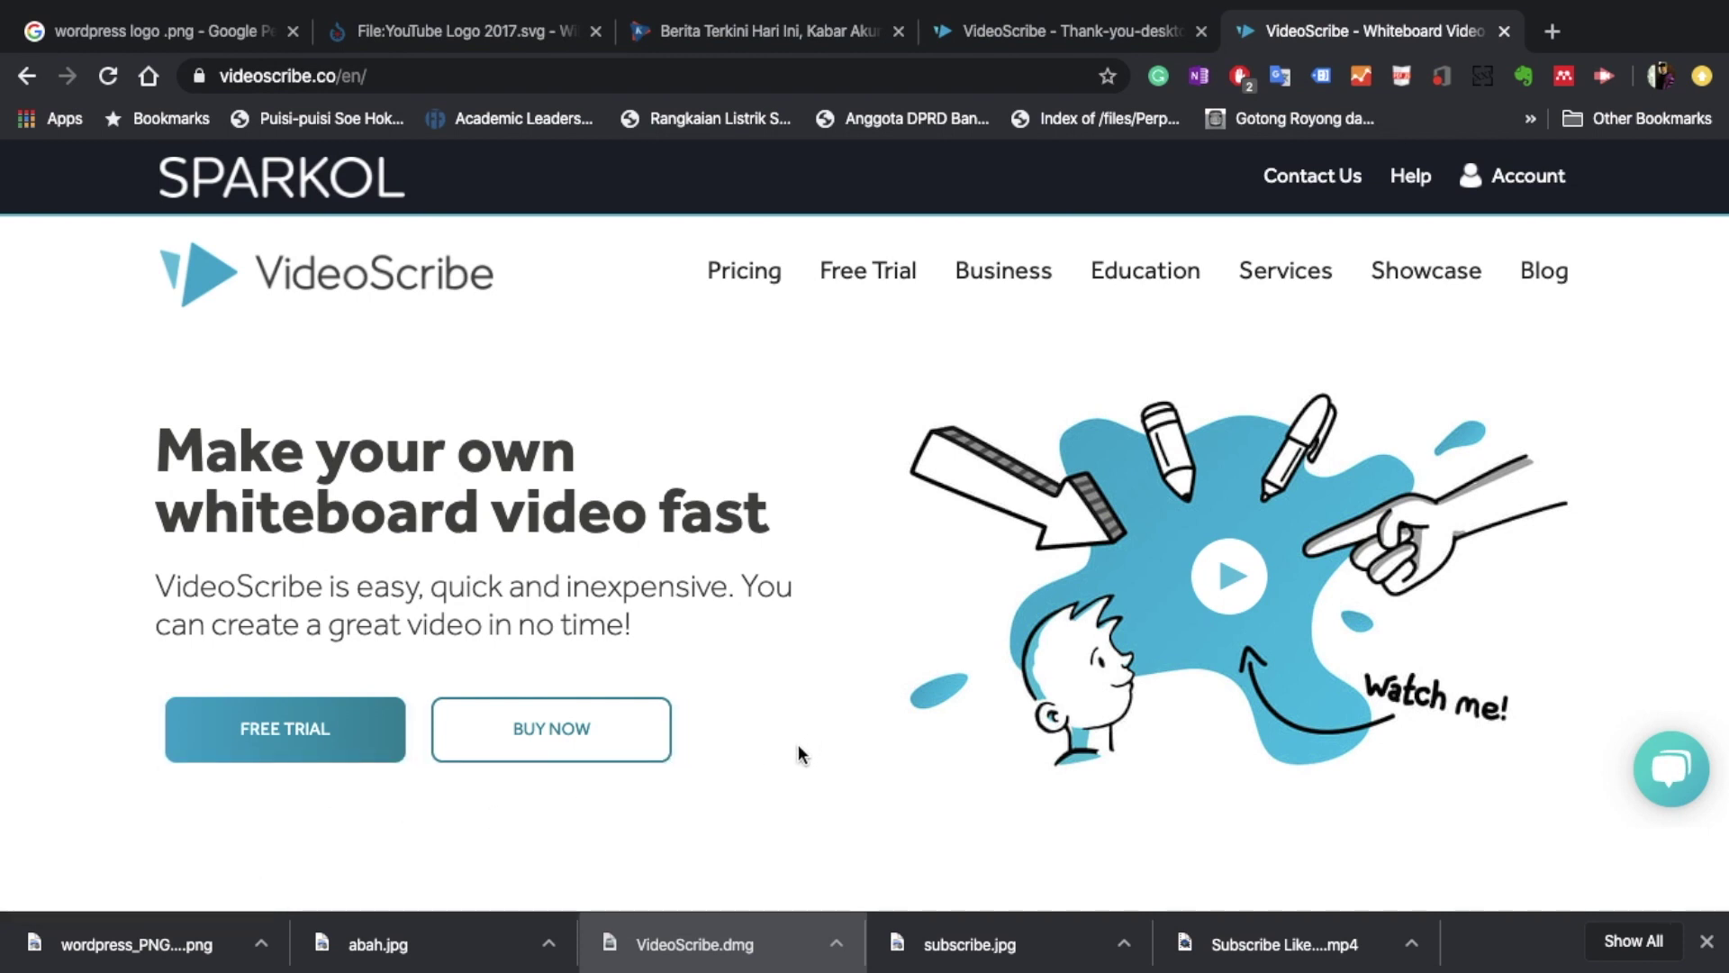
pyautogui.click(639, 739)
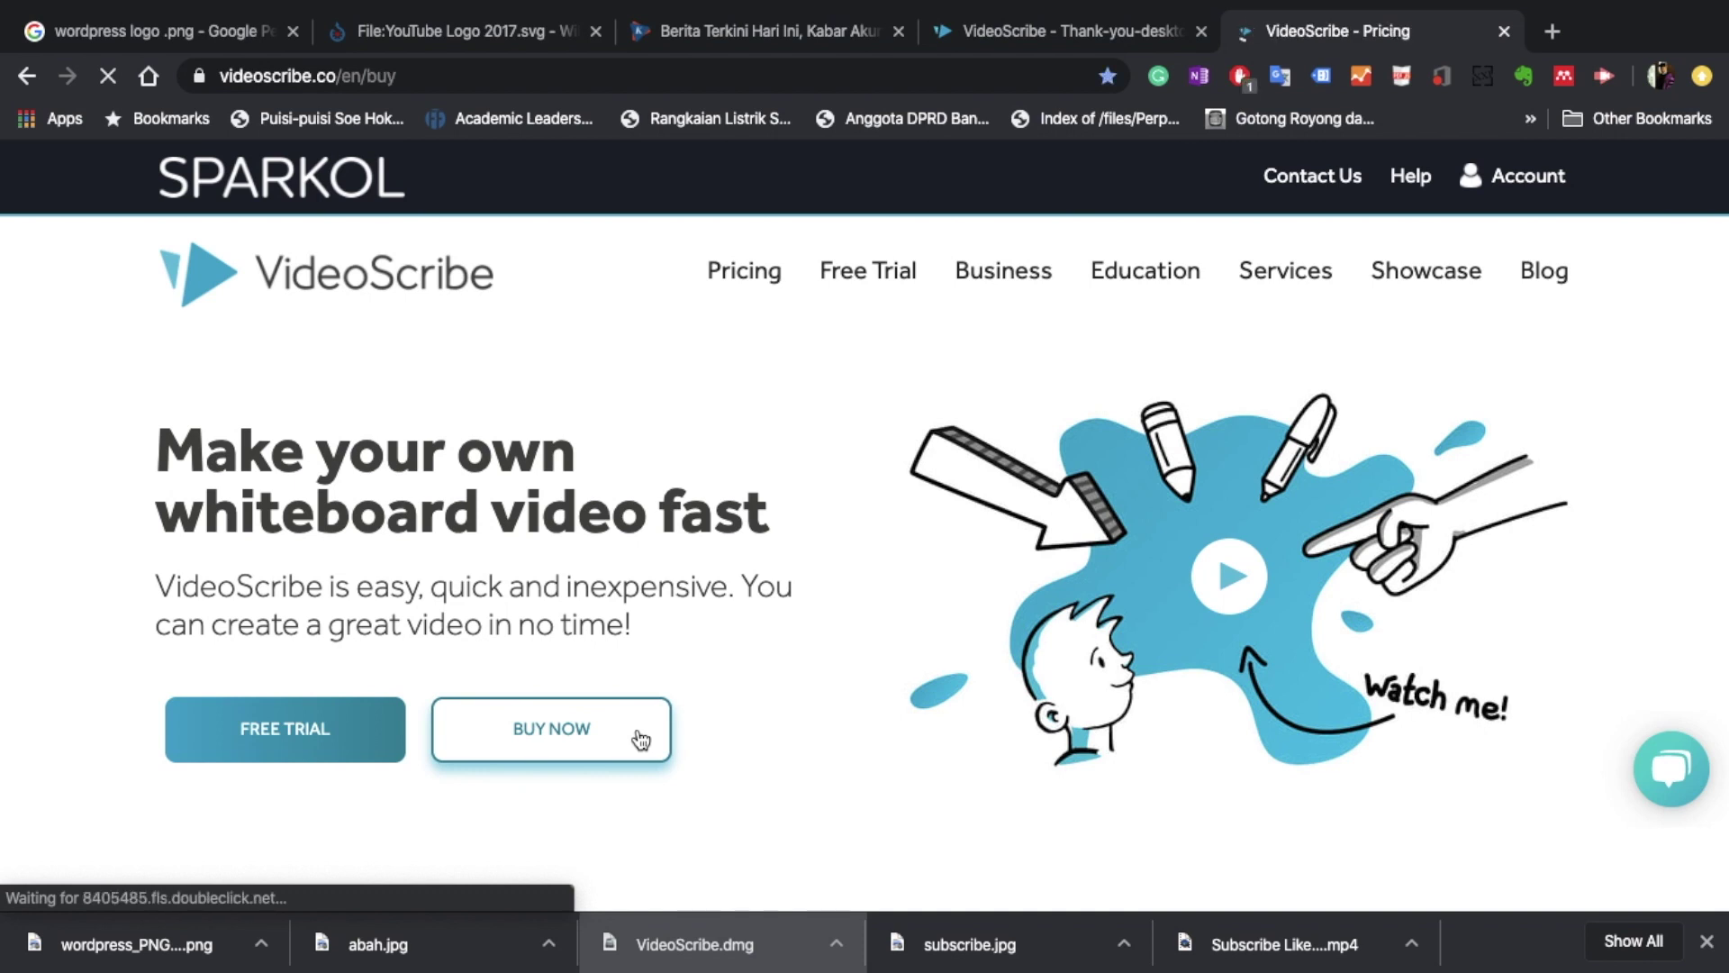
pyautogui.scroll(-3, 904, 667)
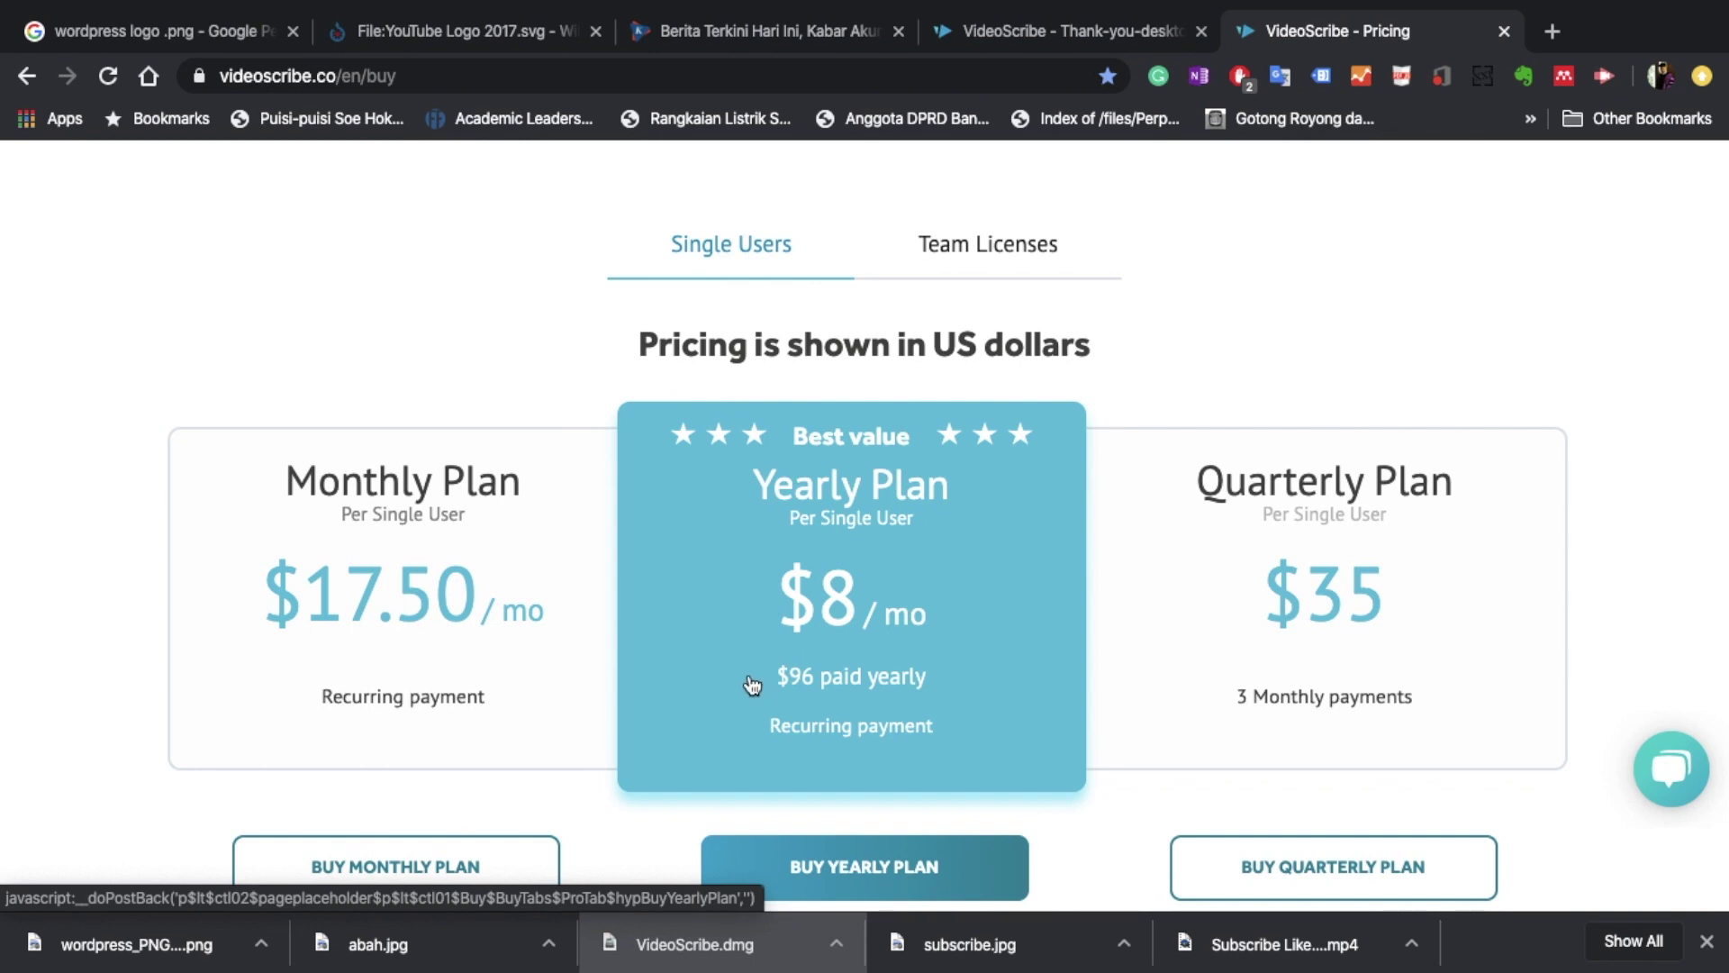
pyautogui.scroll(-5, 751, 680)
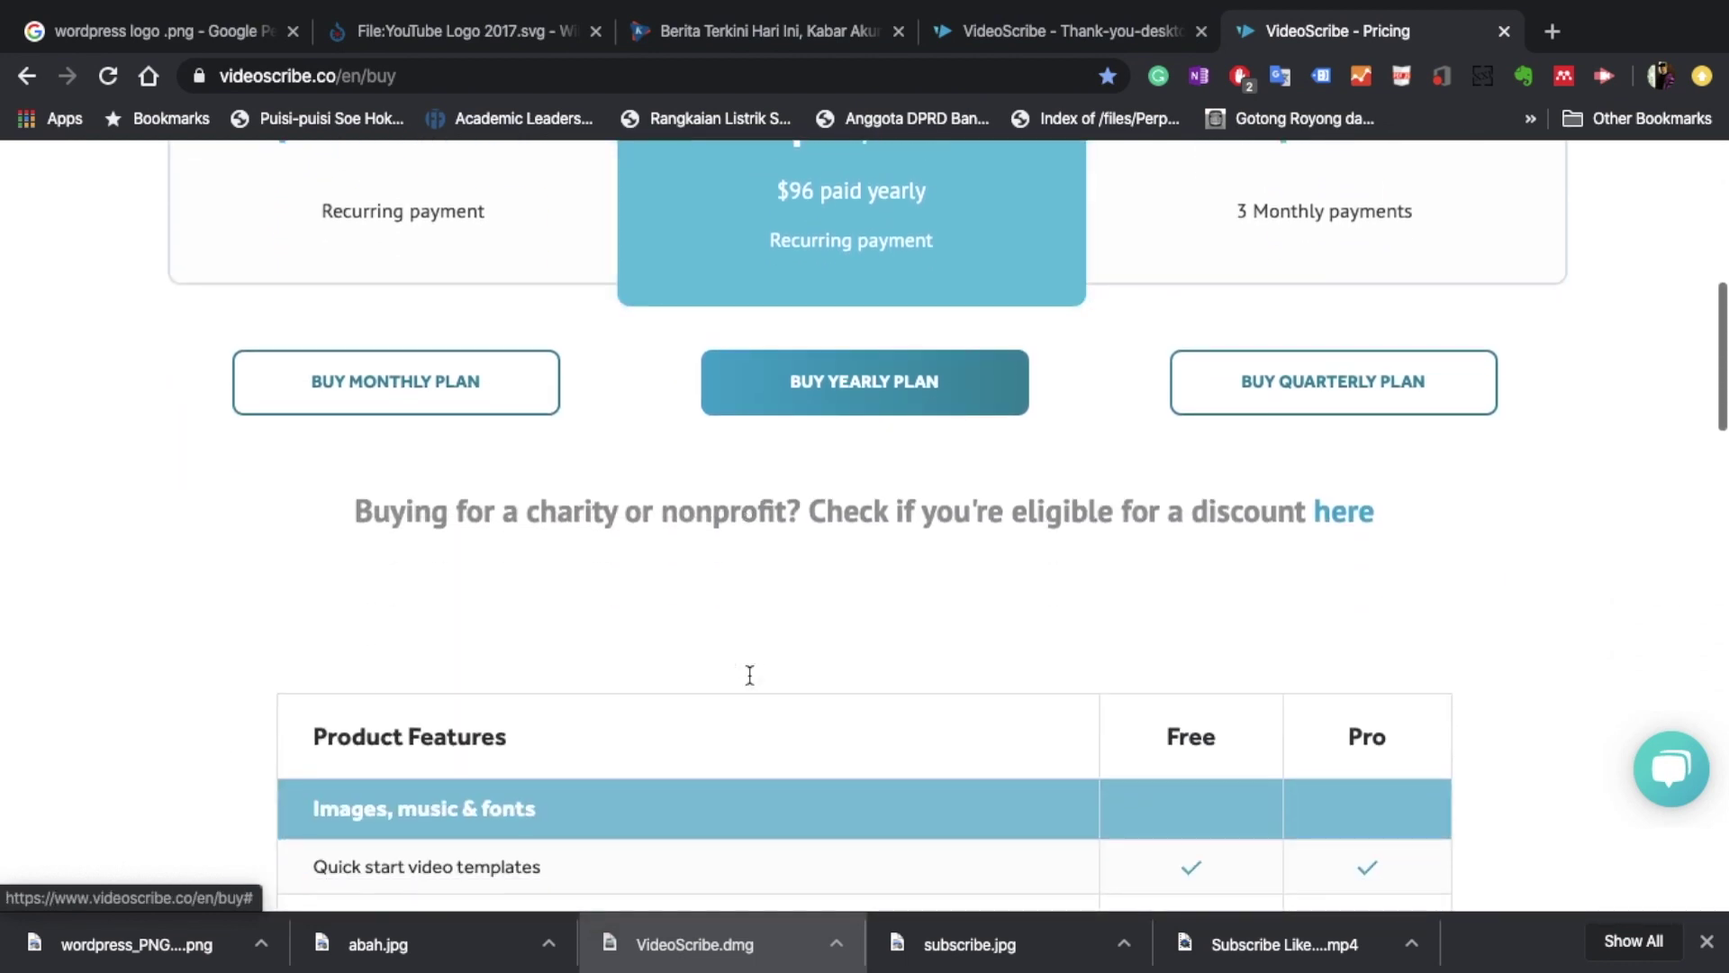
pyautogui.scroll(6, 747, 675)
pyautogui.scroll(2, 749, 675)
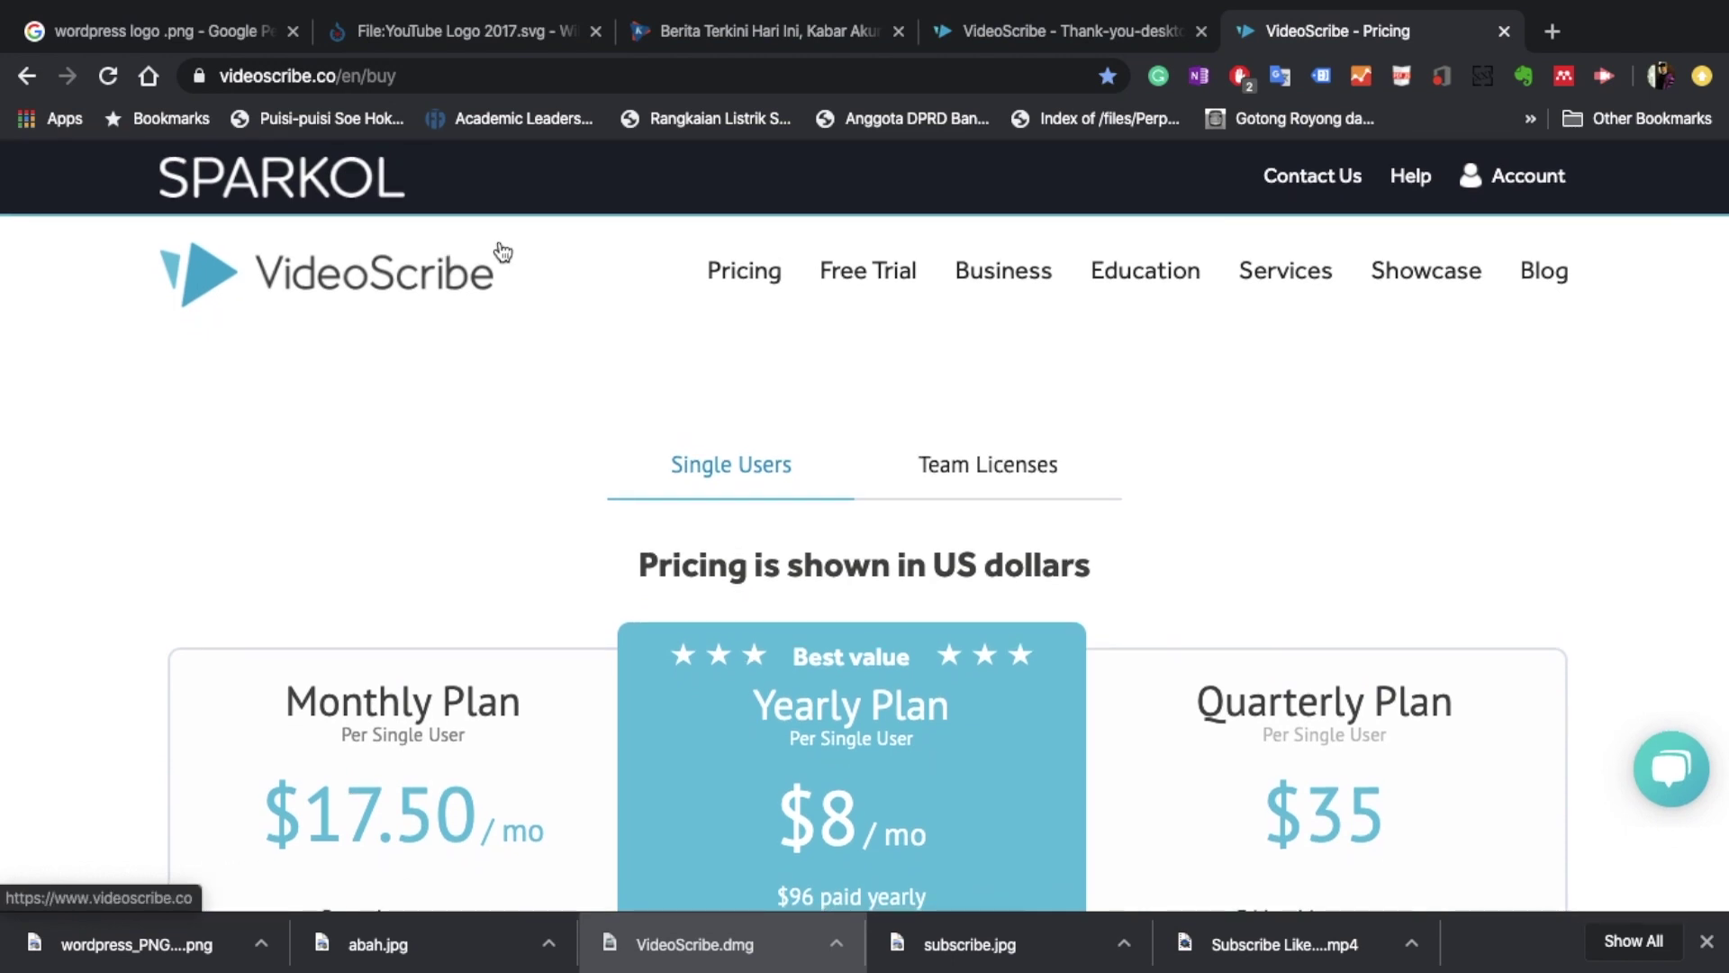
pyautogui.click(27, 76)
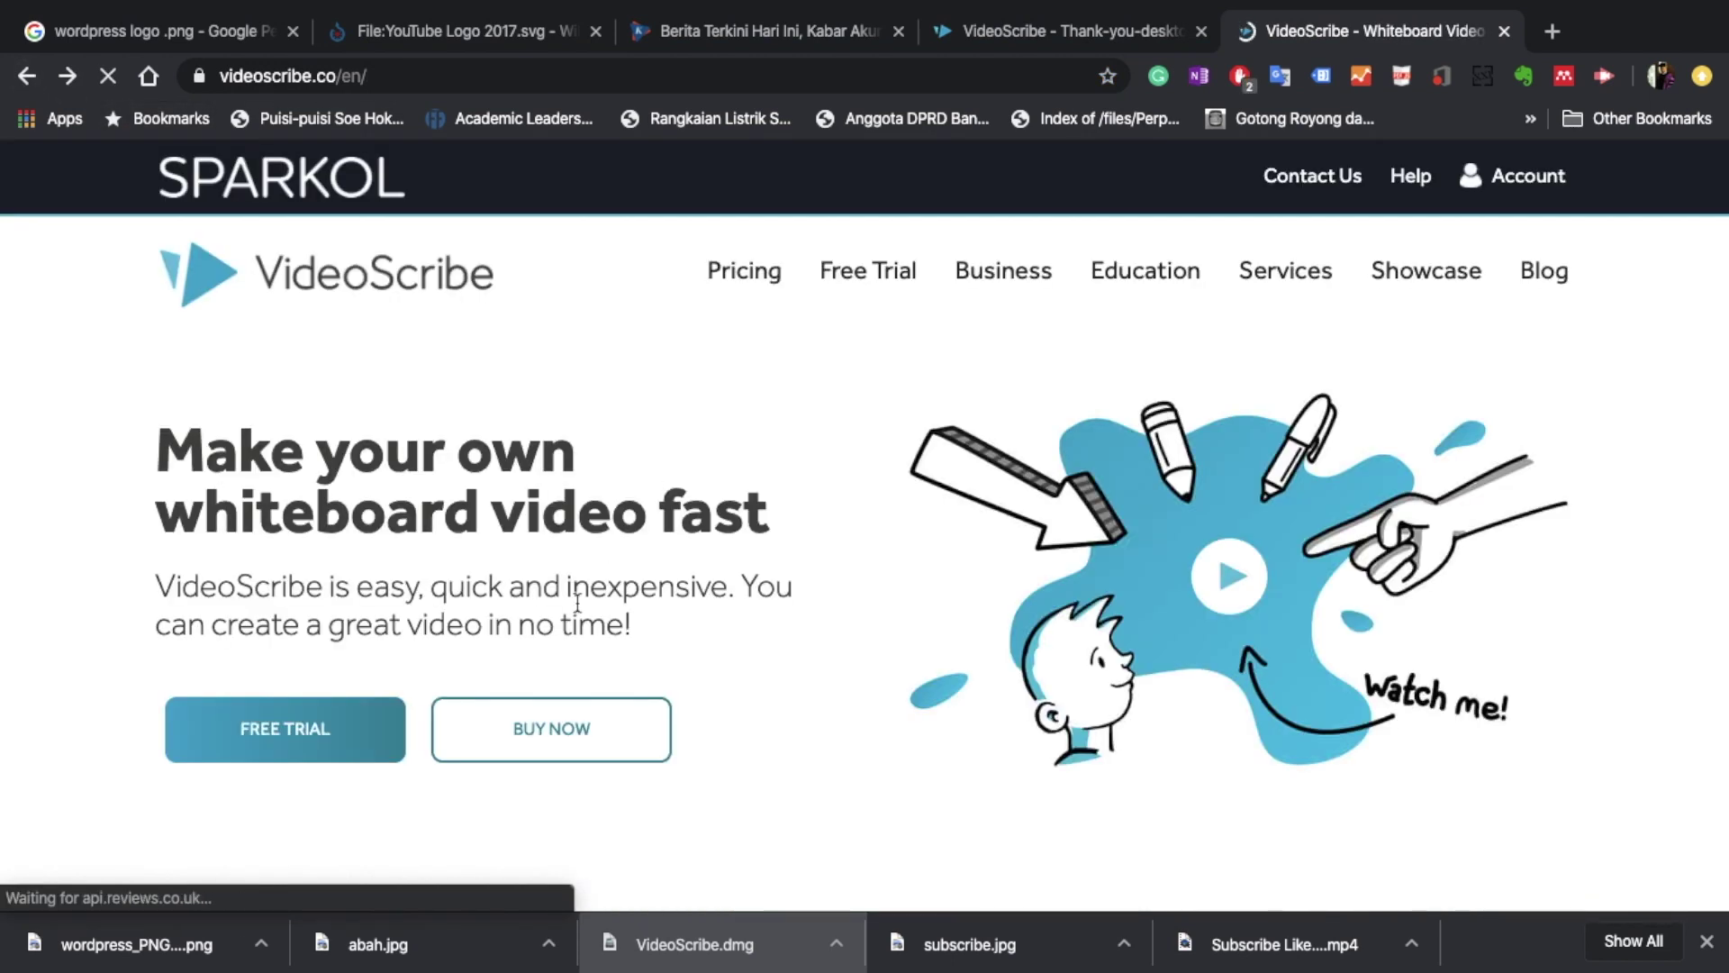
# Open the FREE TRIAL sign-up form and enter the user's first and last name.
pyautogui.click(368, 739)
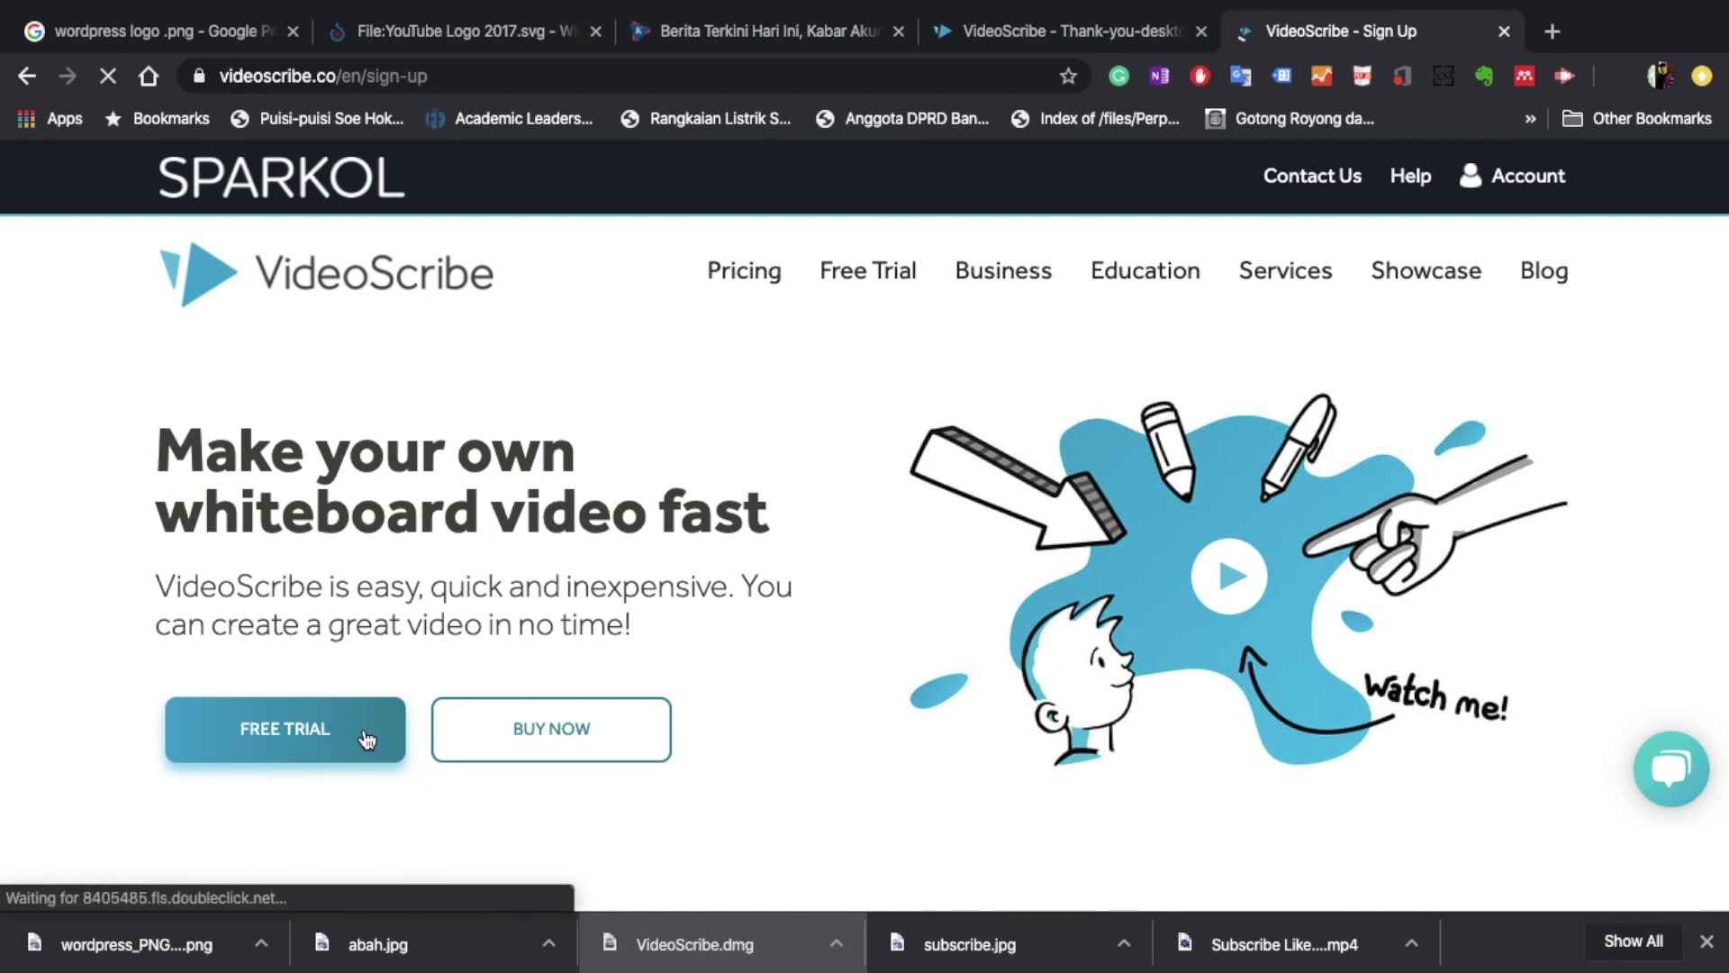
pyautogui.scroll(-1, 1418, 664)
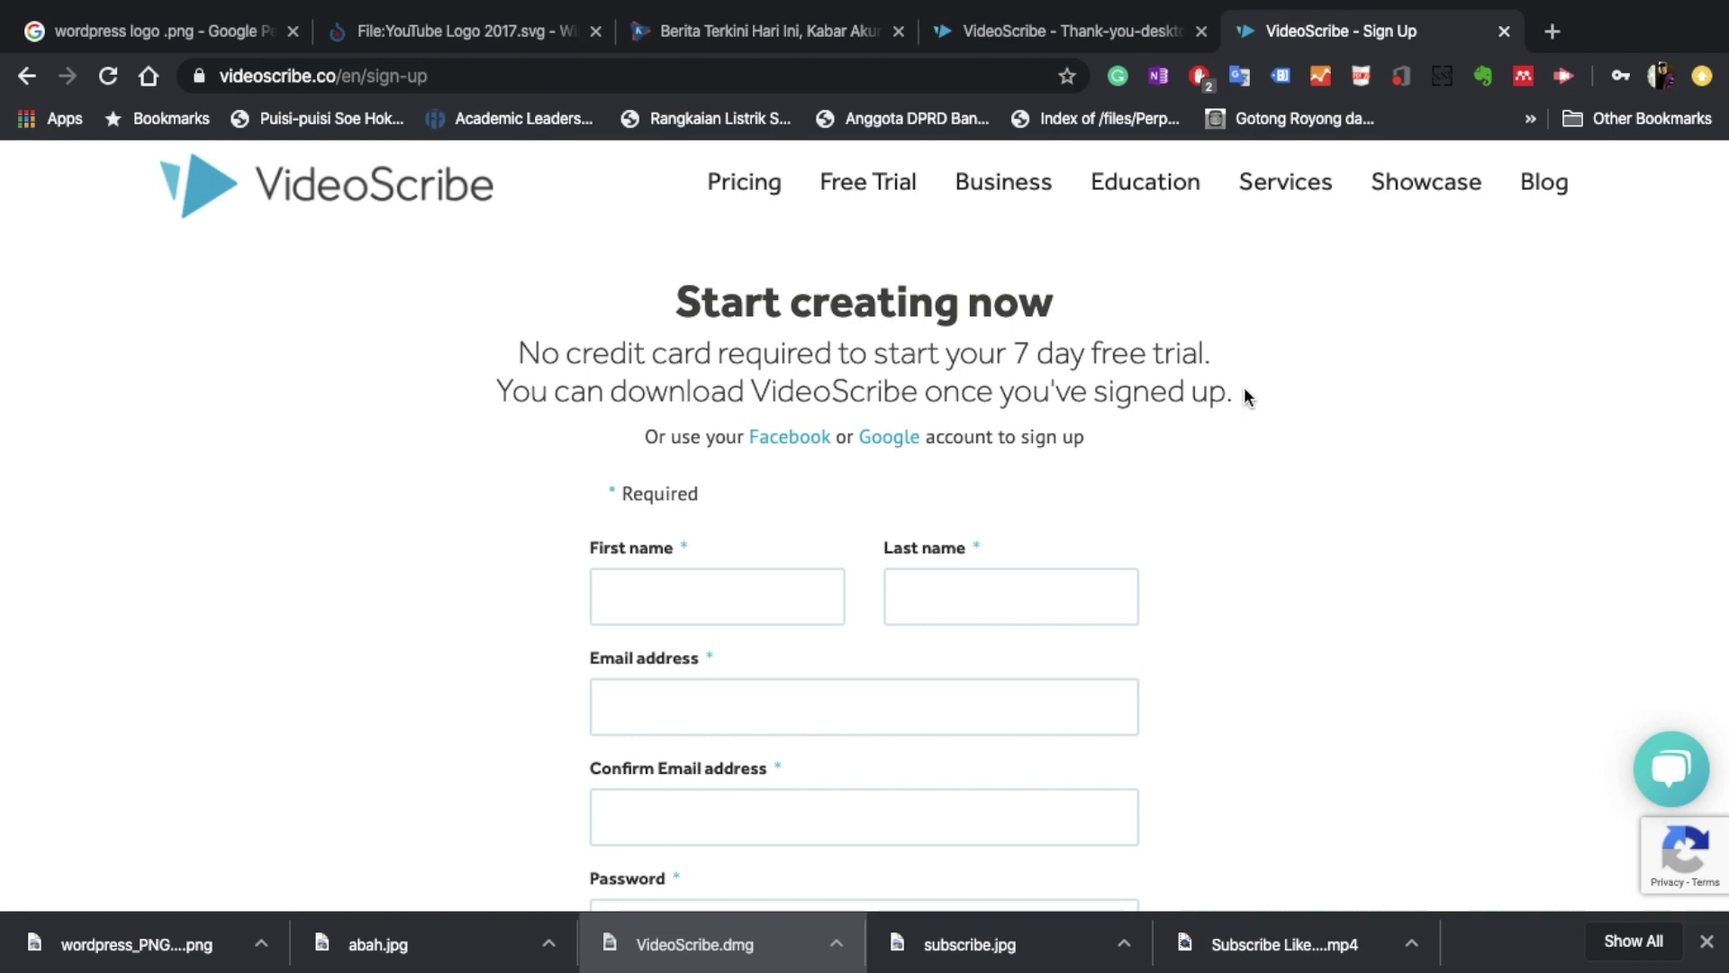
pyautogui.scroll(-2, 1273, 559)
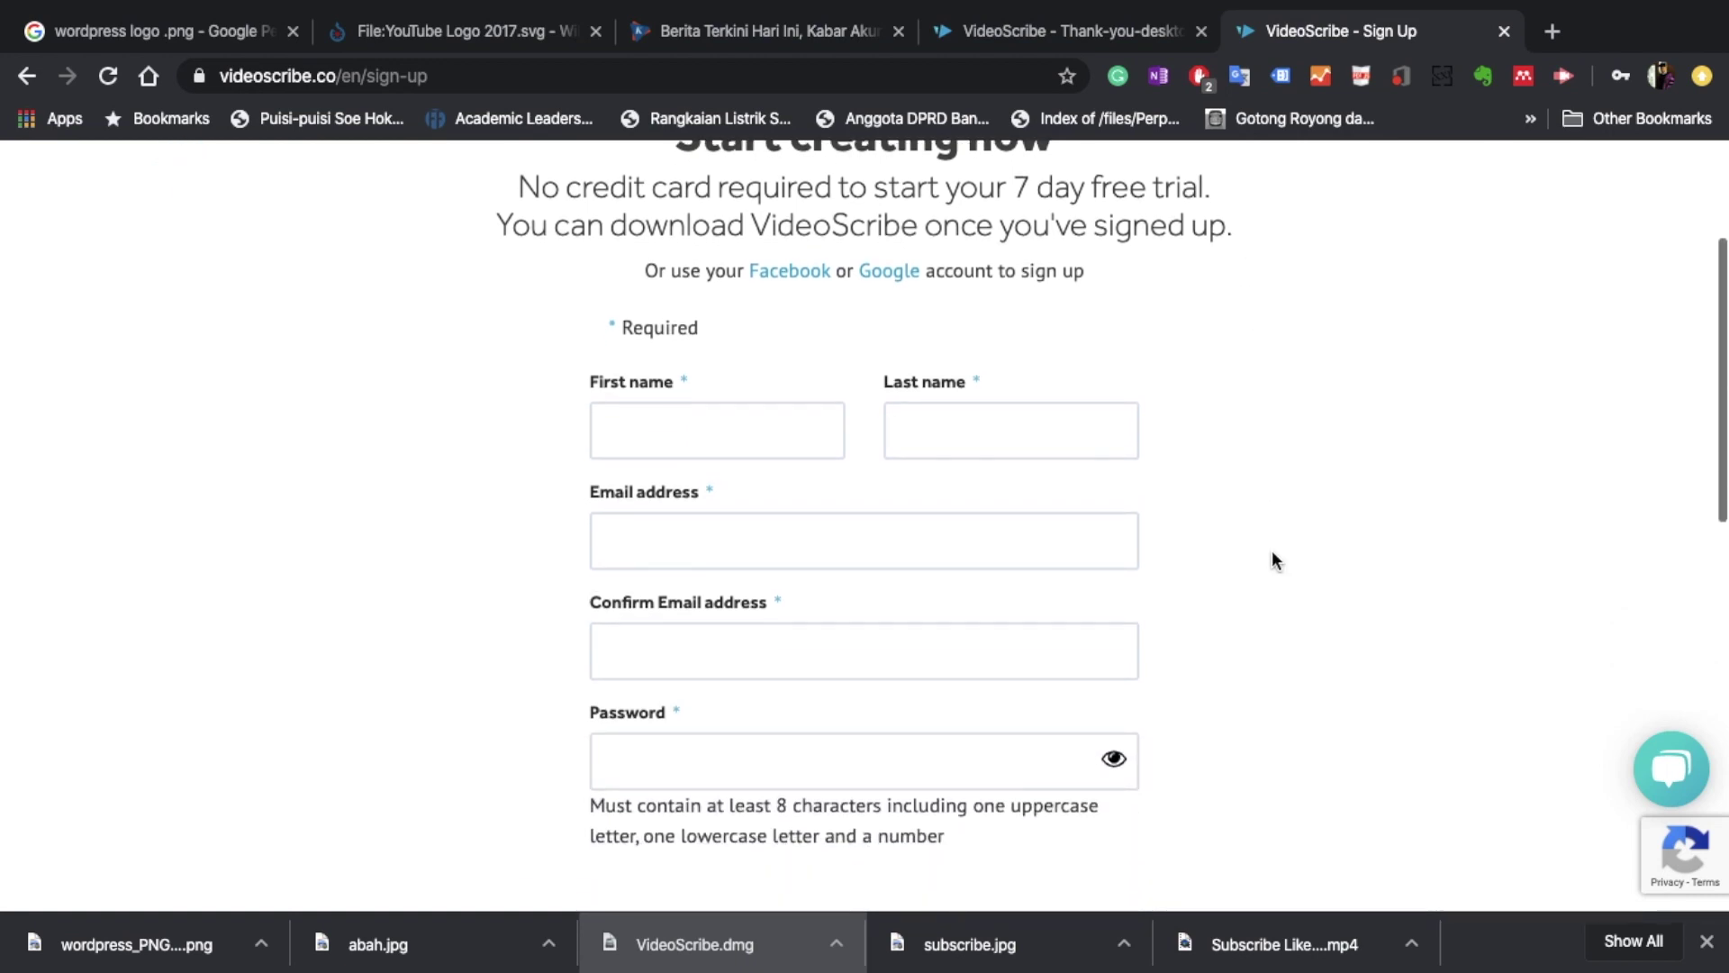
pyautogui.click(707, 429)
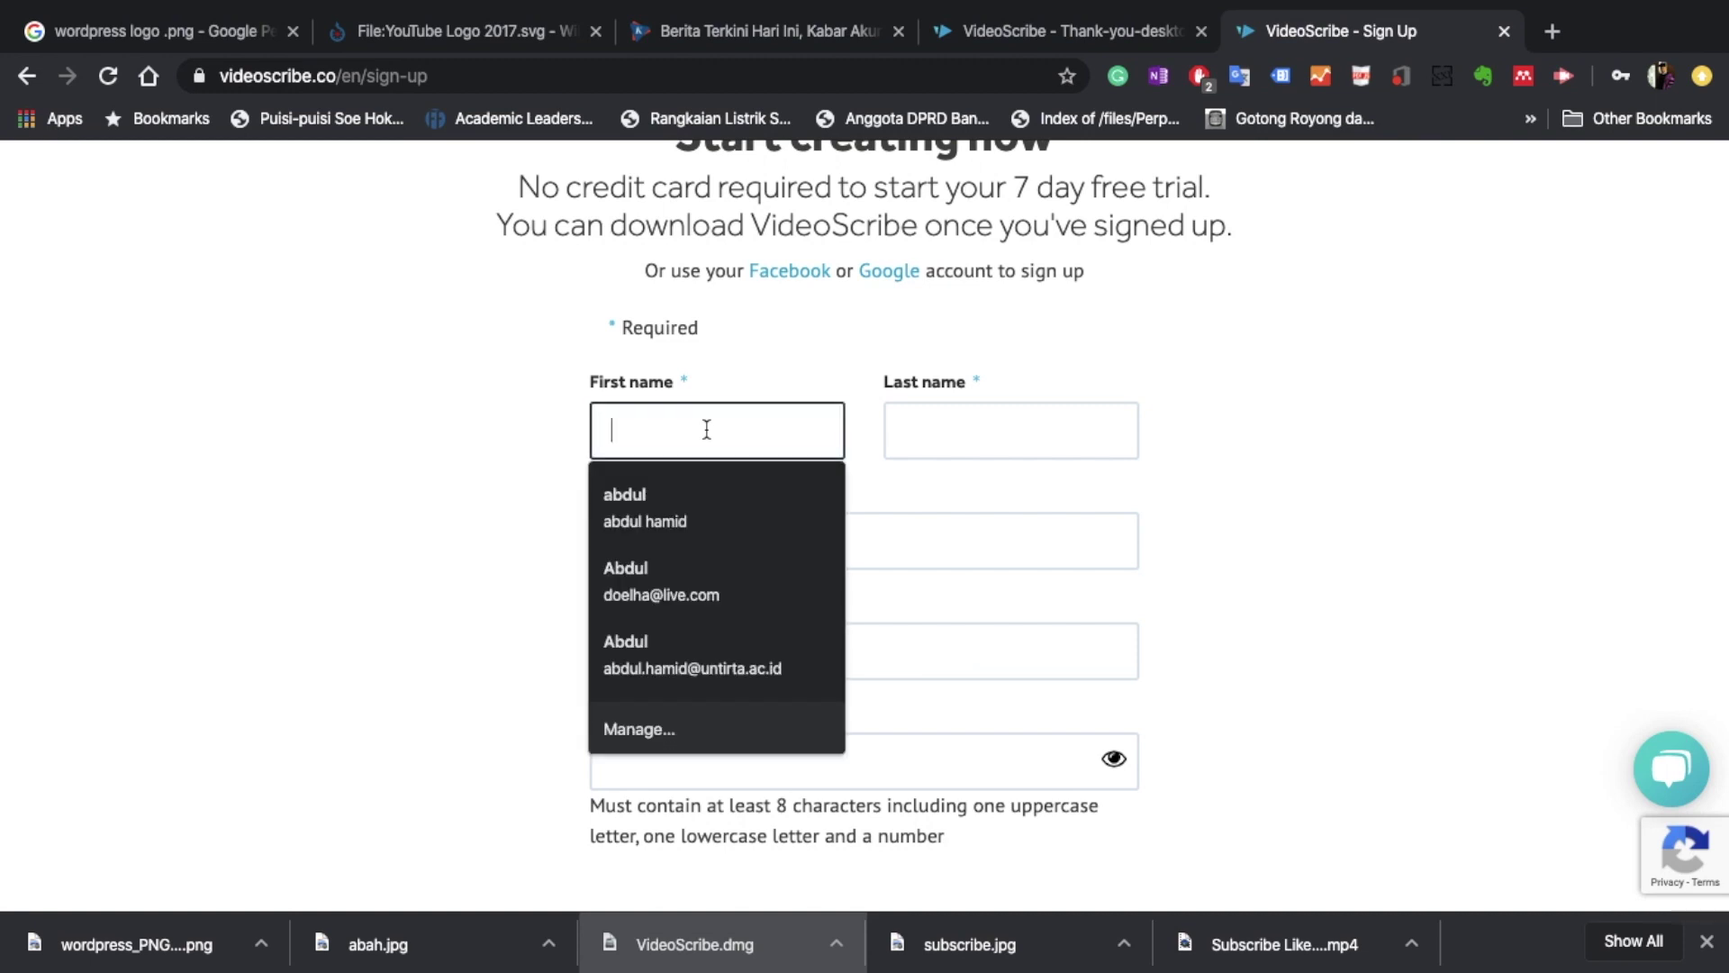
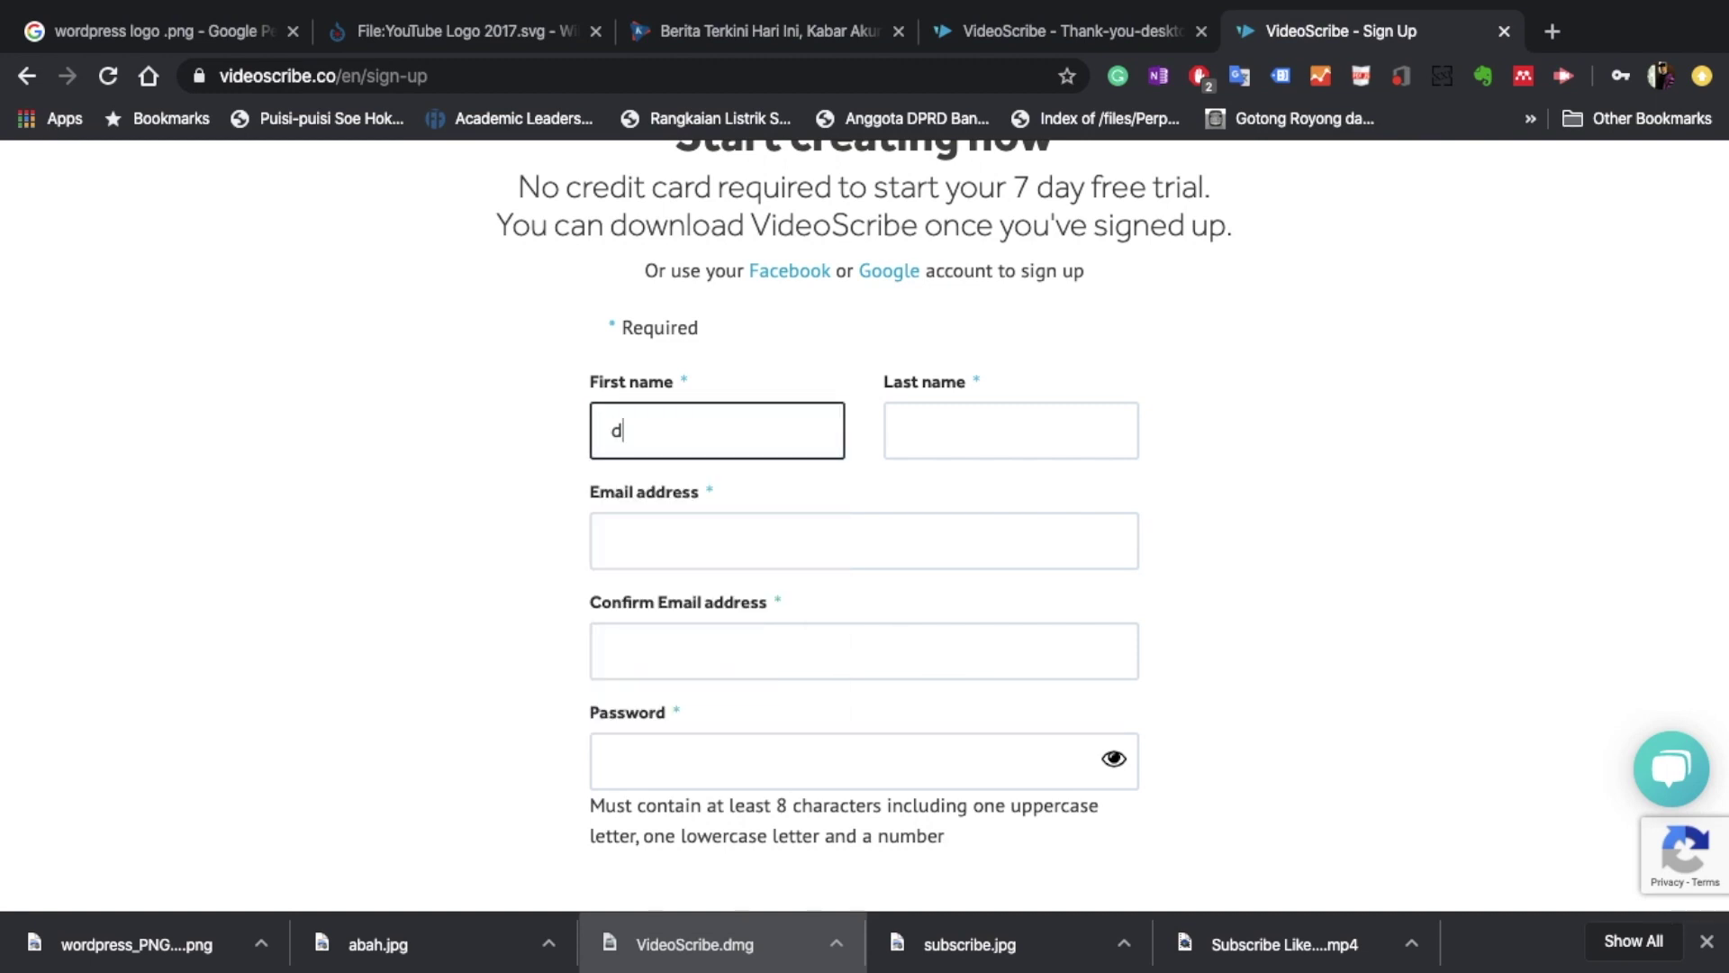
pyautogui.hotkey('ctrl', 'a')
pyautogui.press('BackSpace')
pyautogui.press('Tab')
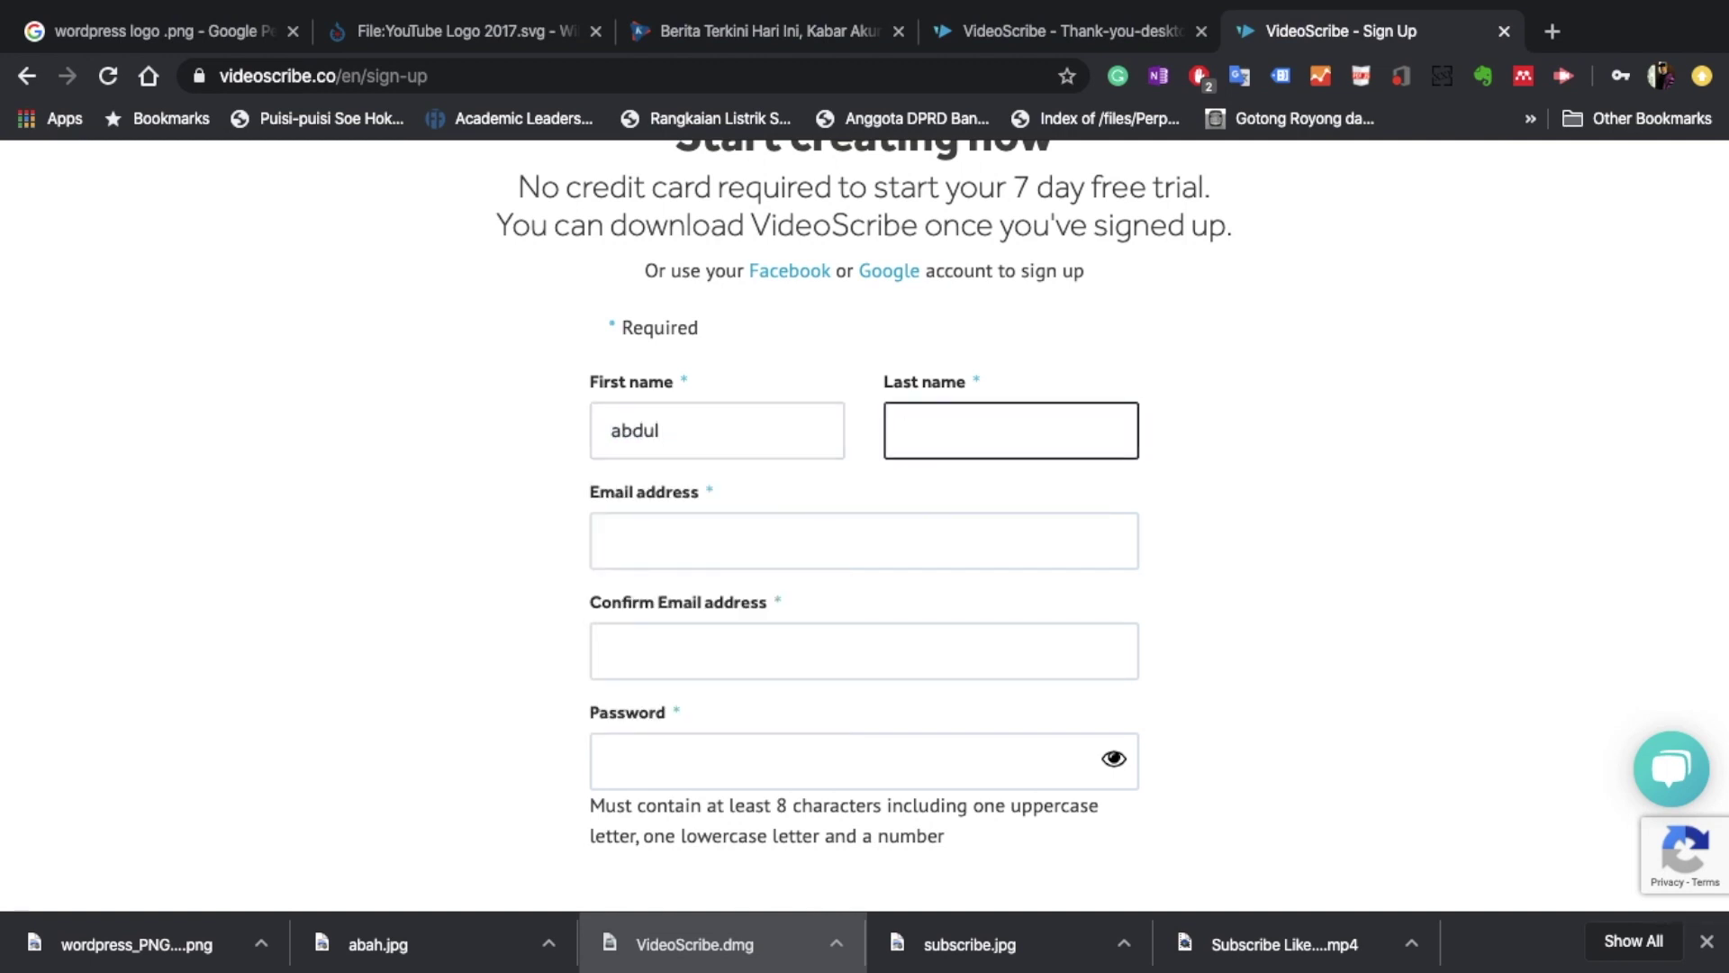
# Fill both email fields with the saved address and enter the account password.
pyautogui.click(609, 492)
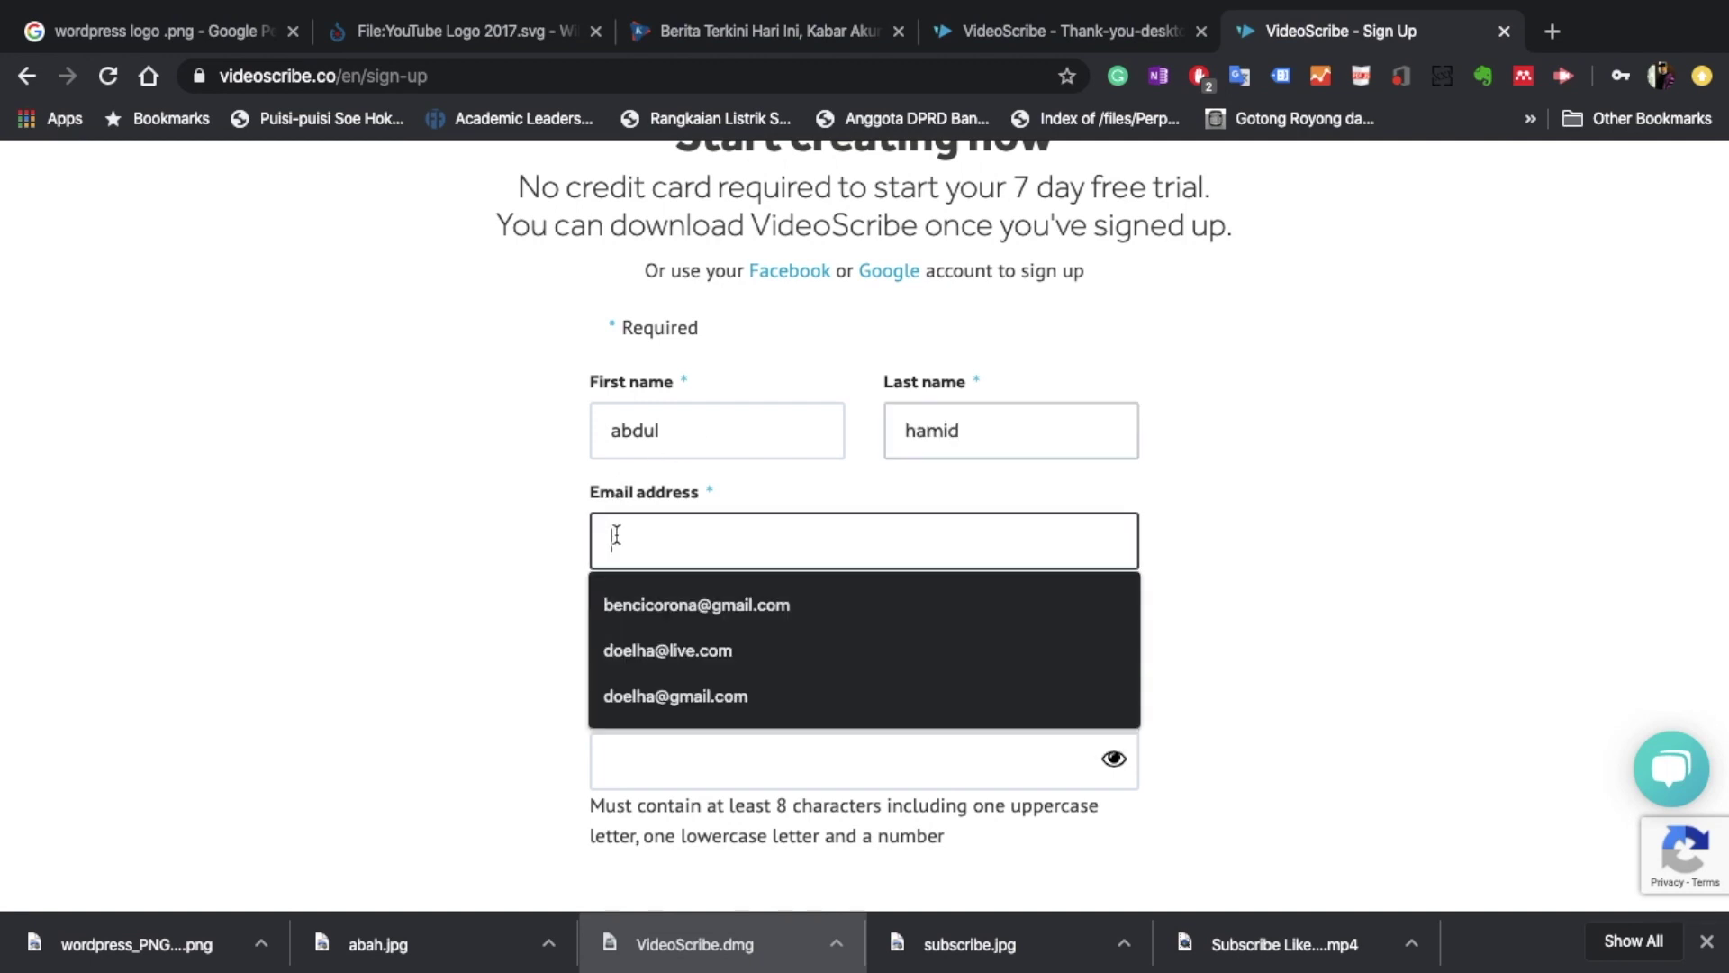
pyautogui.click(652, 596)
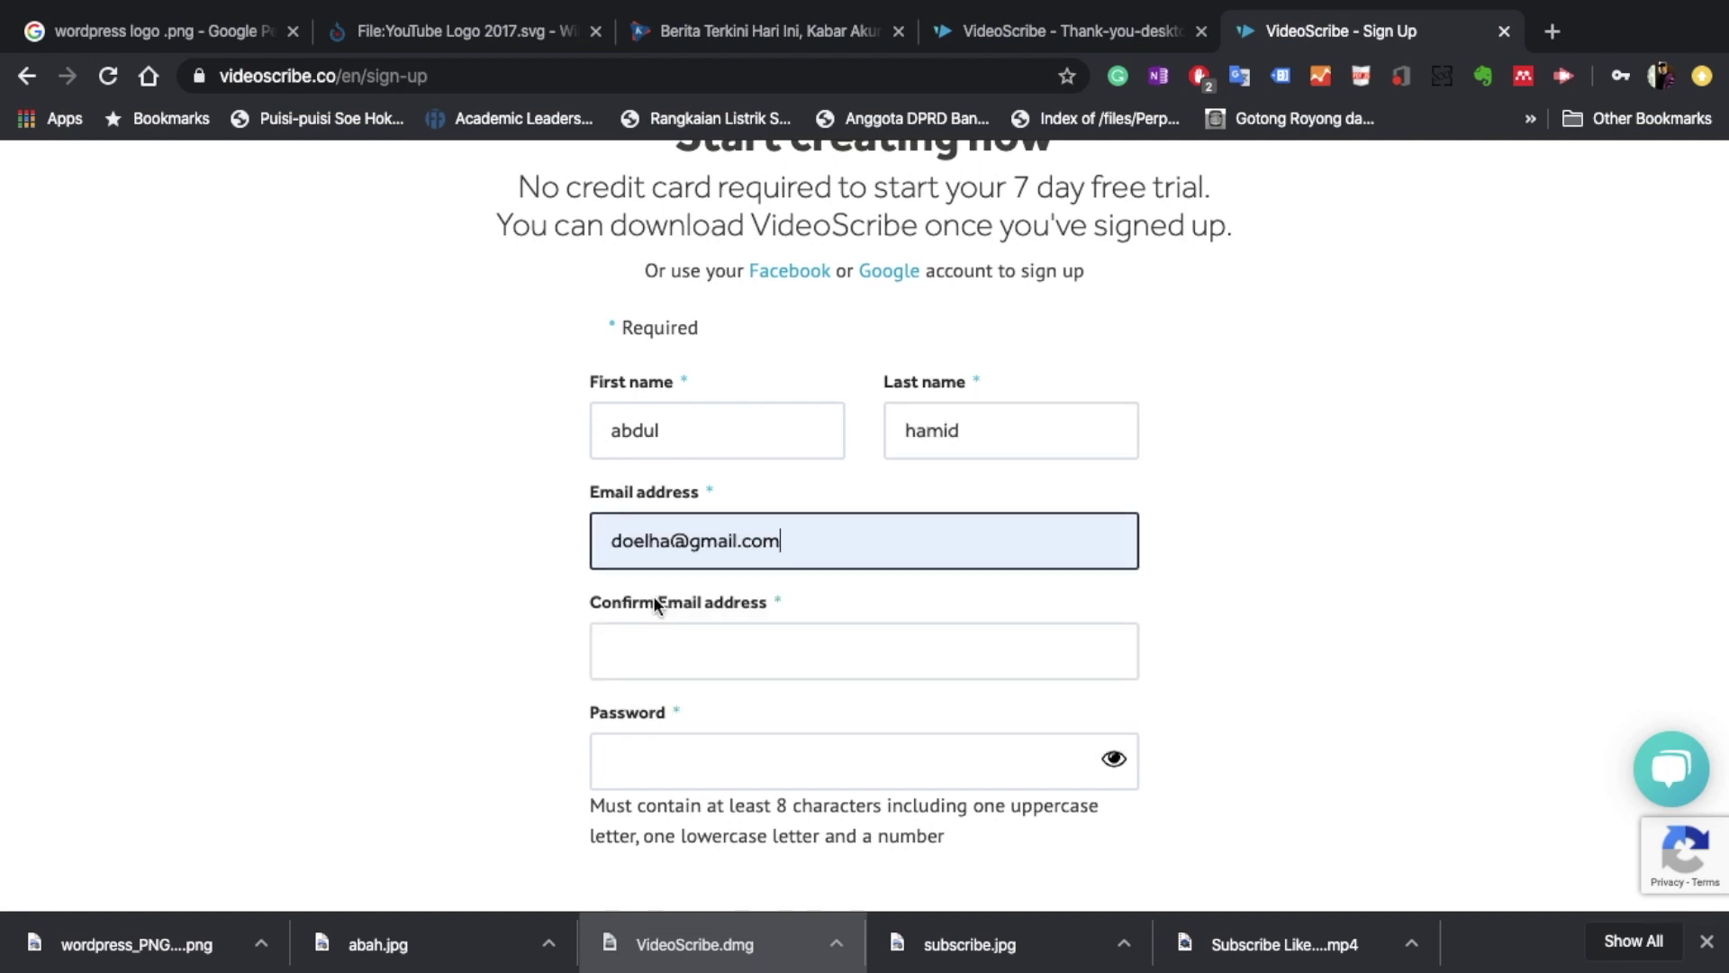
pyautogui.click(674, 654)
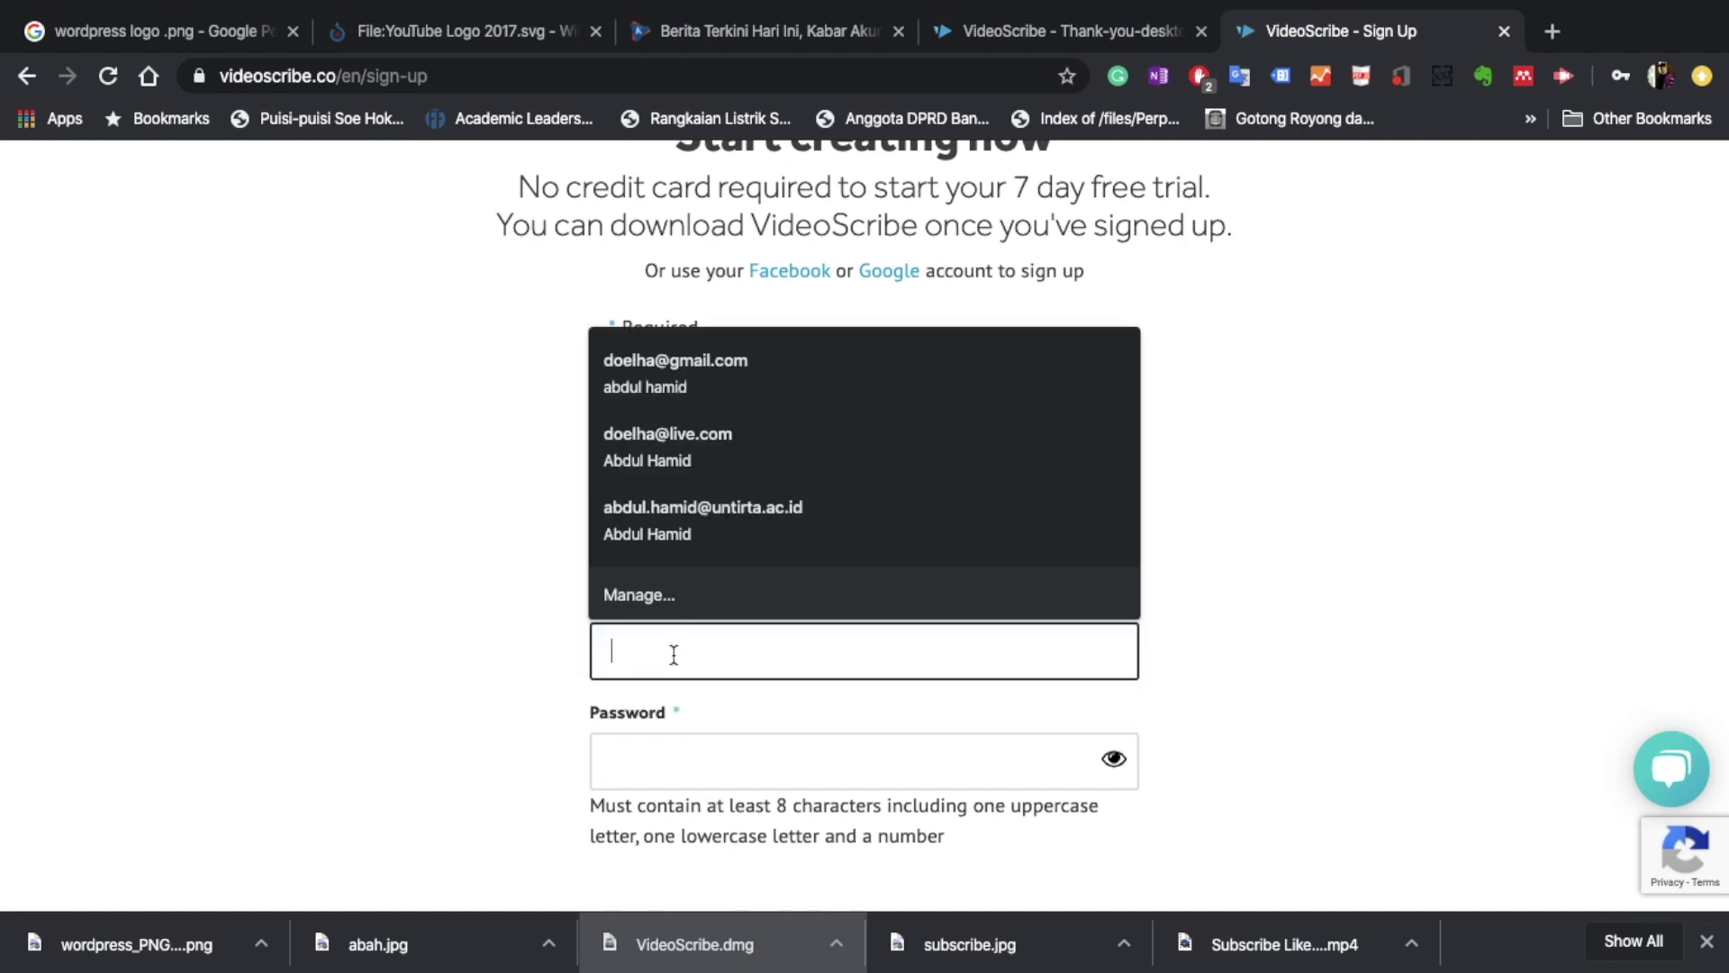
pyautogui.click(765, 399)
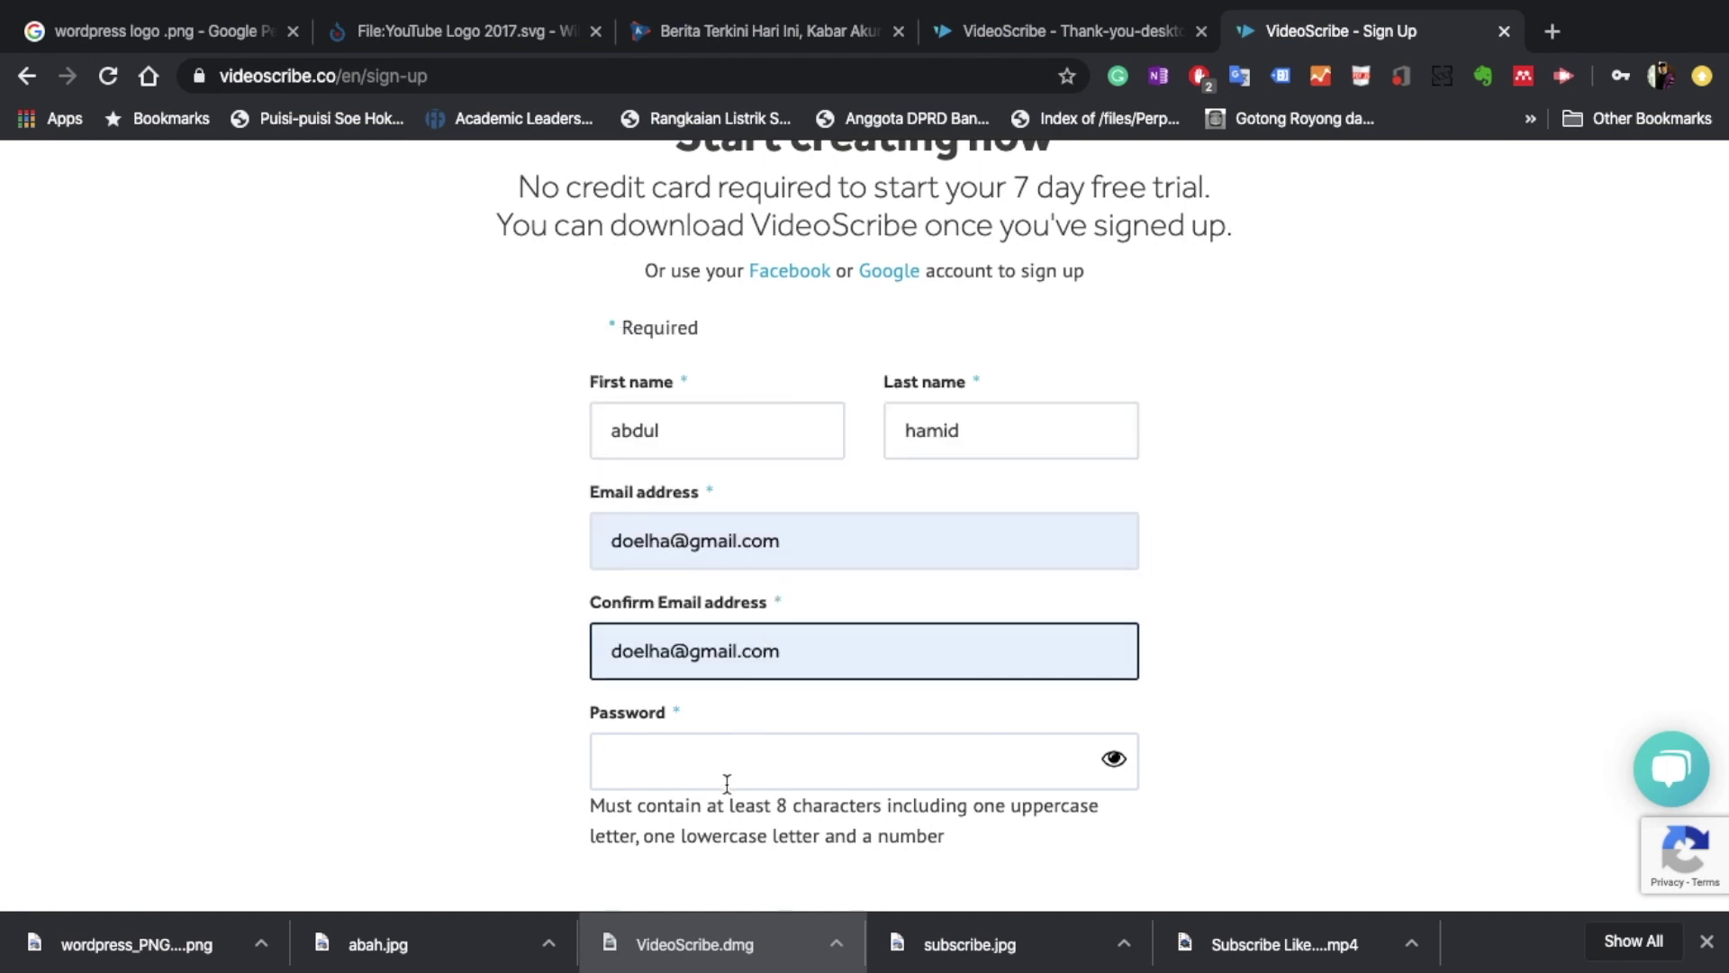
pyautogui.click(728, 775)
pyautogui.write('••')
pyautogui.press('BackSpace')
pyautogui.press('BackSpace')
pyautogui.write('•••••••••')
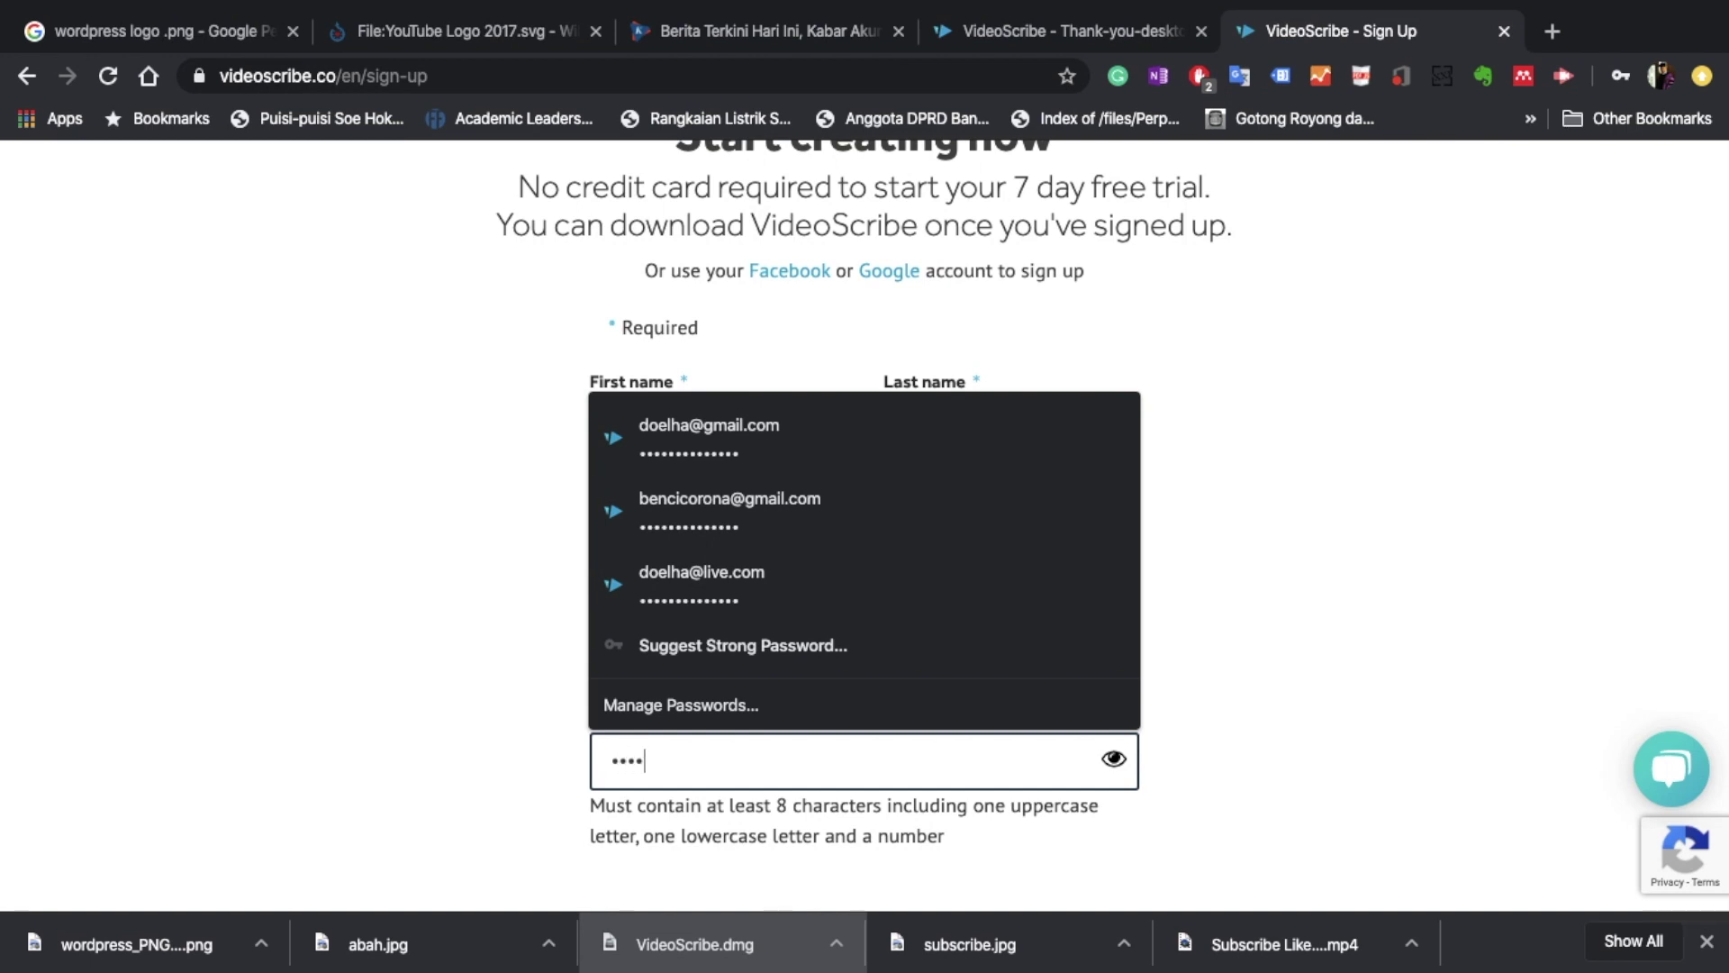
pyautogui.write('•••••')
pyautogui.press('Escape')
pyautogui.scroll(-5, 1523, 648)
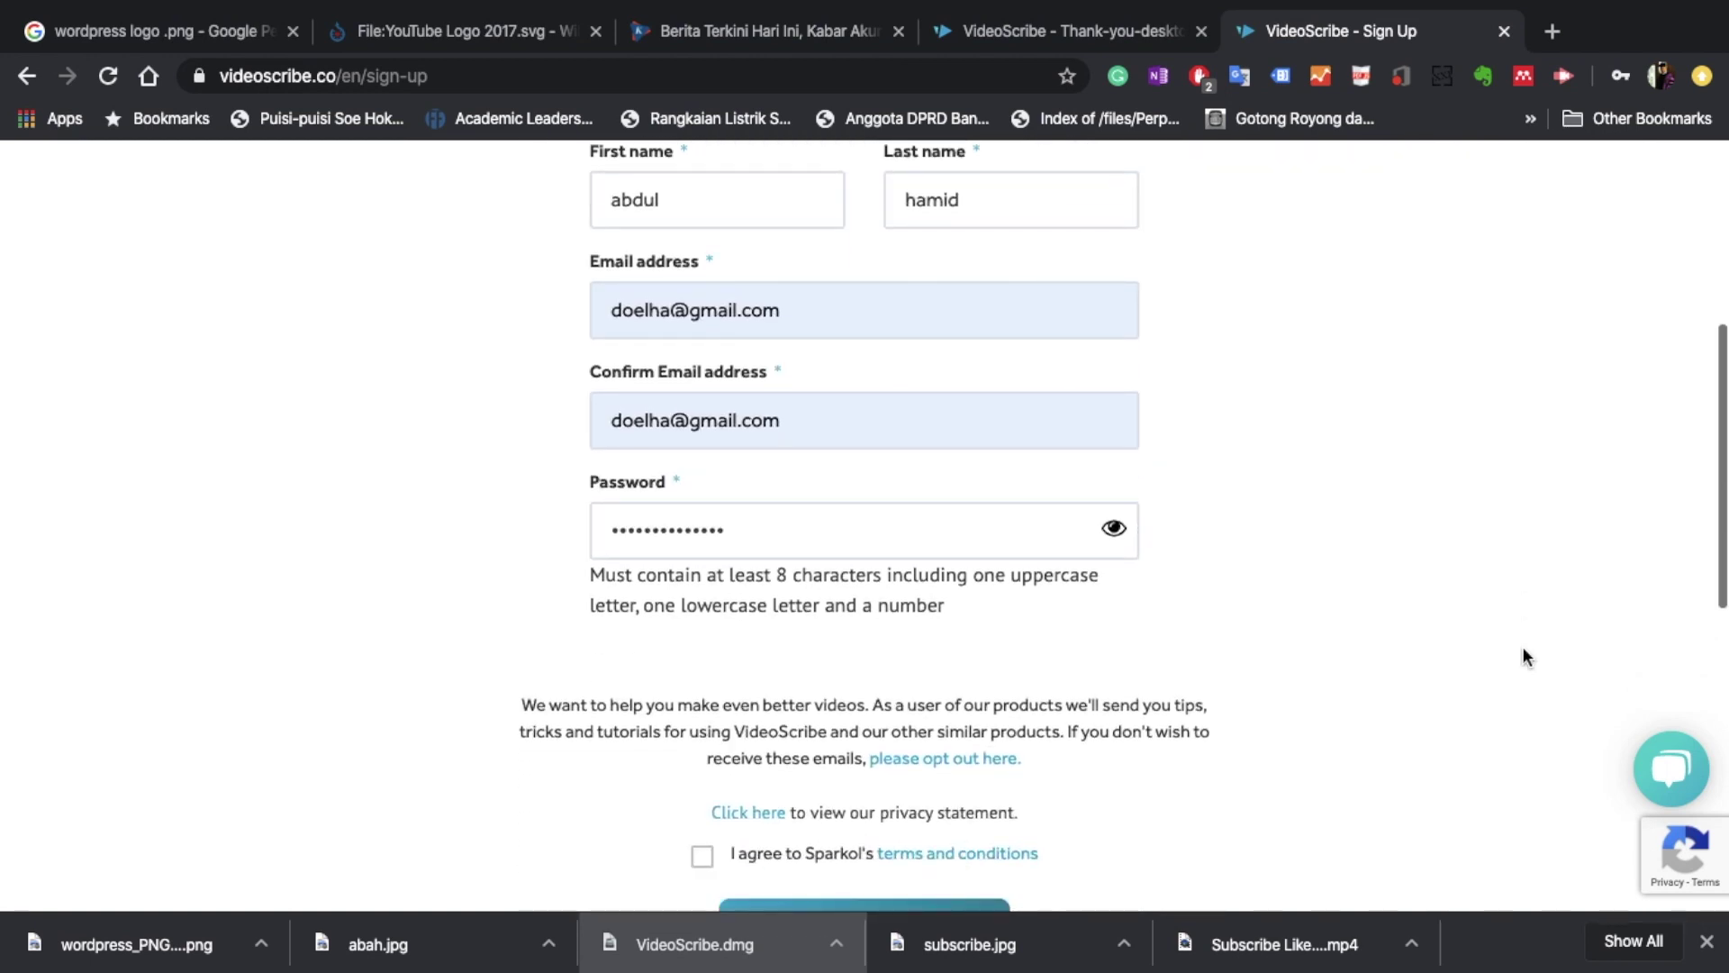
# Agree to the terms and view the free trial ready page down to the Mac OS X download.
pyautogui.click(702, 704)
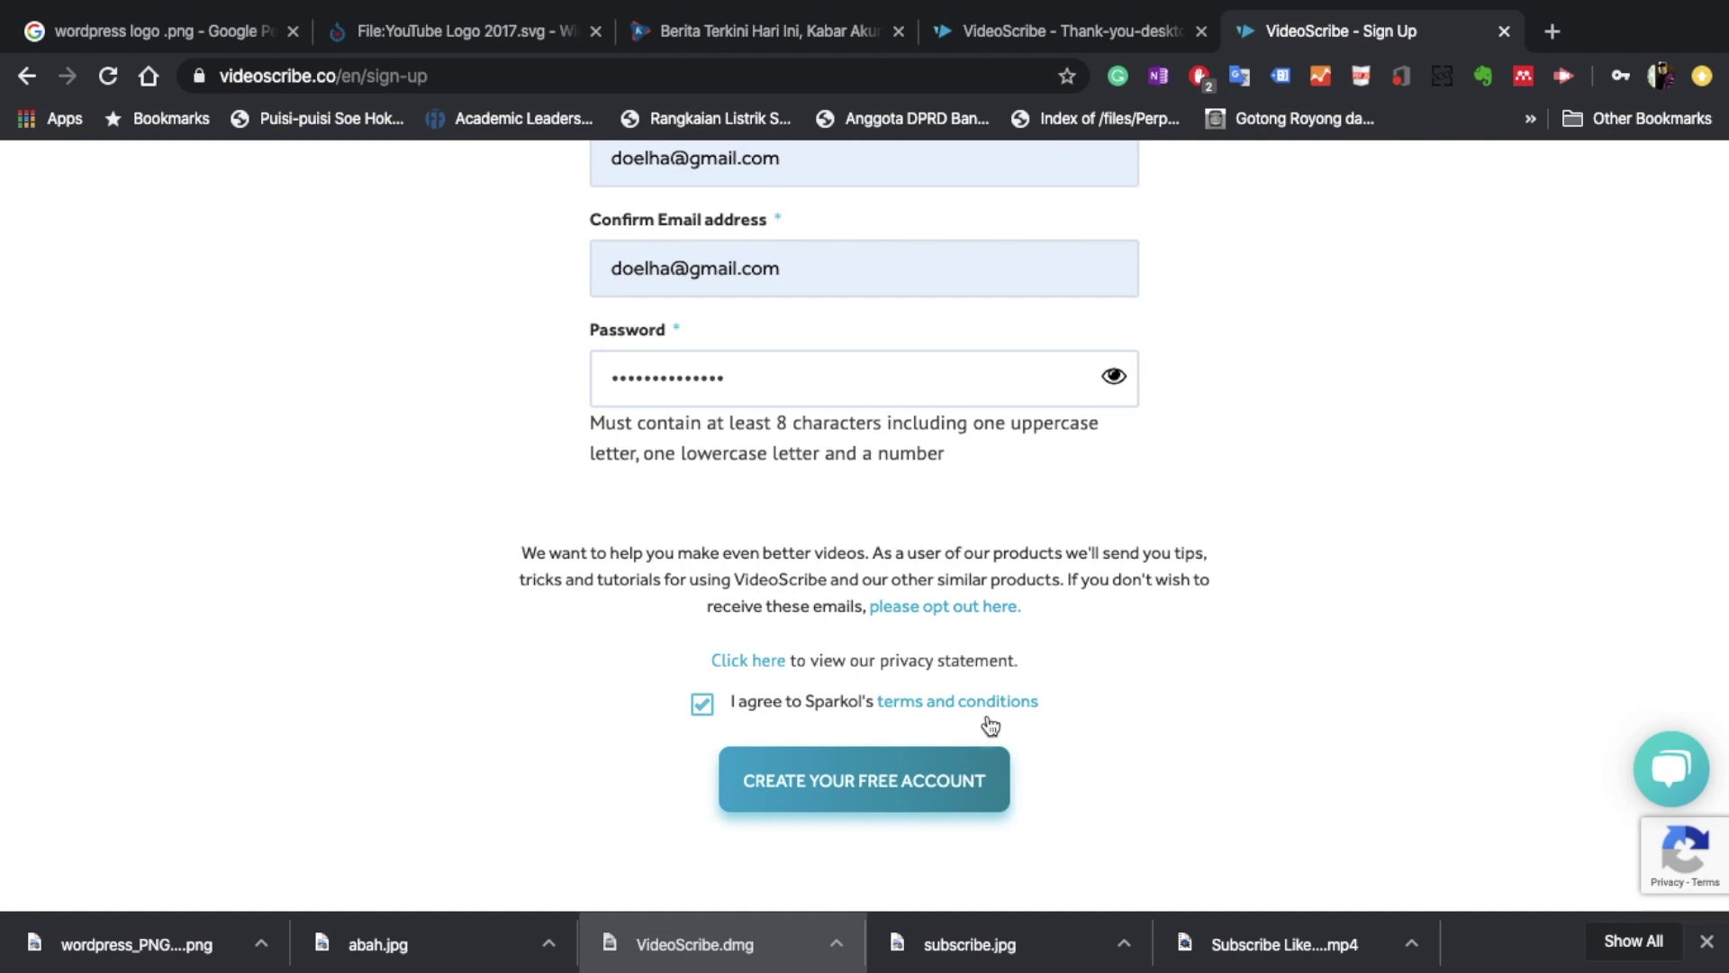
pyautogui.click(1110, 36)
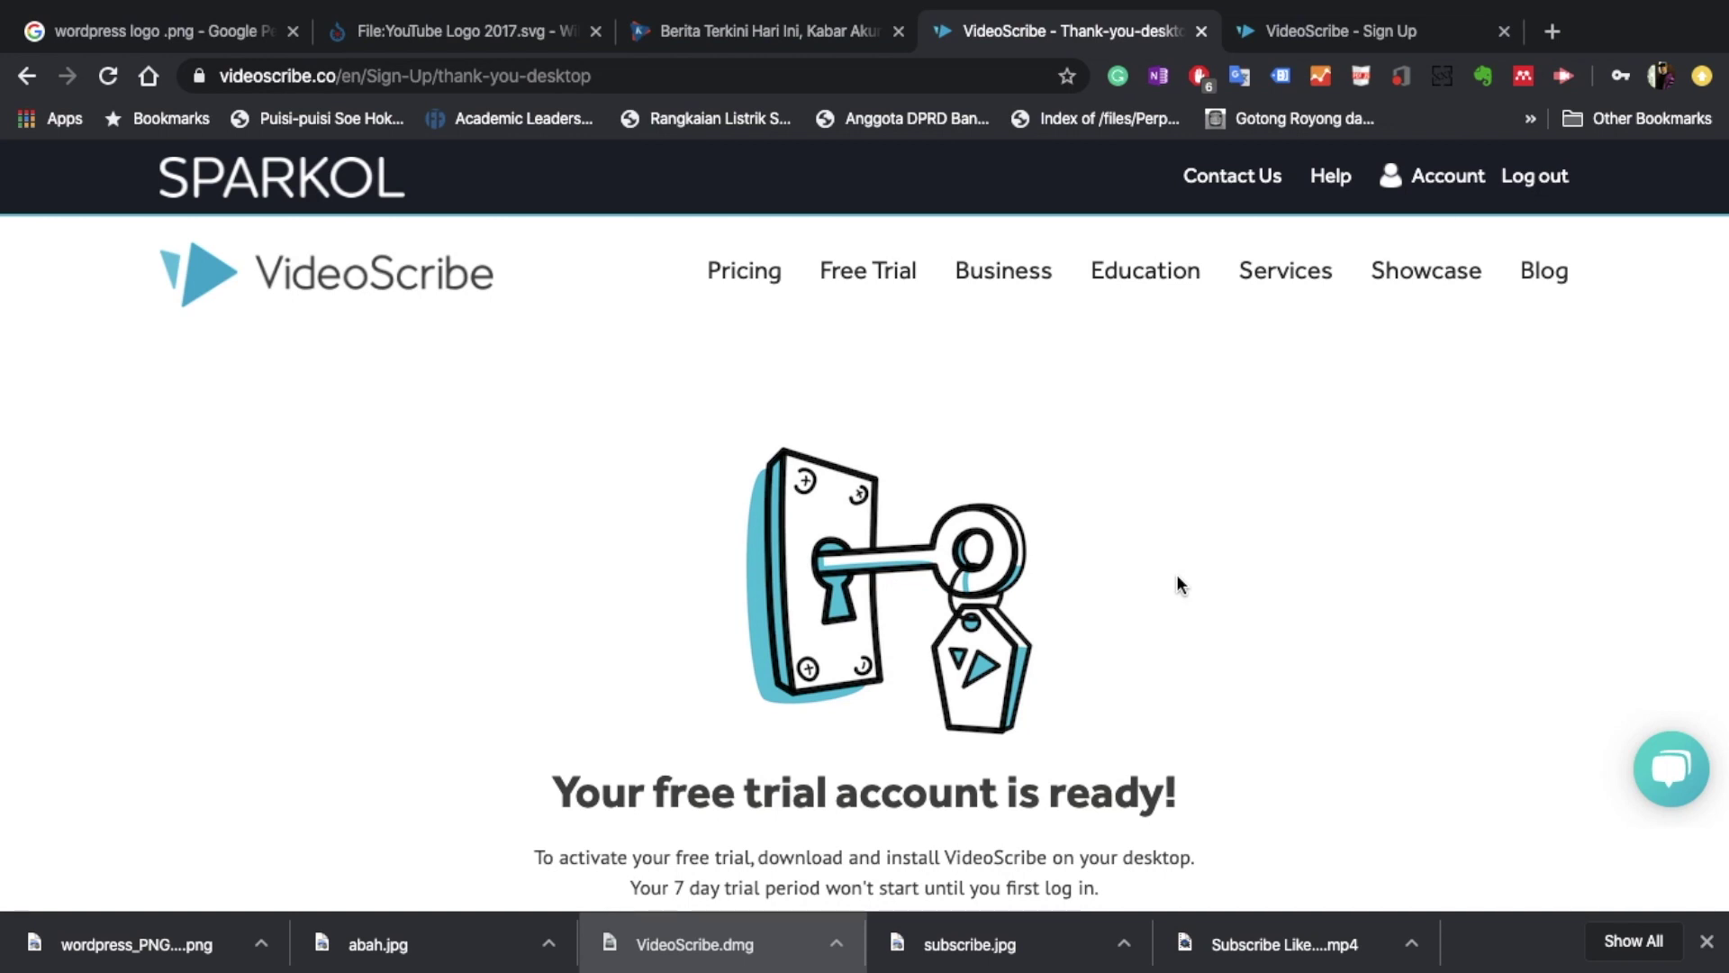
pyautogui.scroll(-1, 1177, 576)
pyautogui.scroll(1, 1177, 576)
pyautogui.scroll(-5, 1177, 577)
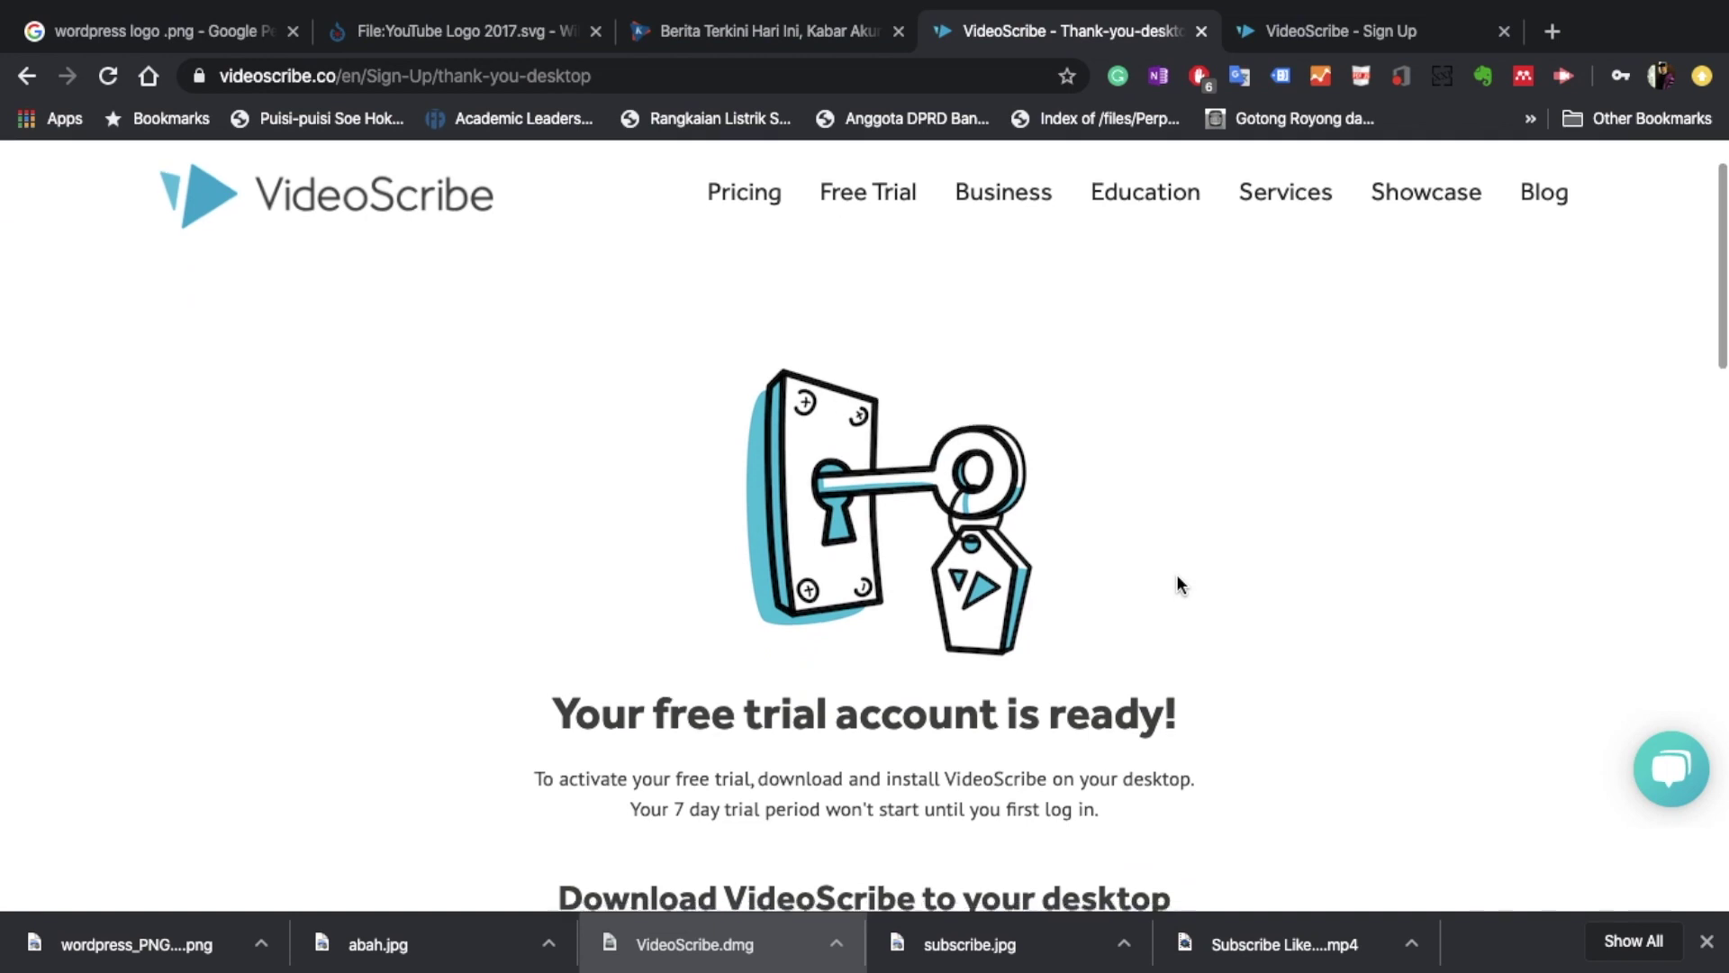
pyautogui.scroll(-2, 1177, 577)
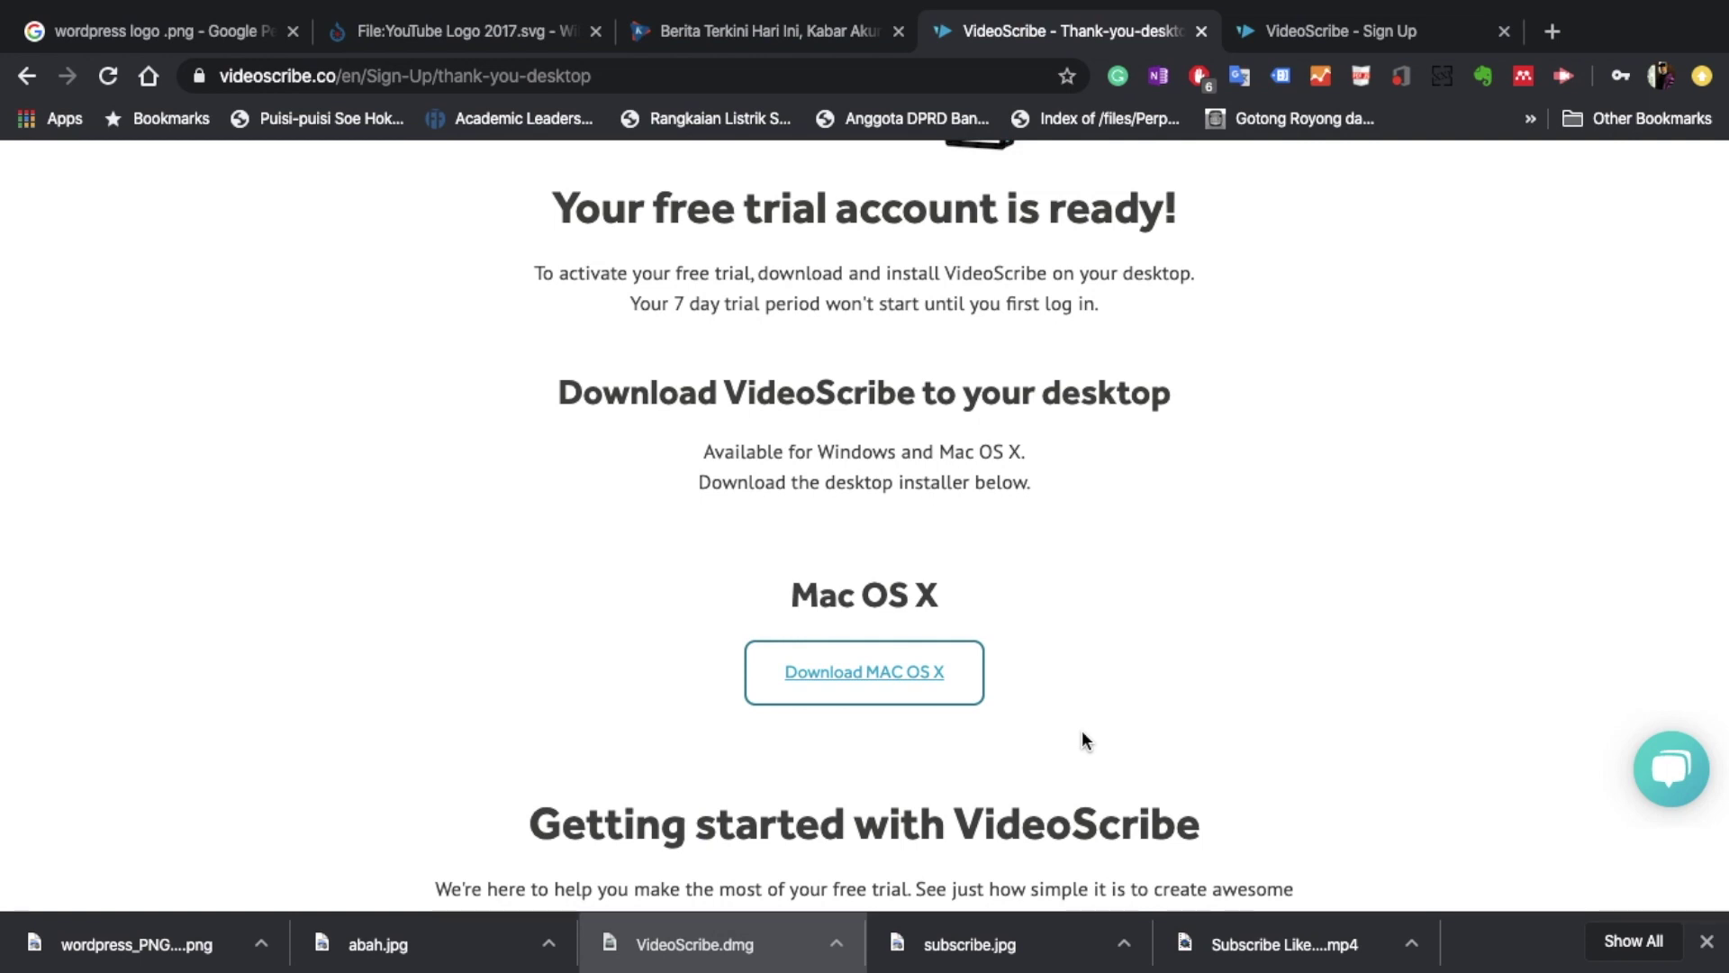
pyautogui.scroll(-1, 1032, 712)
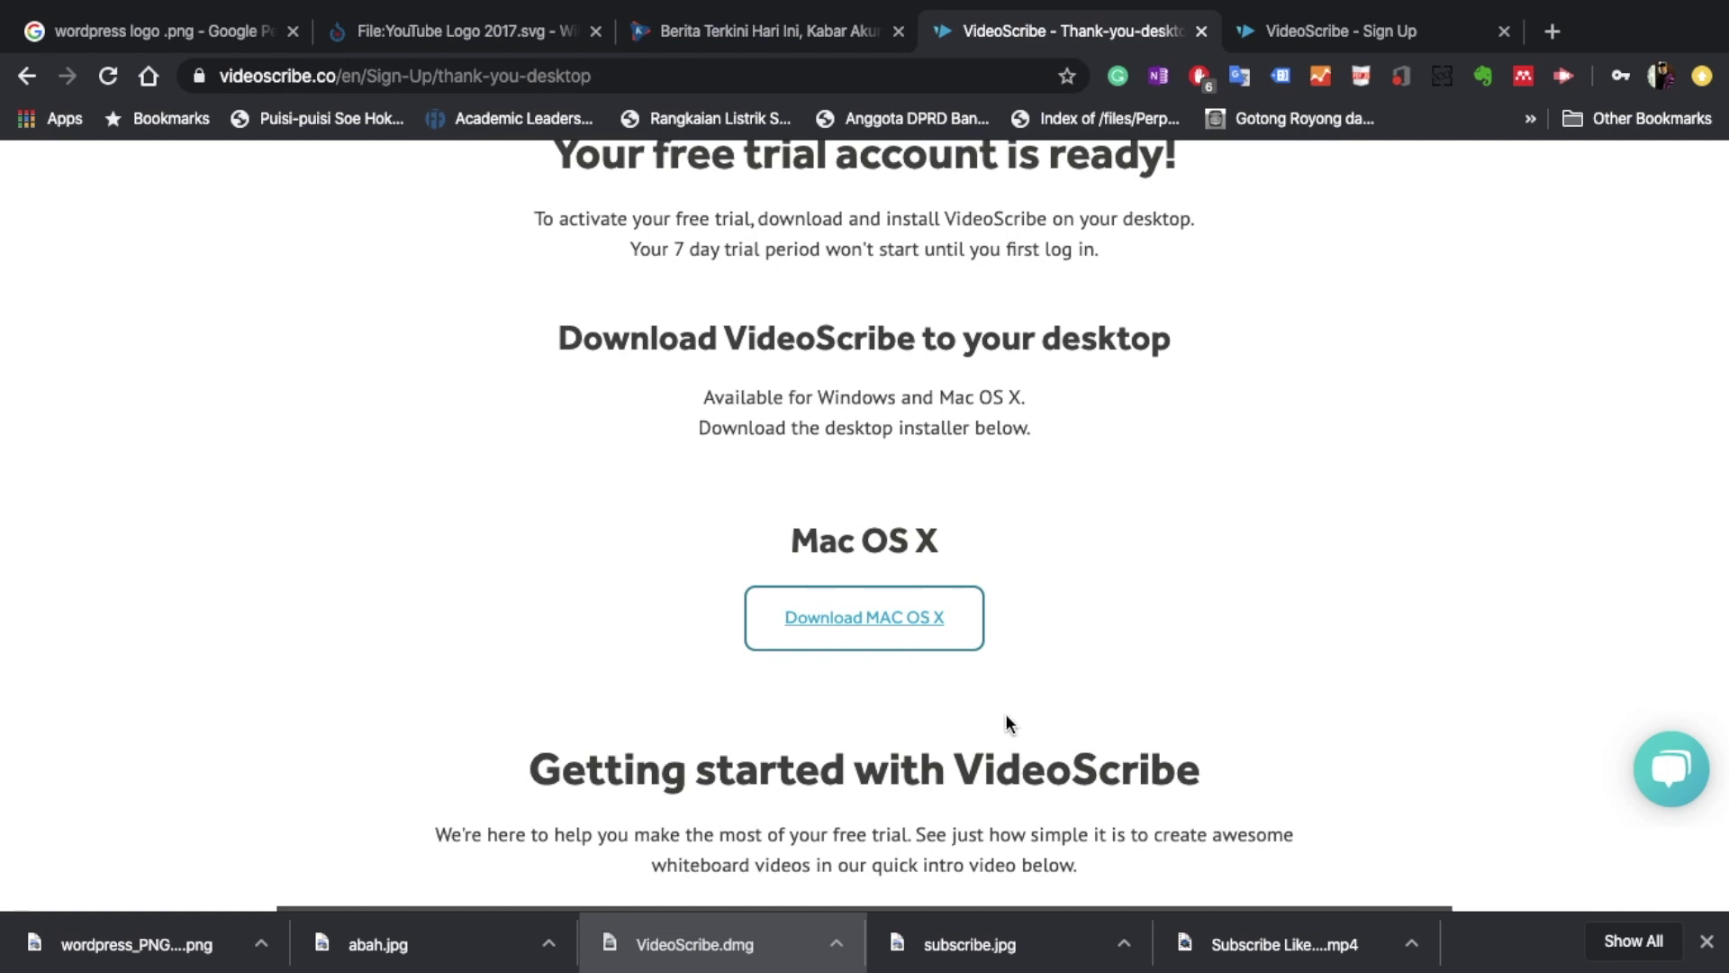
pyautogui.hotkey('ctrl', 'Up')
# Bring the VideoScribe desktop app forward and create a new blank scribe.
pyautogui.click(1005, 714)
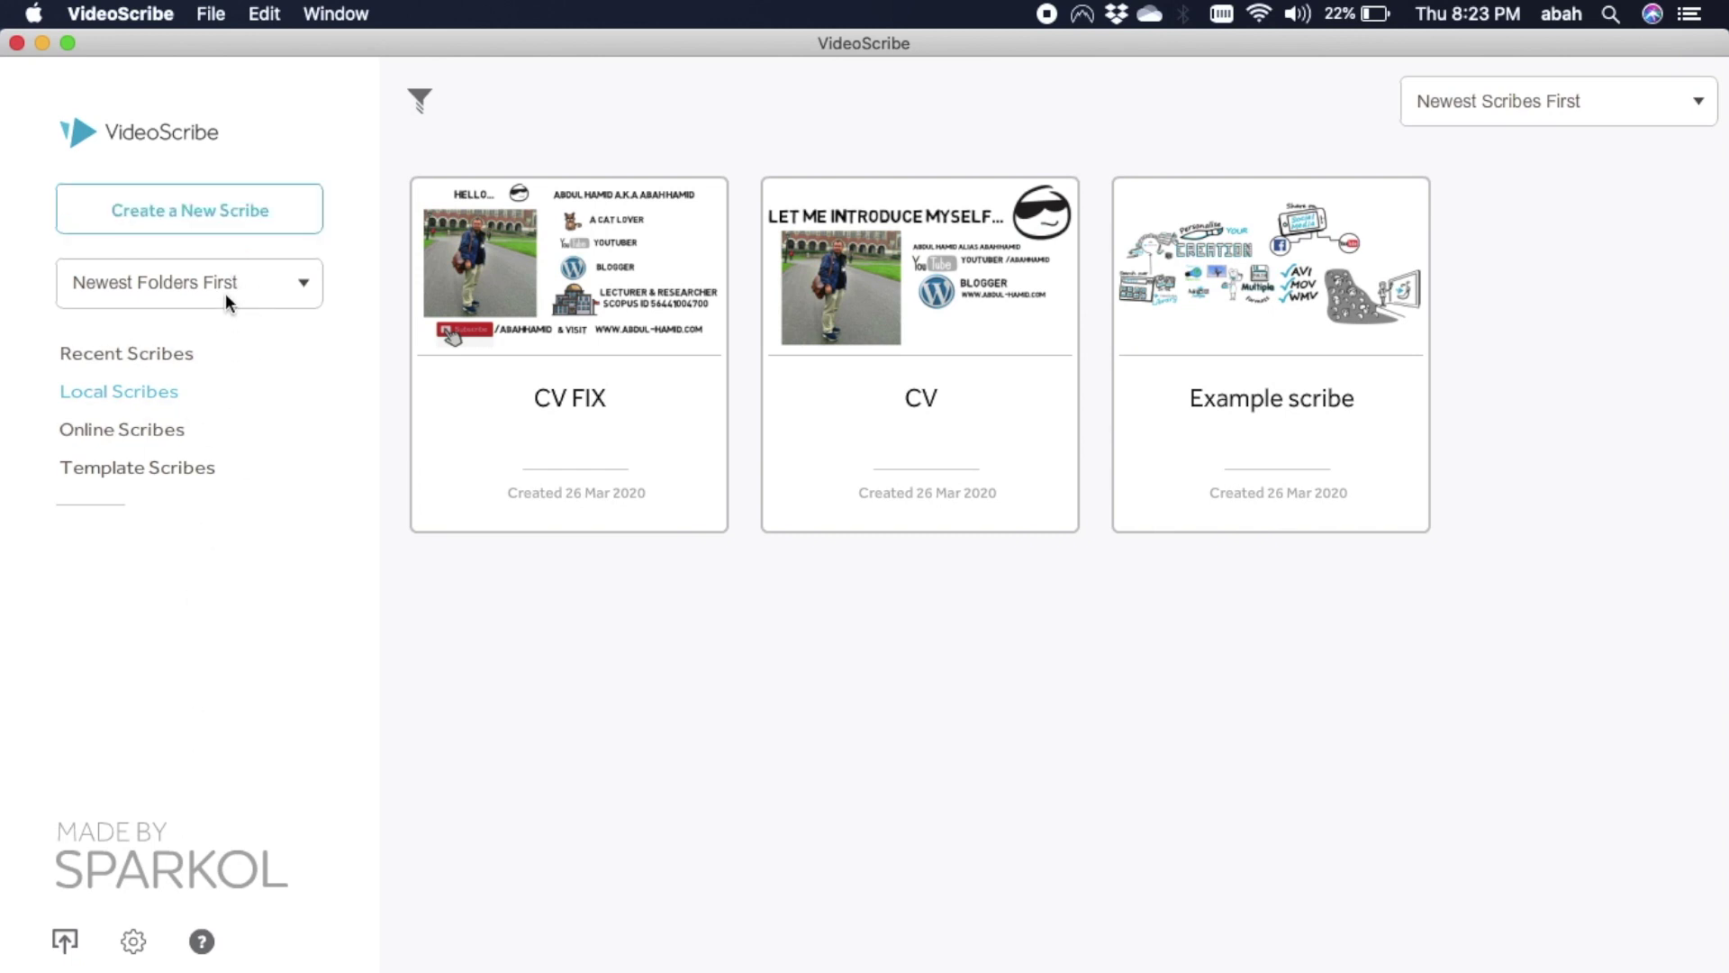
pyautogui.click(249, 217)
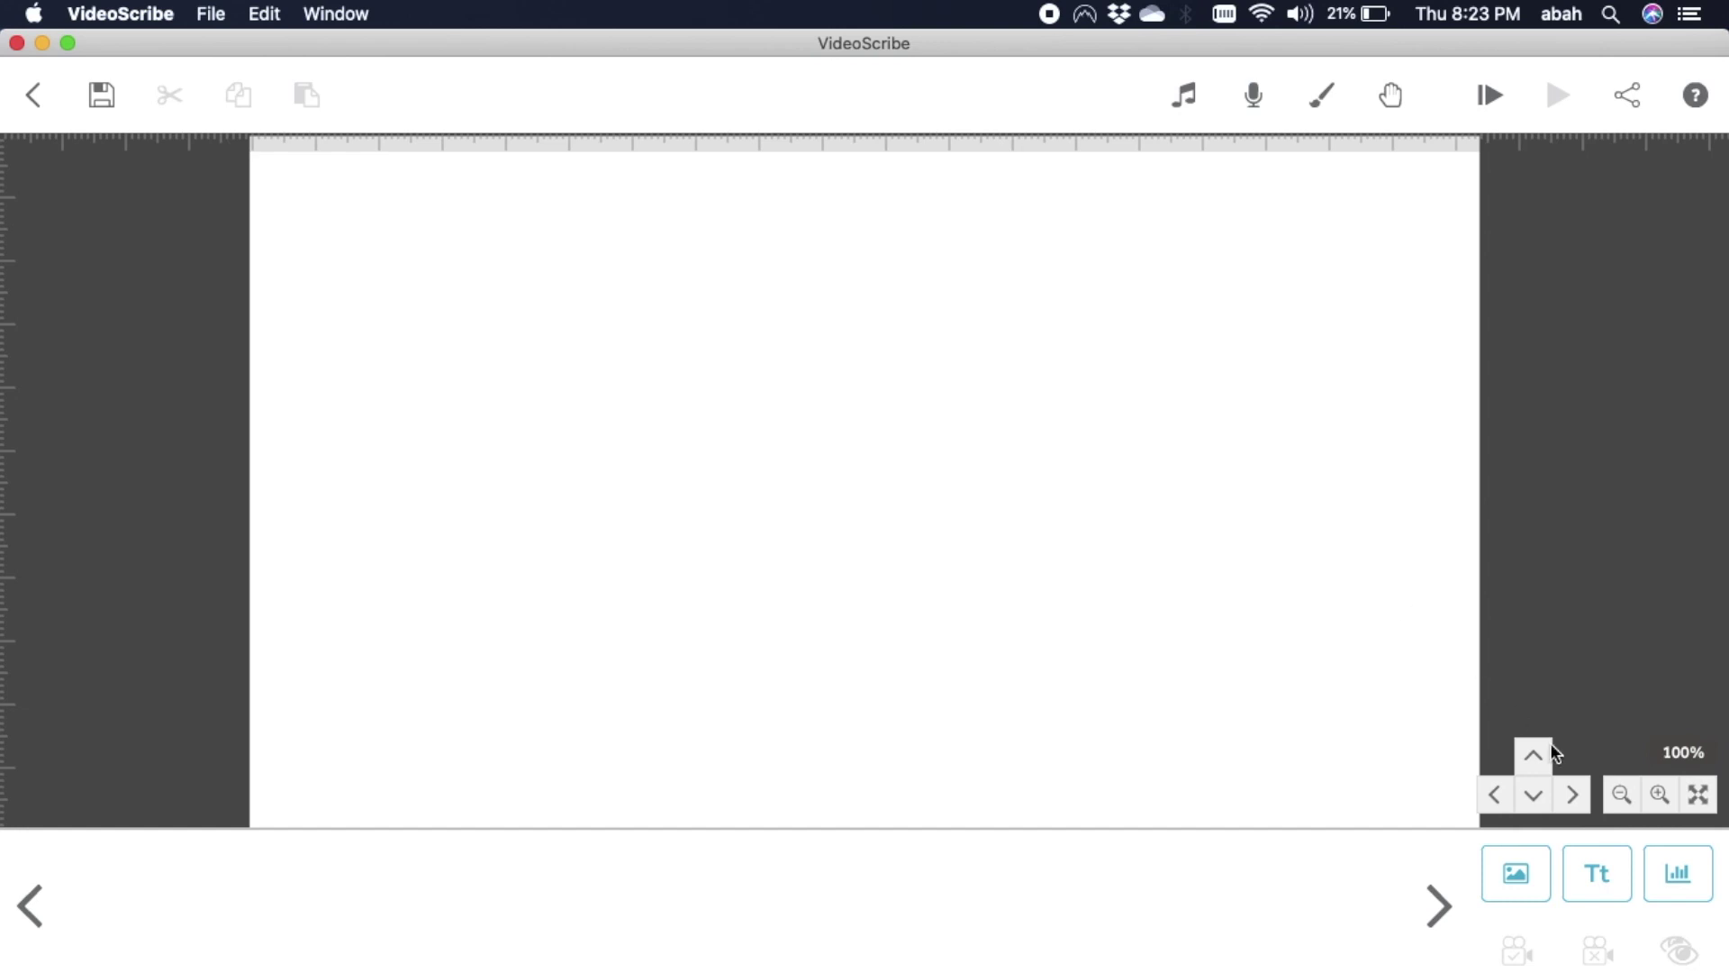
# Add the text 'Hello...' and move it to the upper-left of the canvas.
pyautogui.click(1605, 873)
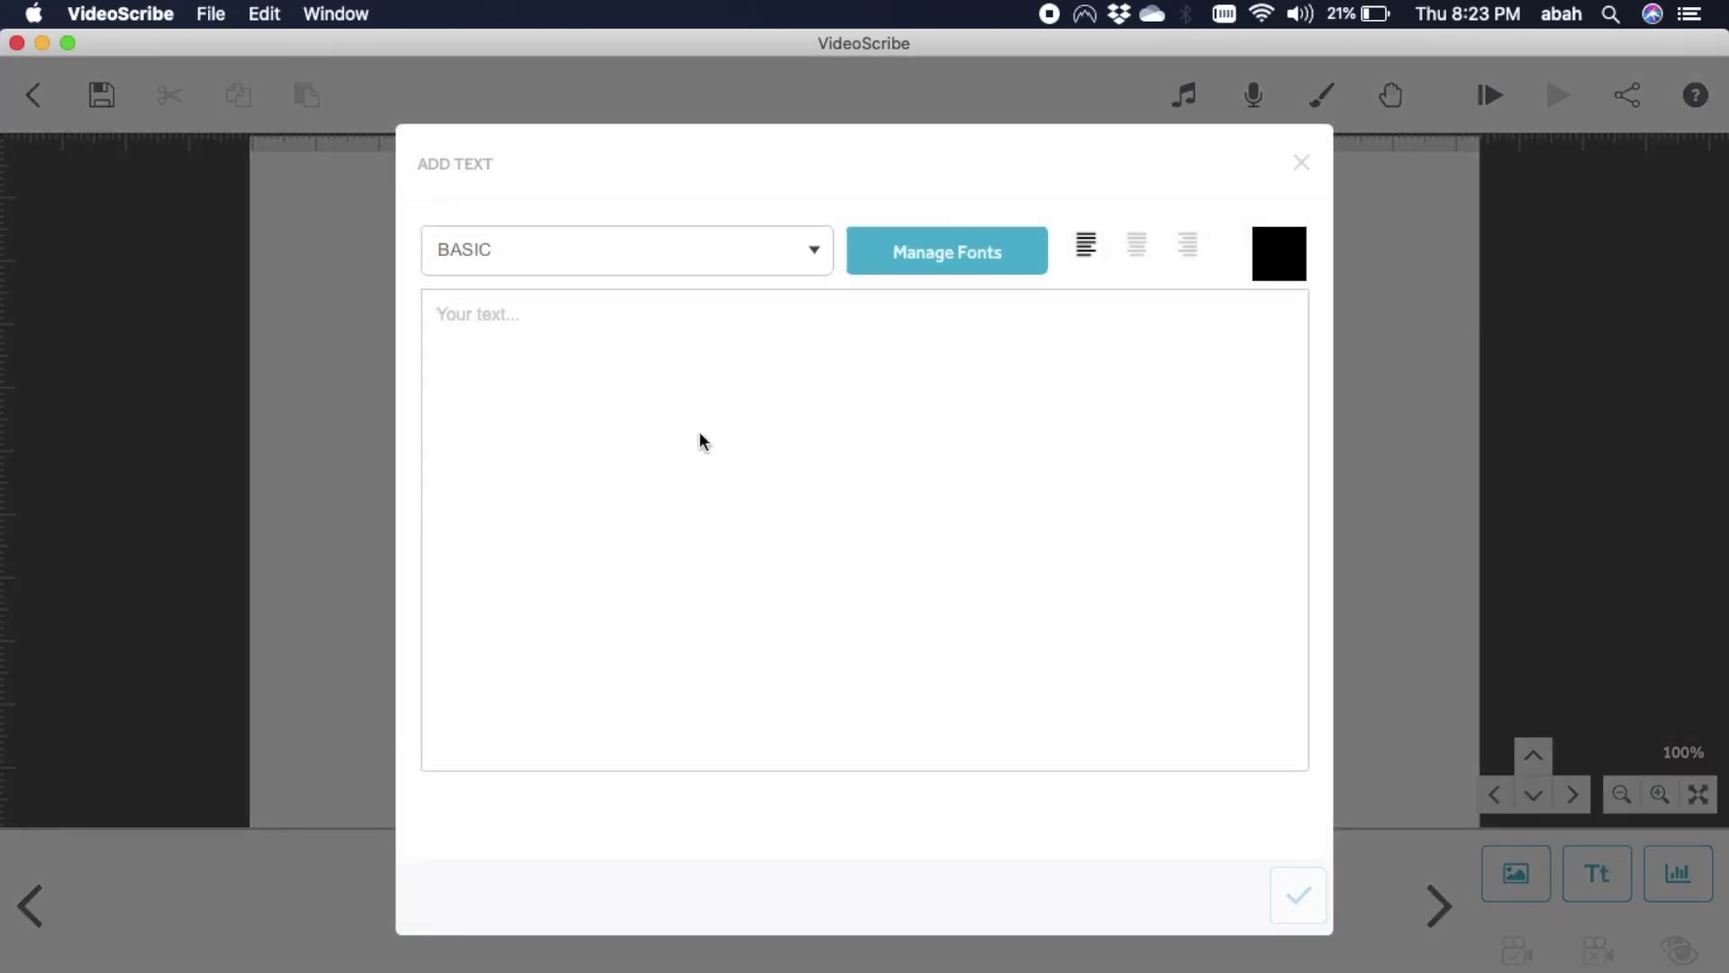
pyautogui.write('He')
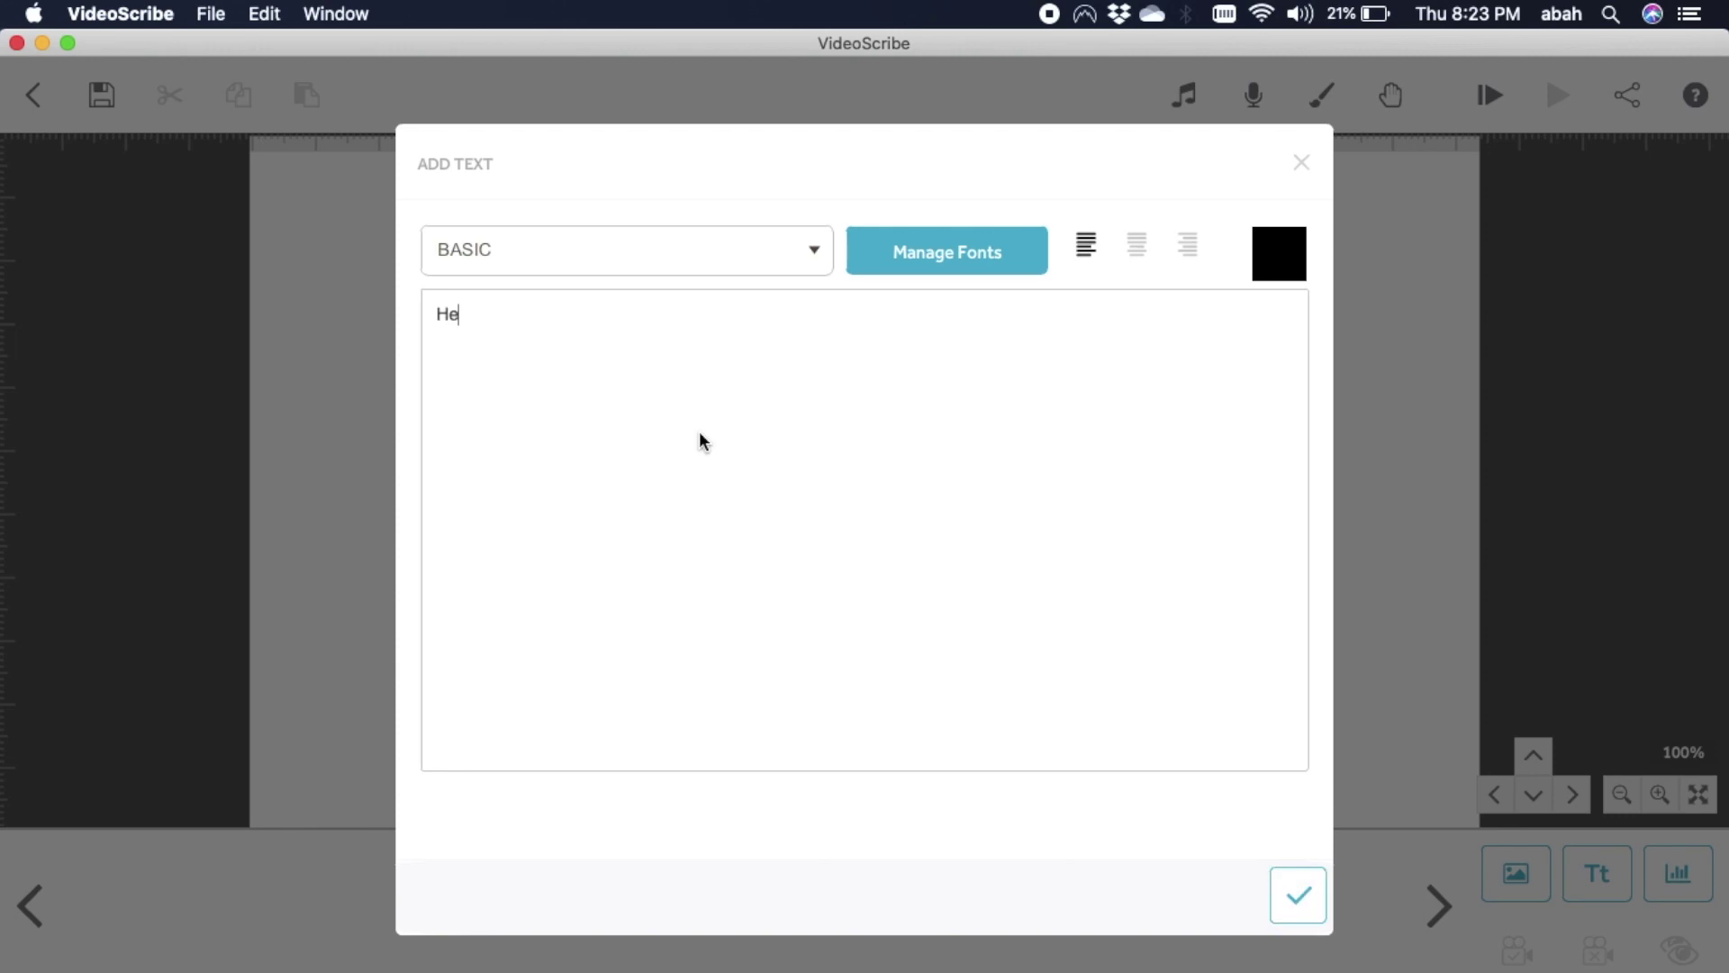
pyautogui.write('llo...')
pyautogui.click(1300, 914)
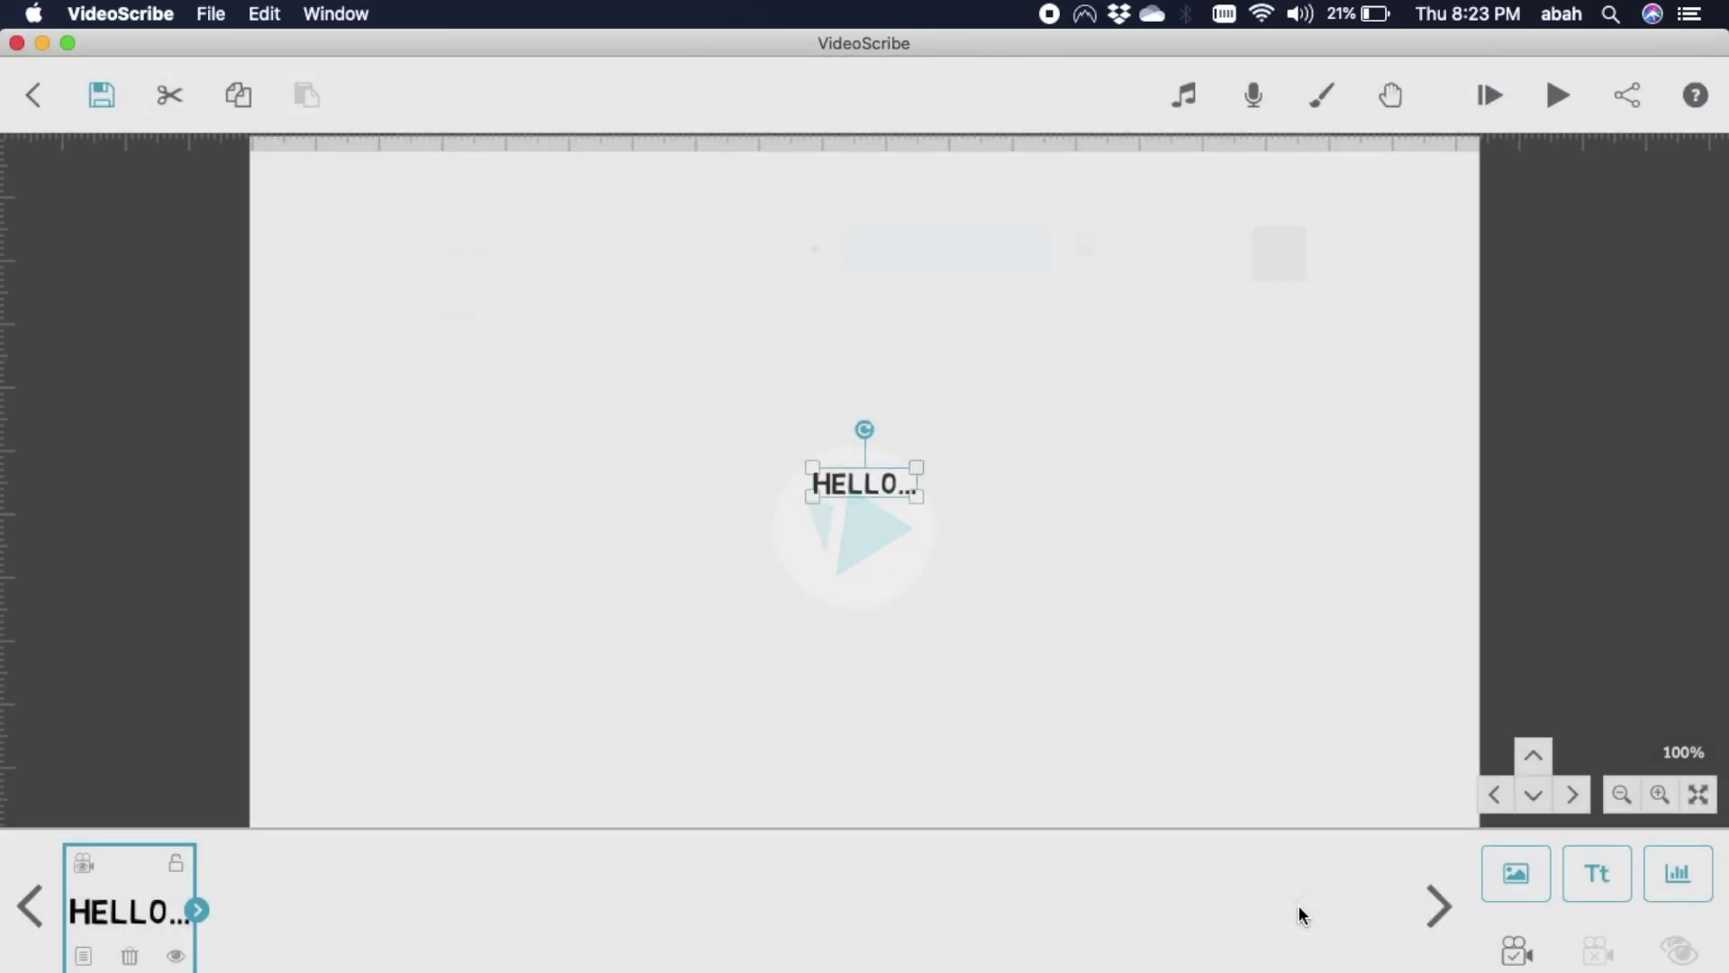
pyautogui.moveTo(870, 484); pyautogui.dragTo(441, 238)
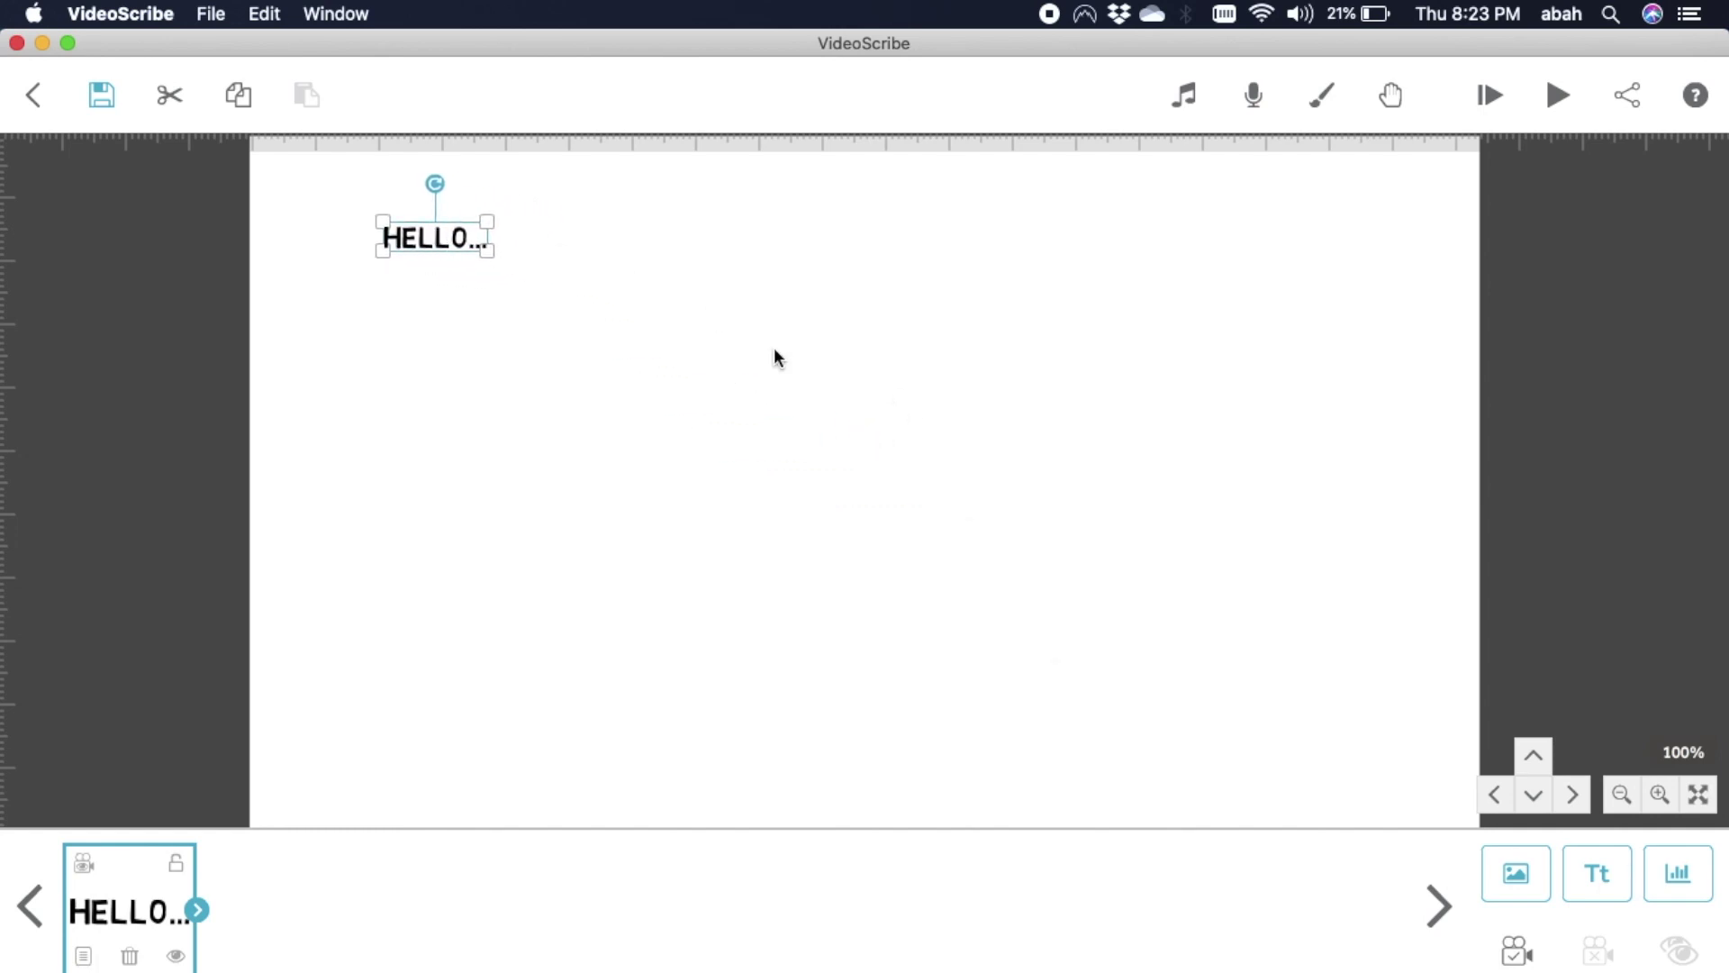
pyautogui.click(795, 367)
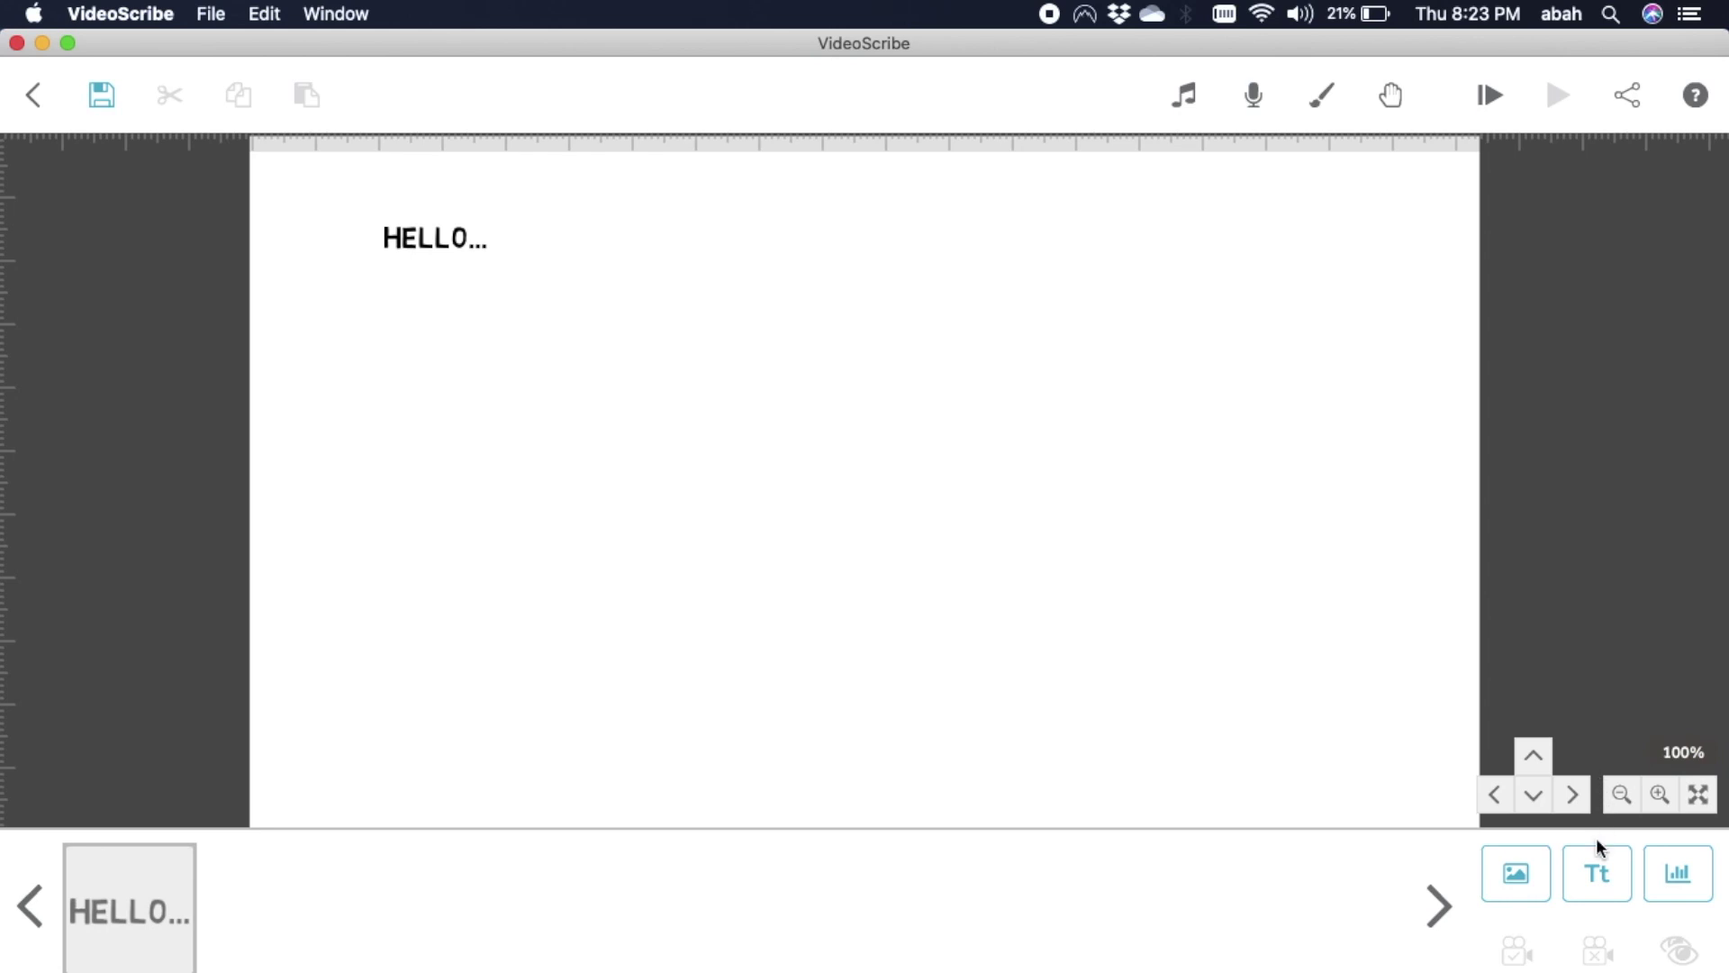
pyautogui.click(1539, 872)
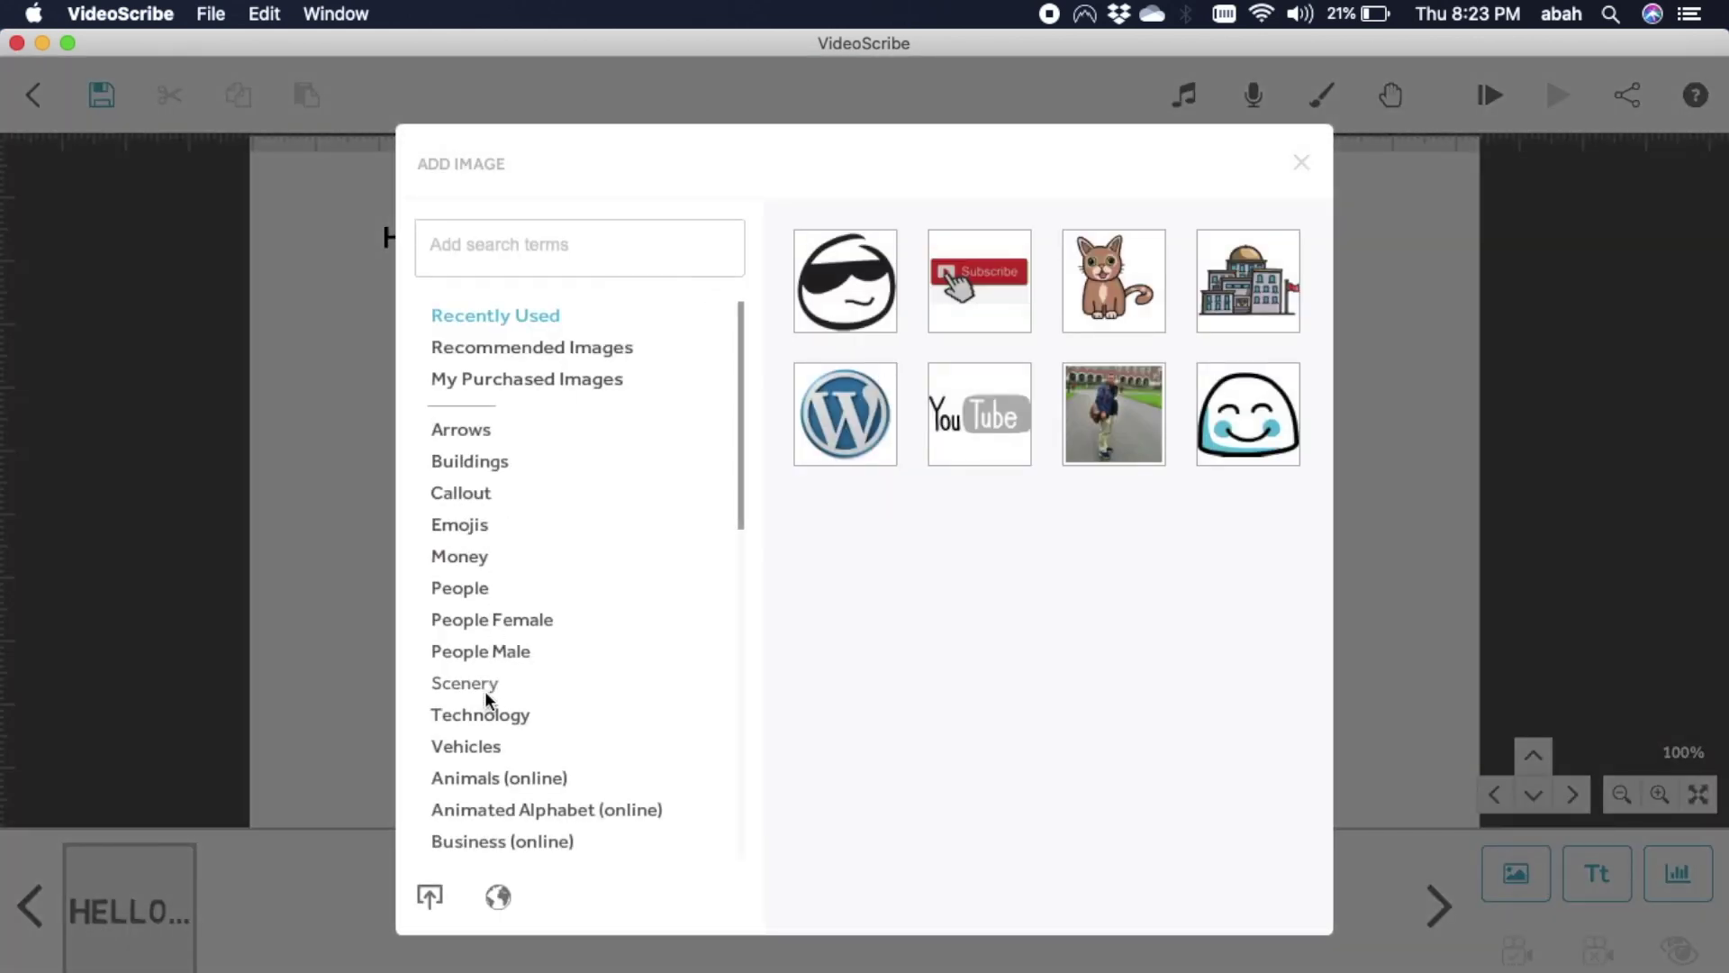
# Add the sunglasses emoji, shrink it, and place it just right of HELLO....
pyautogui.click(483, 529)
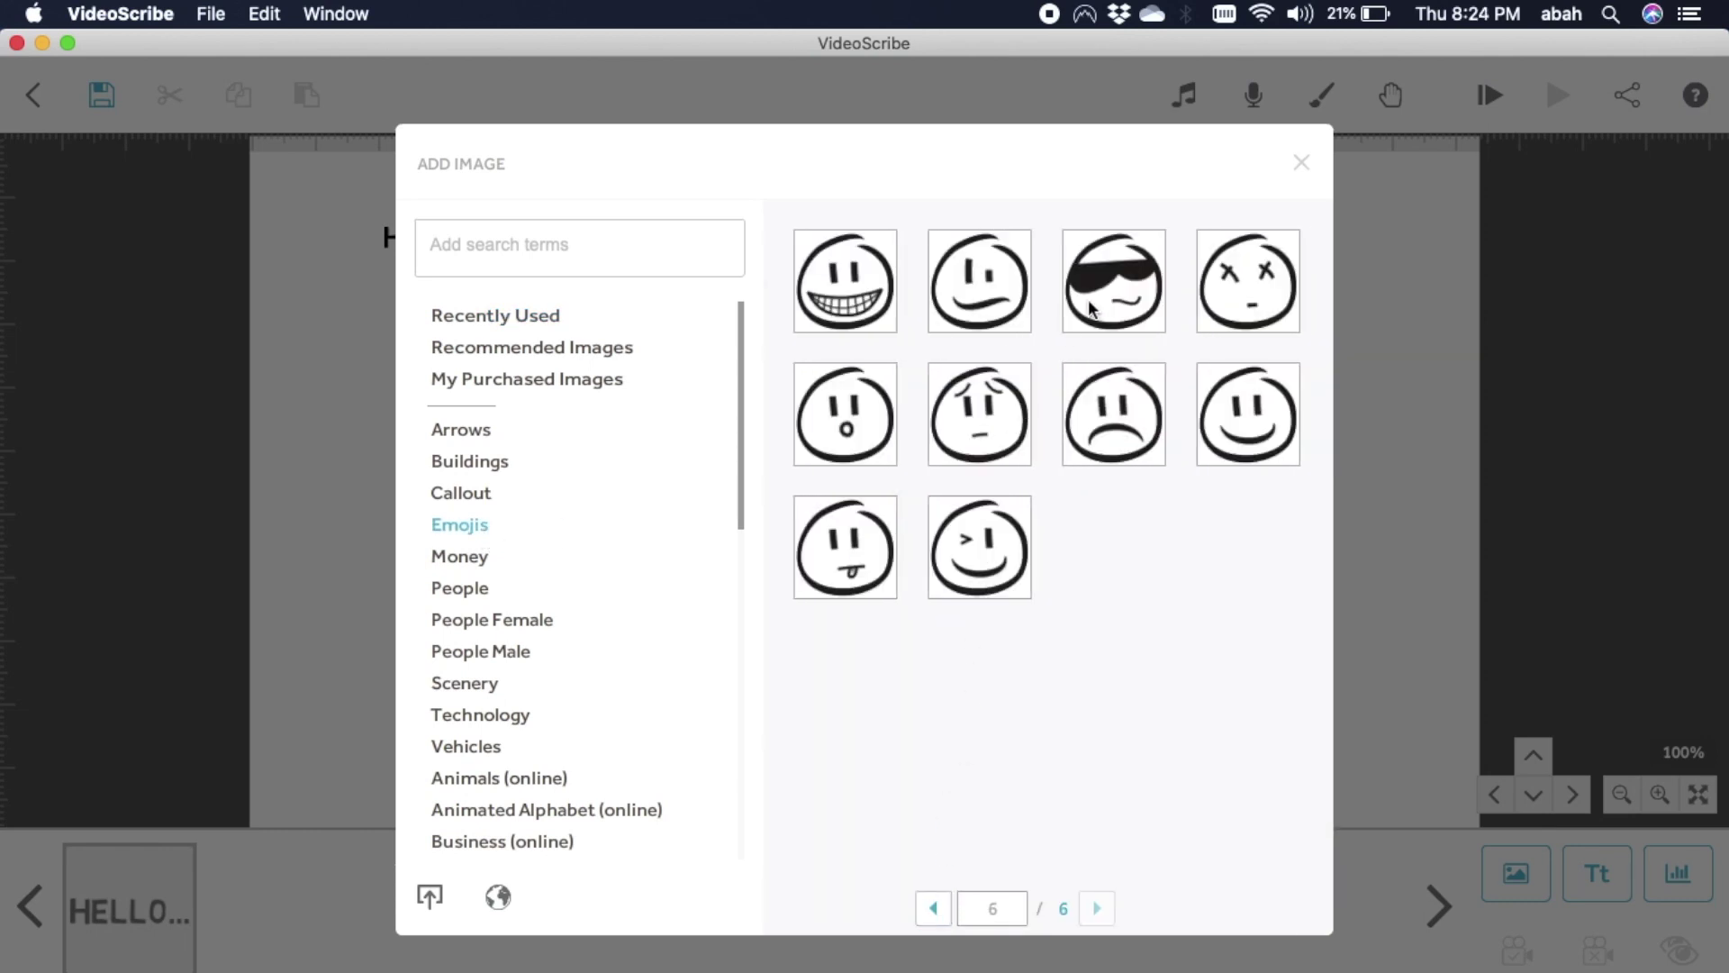
pyautogui.click(1099, 300)
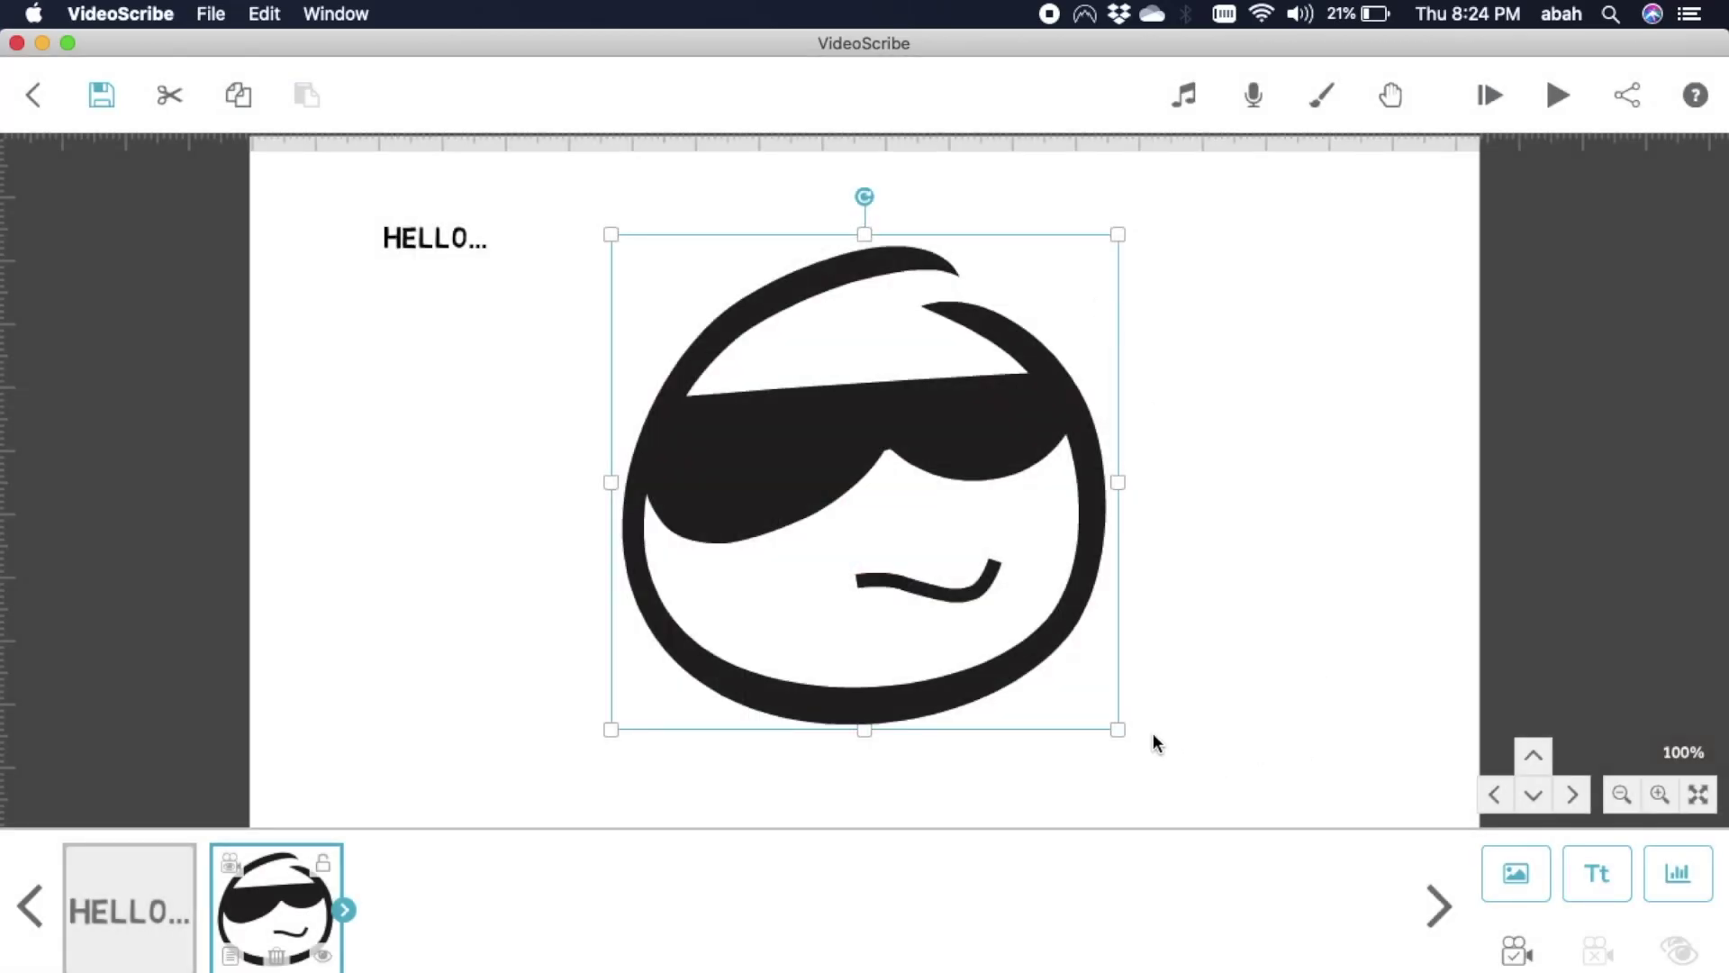
pyautogui.moveTo(1120, 734); pyautogui.dragTo(558, 247)
pyautogui.click(753, 377)
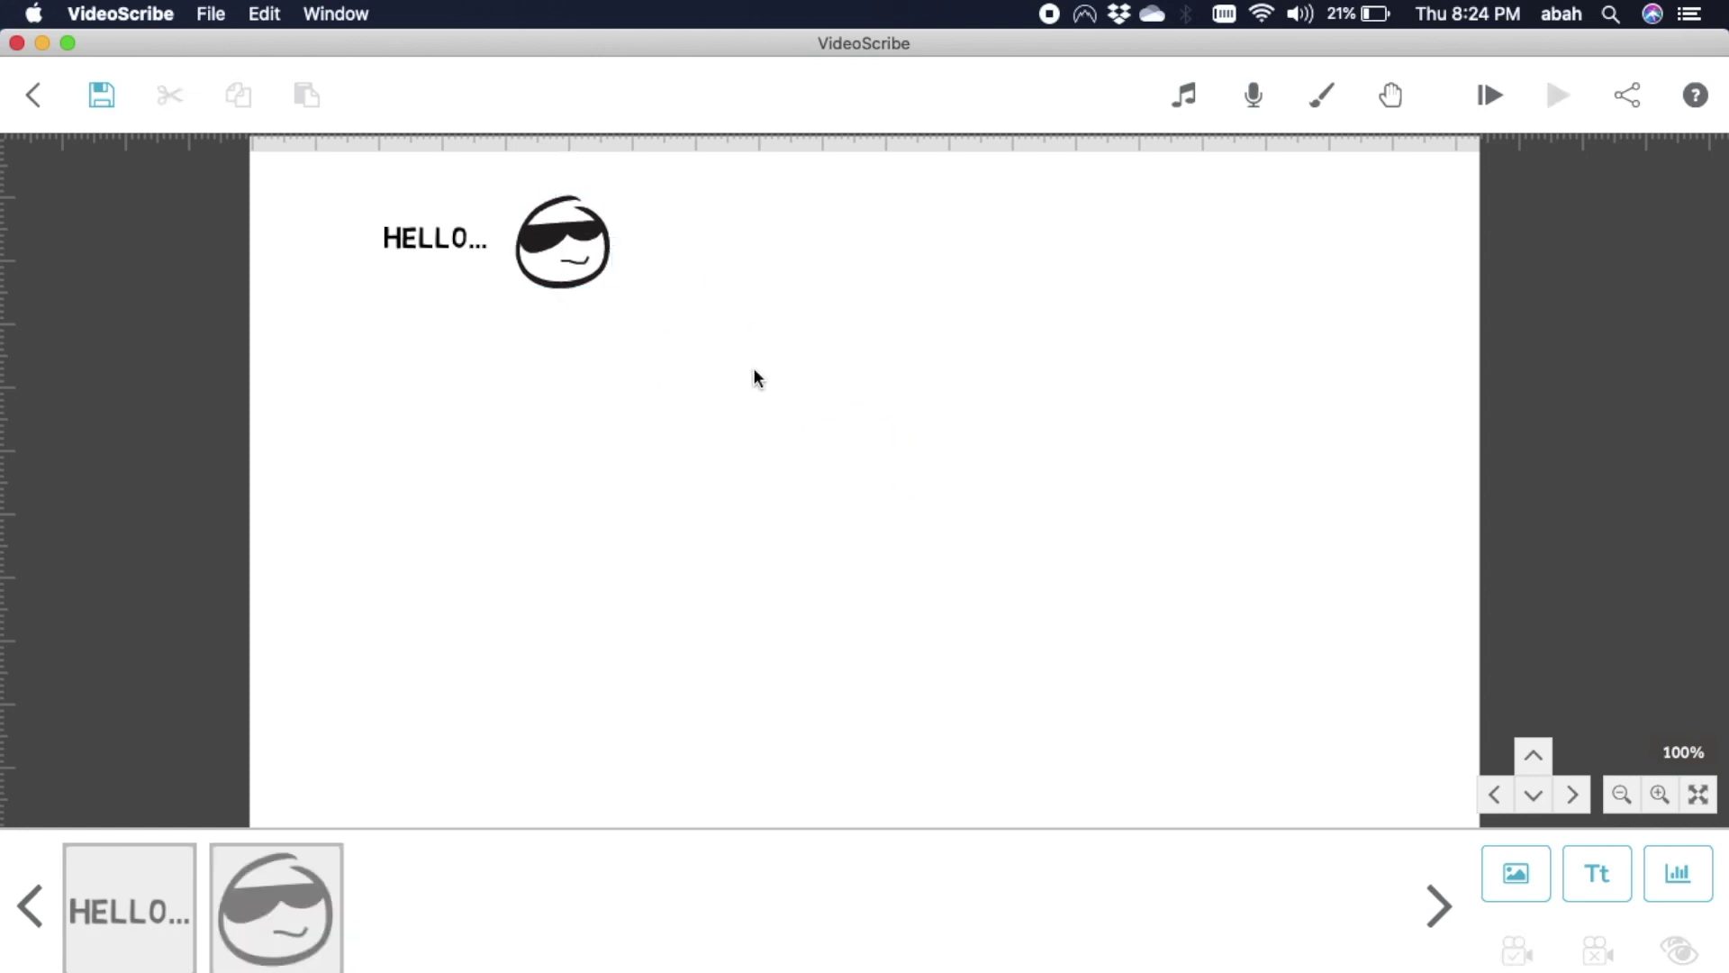
pyautogui.click(1506, 868)
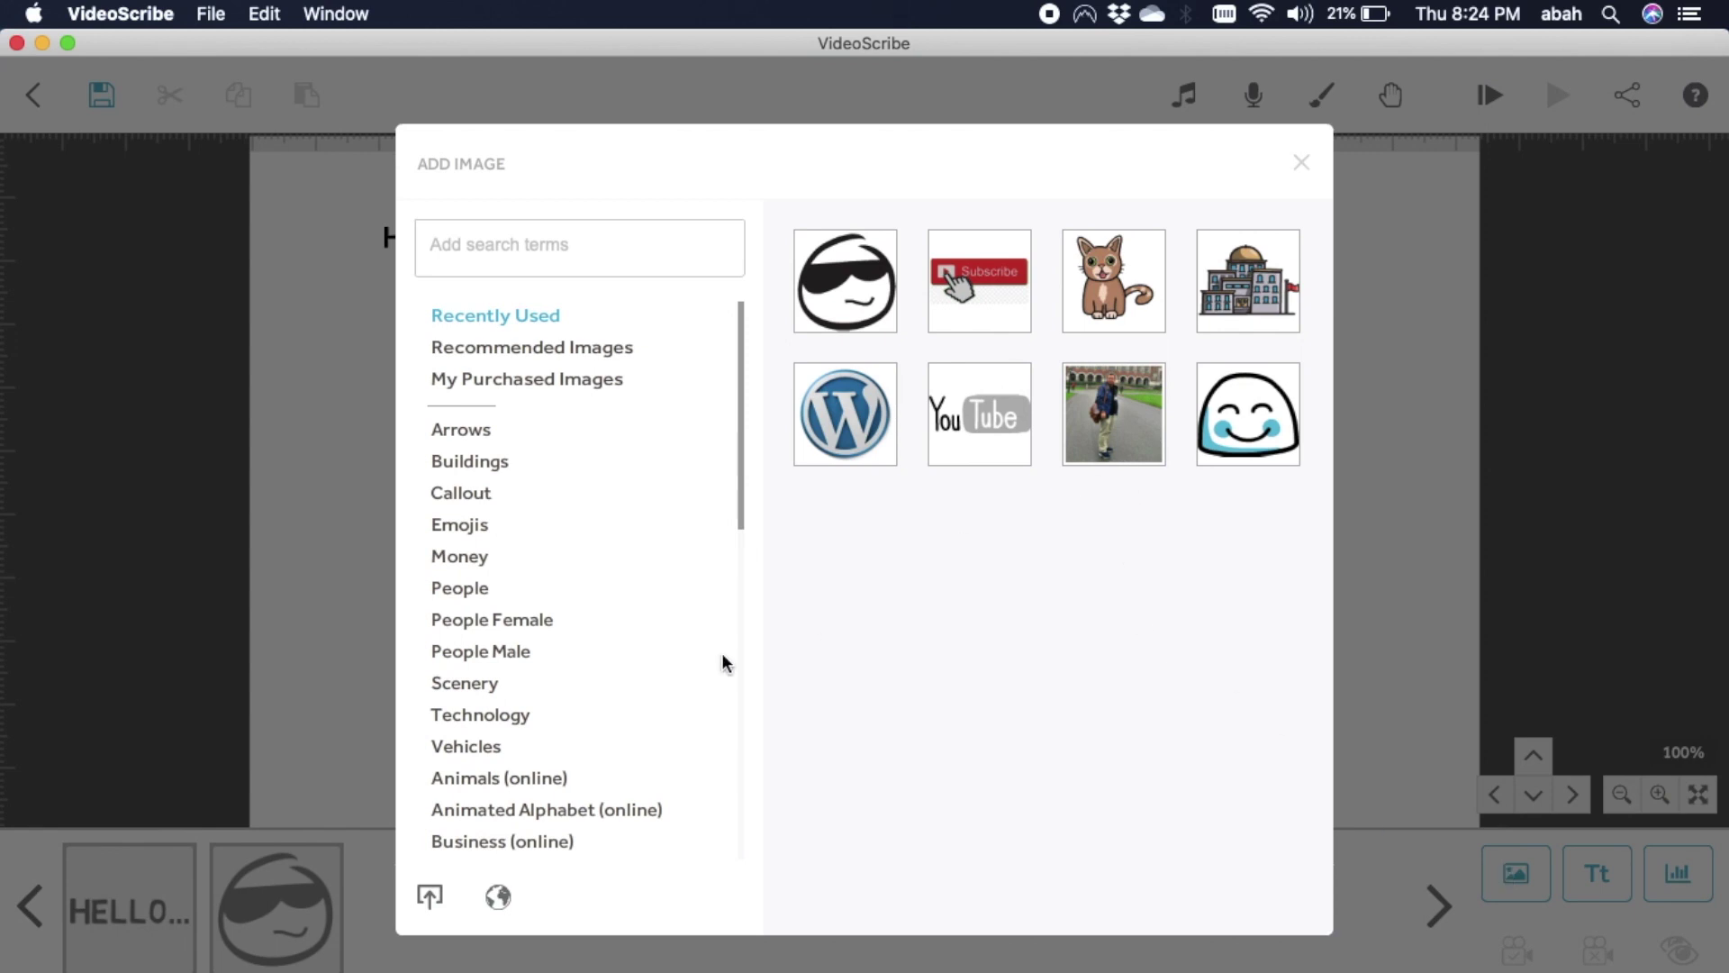
# Import the personal photo from the Desktop into the scribe.
pyautogui.scroll(-10, 627, 684)
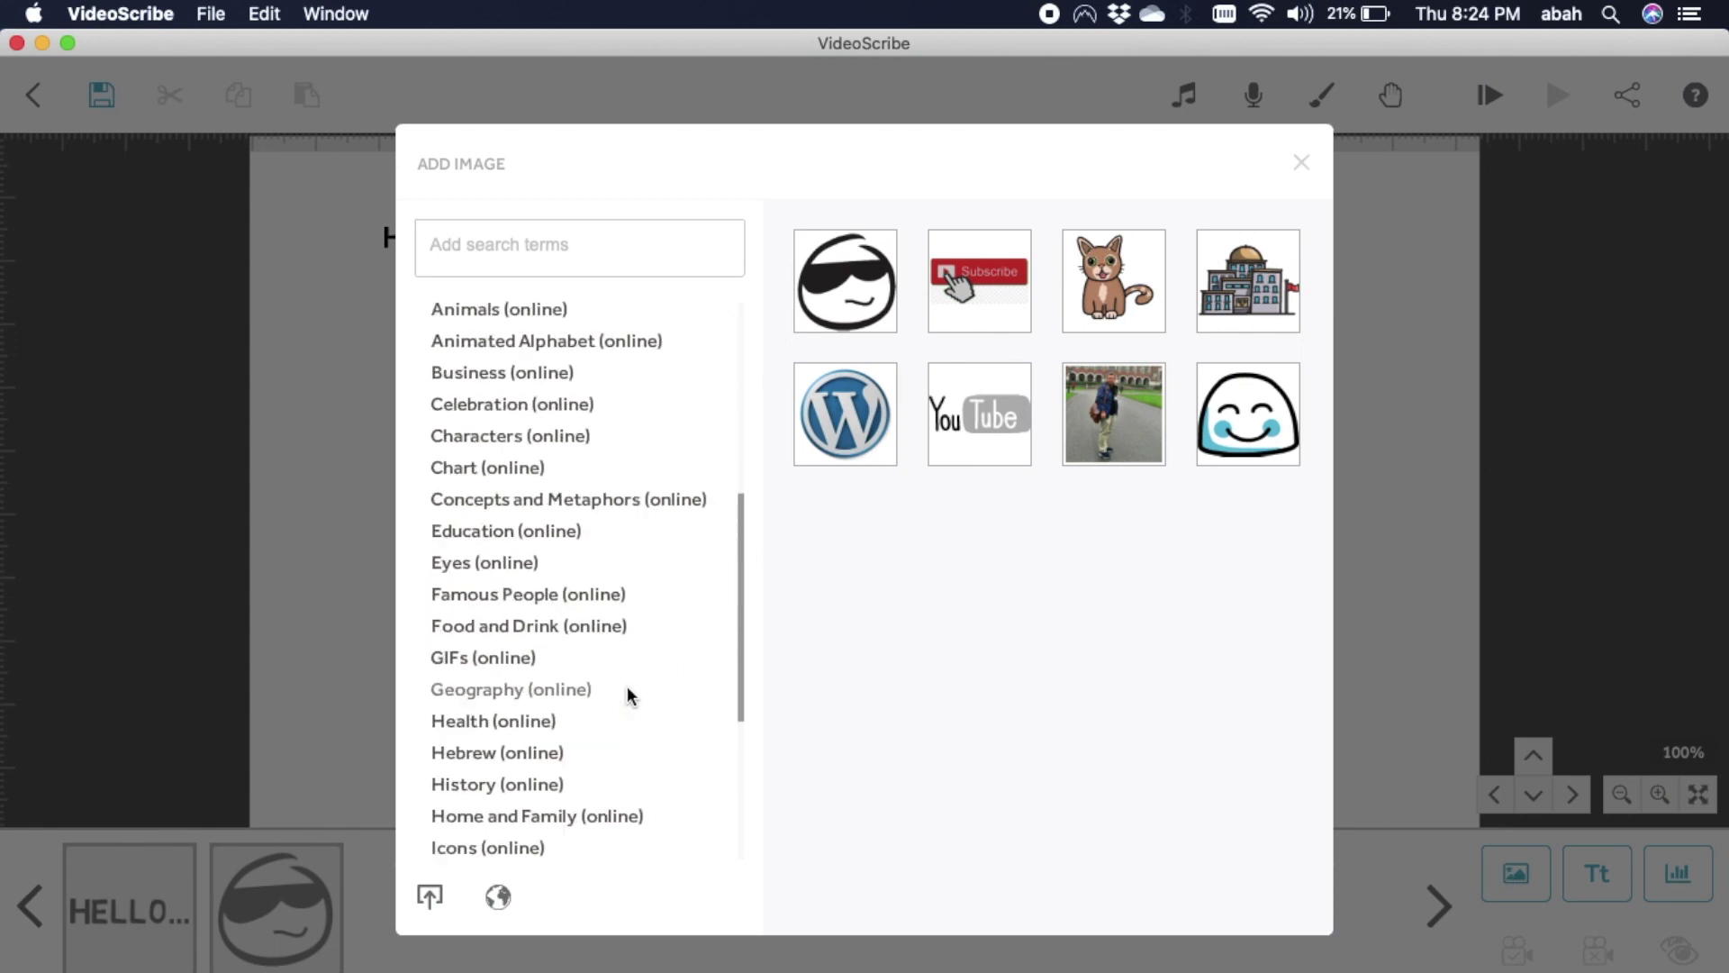
pyautogui.click(430, 896)
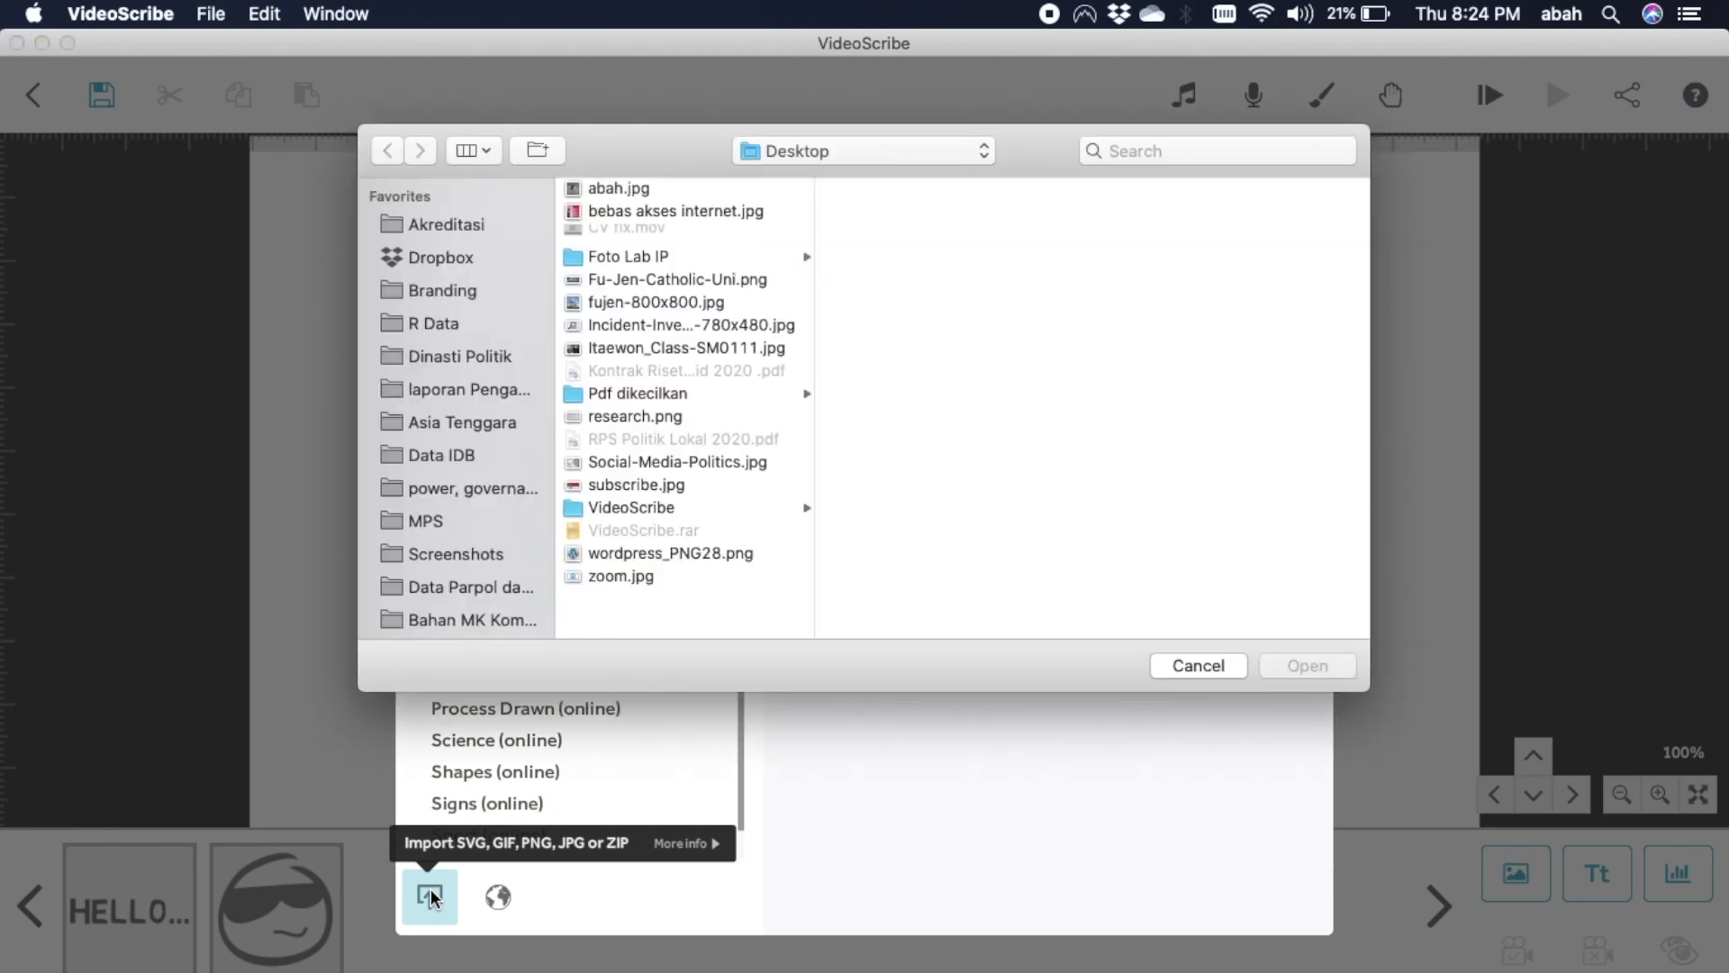
pyautogui.click(656, 188)
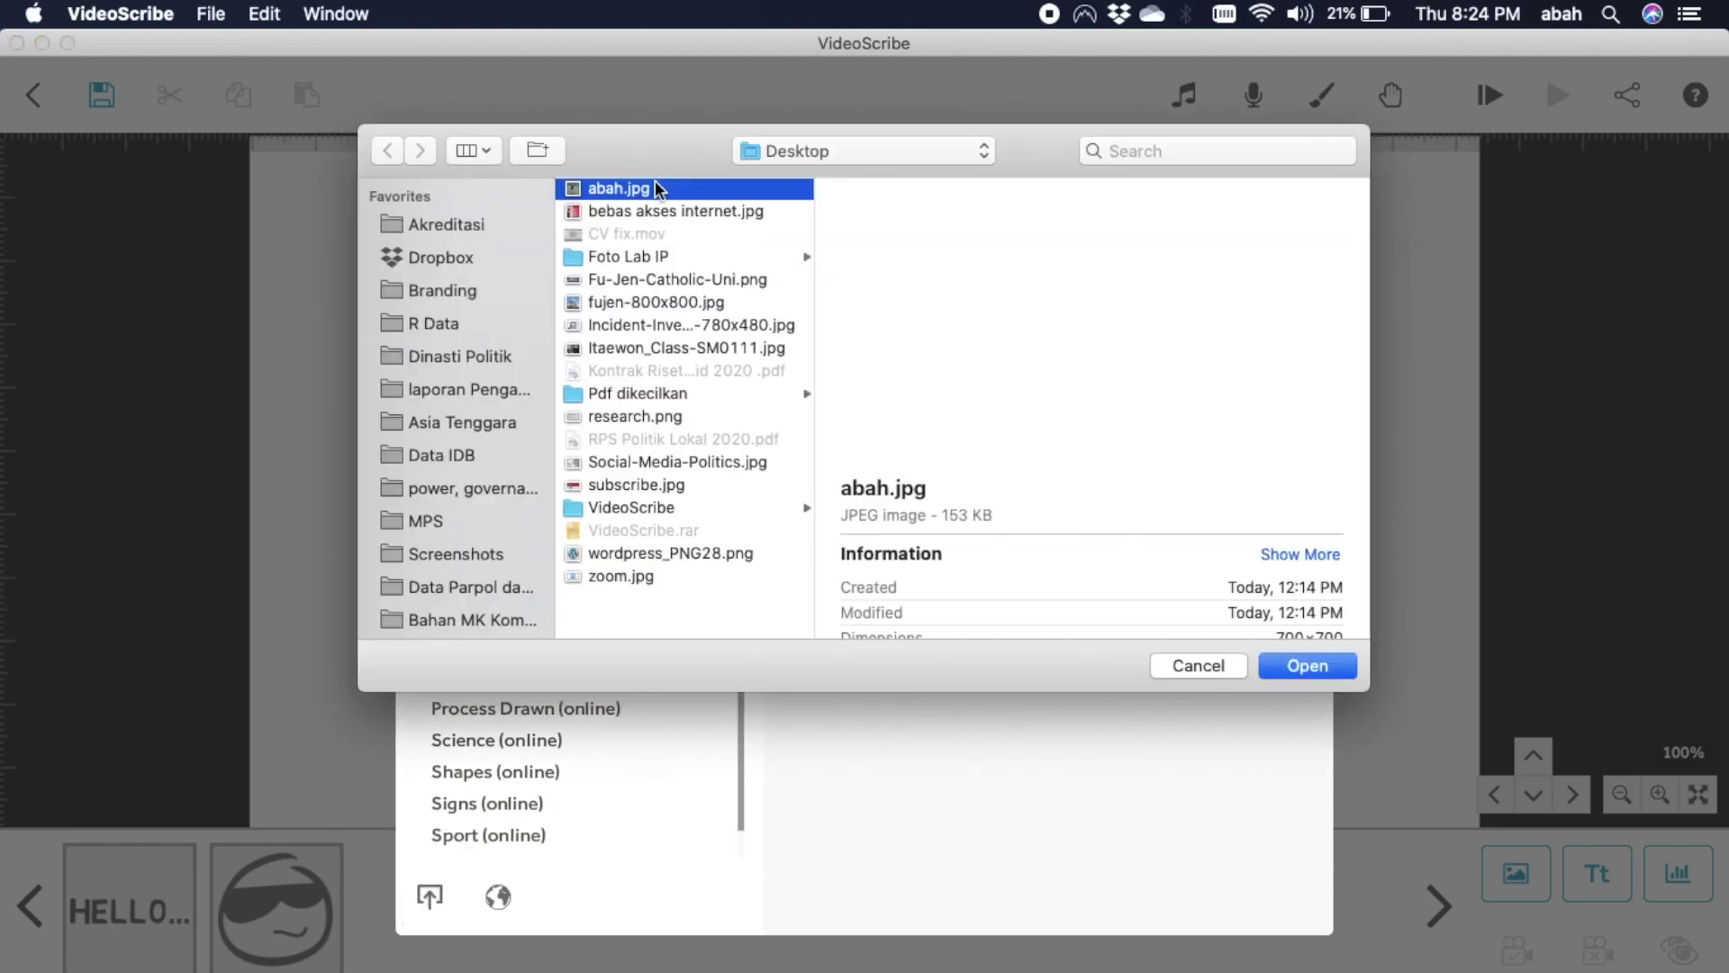
pyautogui.click(1295, 667)
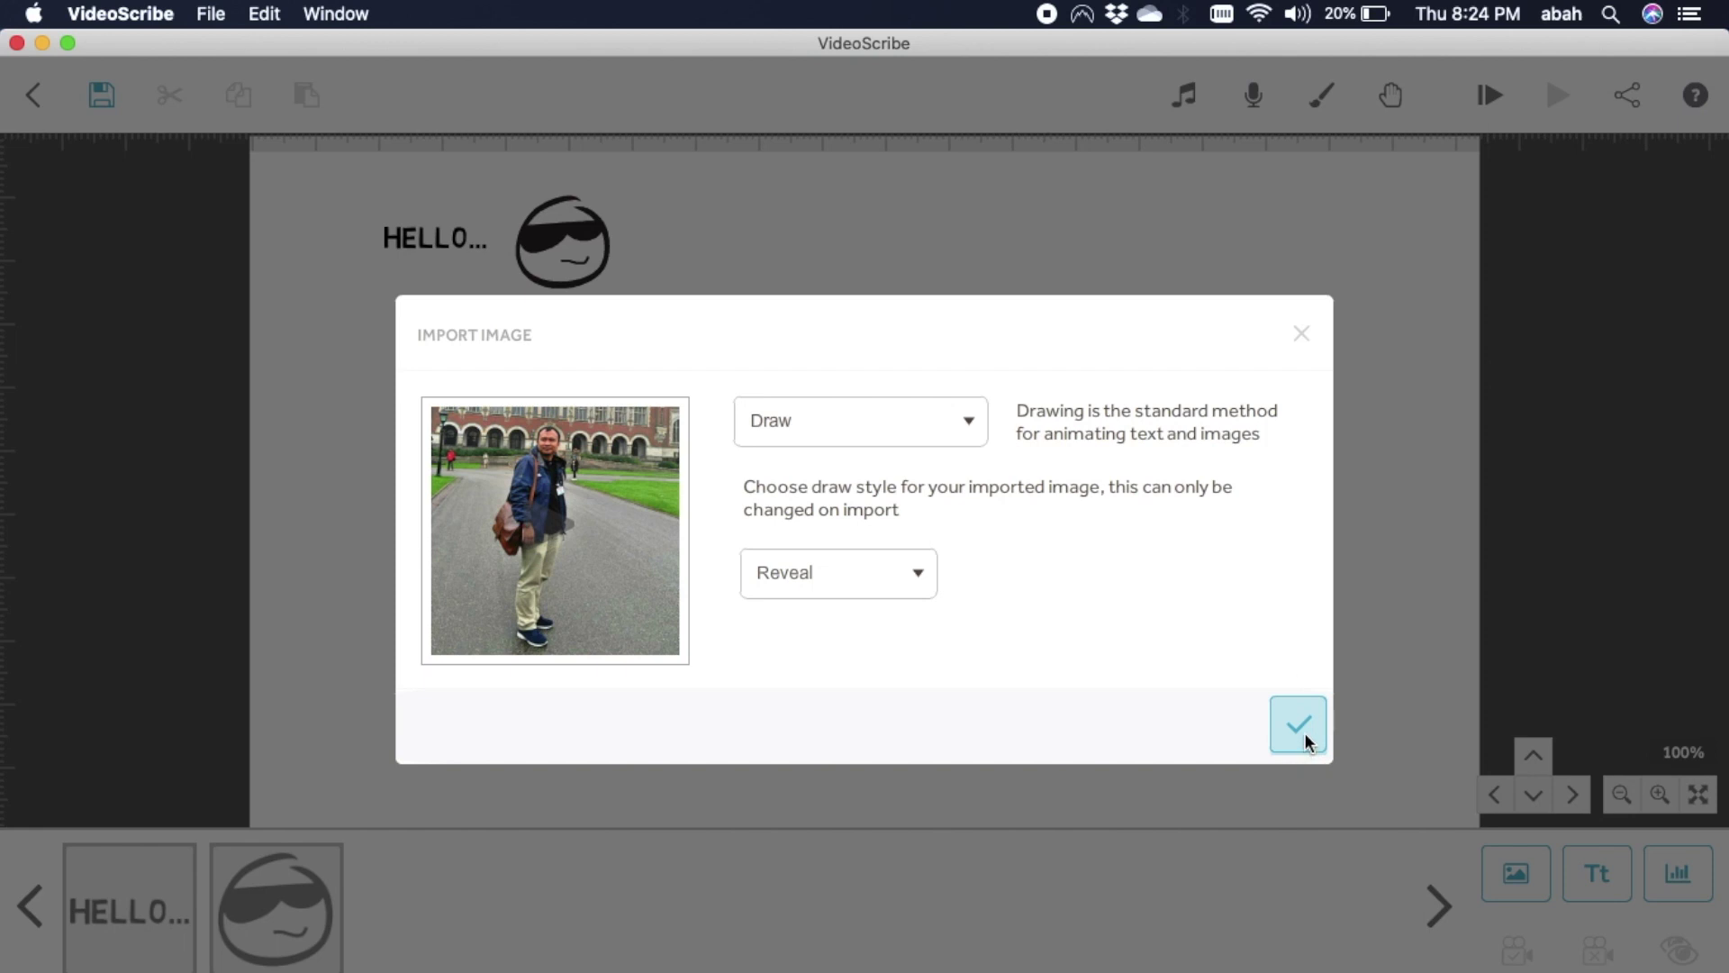
# Set the photo's animation to Move In and place it below HELLO... and the emoji.
pyautogui.click(975, 430)
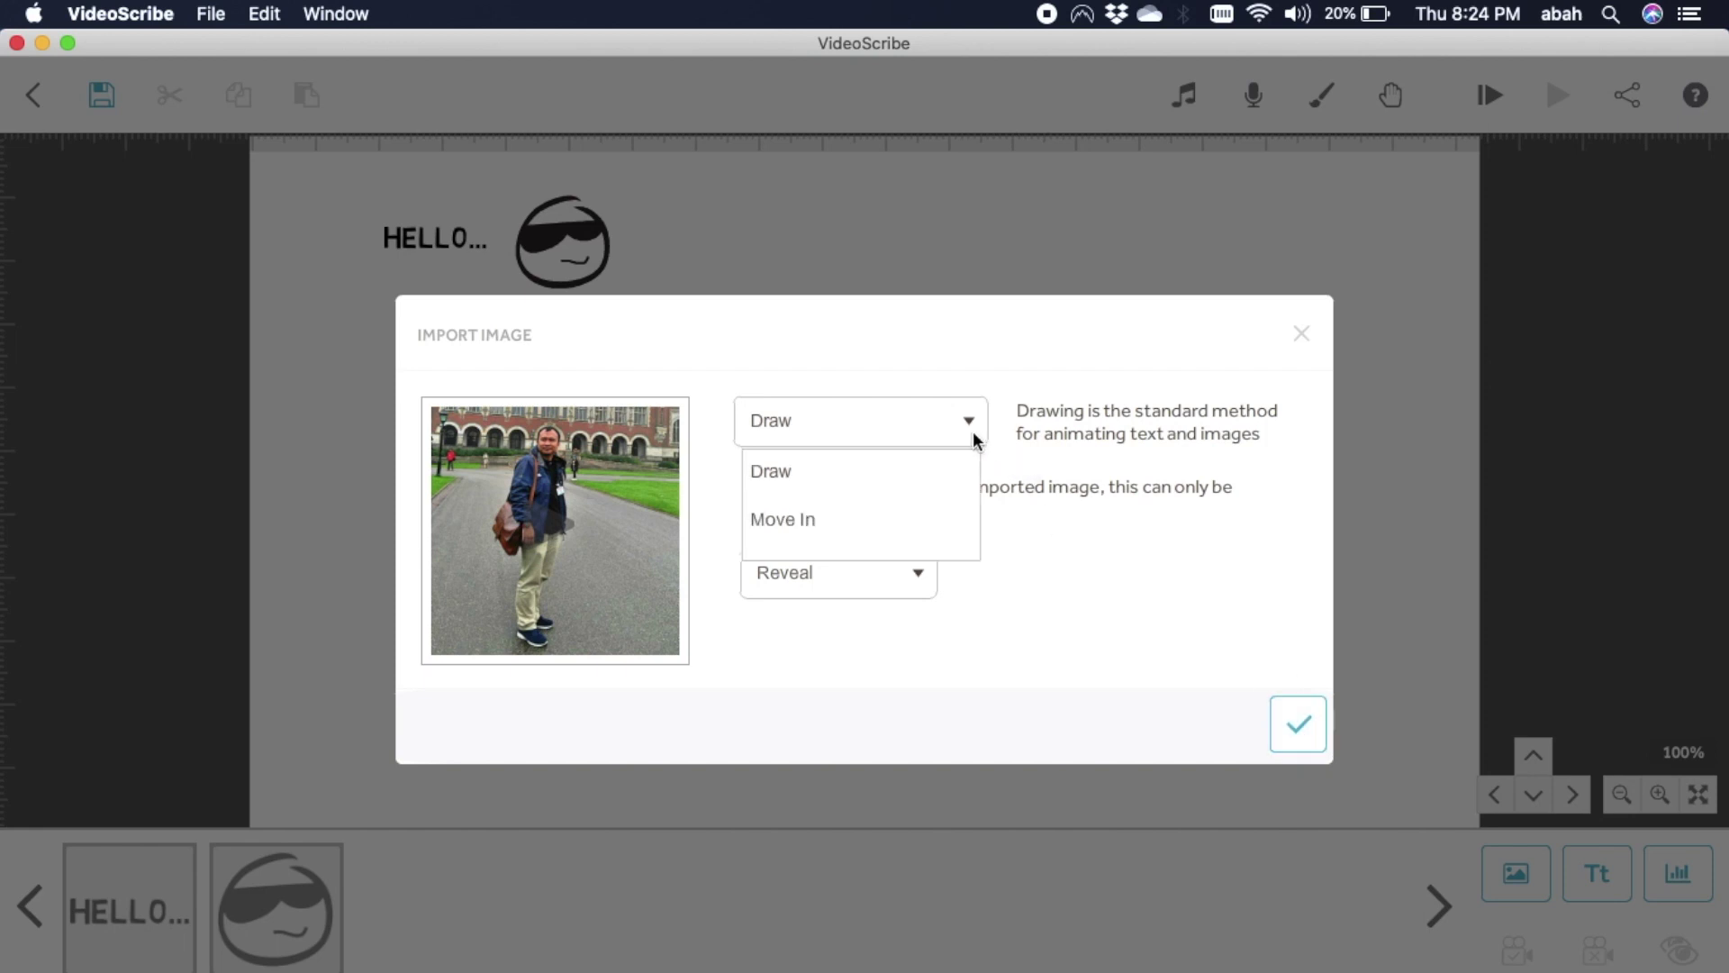
pyautogui.click(919, 483)
pyautogui.click(526, 514)
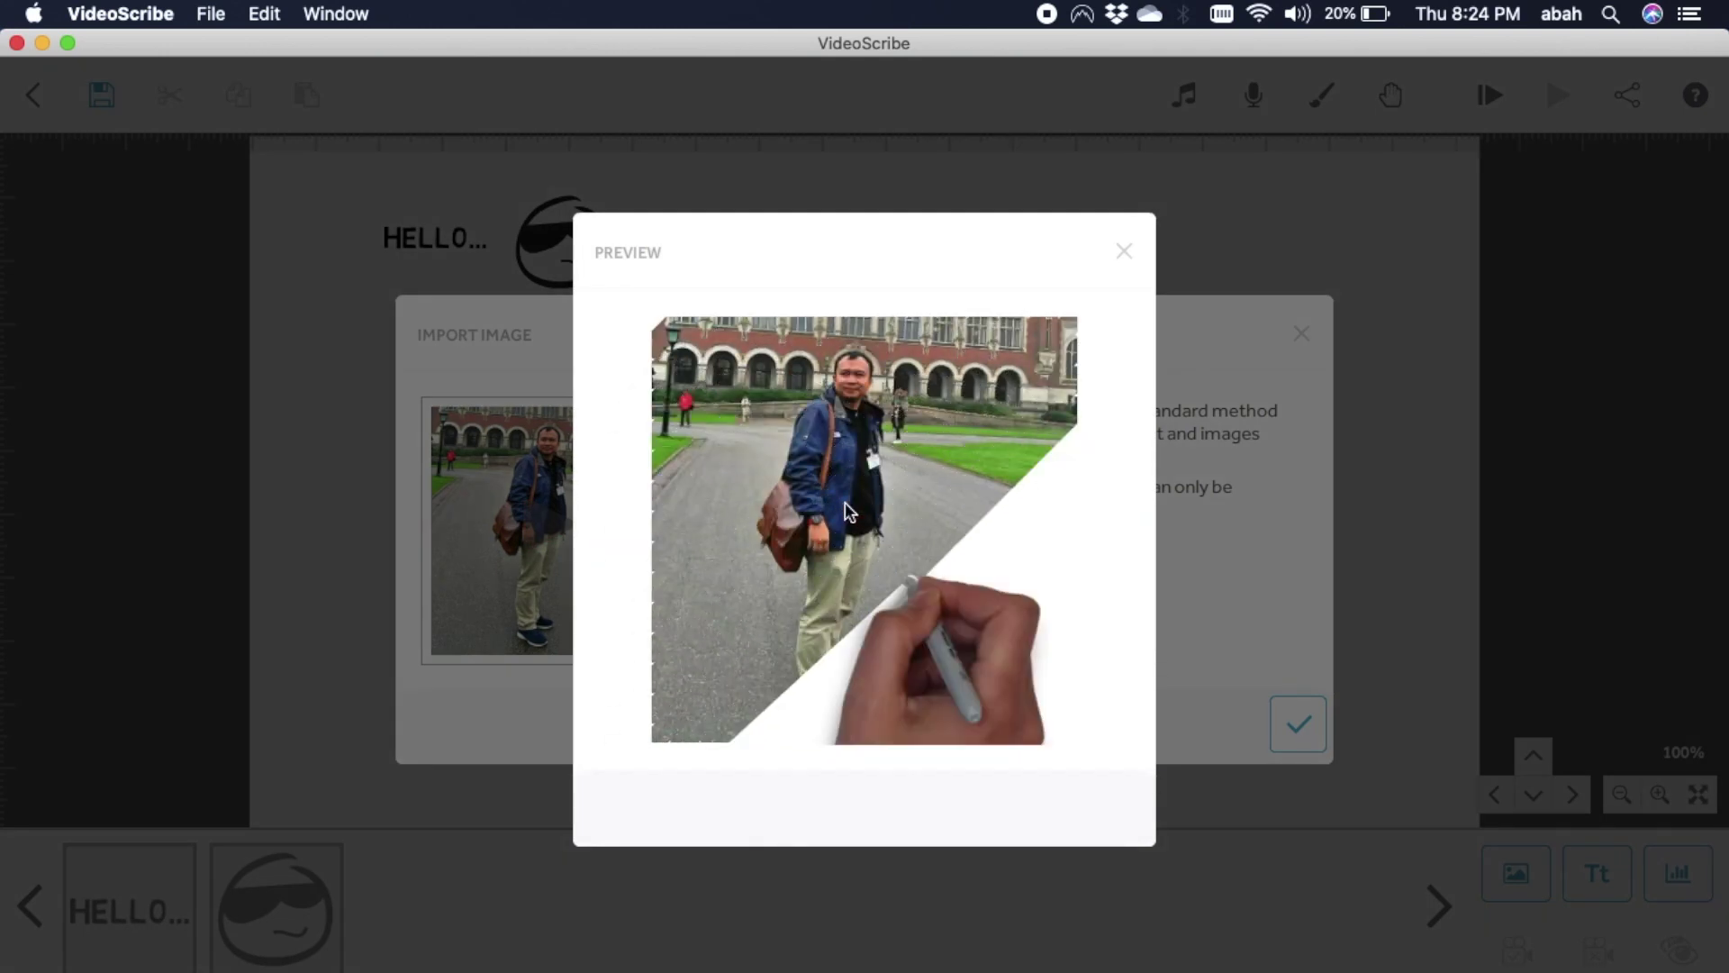
pyautogui.click(1124, 255)
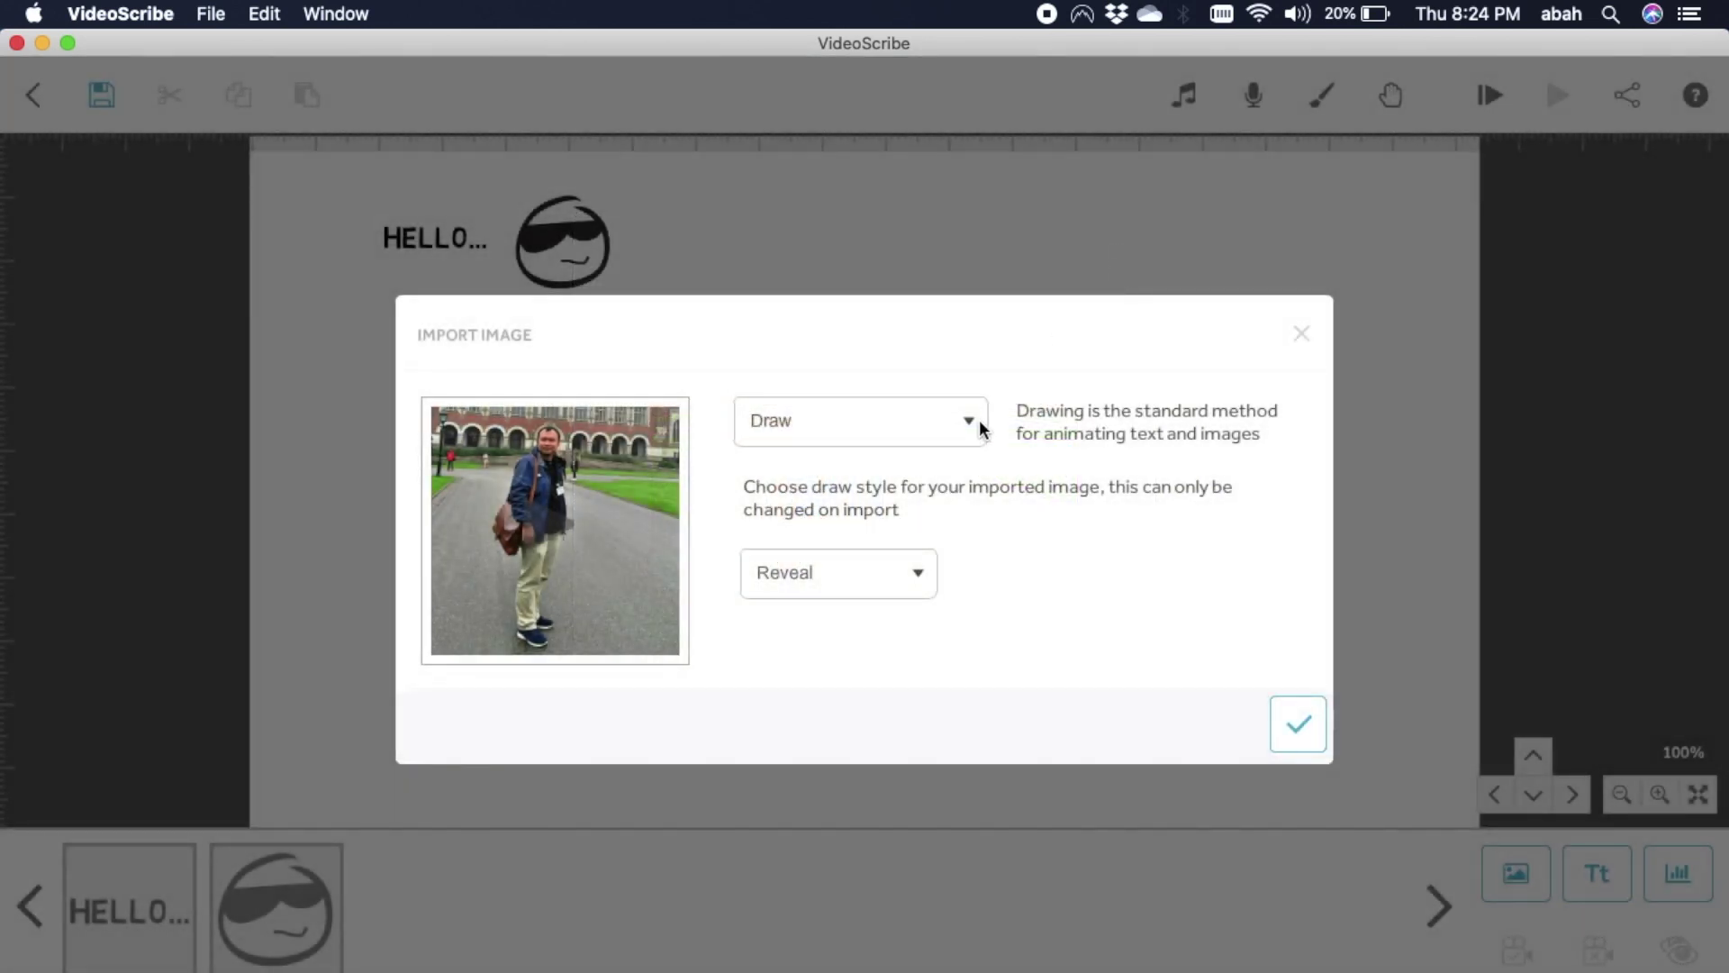
pyautogui.click(980, 419)
pyautogui.click(917, 520)
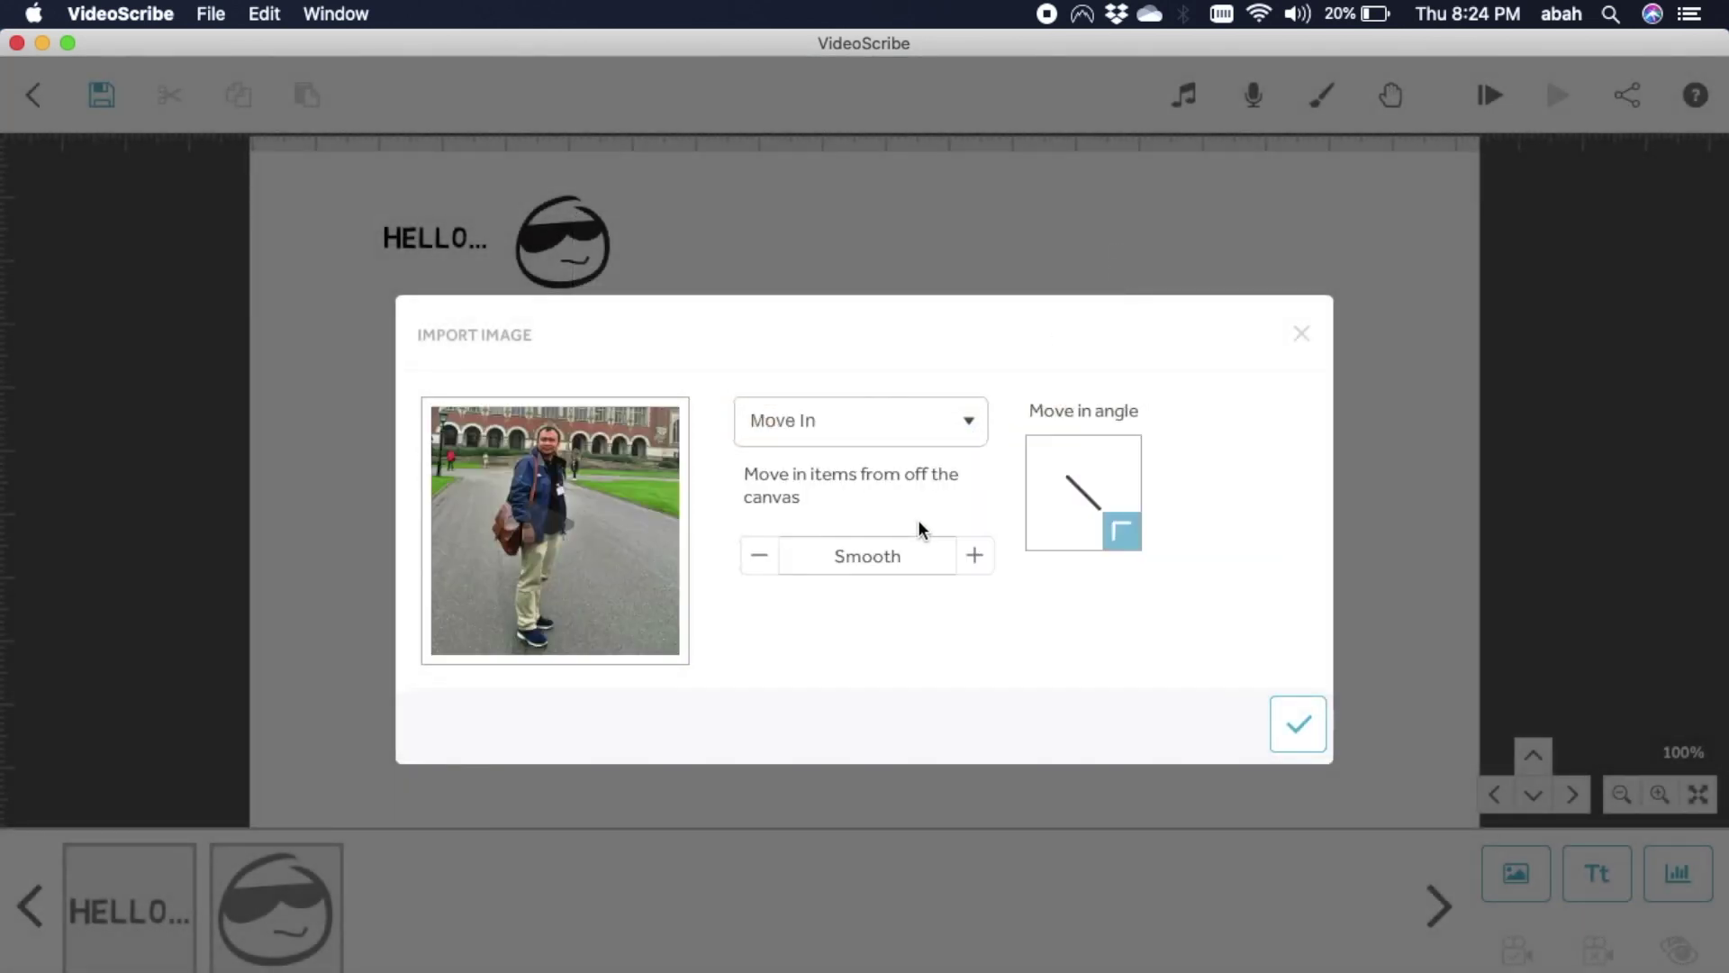
pyautogui.click(1304, 731)
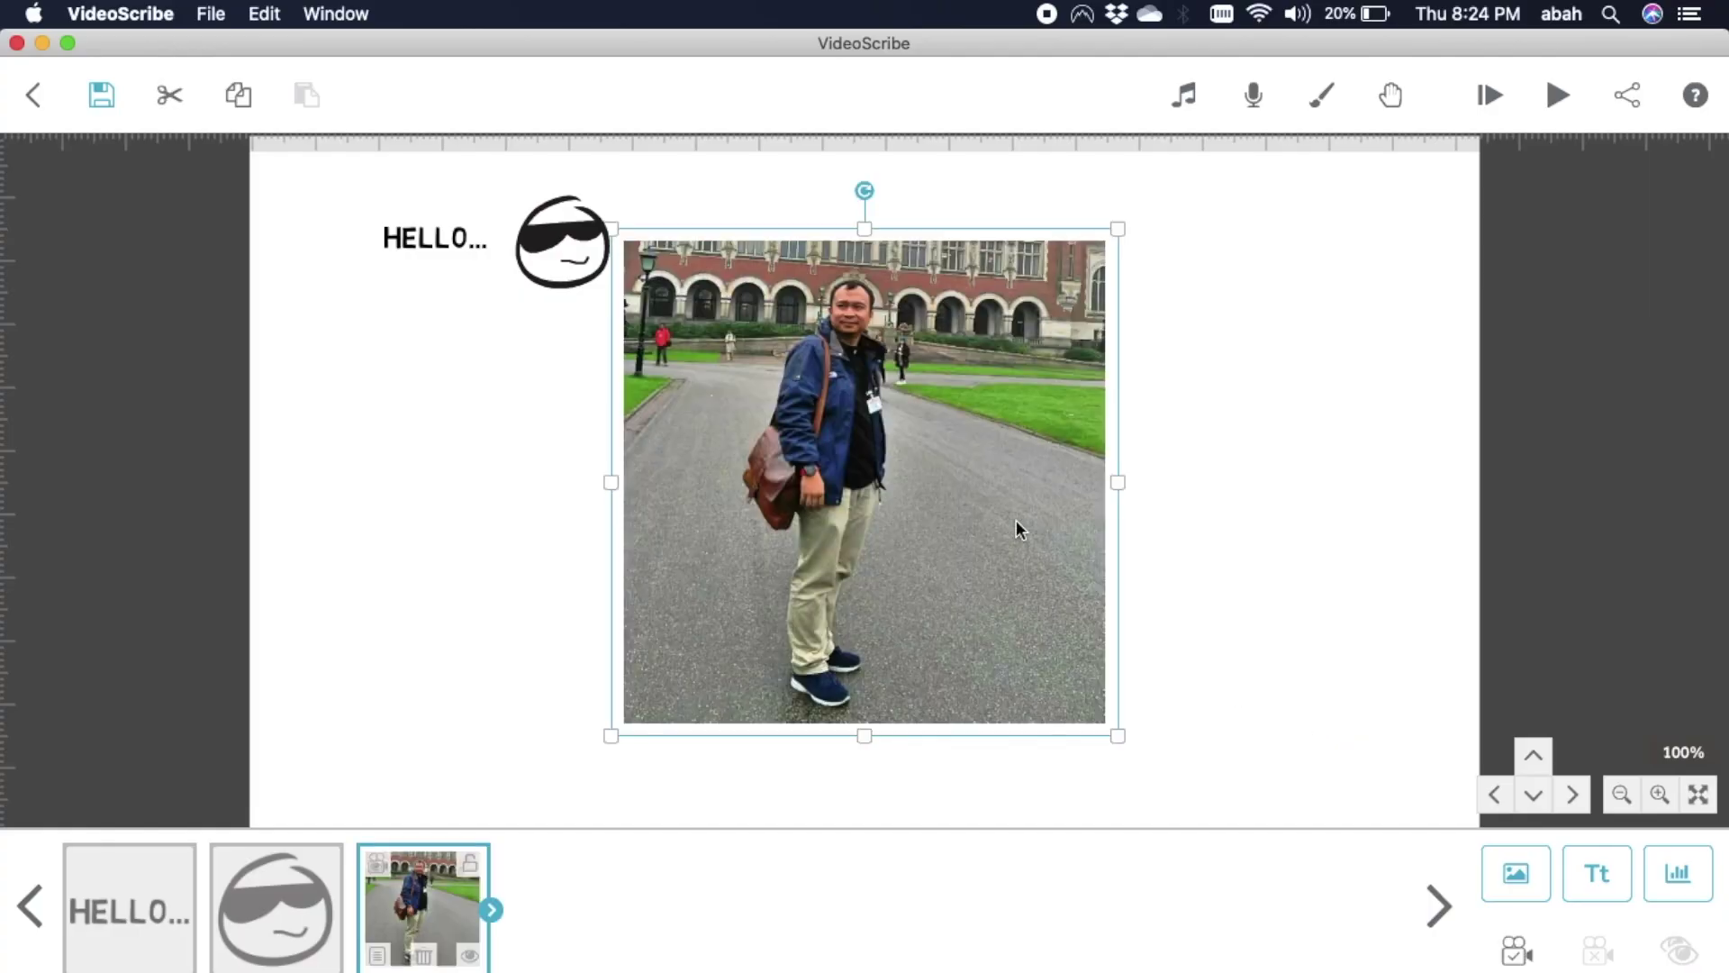
pyautogui.moveTo(1011, 515); pyautogui.dragTo(771, 585)
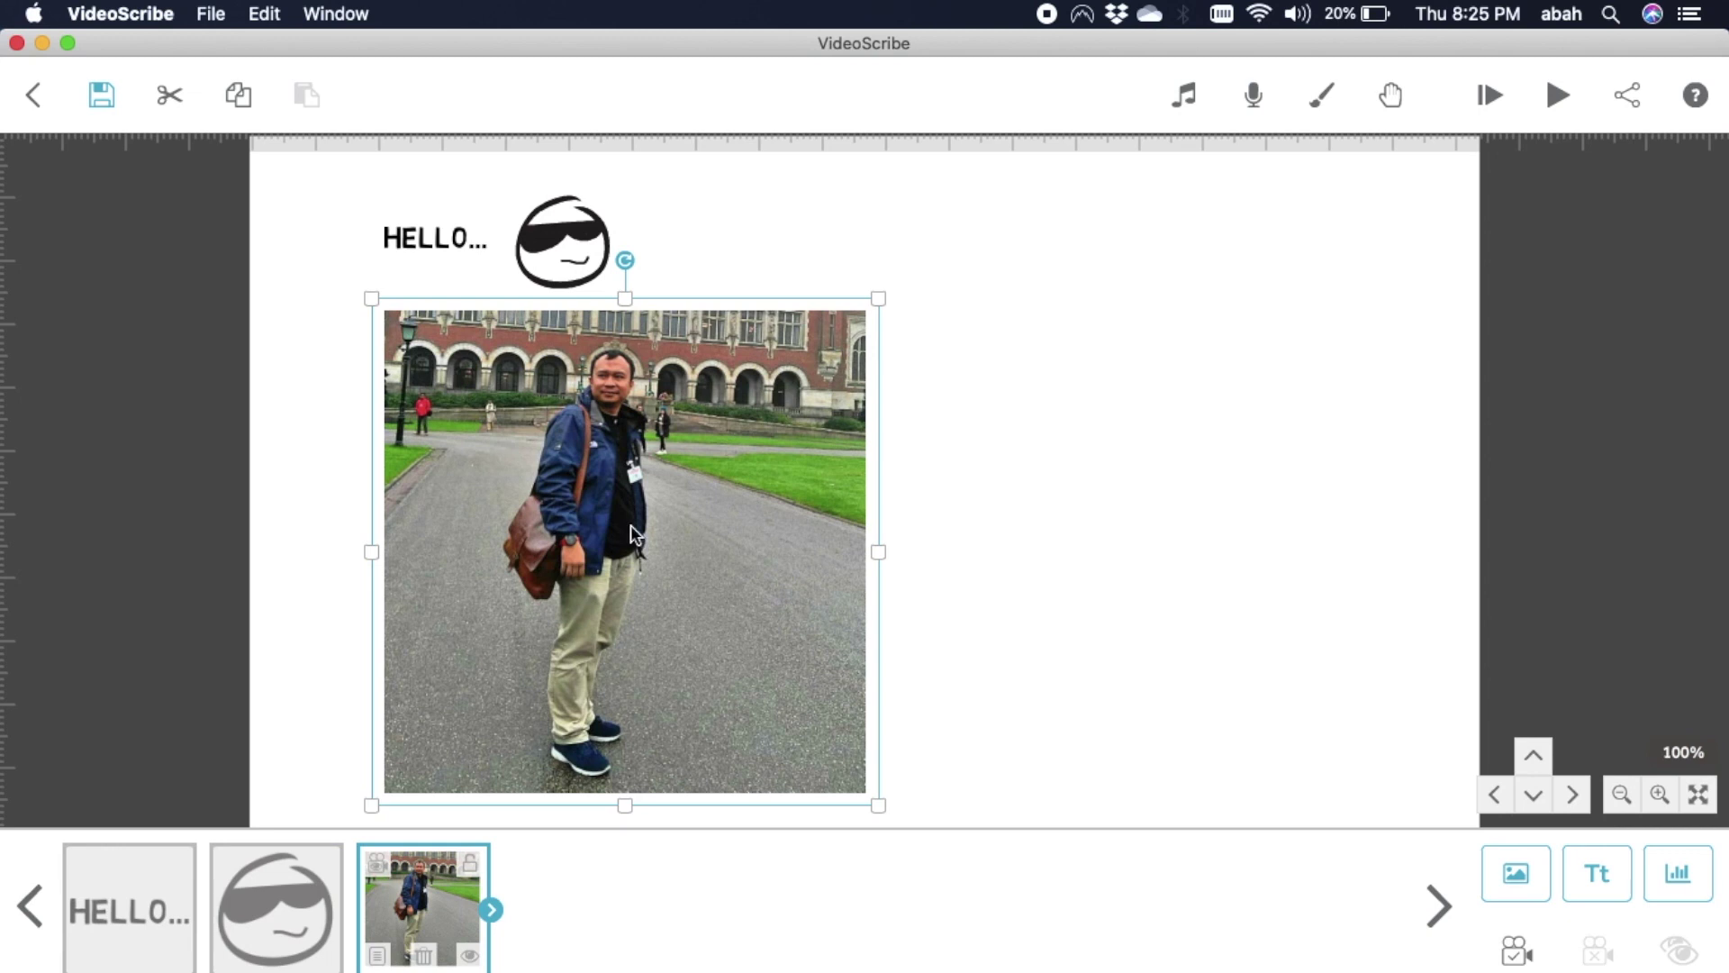
pyautogui.click(1551, 111)
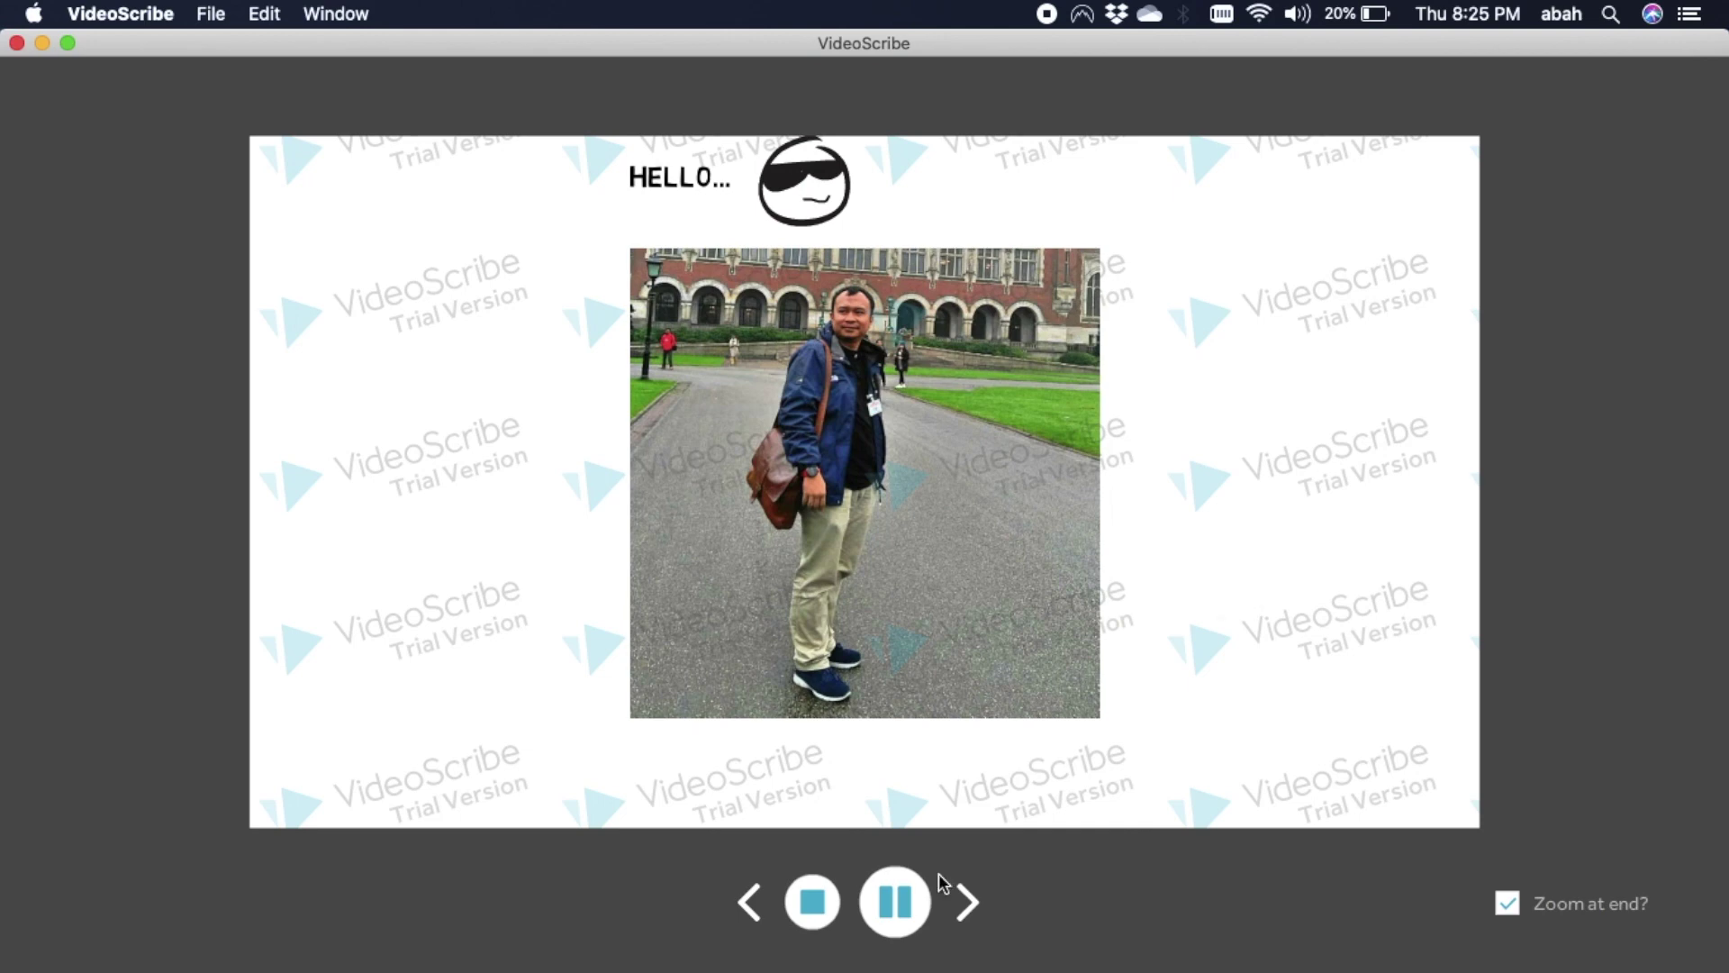
pyautogui.click(816, 905)
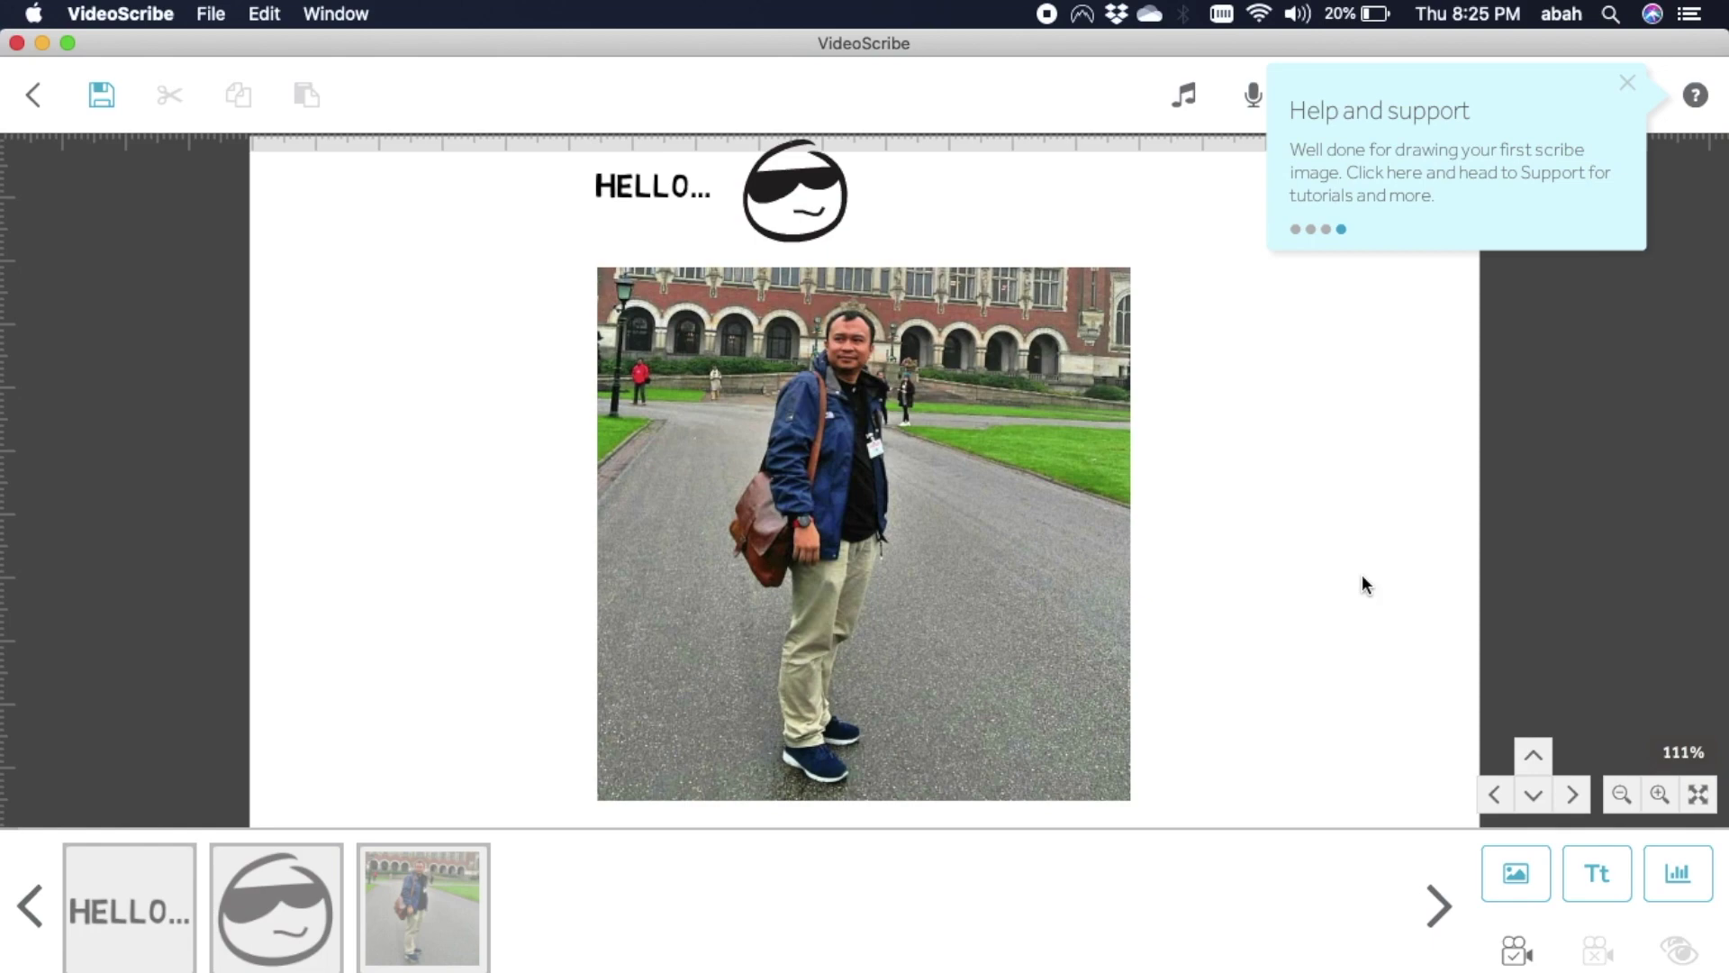
# Add a text caption with the person's full name and nickname right of the photo.
pyautogui.click(1597, 872)
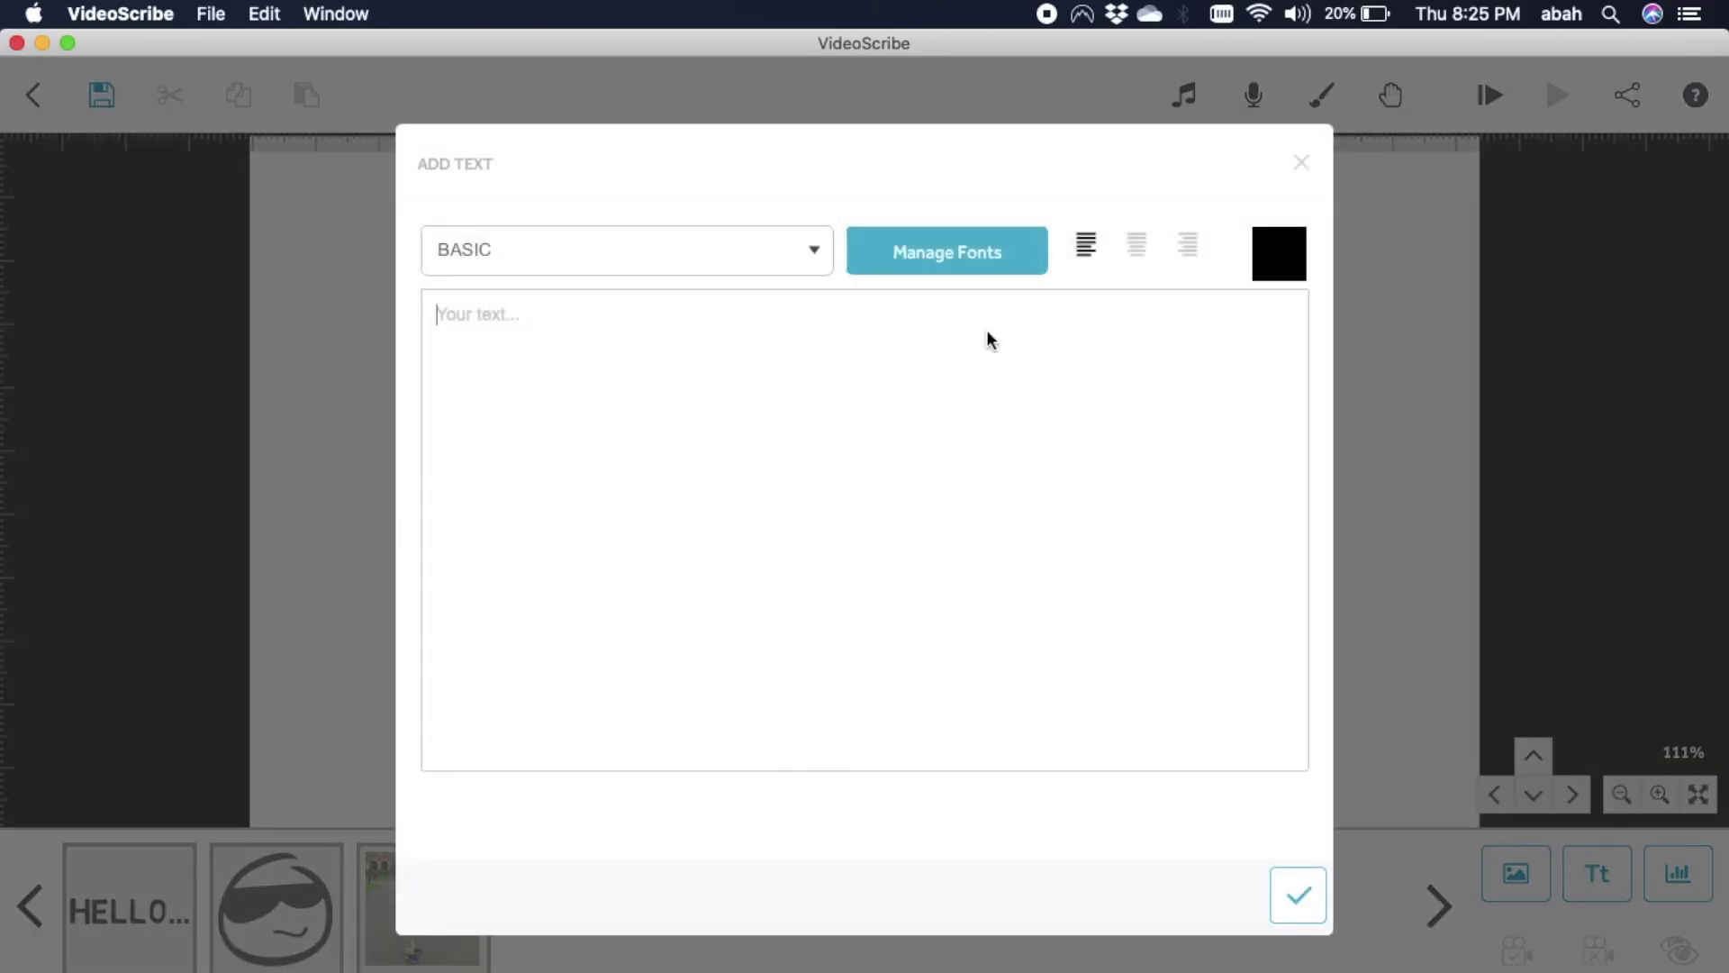
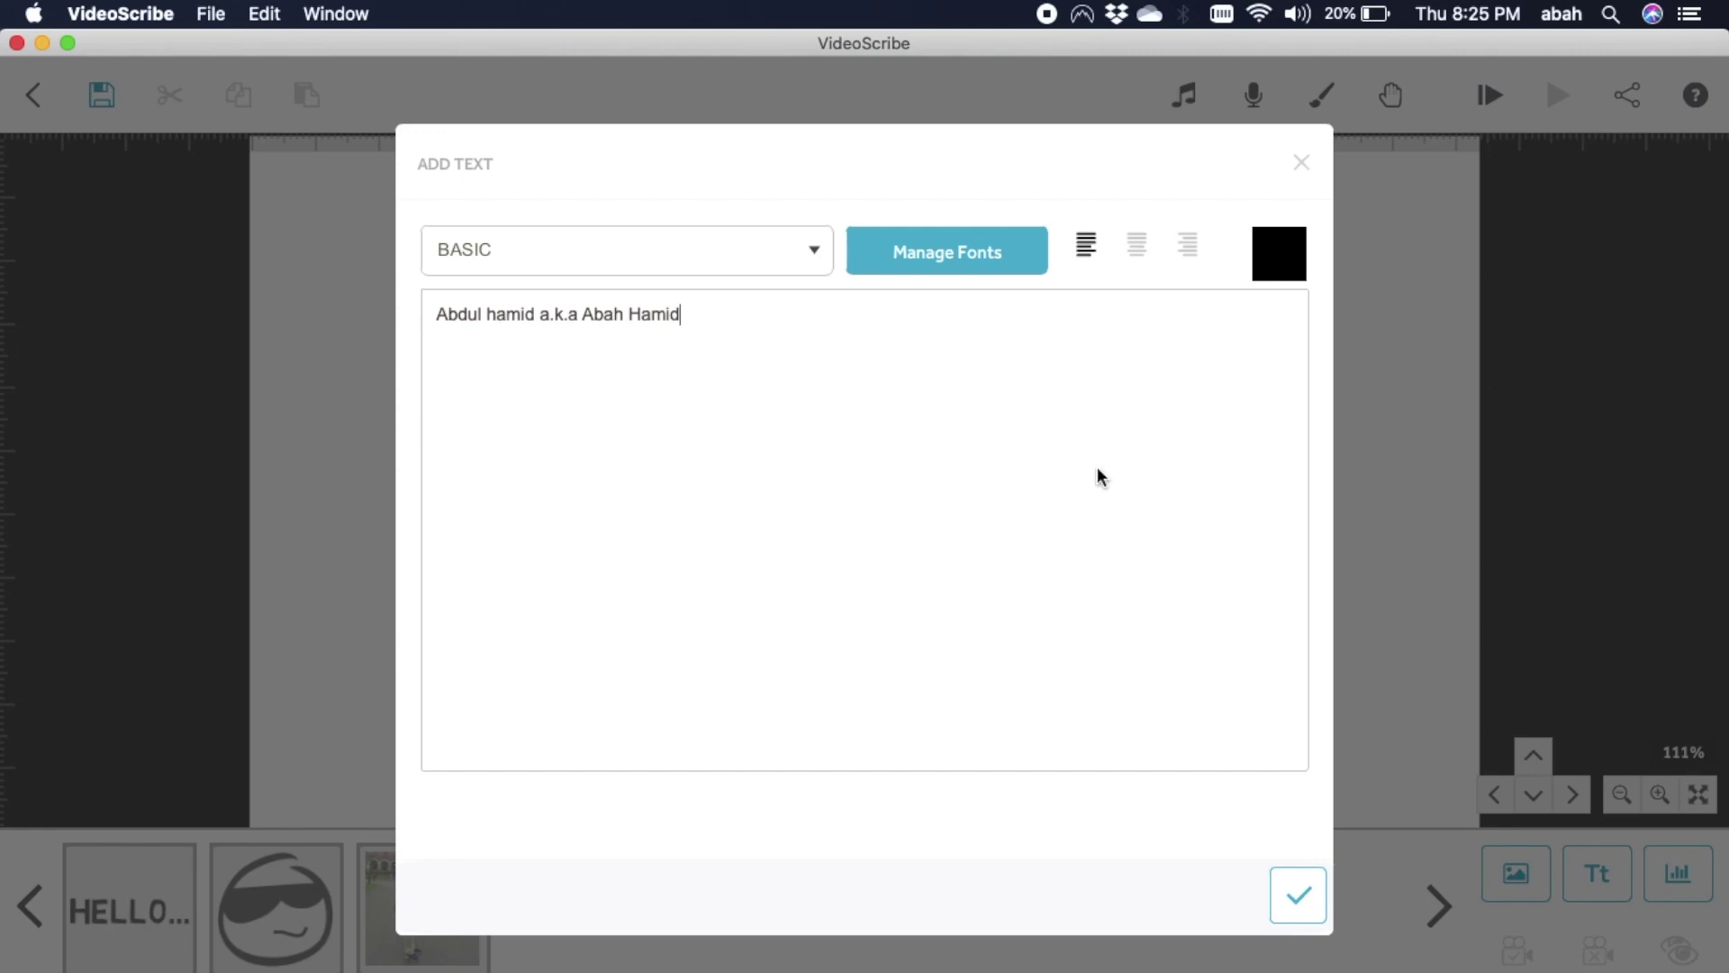
pyautogui.click(1298, 896)
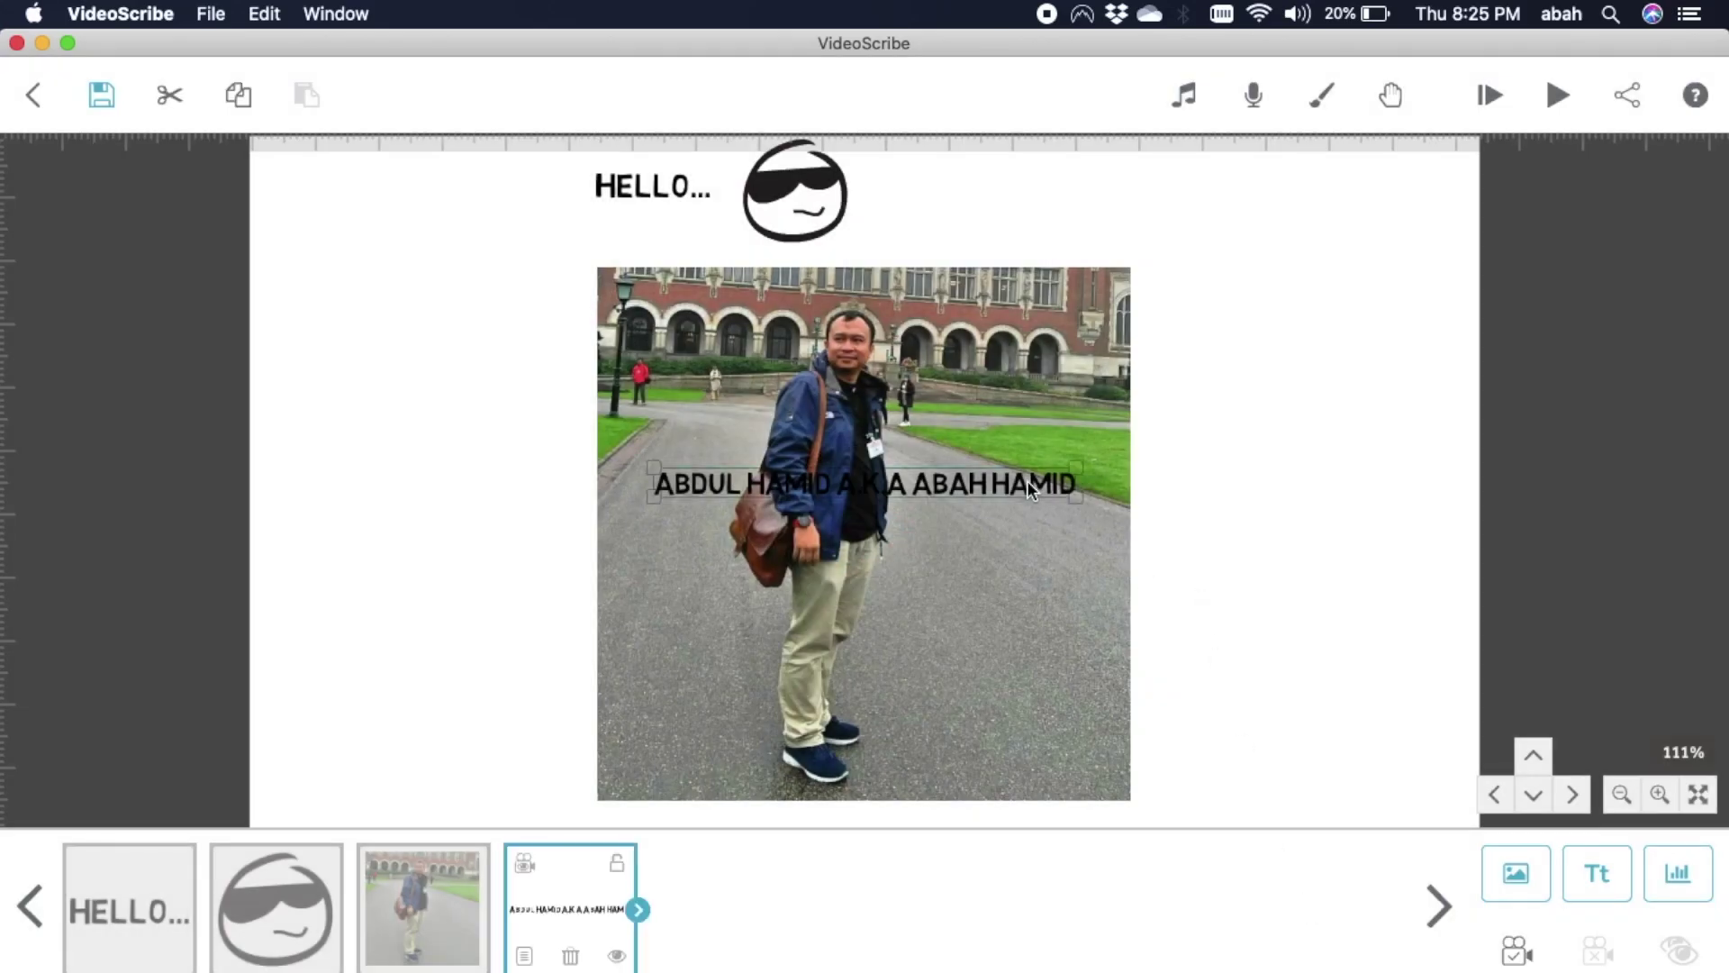
pyautogui.moveTo(1026, 479); pyautogui.dragTo(1208, 279)
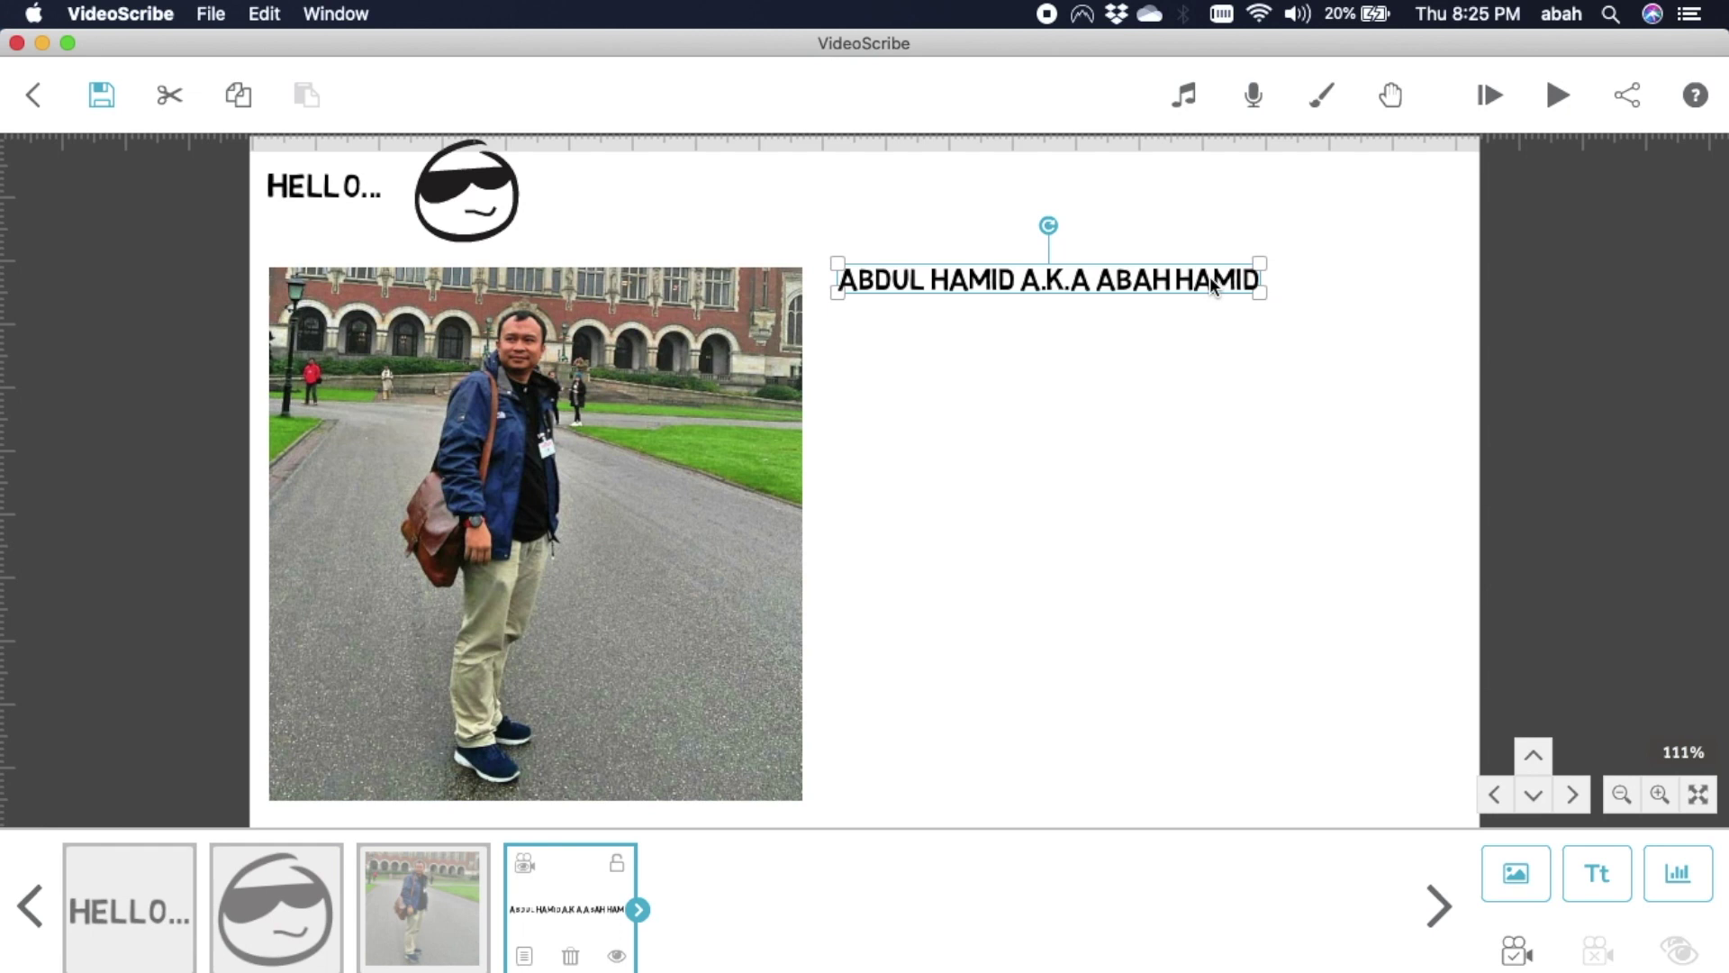
pyautogui.click(1233, 397)
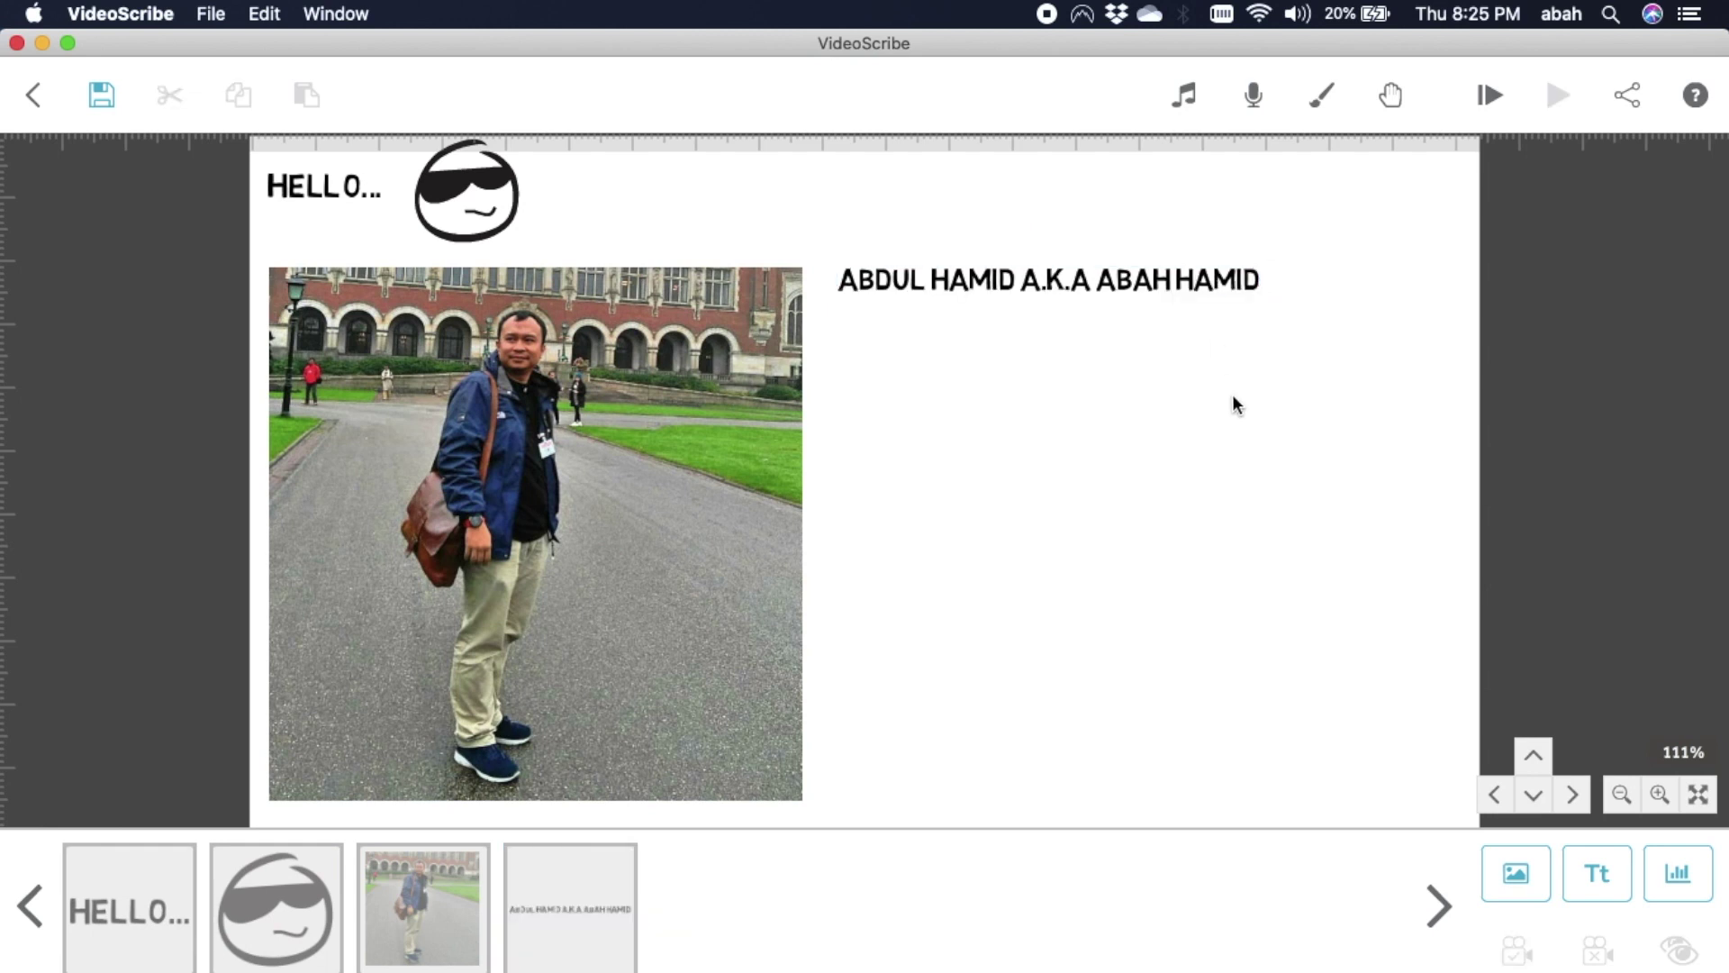
# Search images for 'youtube', insert the YouTube logo, shrink it and place it below the name.
pyautogui.click(1529, 879)
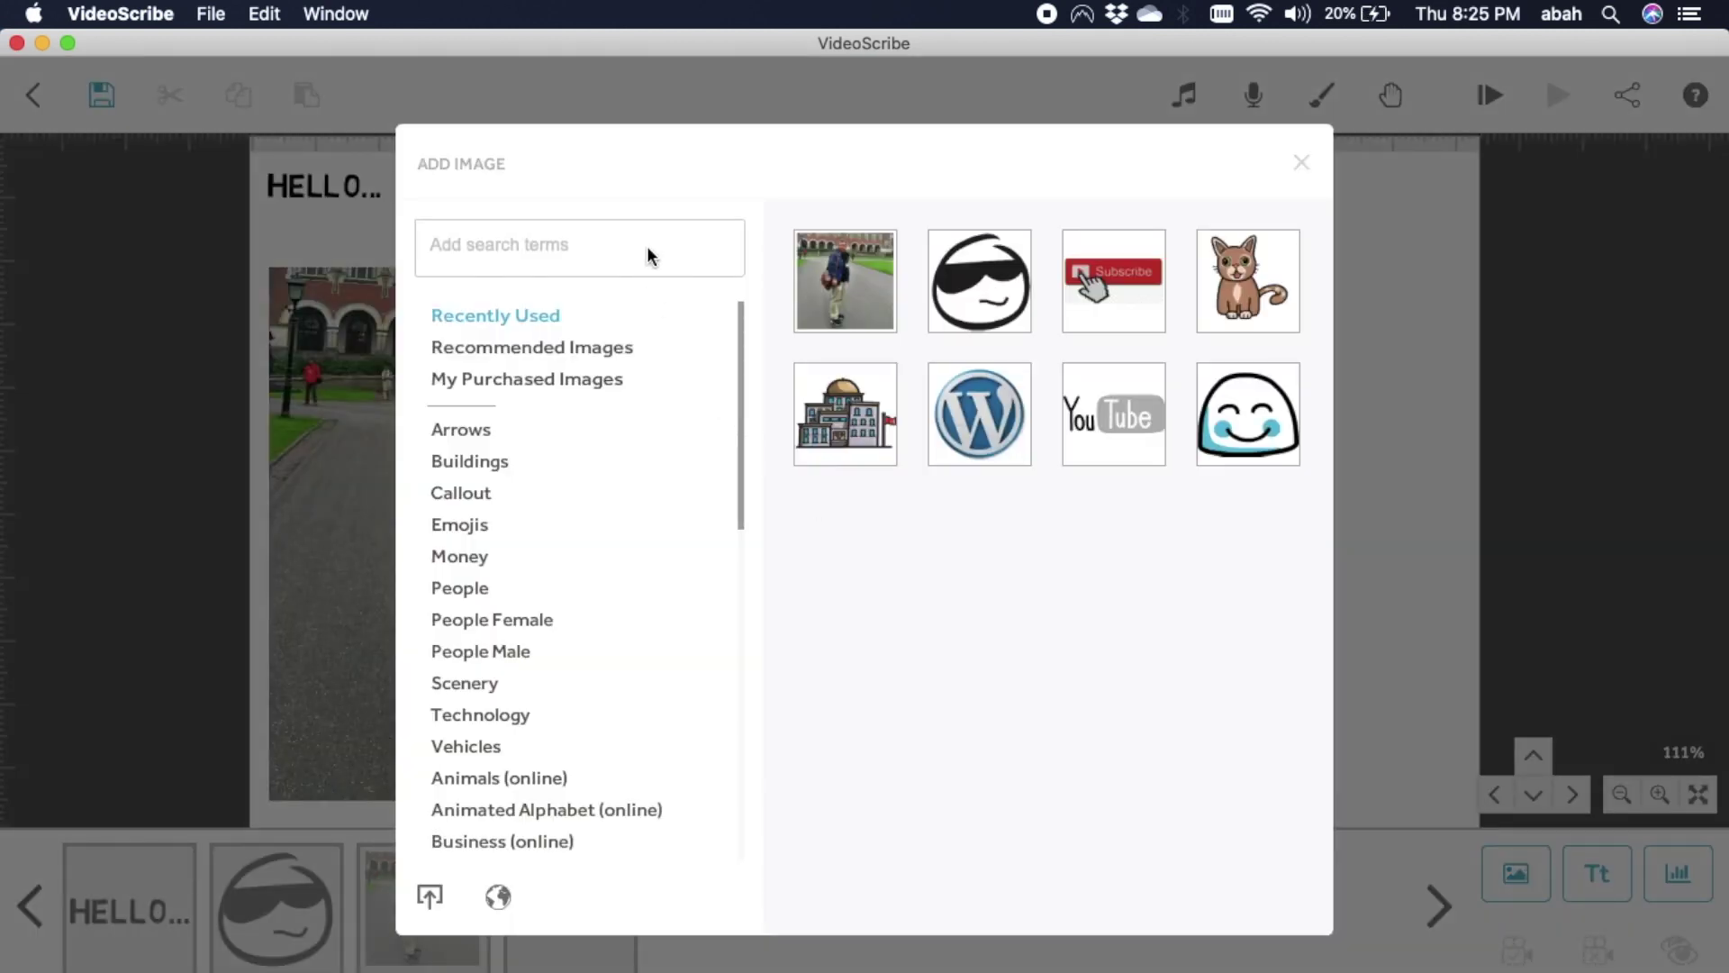
pyautogui.write('youtube')
pyautogui.press('Return')
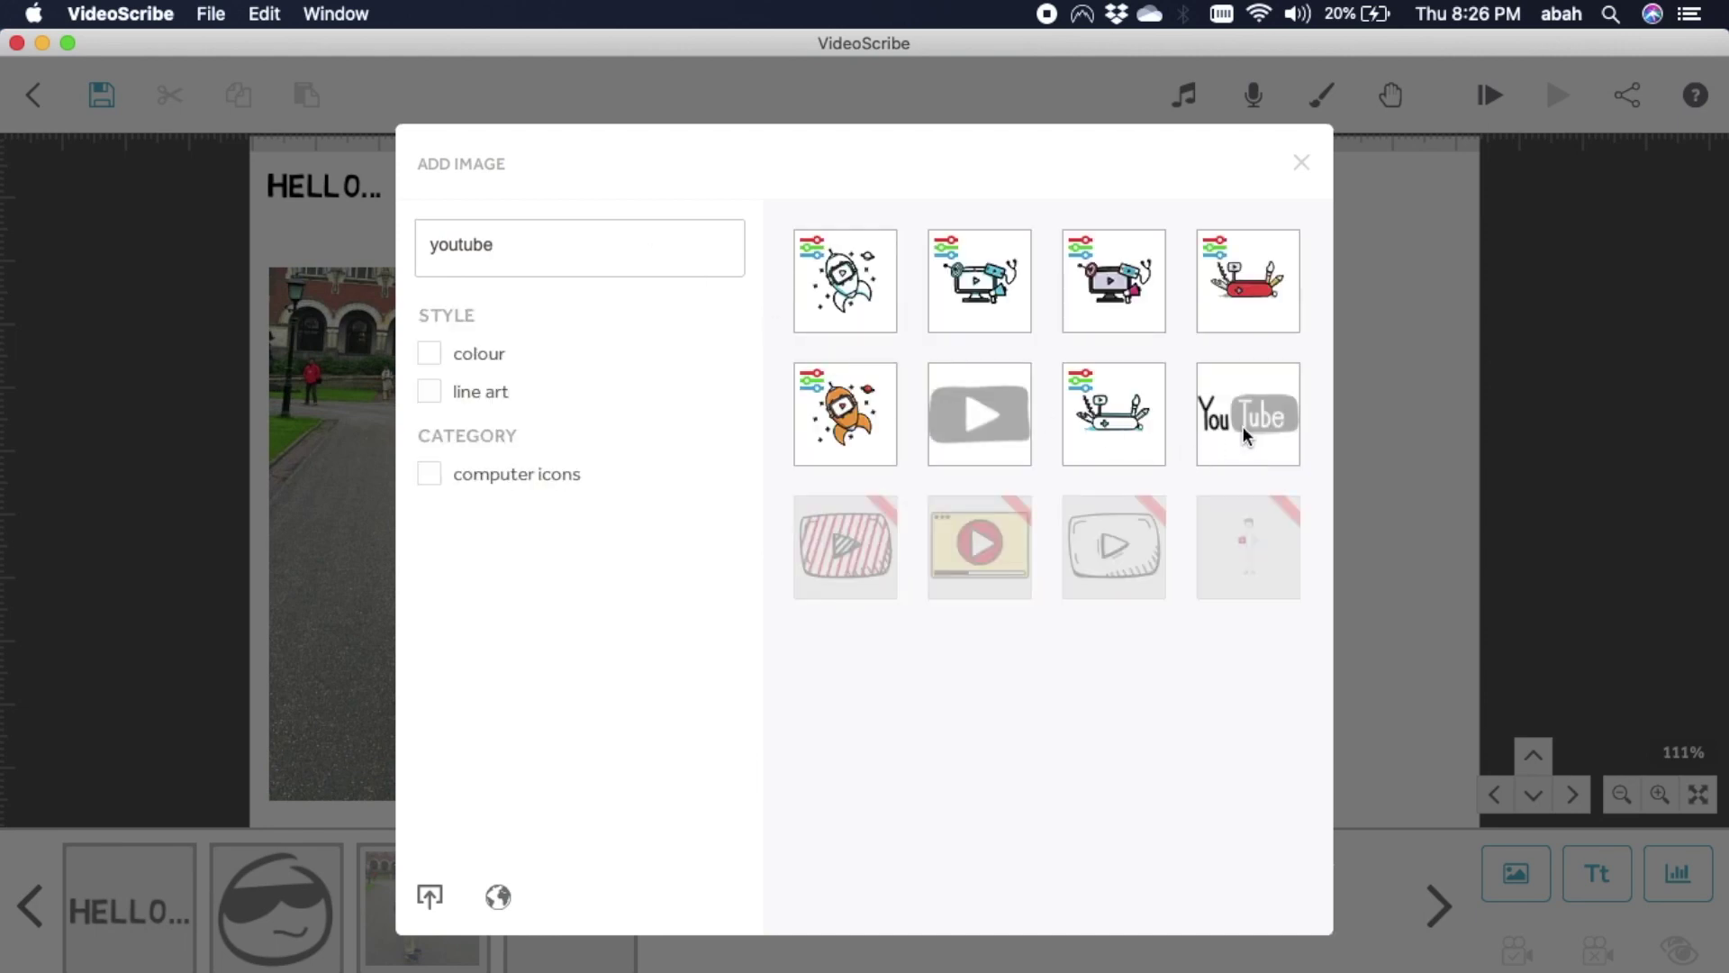
pyautogui.click(1244, 431)
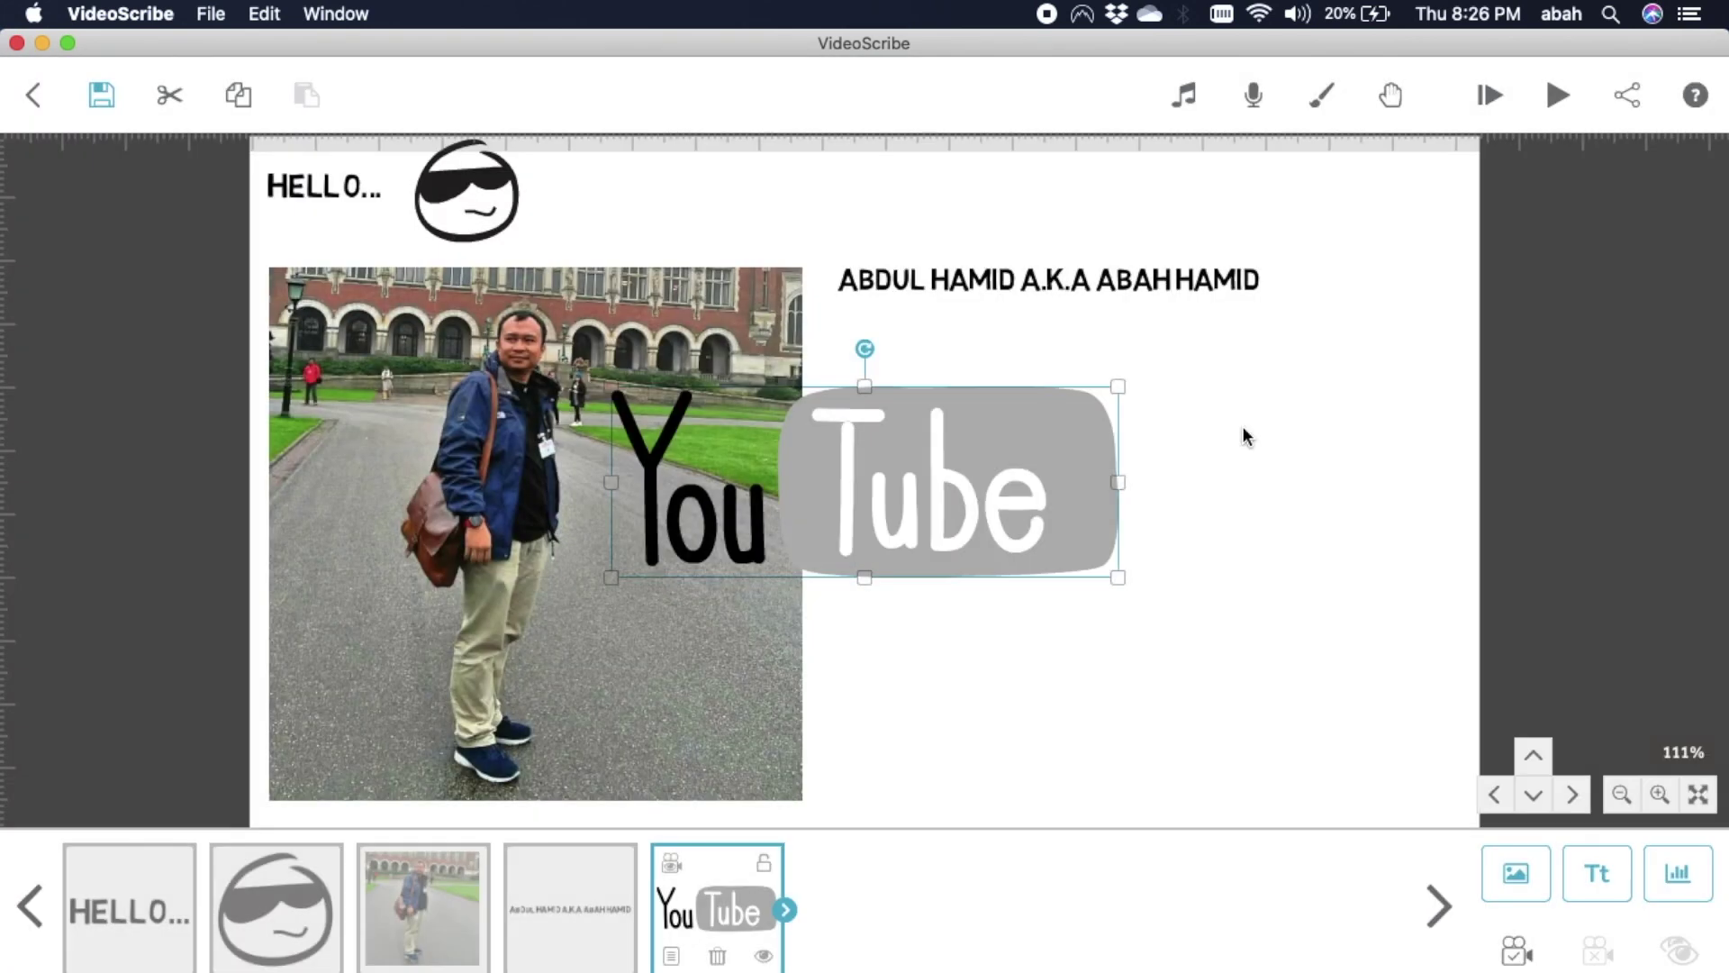
pyautogui.moveTo(1026, 511); pyautogui.dragTo(1262, 464)
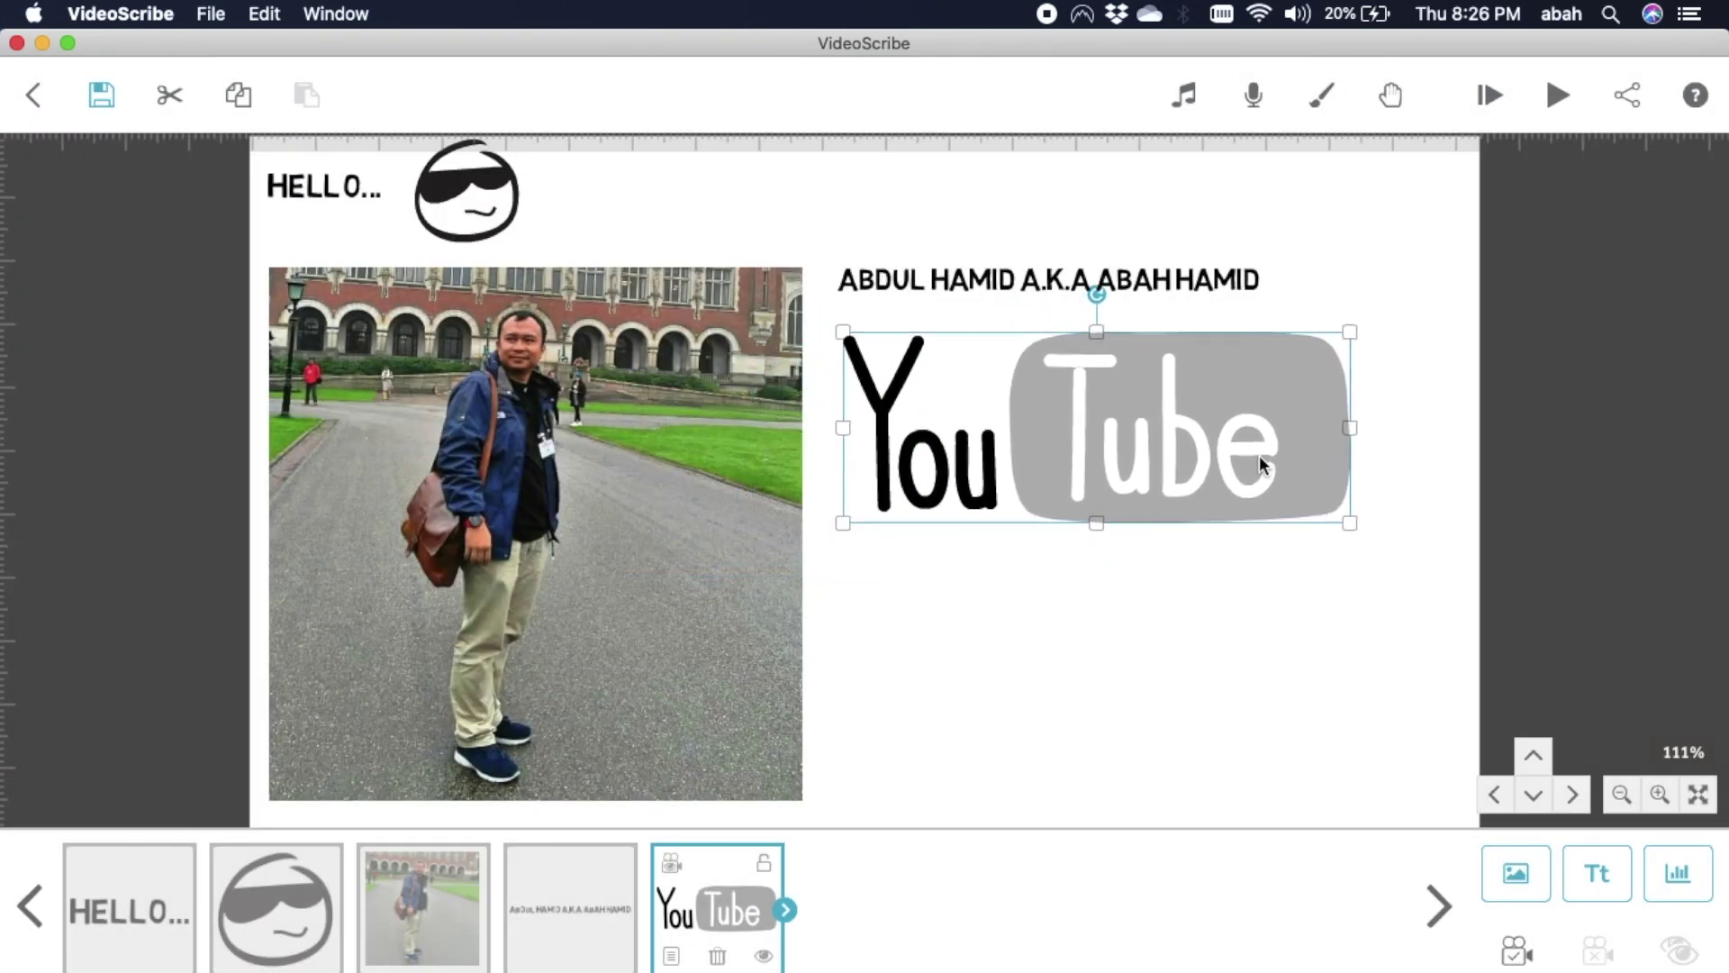
pyautogui.moveTo(1350, 520); pyautogui.dragTo(1256, 453)
pyautogui.moveTo(1096, 441); pyautogui.dragTo(919, 414)
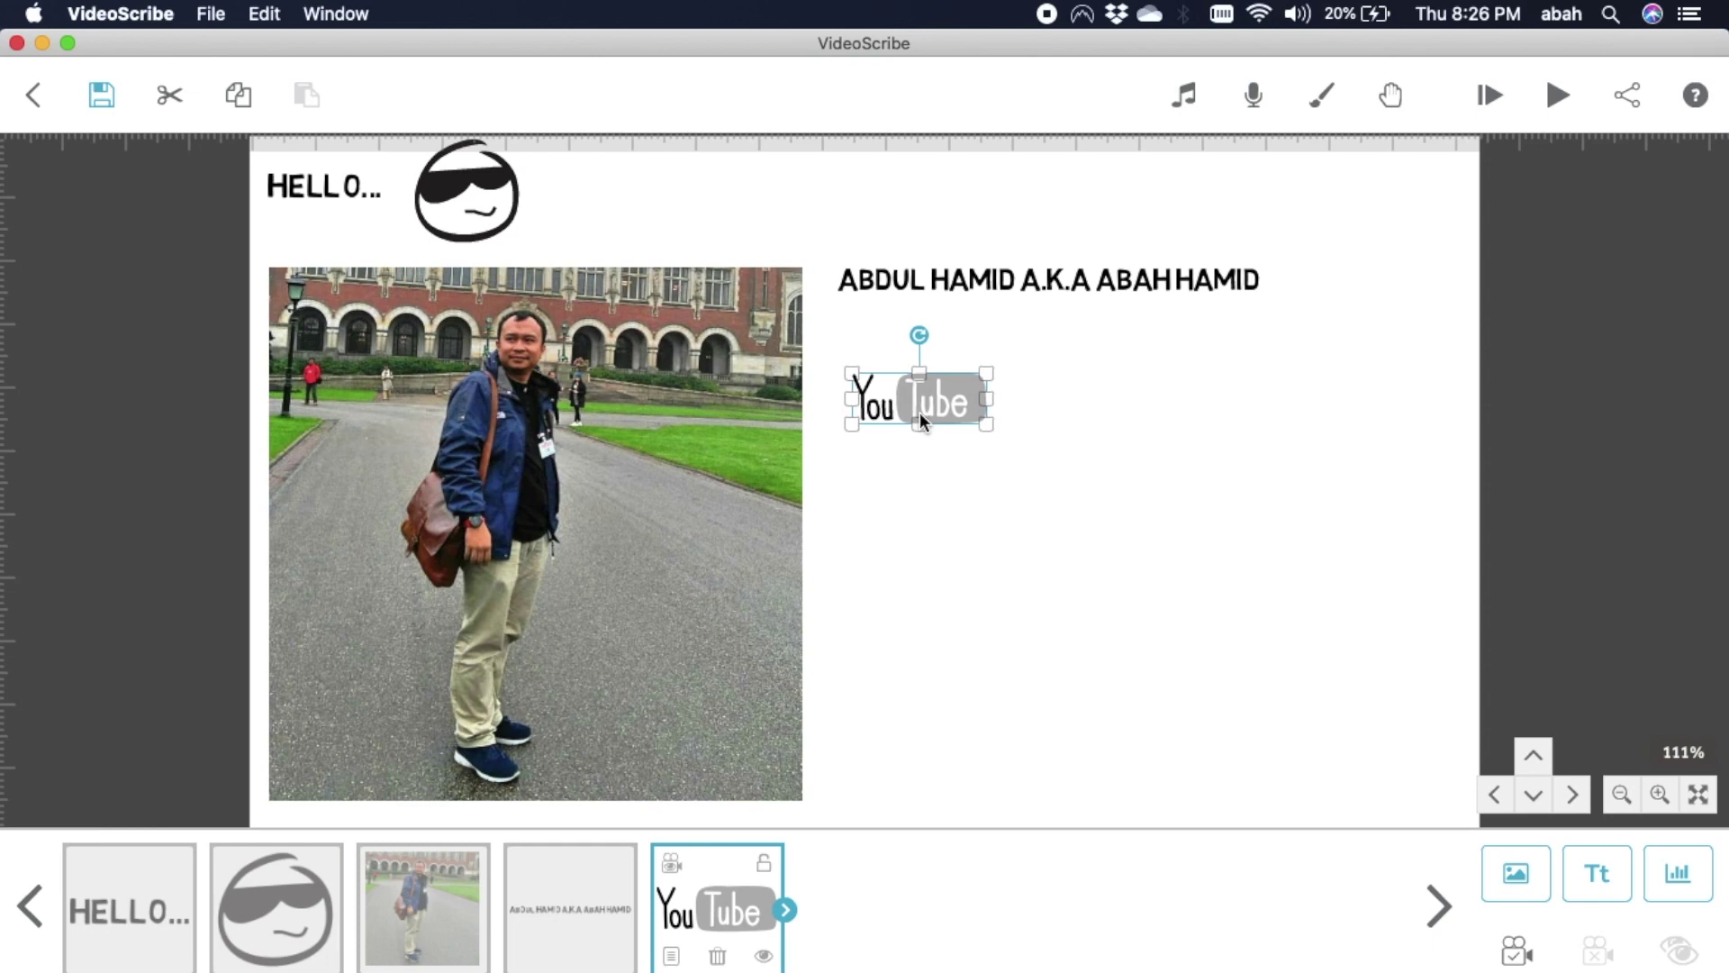
pyautogui.click(970, 436)
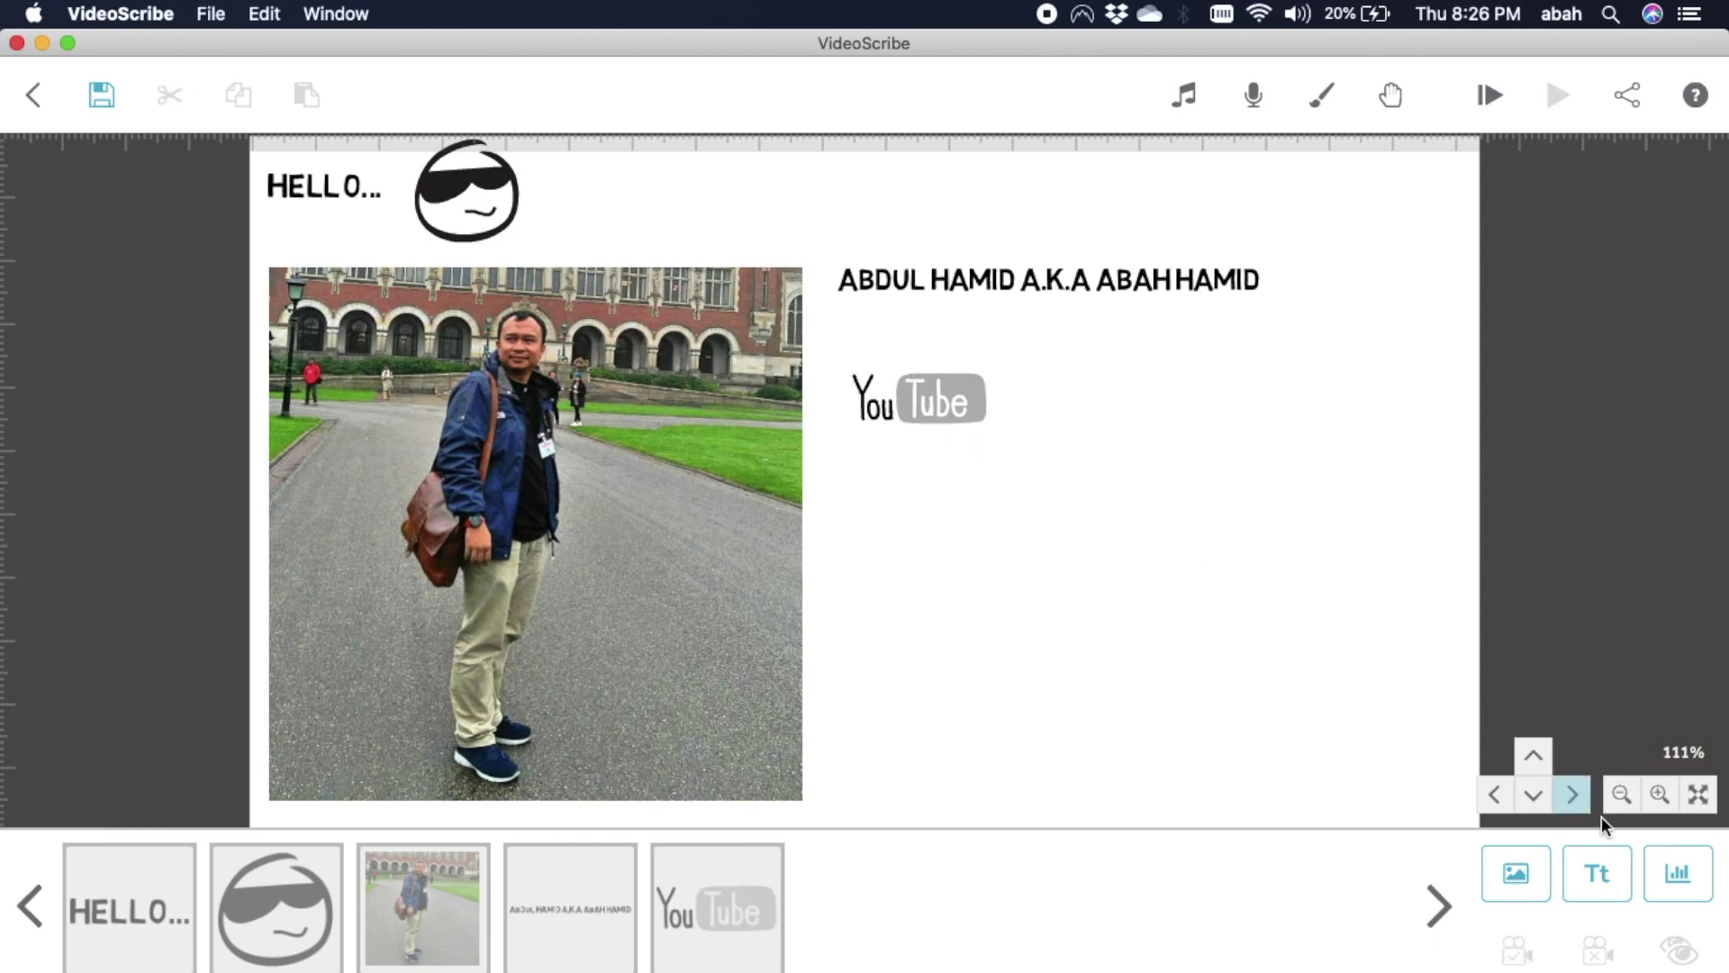
# Add the text 'youtuber' and place it right of the YouTube logo.
pyautogui.click(1605, 900)
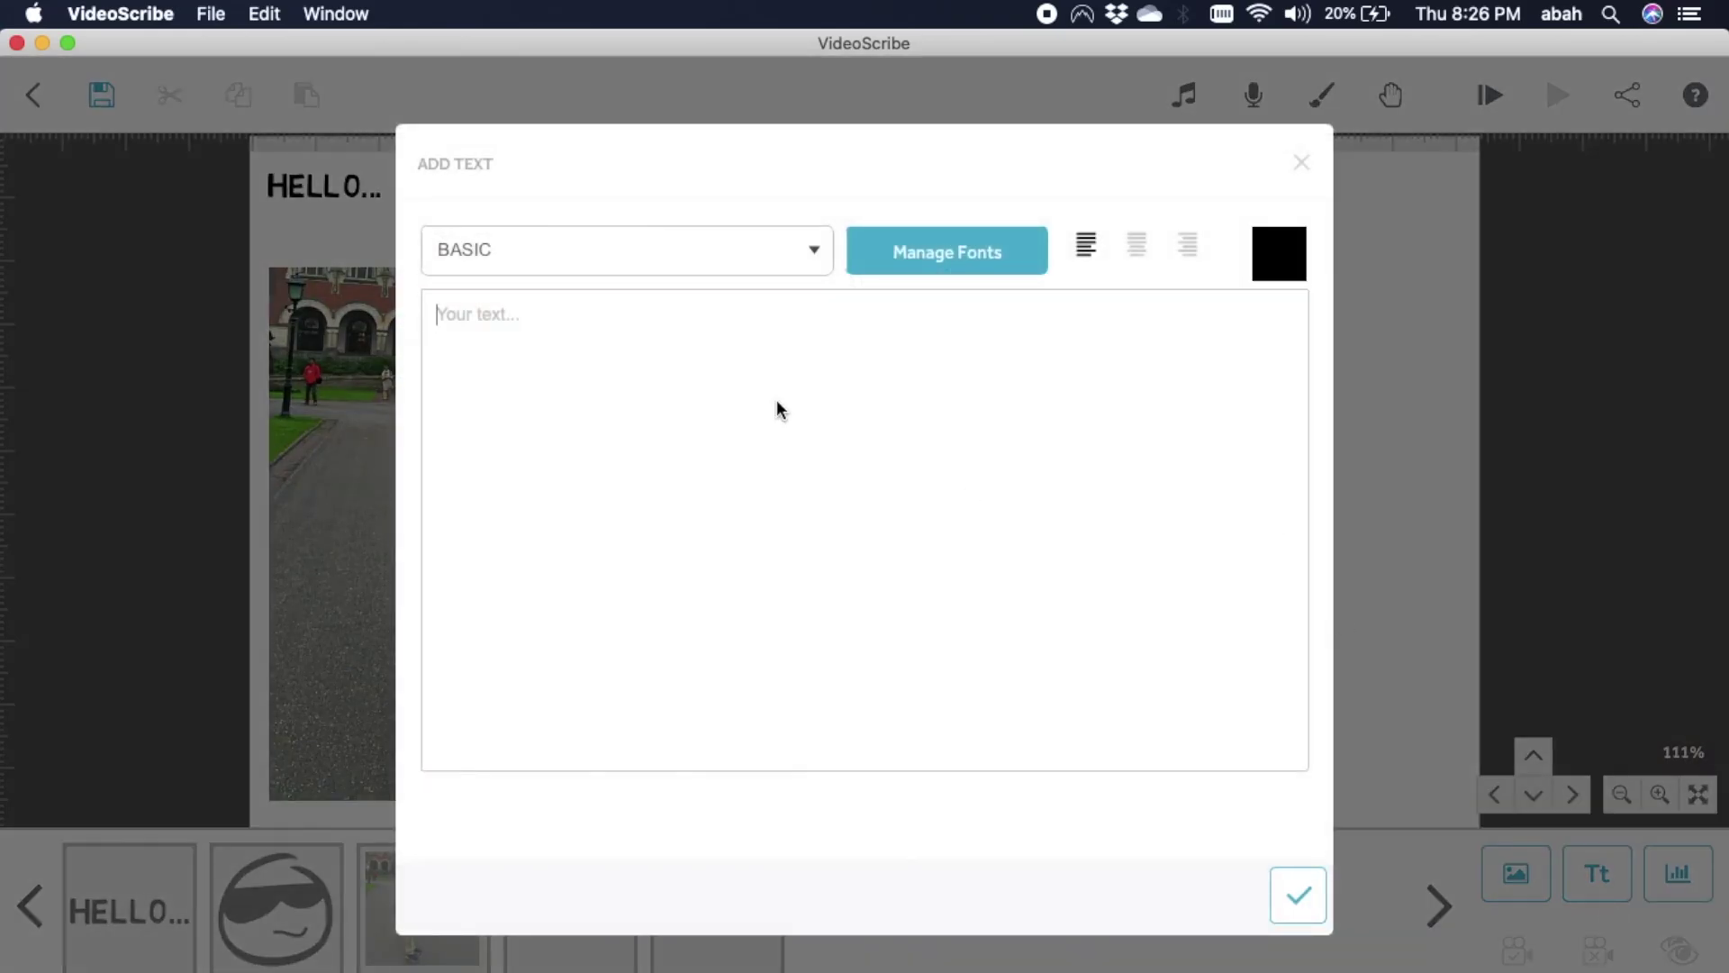
pyautogui.write('youtuber')
pyautogui.click(1303, 906)
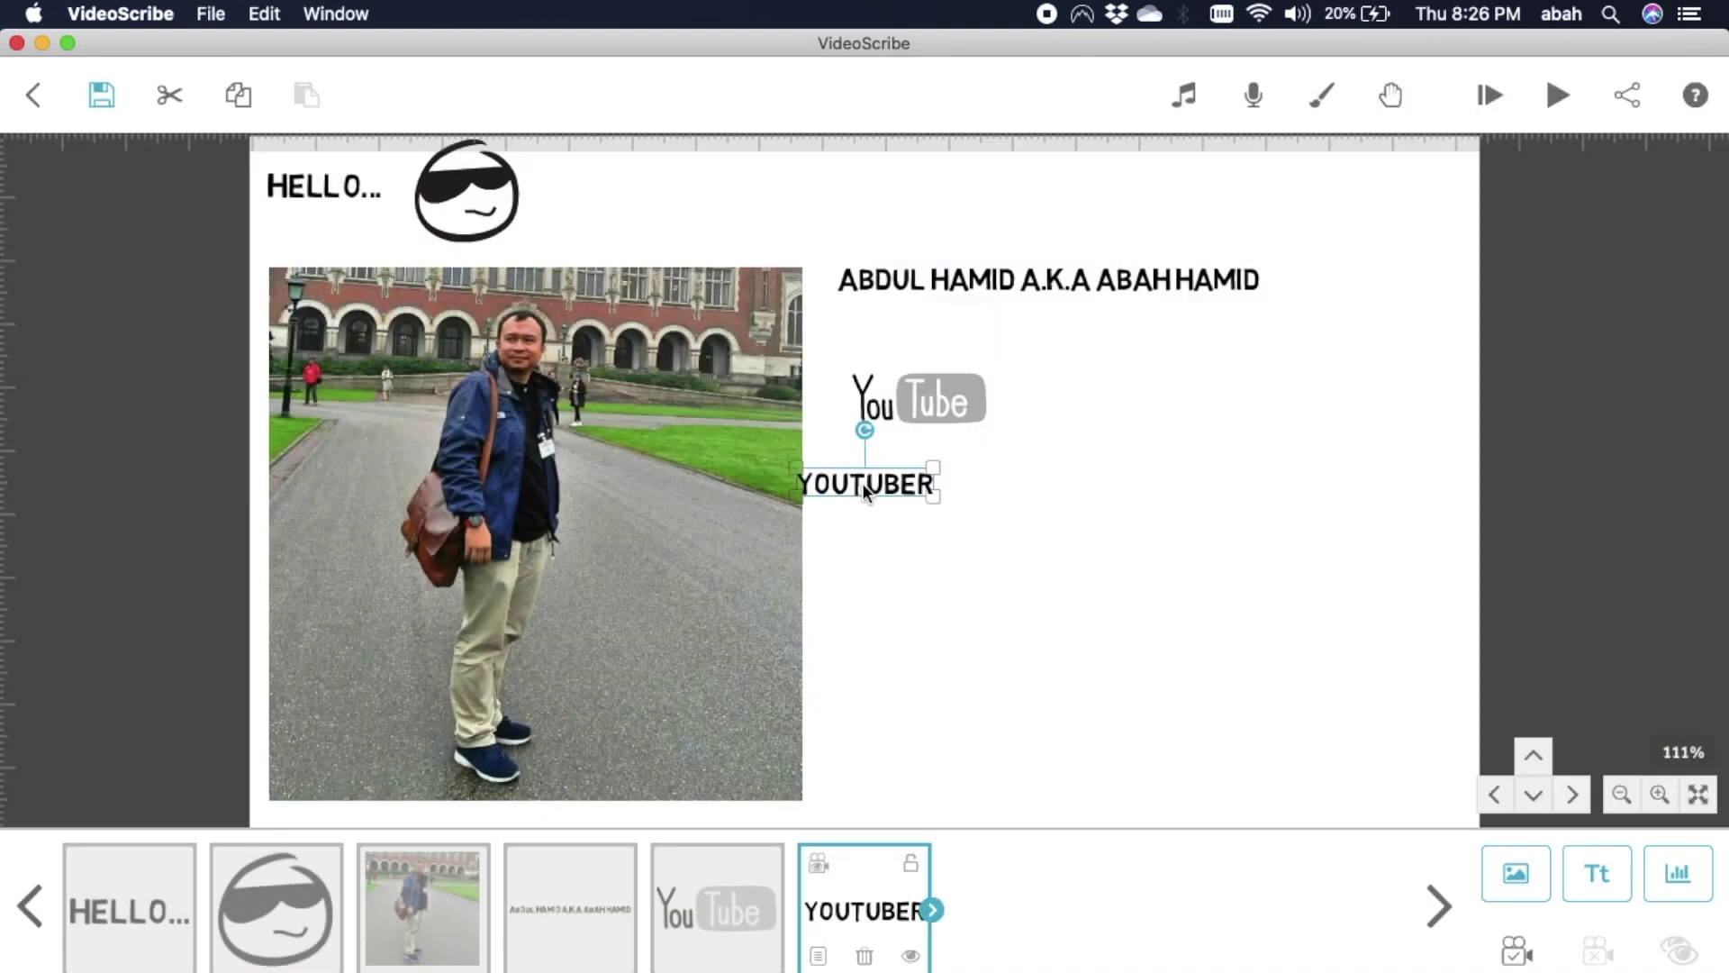
pyautogui.doubleClick(862, 482)
pyautogui.click(1302, 163)
pyautogui.moveTo(894, 480); pyautogui.dragTo(1099, 394)
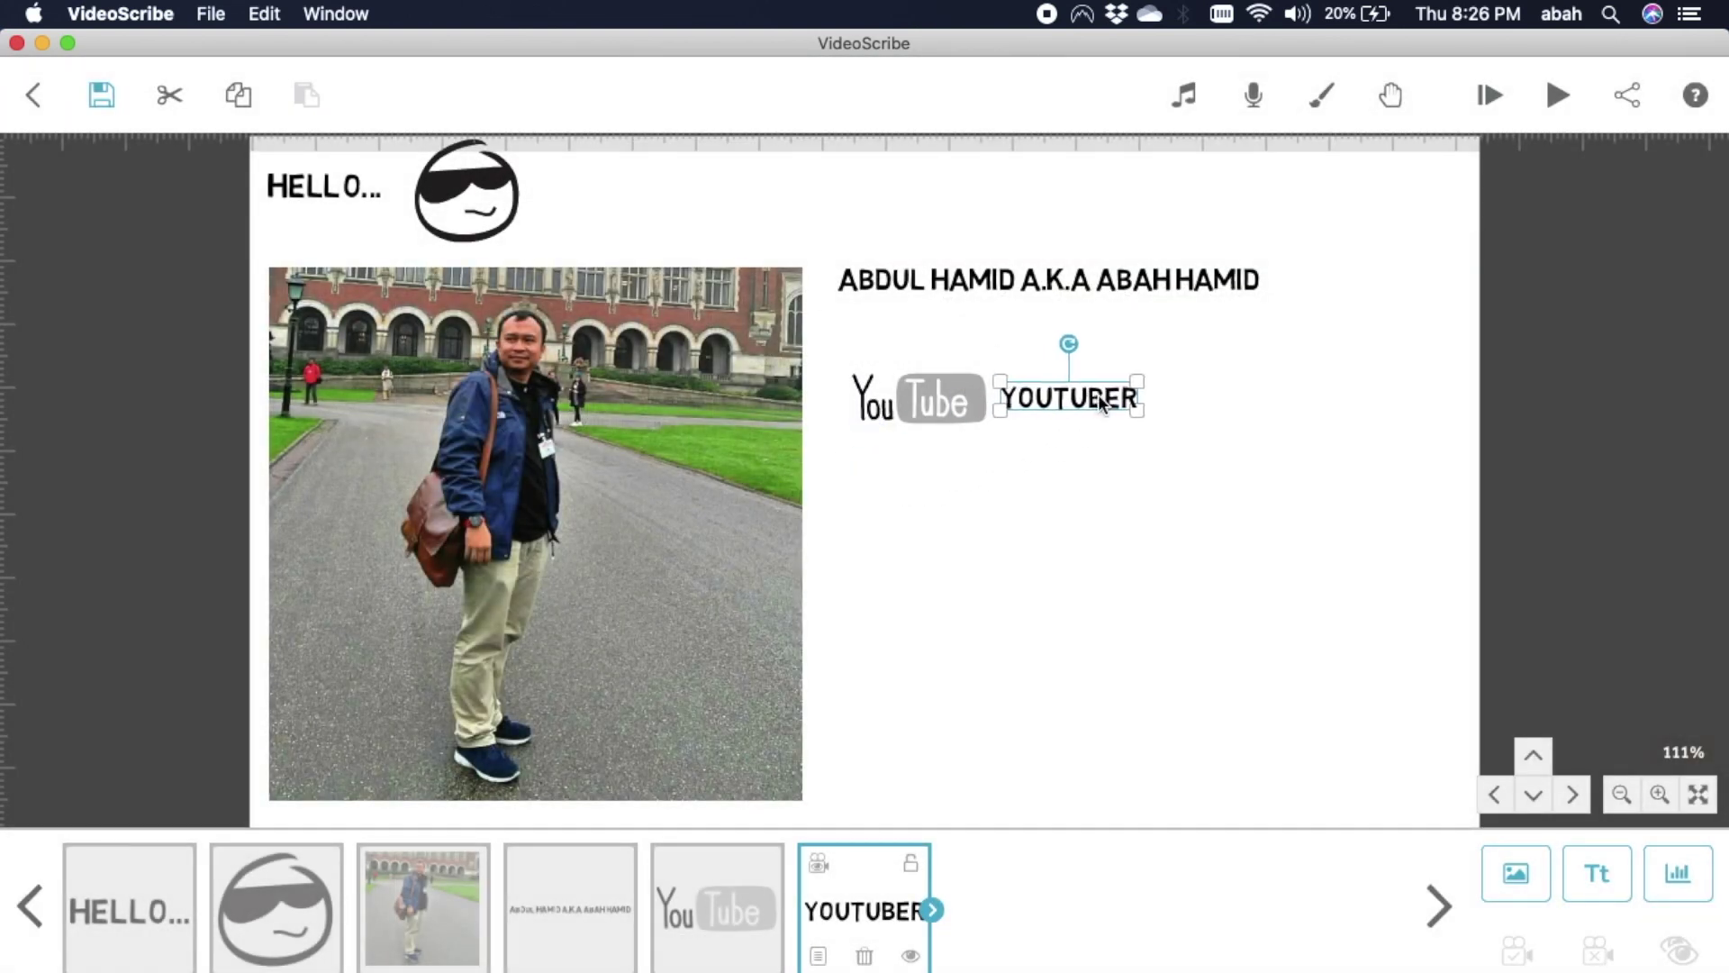
pyautogui.click(1105, 445)
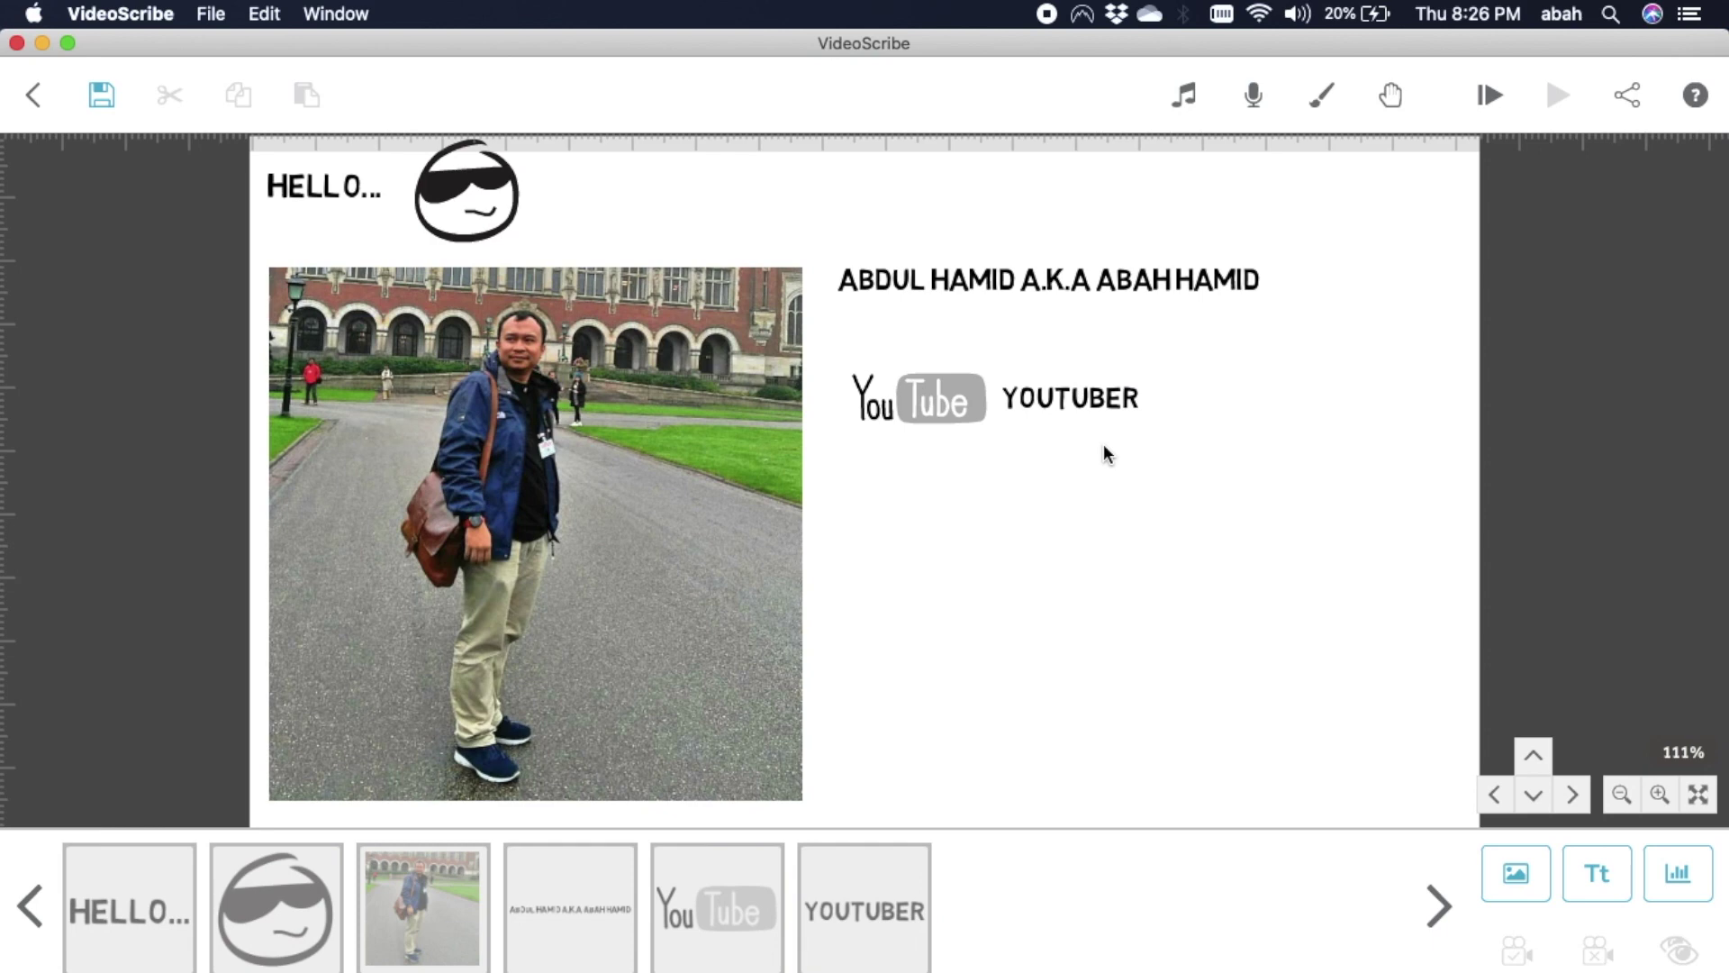
pyautogui.click(1516, 873)
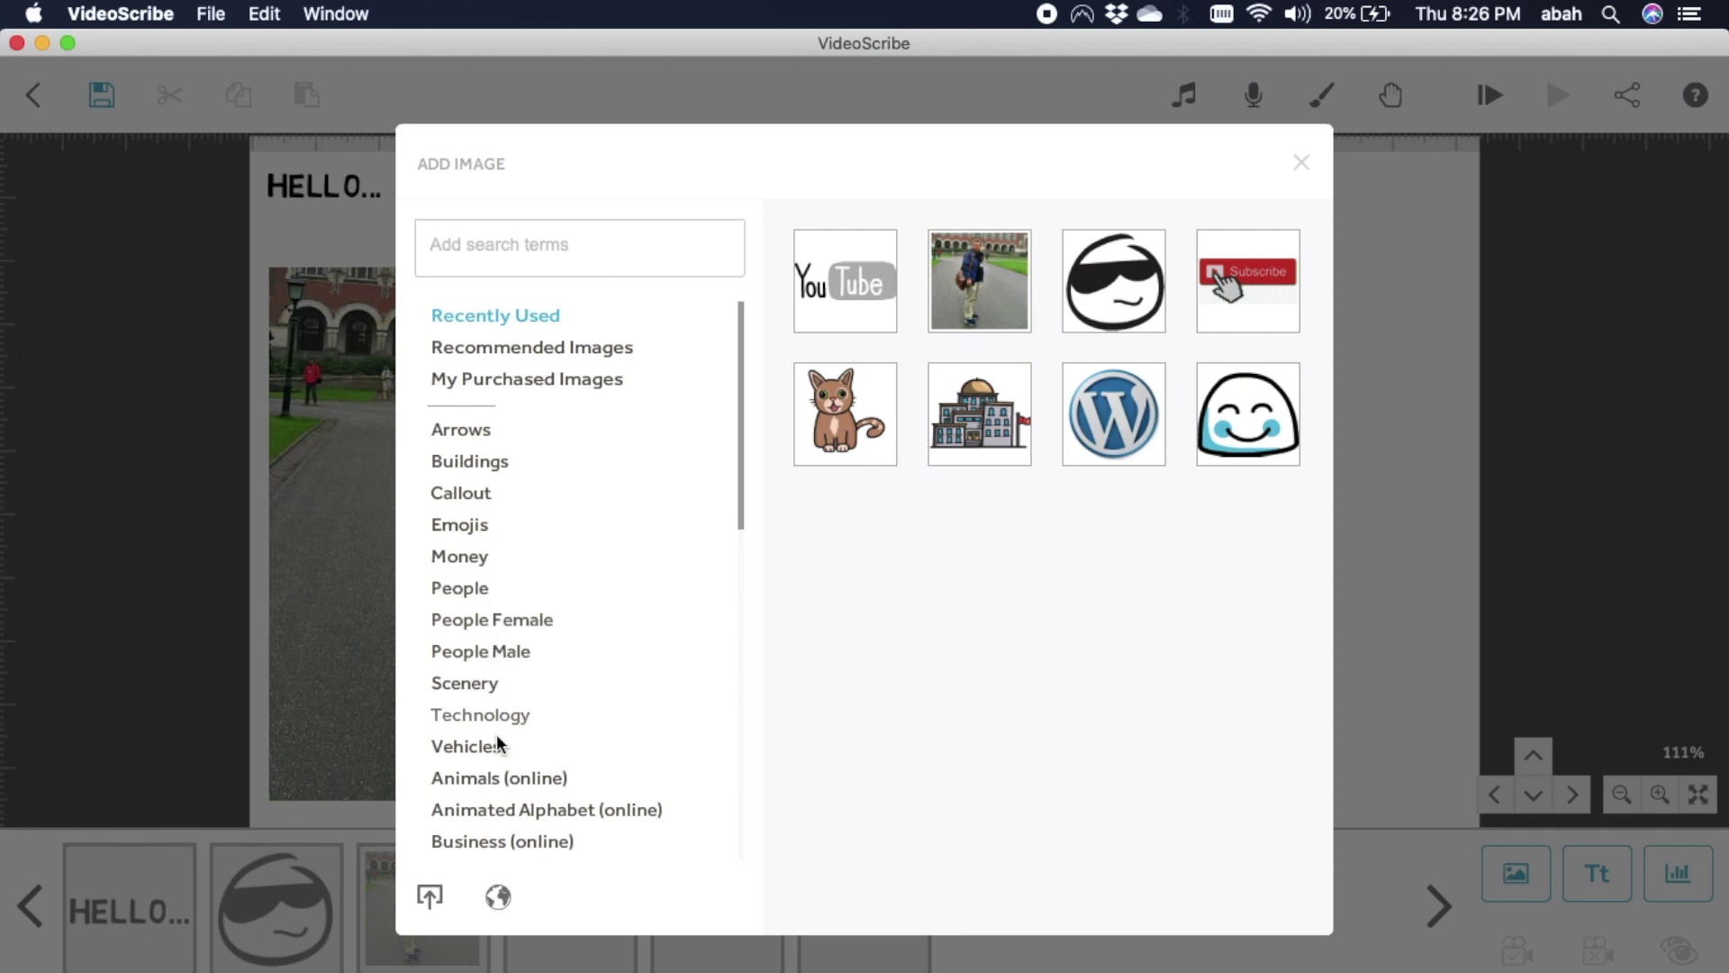
# Insert the cartoon cat from Animals (online), shrink it and set it above the YouTube logo.
pyautogui.click(500, 780)
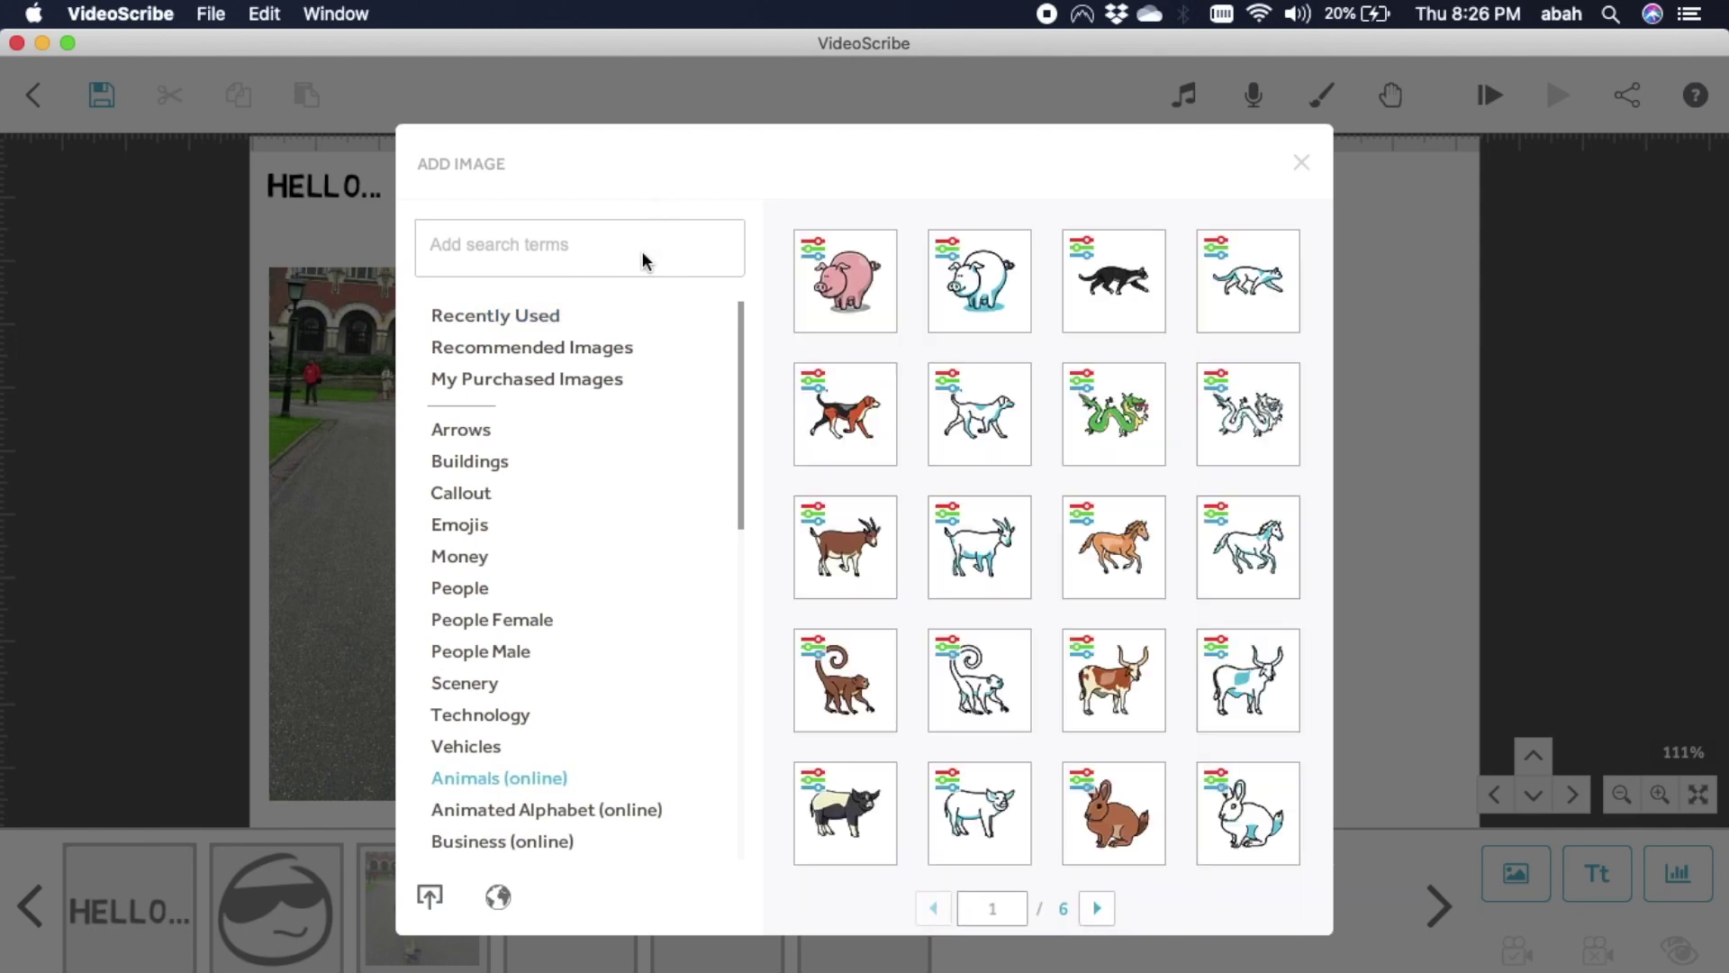
pyautogui.moveTo(1081, 931)
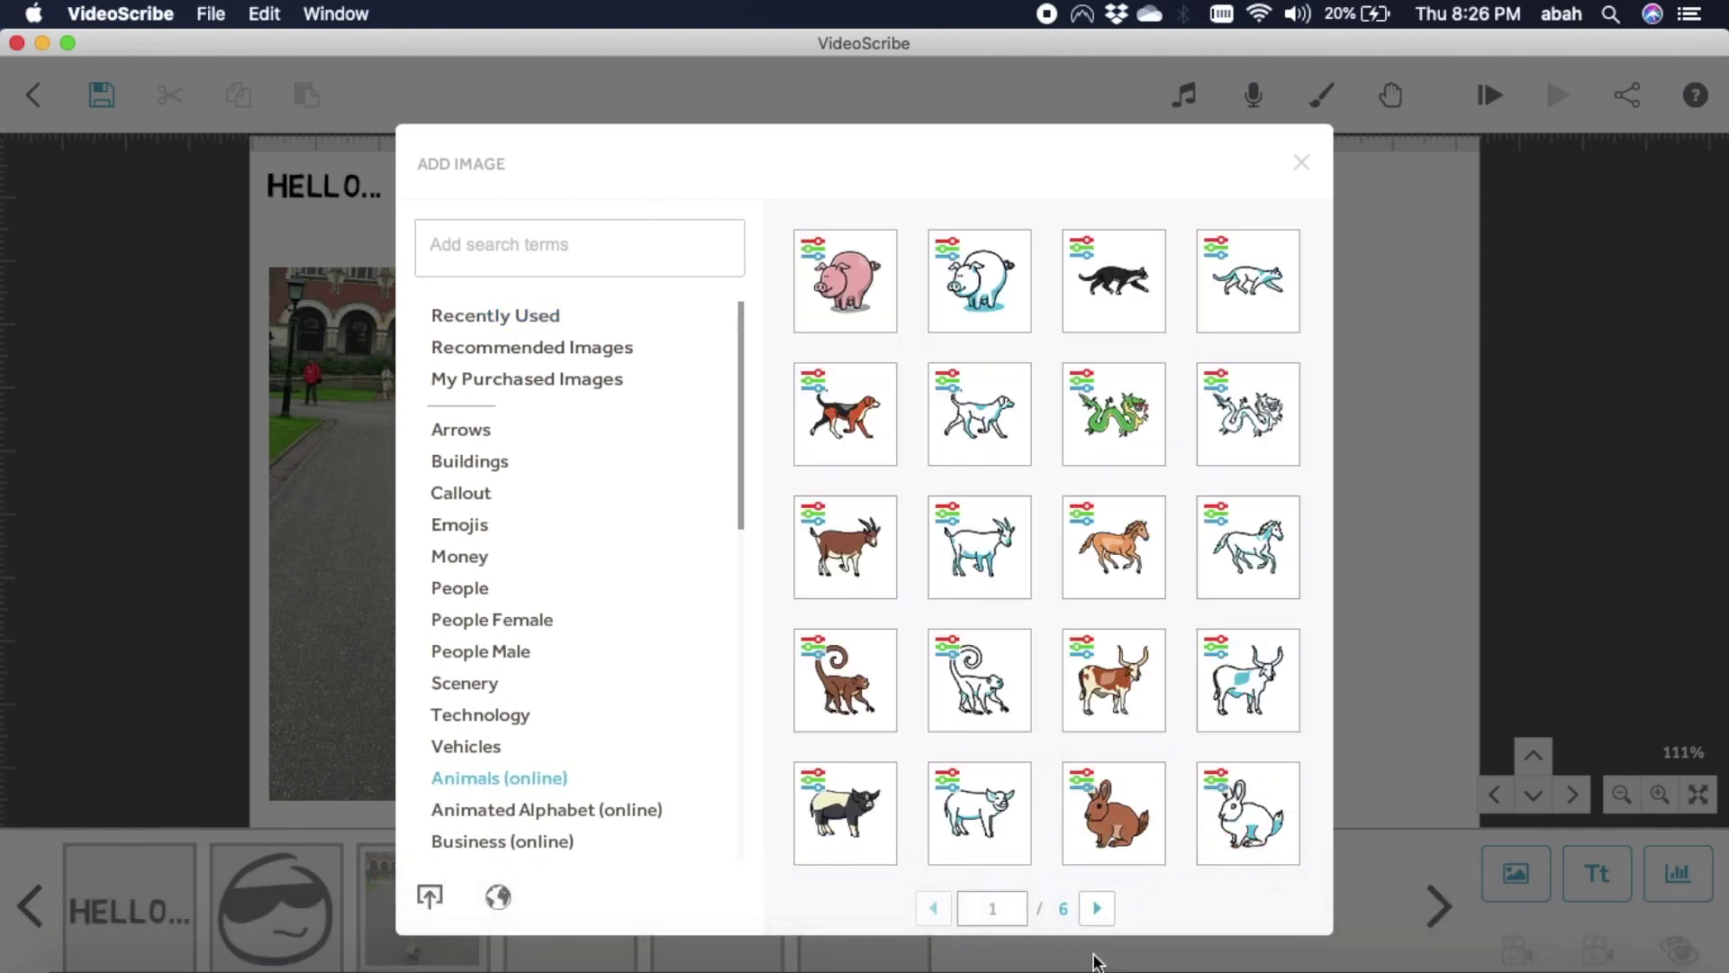
pyautogui.click(1097, 908)
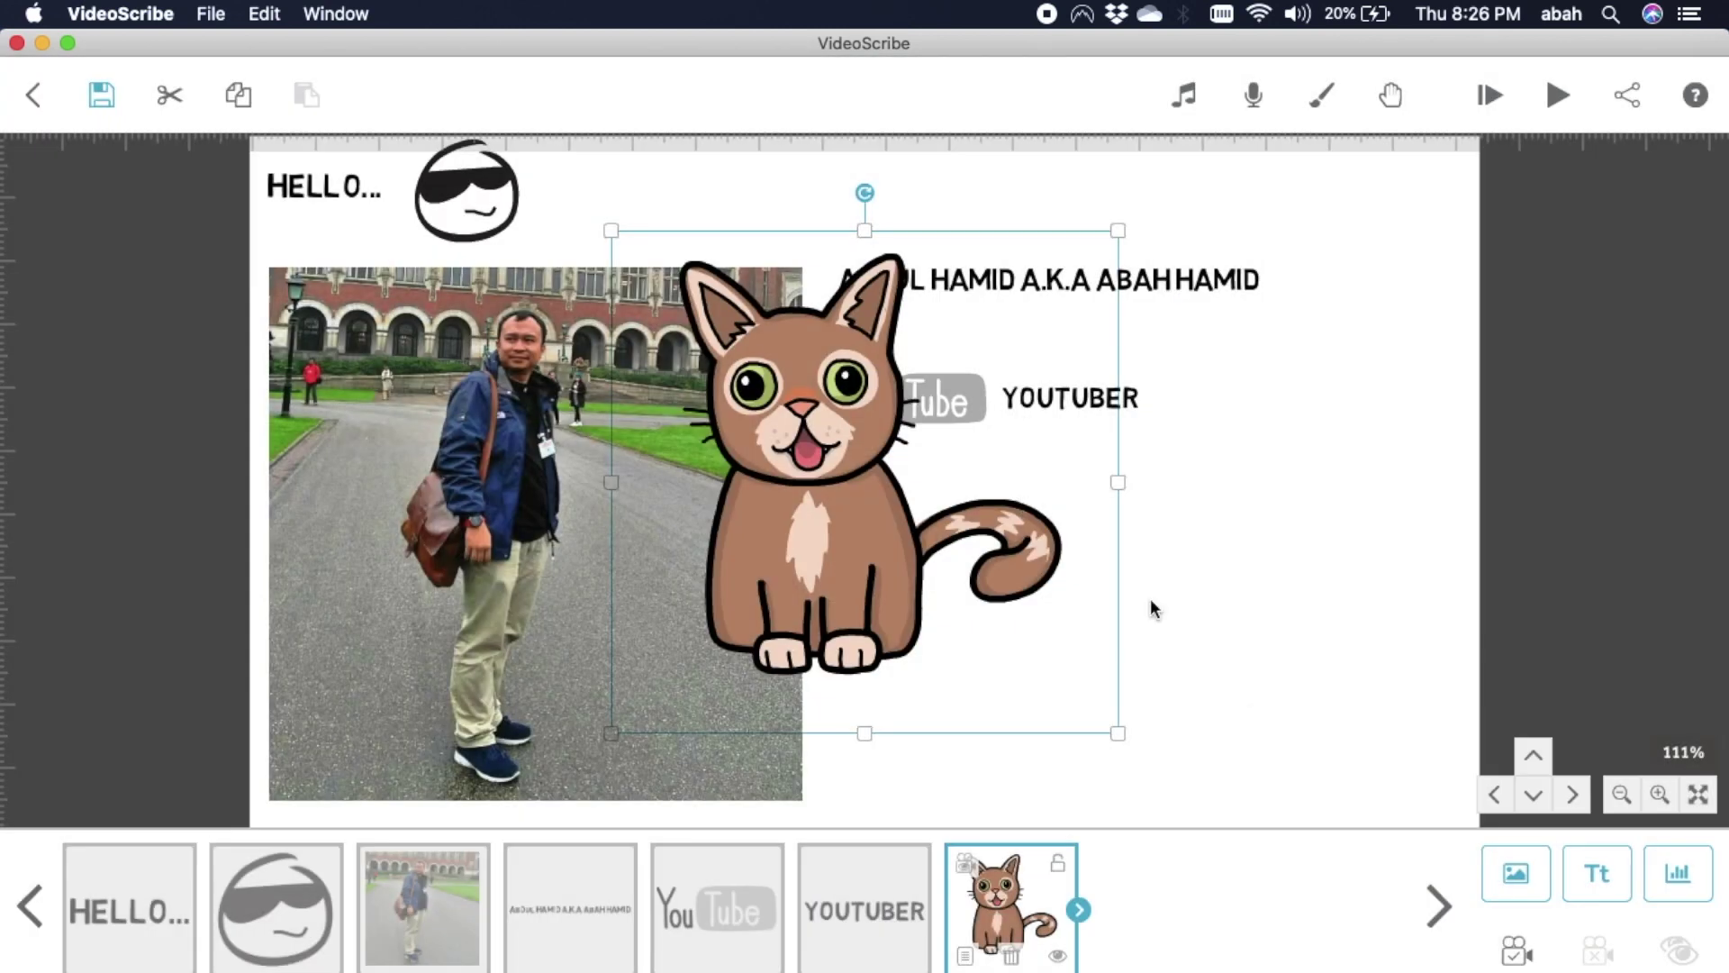
pyautogui.moveTo(1119, 737); pyautogui.dragTo(955, 353)
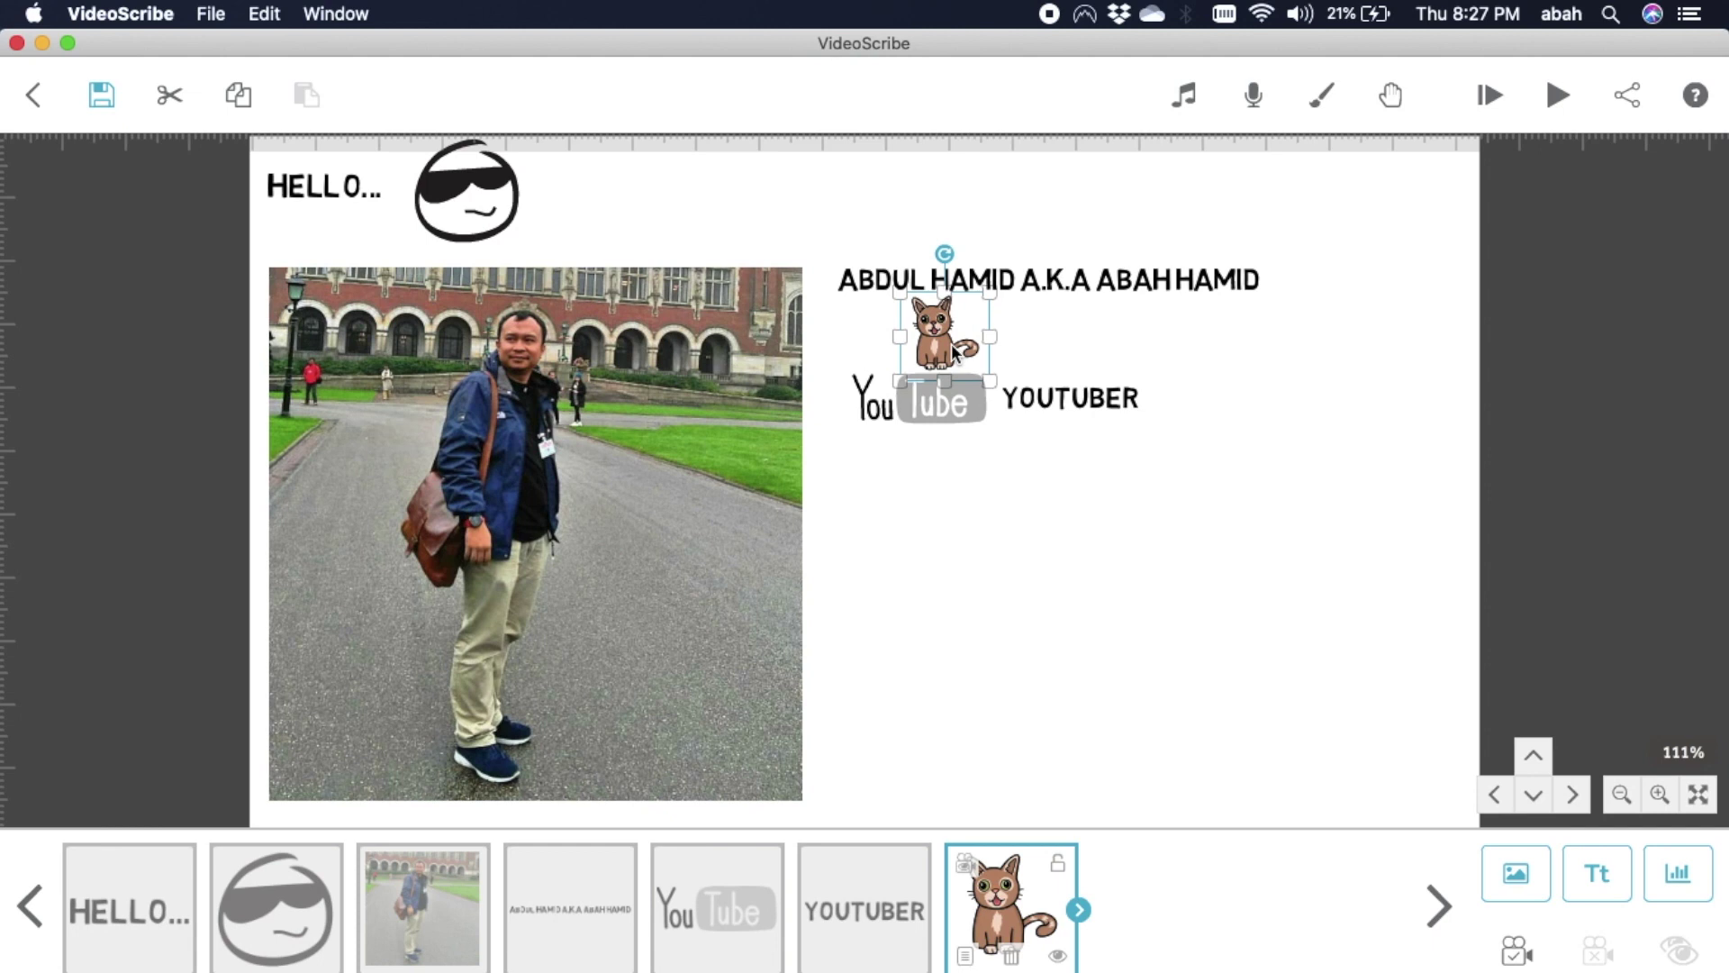
pyautogui.click(1161, 558)
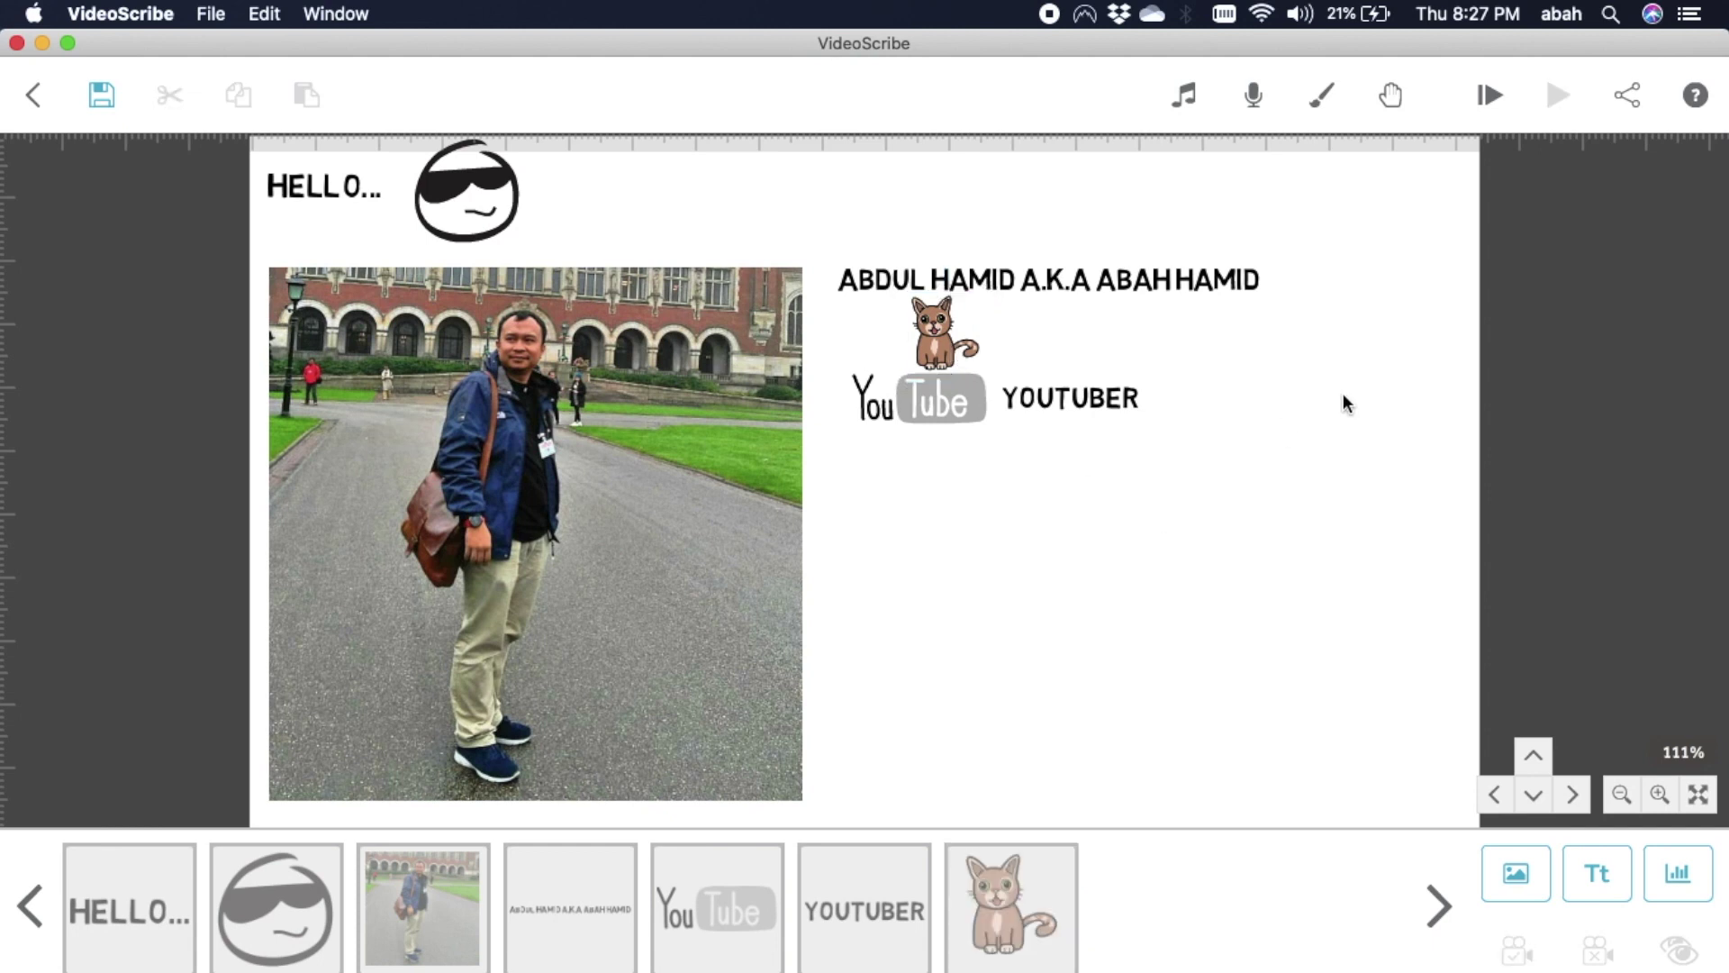
# Add a new text element reading 'a cat lover'.
pyautogui.click(1596, 872)
pyautogui.write('a ')
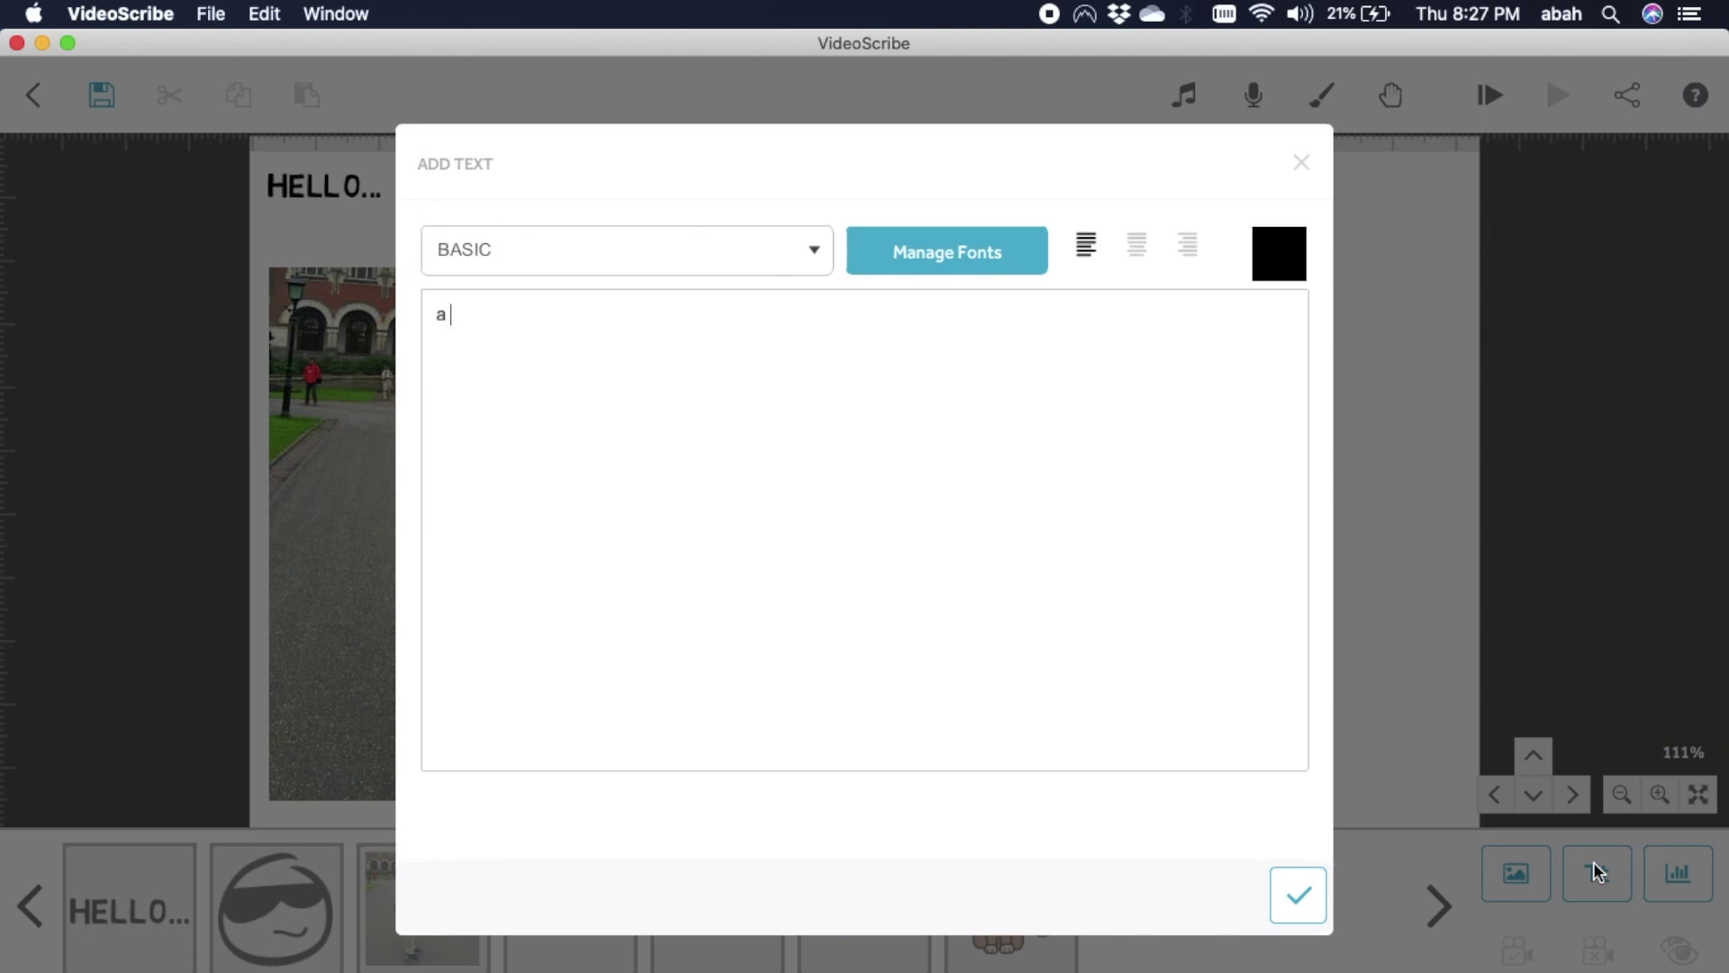
pyautogui.write('cat lover')
pyautogui.click(1294, 892)
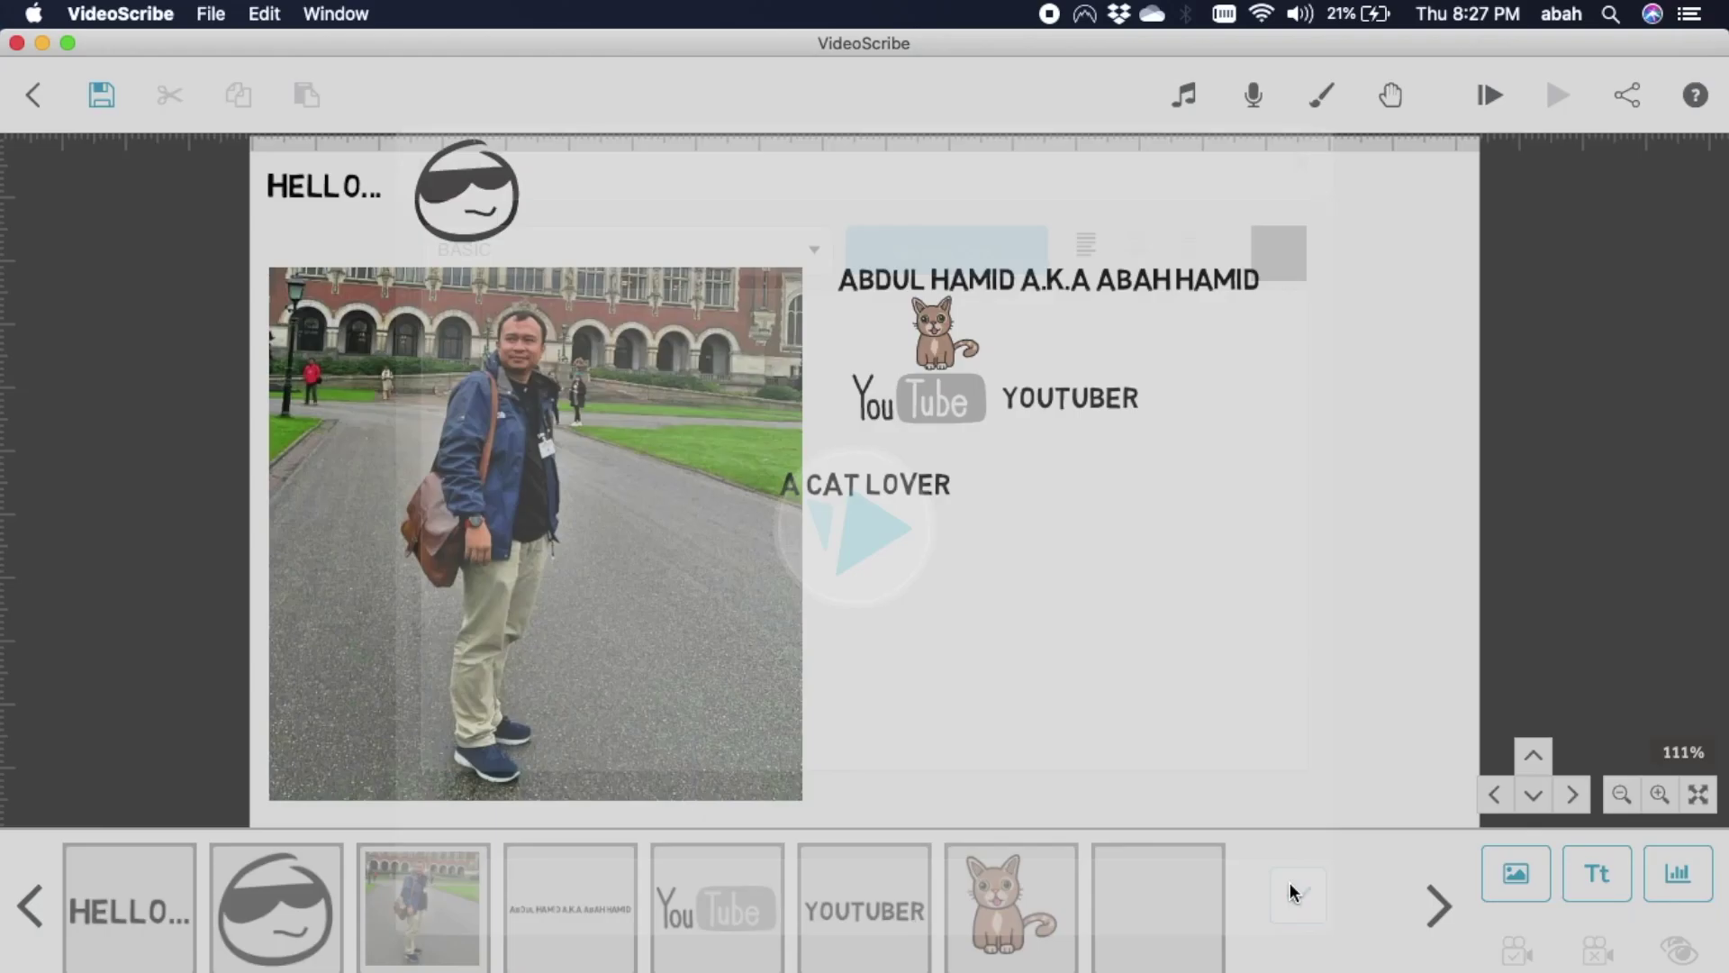
# Position A CAT LOVER beside the cat image and preview the scribe from the start.
pyautogui.click(923, 491)
pyautogui.doubleClick(923, 491)
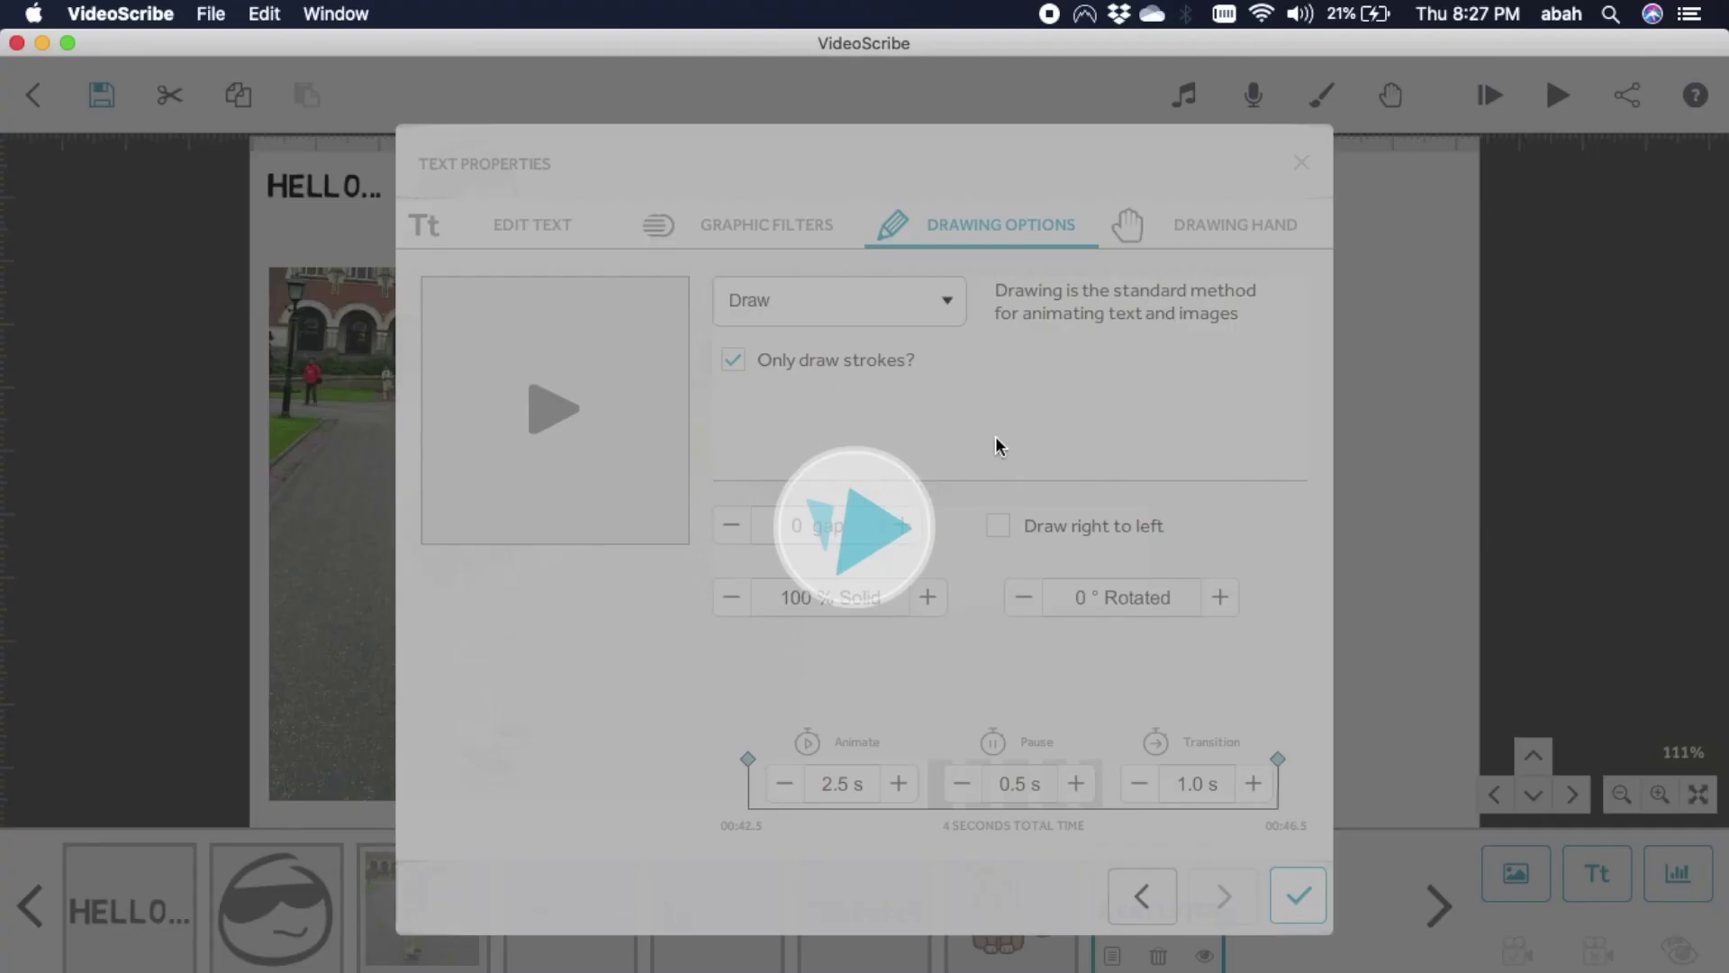
pyautogui.click(1301, 162)
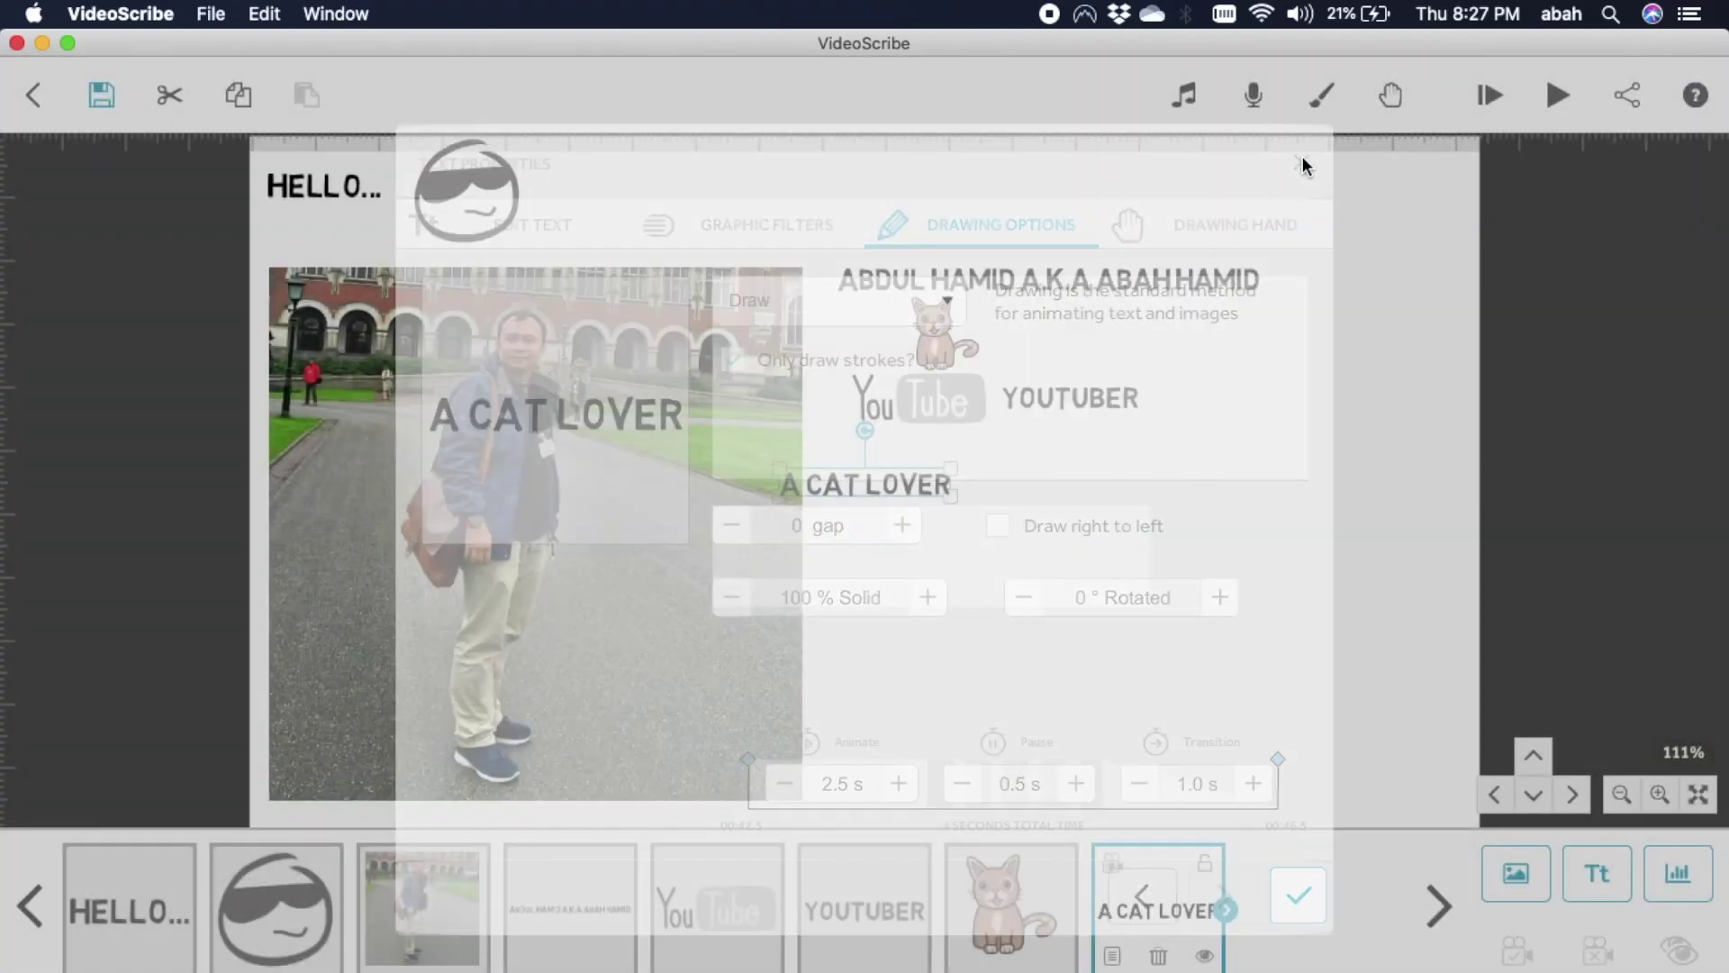
pyautogui.moveTo(1122, 340); pyautogui.dragTo(1133, 333)
pyautogui.click(1148, 489)
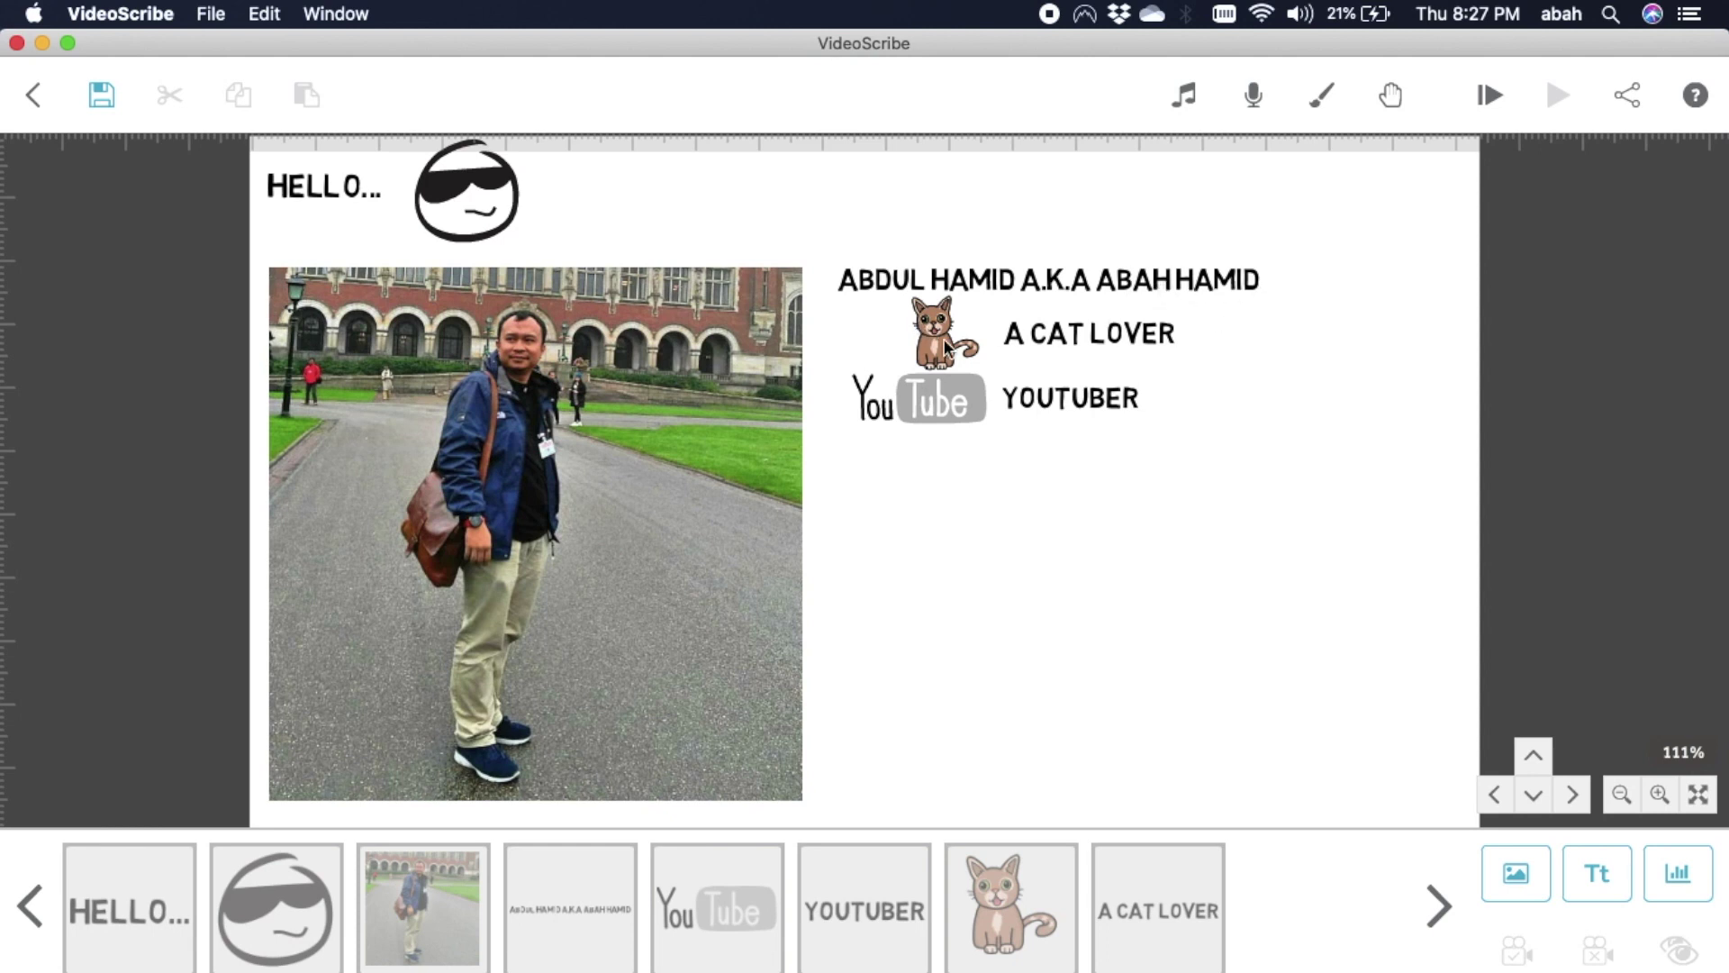
pyautogui.click(1488, 94)
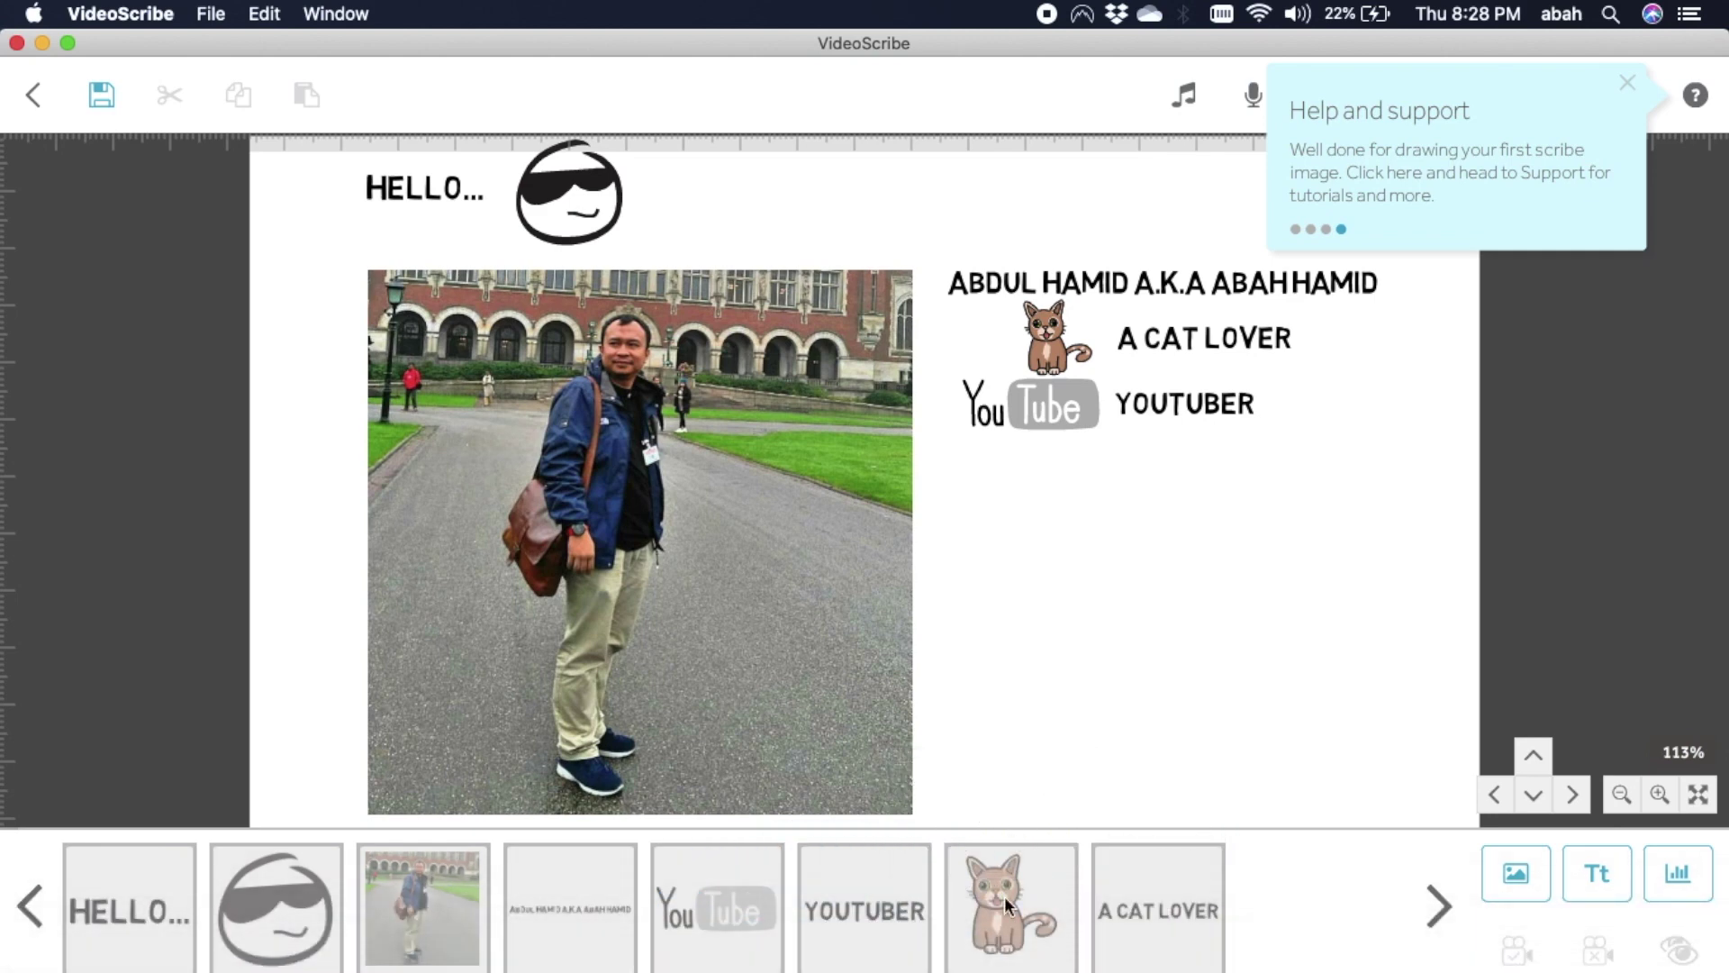
# Reorder the timeline: cat after the name thumbnail, A CAT LOVER right after the cat.
pyautogui.click(1003, 895)
pyautogui.moveTo(1003, 895); pyautogui.dragTo(711, 900)
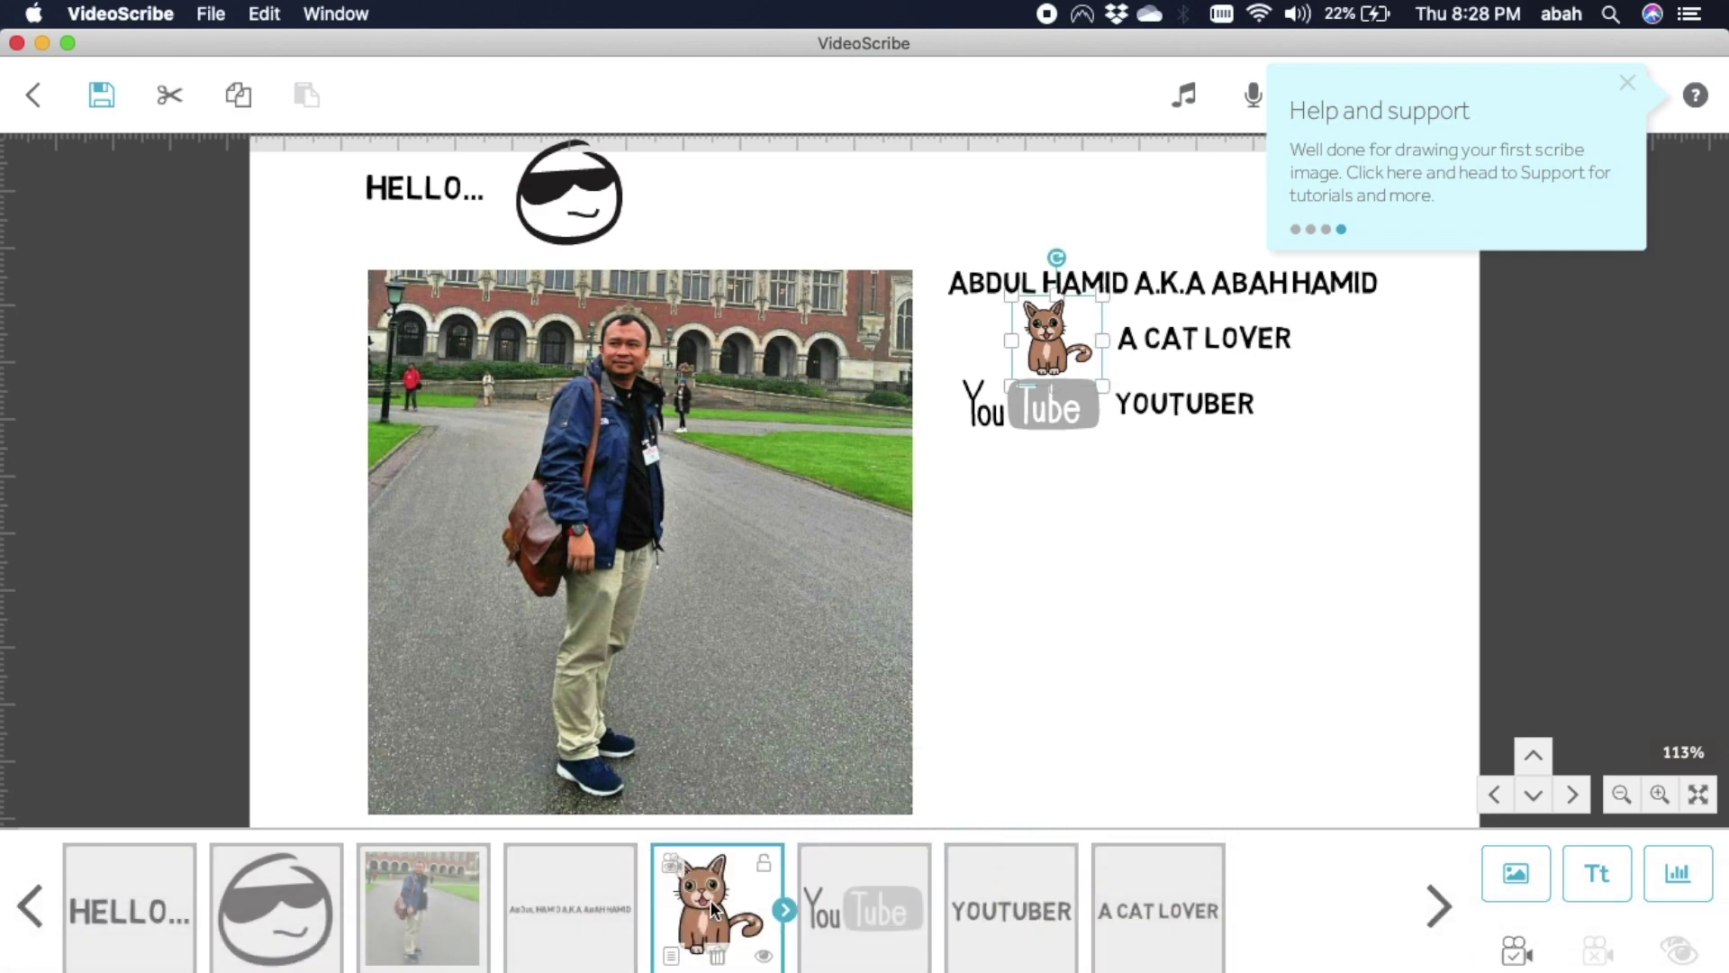
pyautogui.click(1117, 900)
pyautogui.moveTo(1116, 900); pyautogui.dragTo(845, 911)
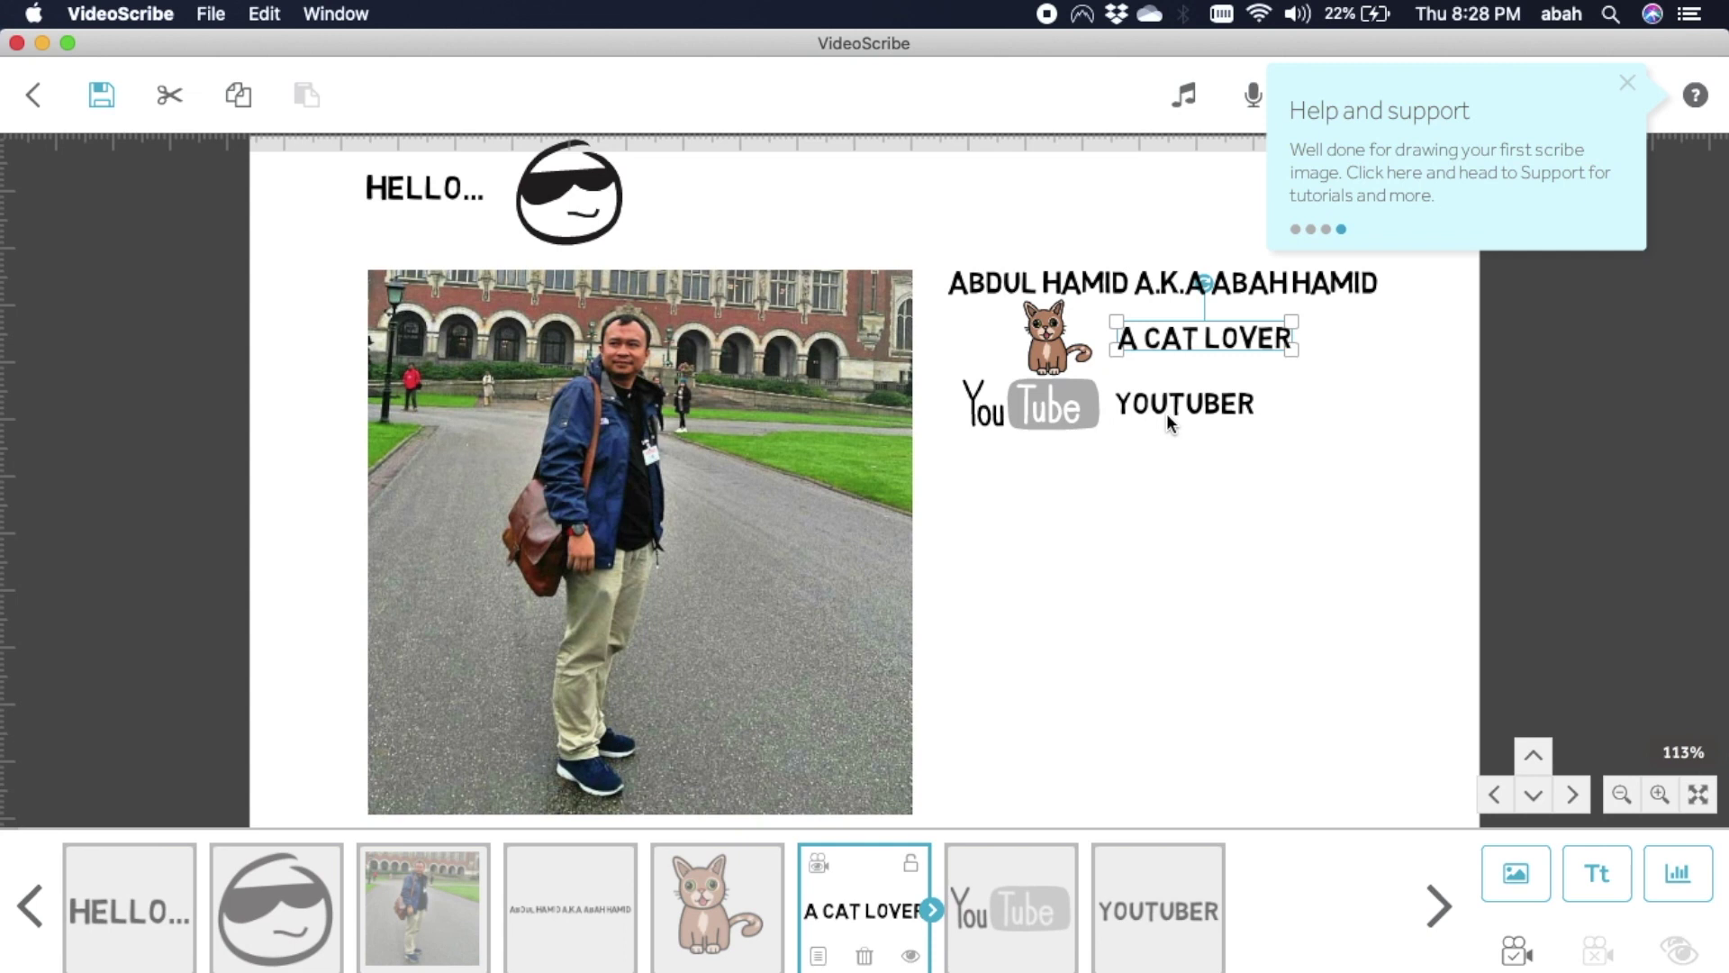
pyautogui.click(1146, 527)
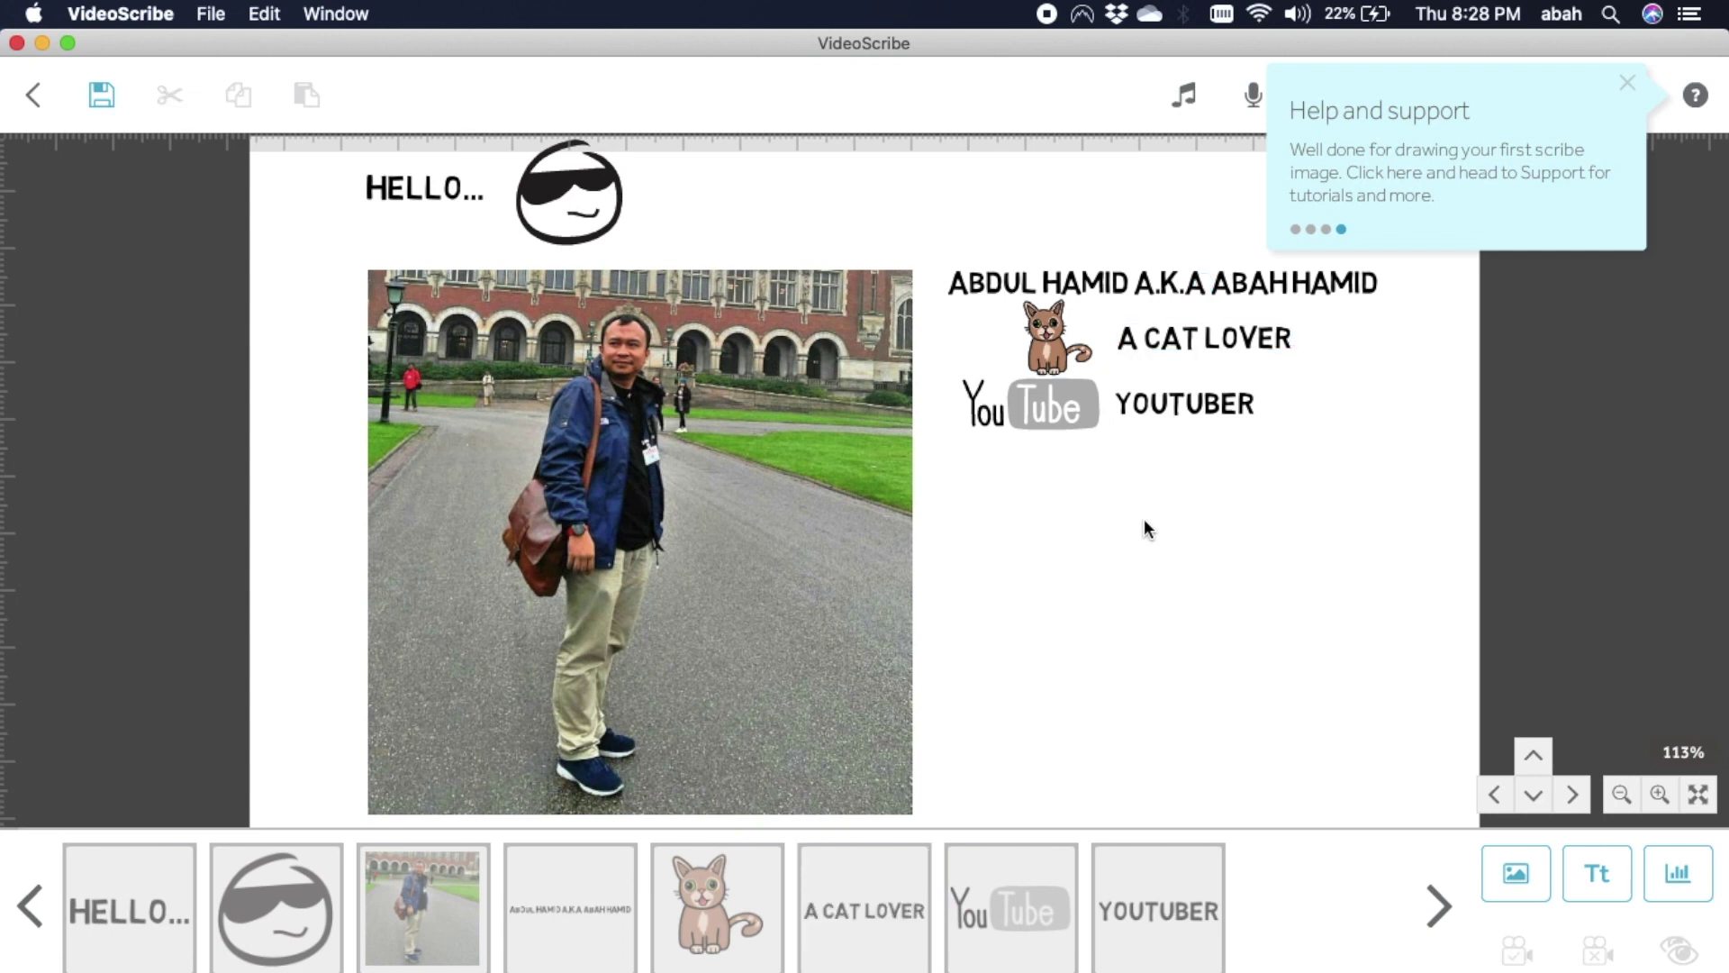
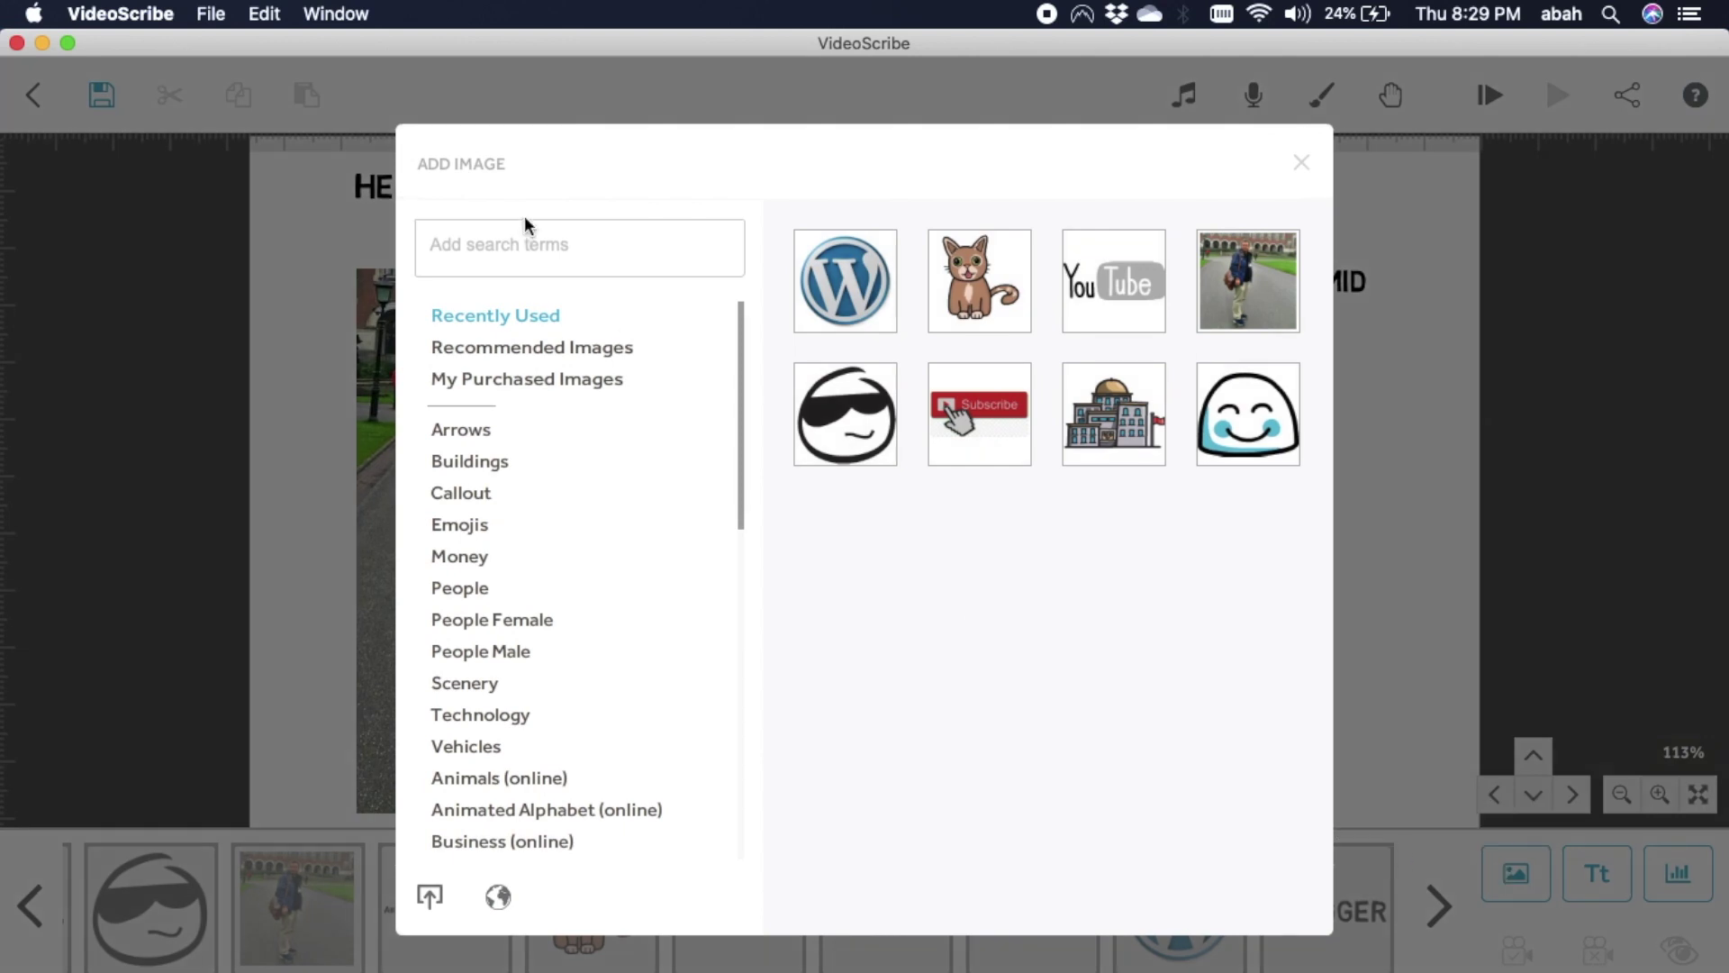
# Find a university building image in the library and add it as a small icon below WordPress.
pyautogui.click(526, 241)
pyautogui.write('university')
pyautogui.press('Return')
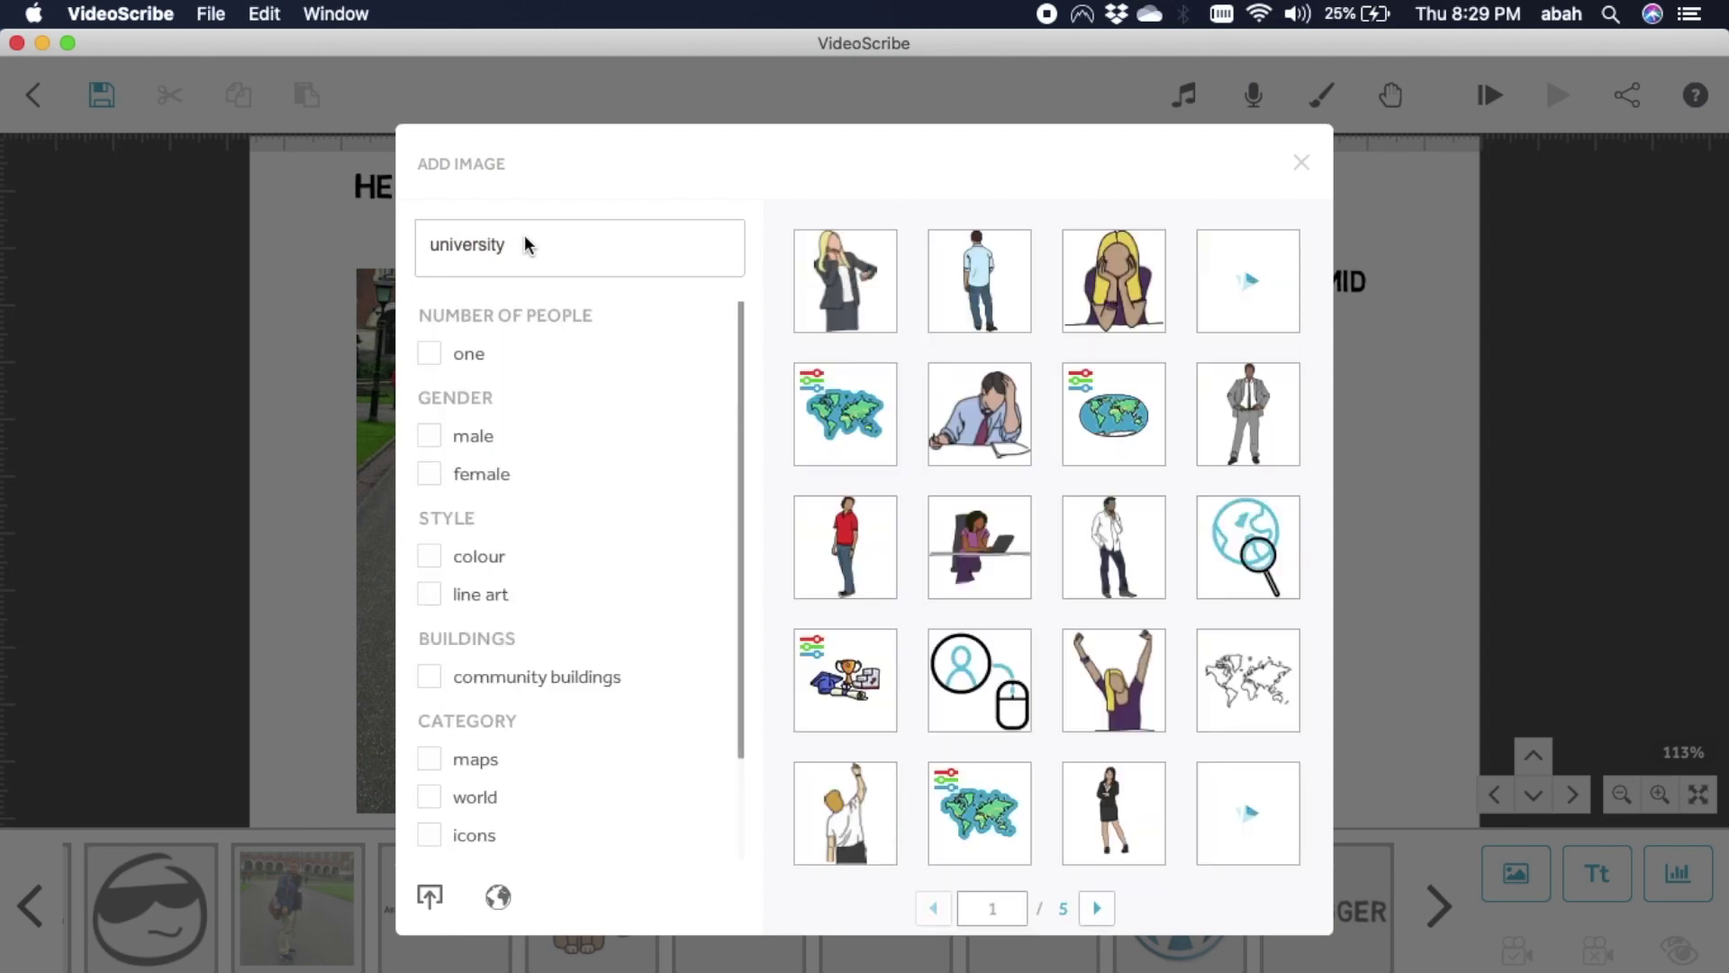
pyautogui.click(1097, 909)
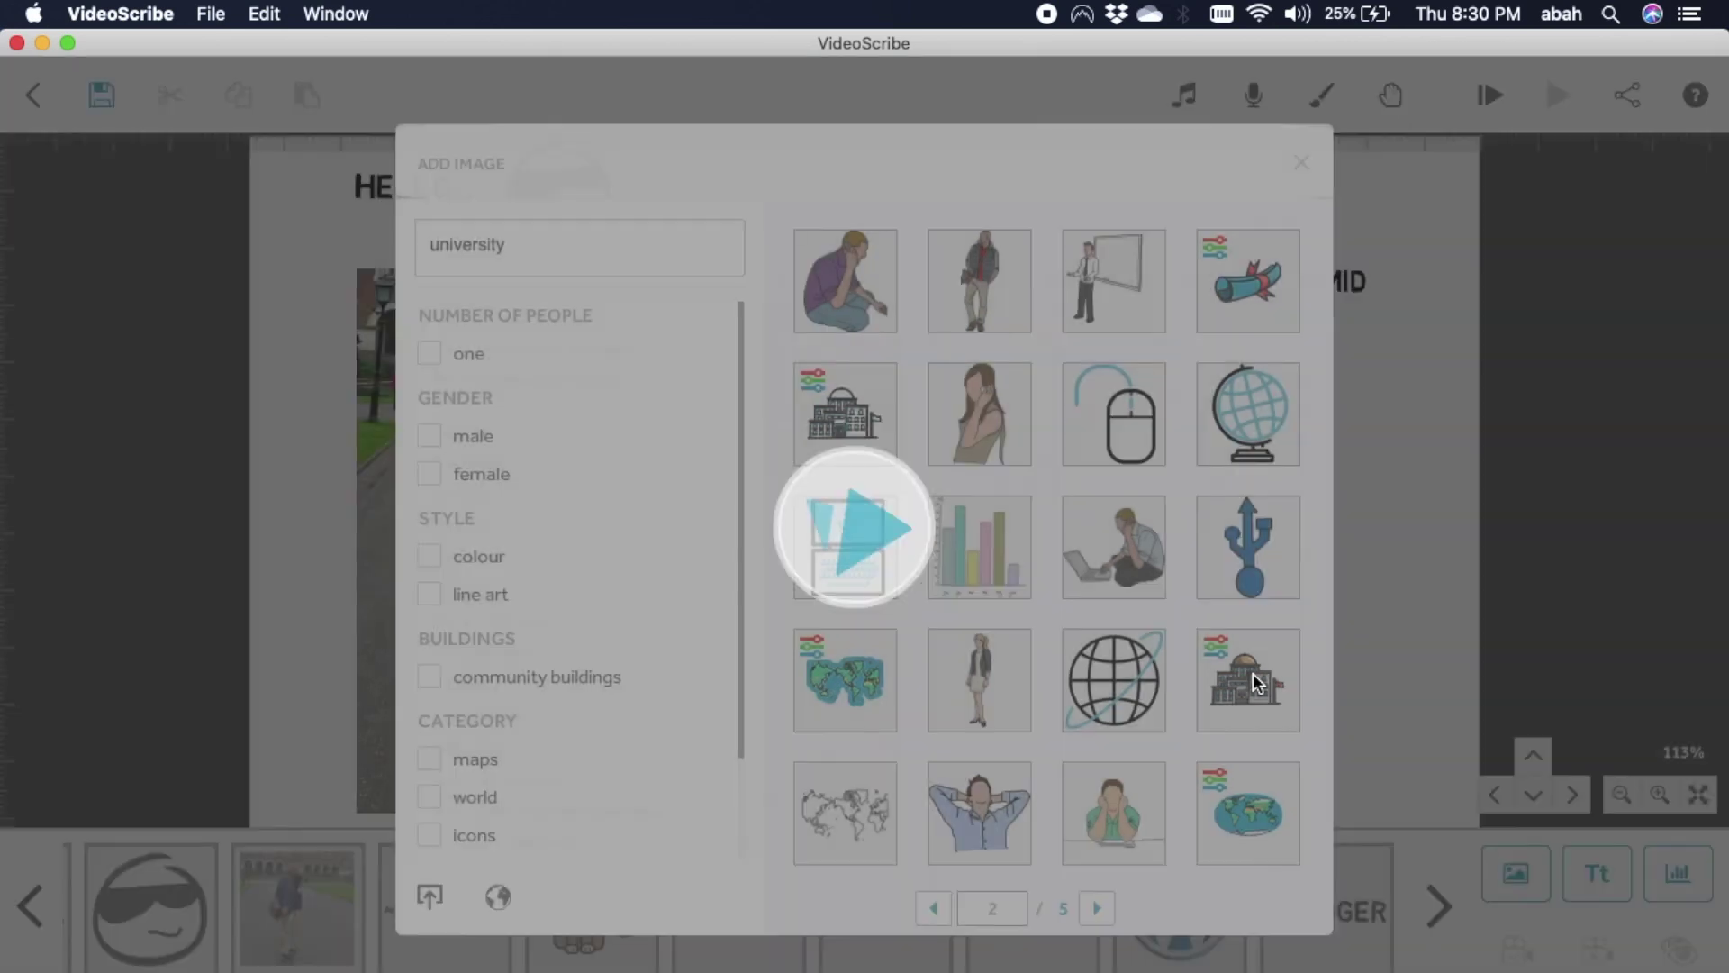
pyautogui.click(1253, 675)
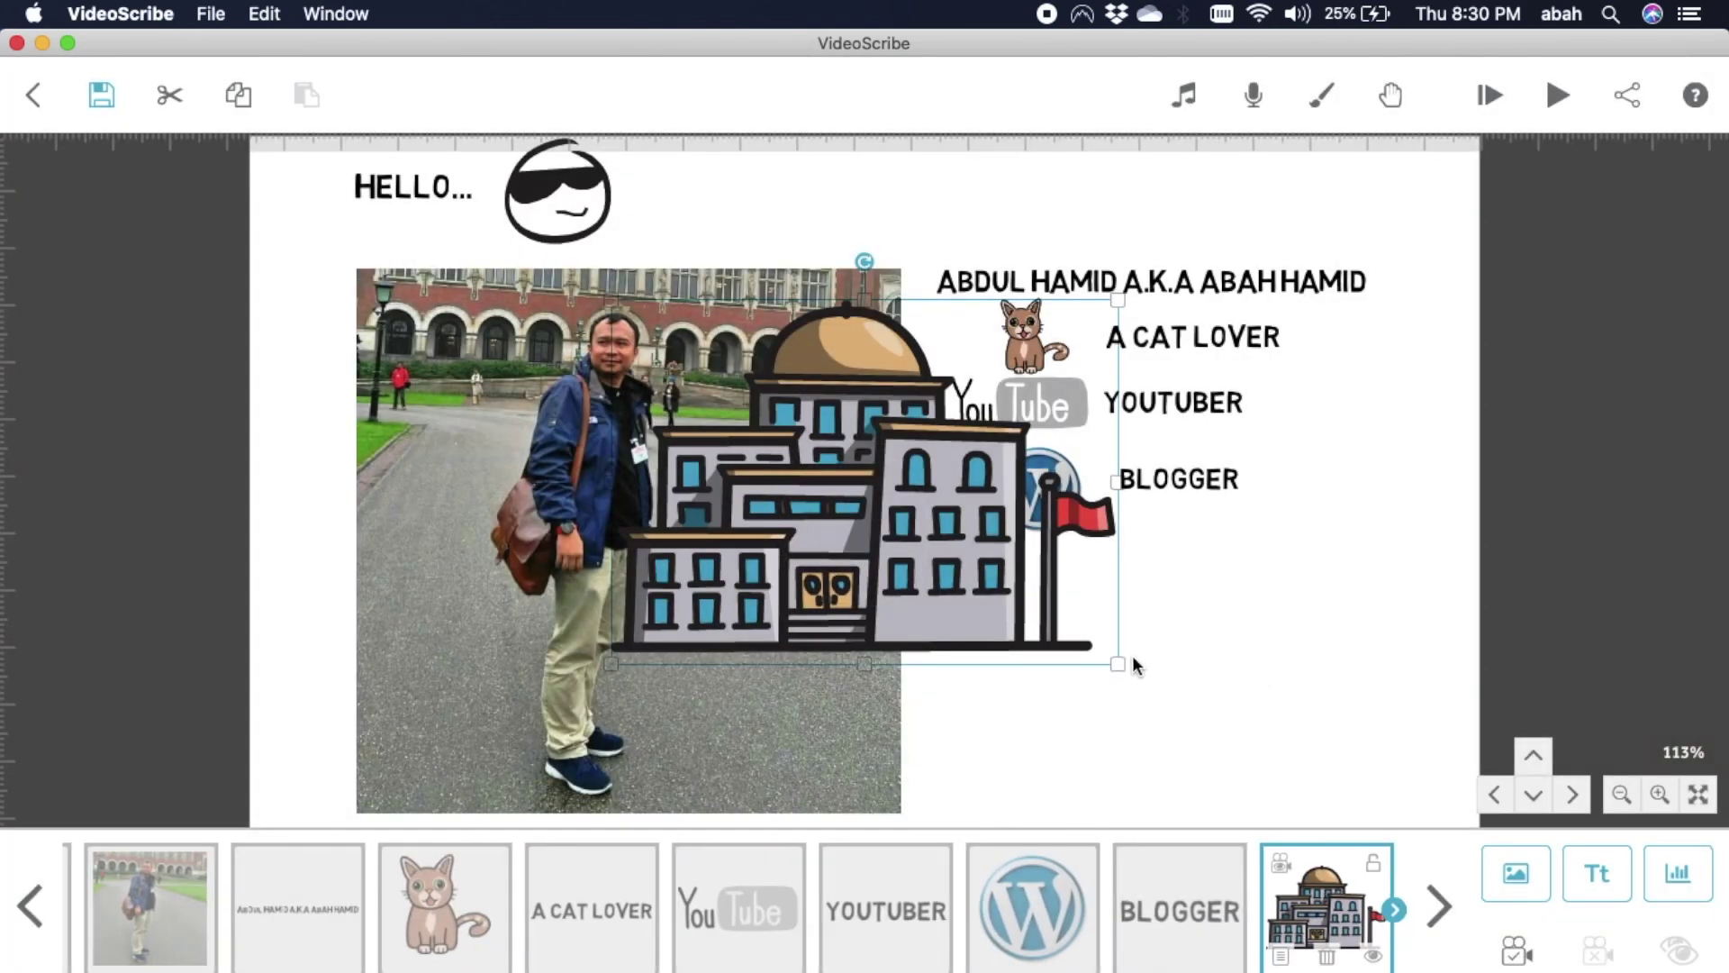
pyautogui.moveTo(1121, 662); pyautogui.dragTo(1039, 601)
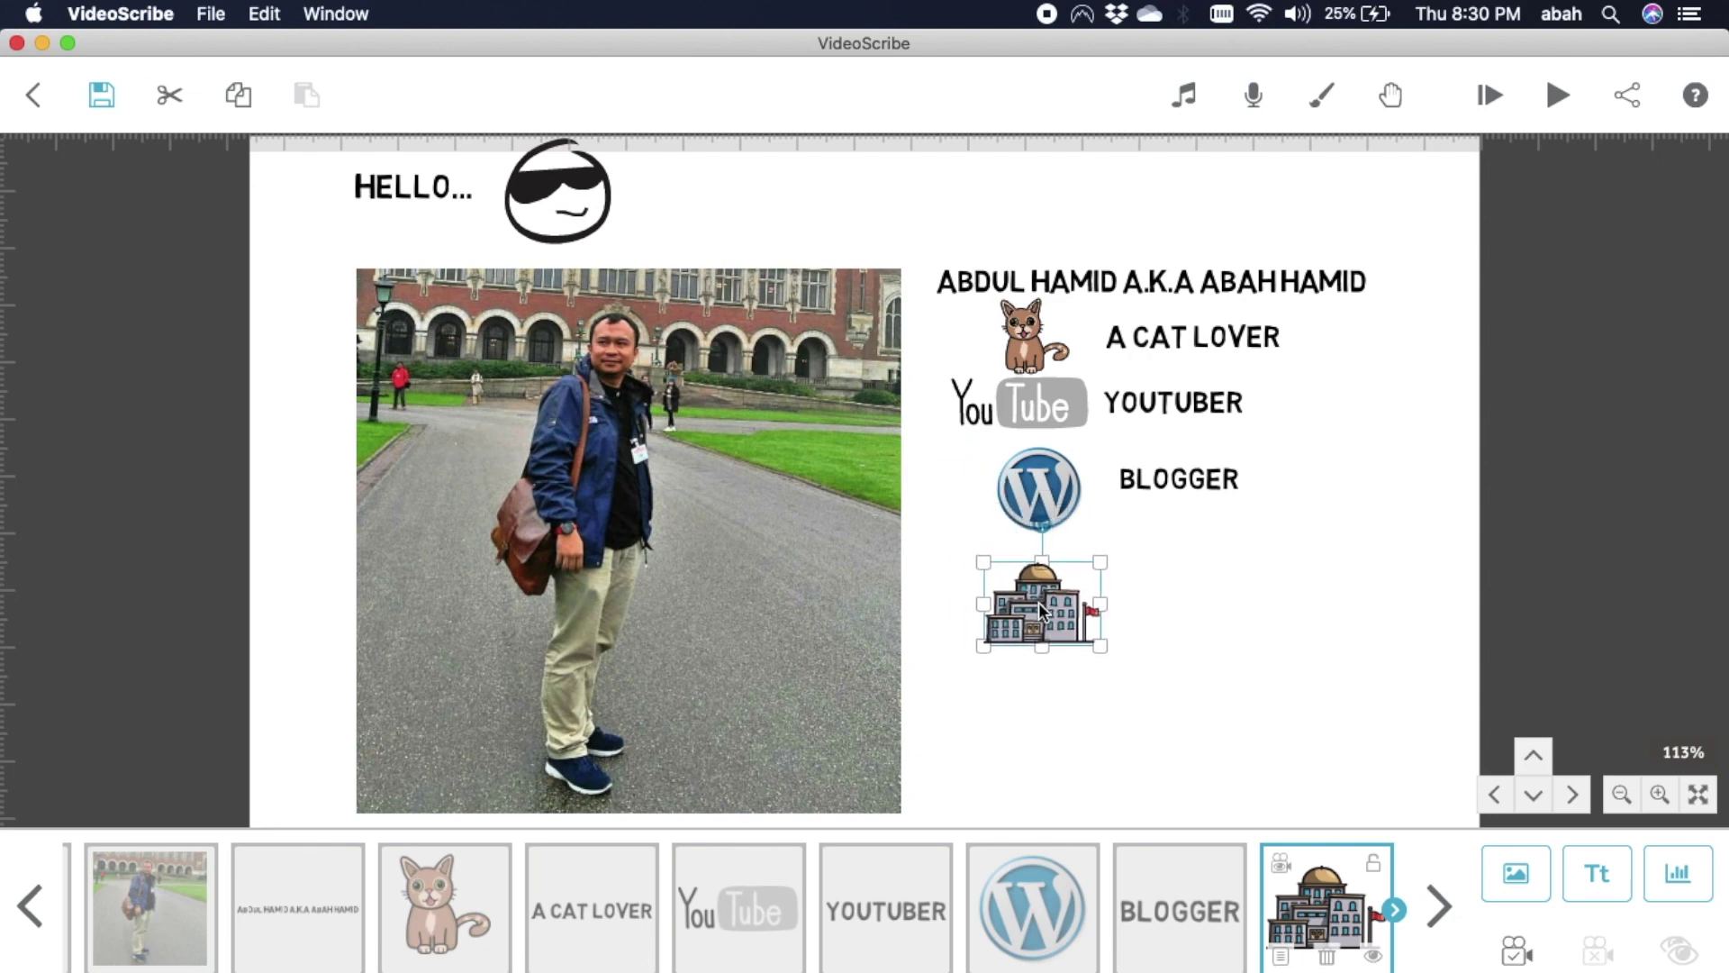
pyautogui.click(1180, 643)
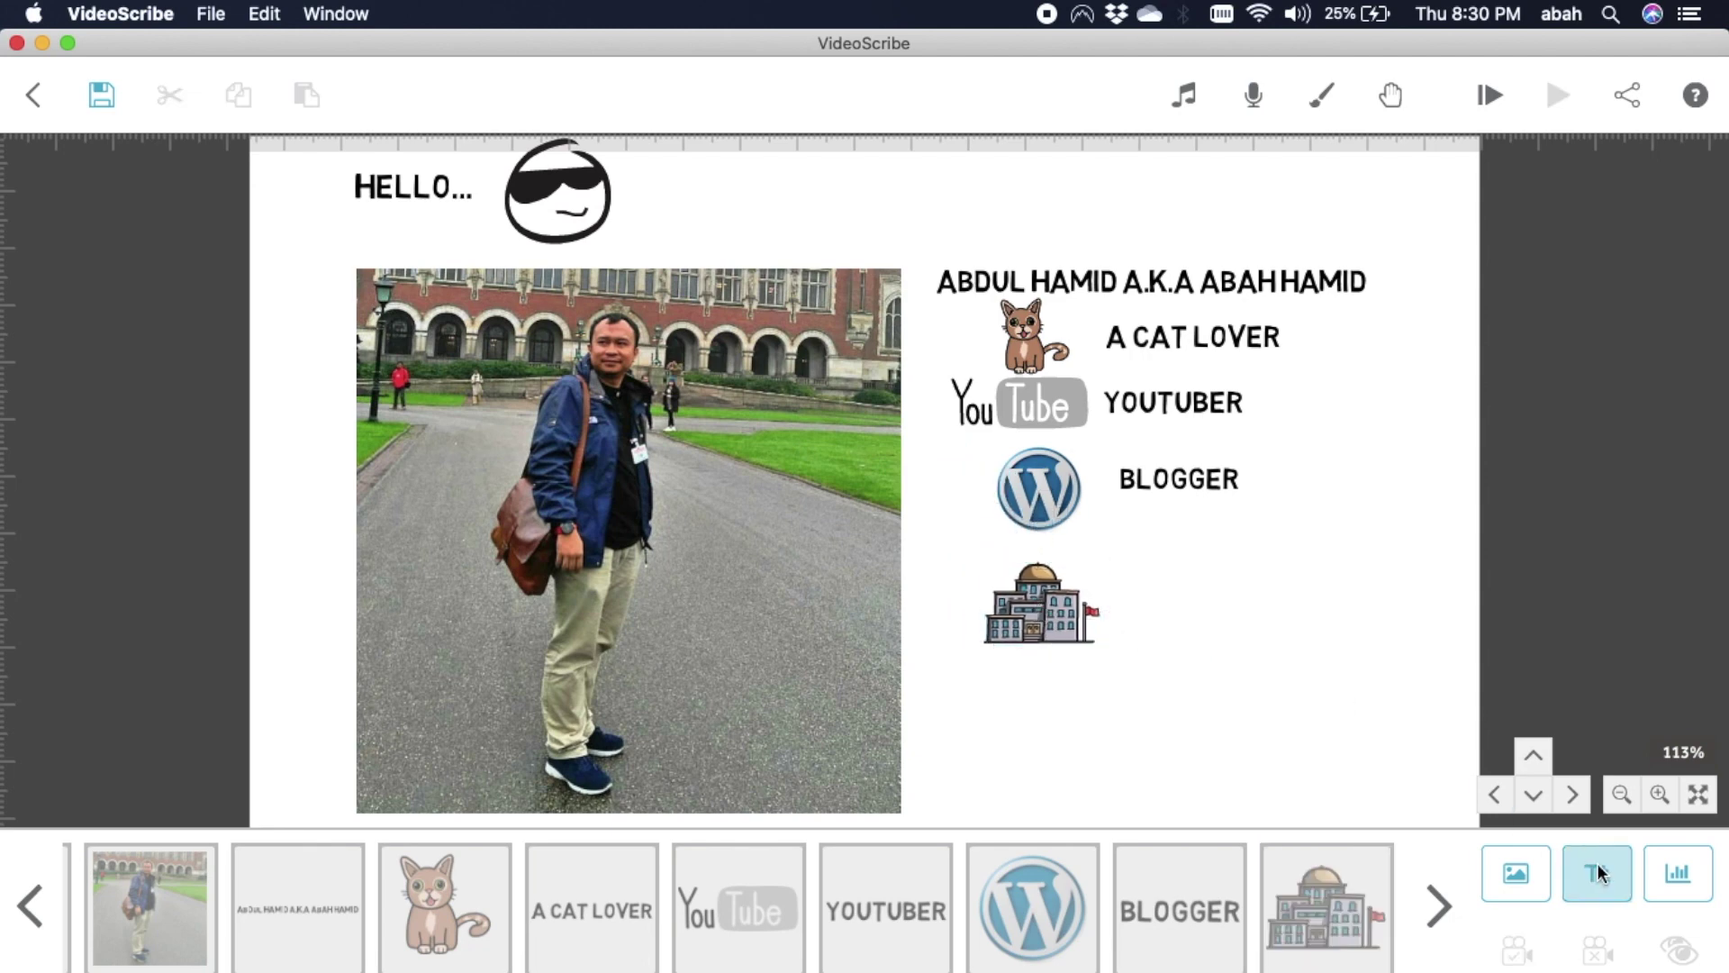
# Add the text 'Lecture & Researcher' and place it beside the building icon.
pyautogui.click(1598, 872)
pyautogui.write('Lecture')
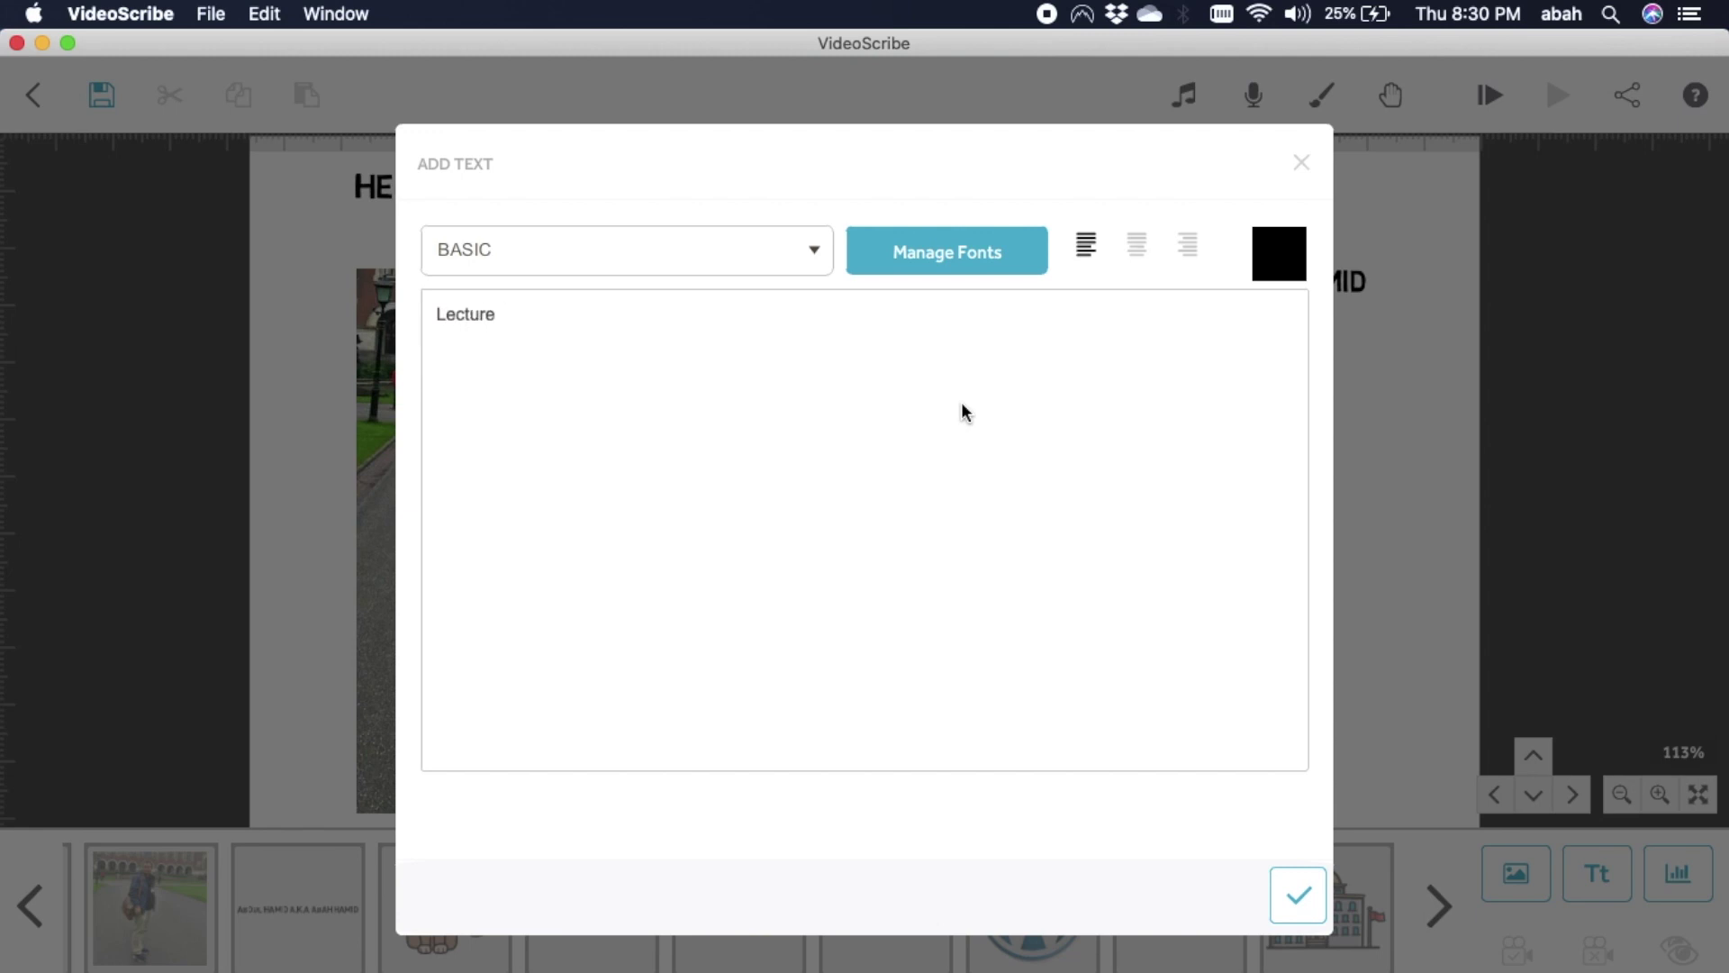
pyautogui.write('& Researcher')
pyautogui.click(1299, 895)
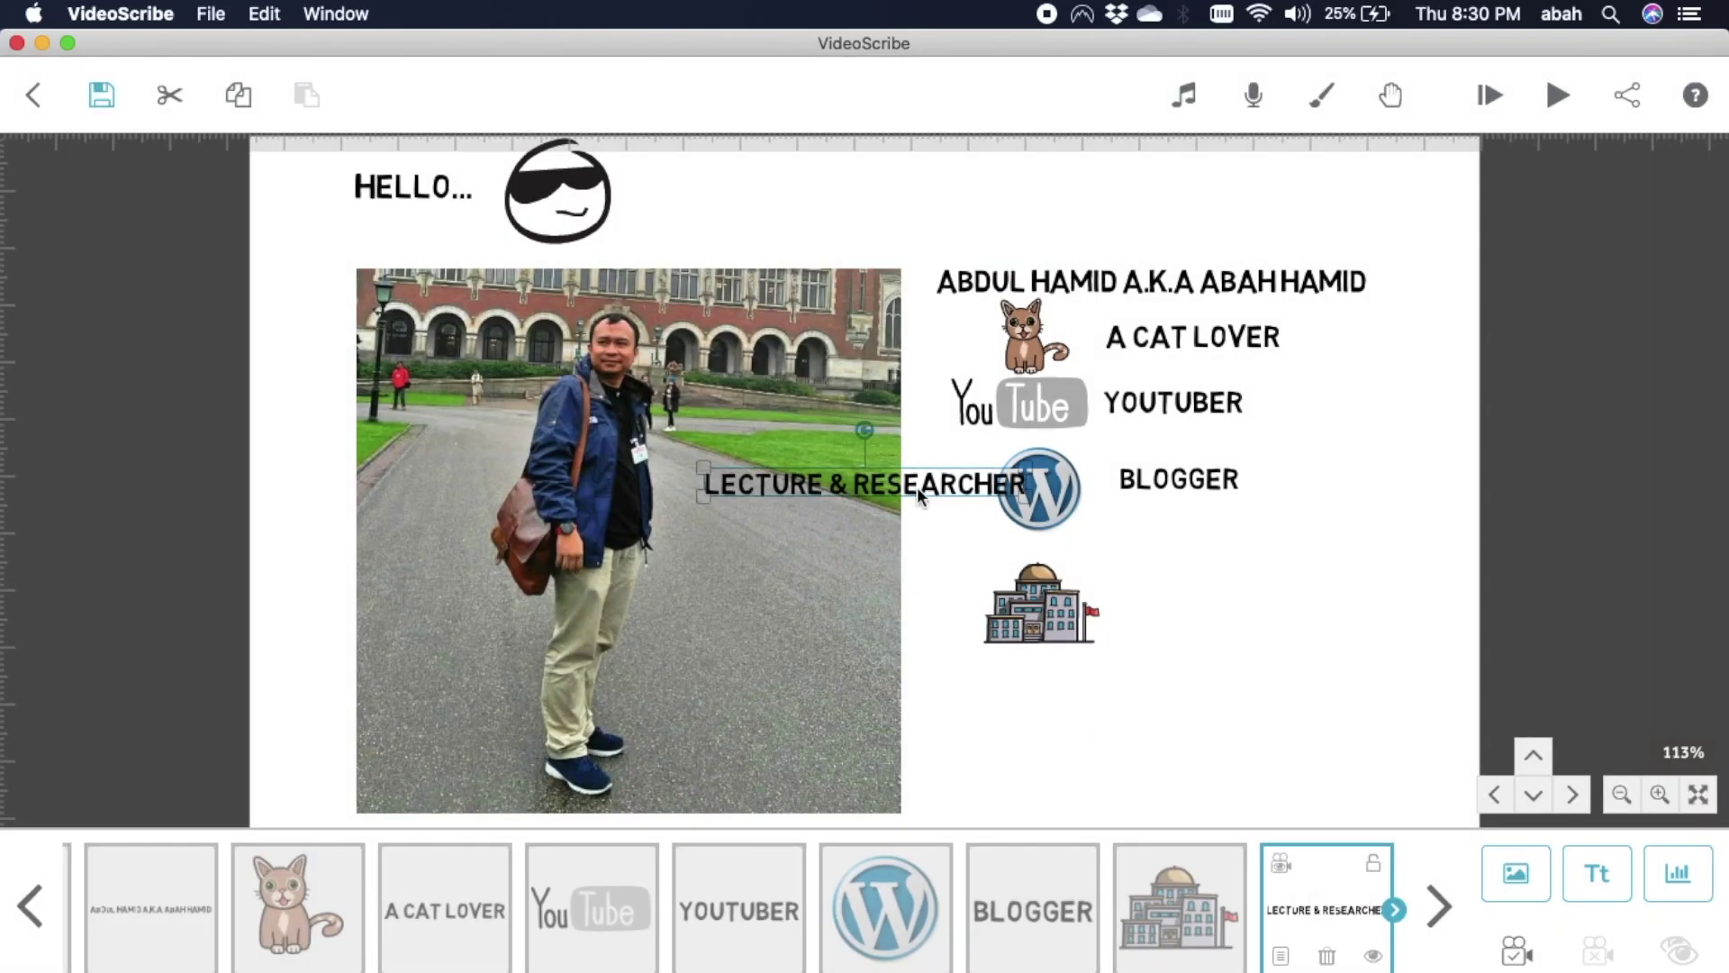
pyautogui.moveTo(916, 486); pyautogui.dragTo(1329, 589)
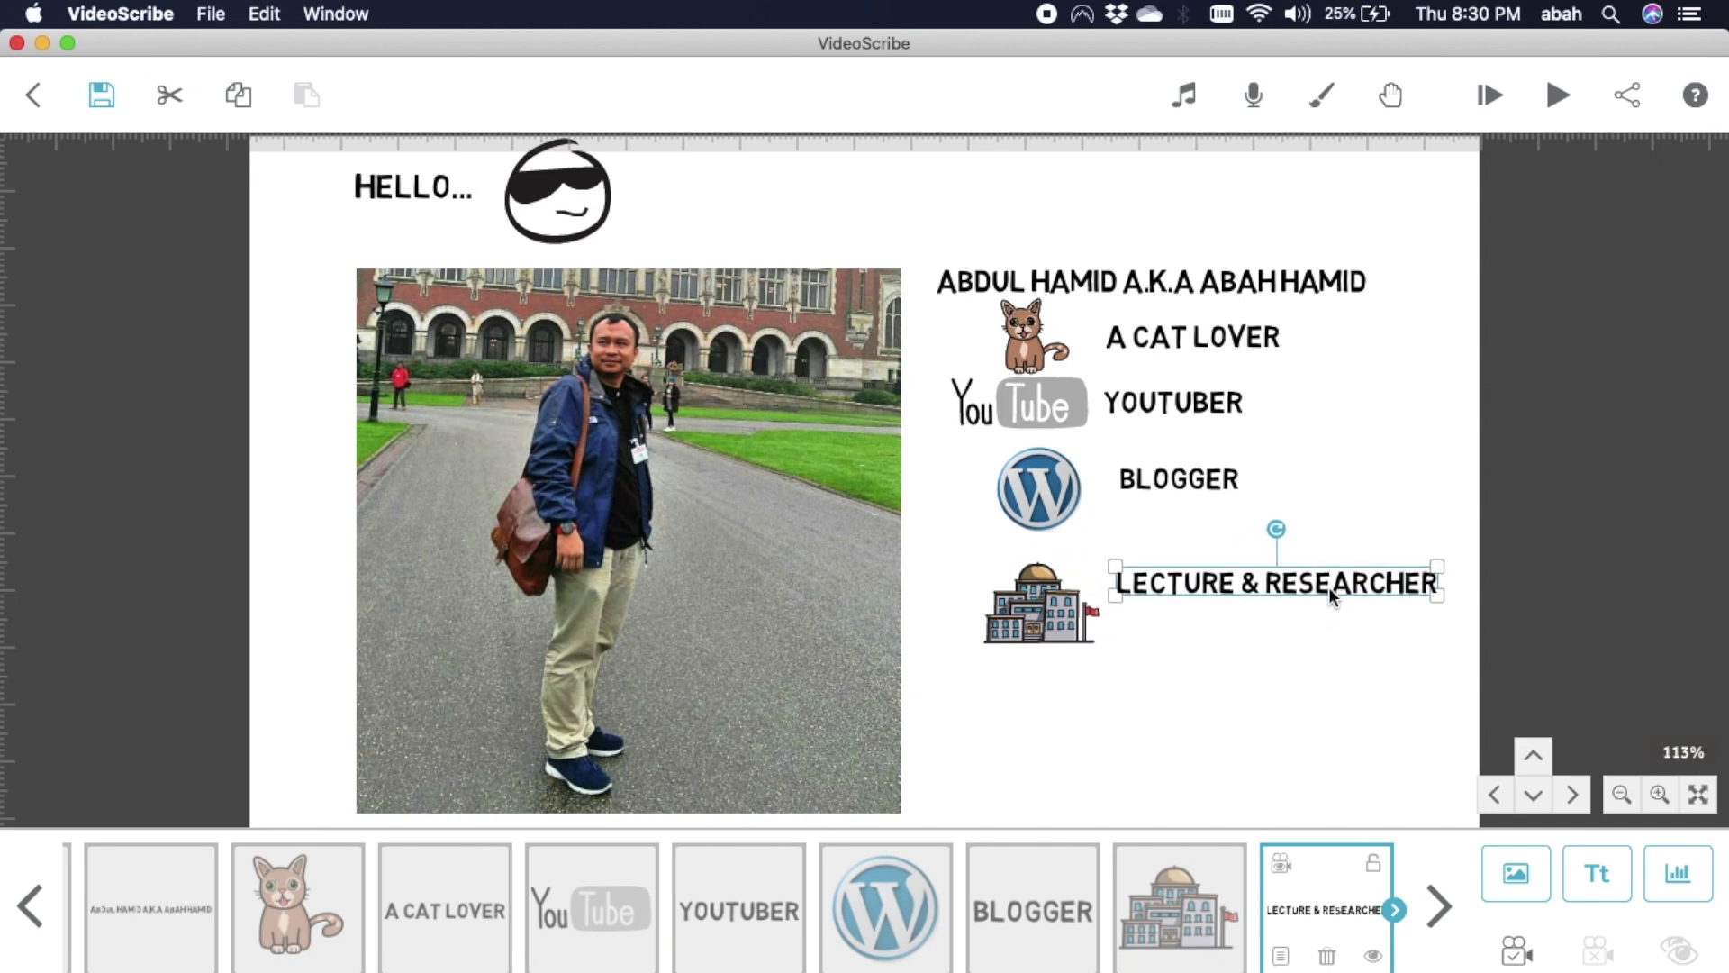
pyautogui.click(1250, 678)
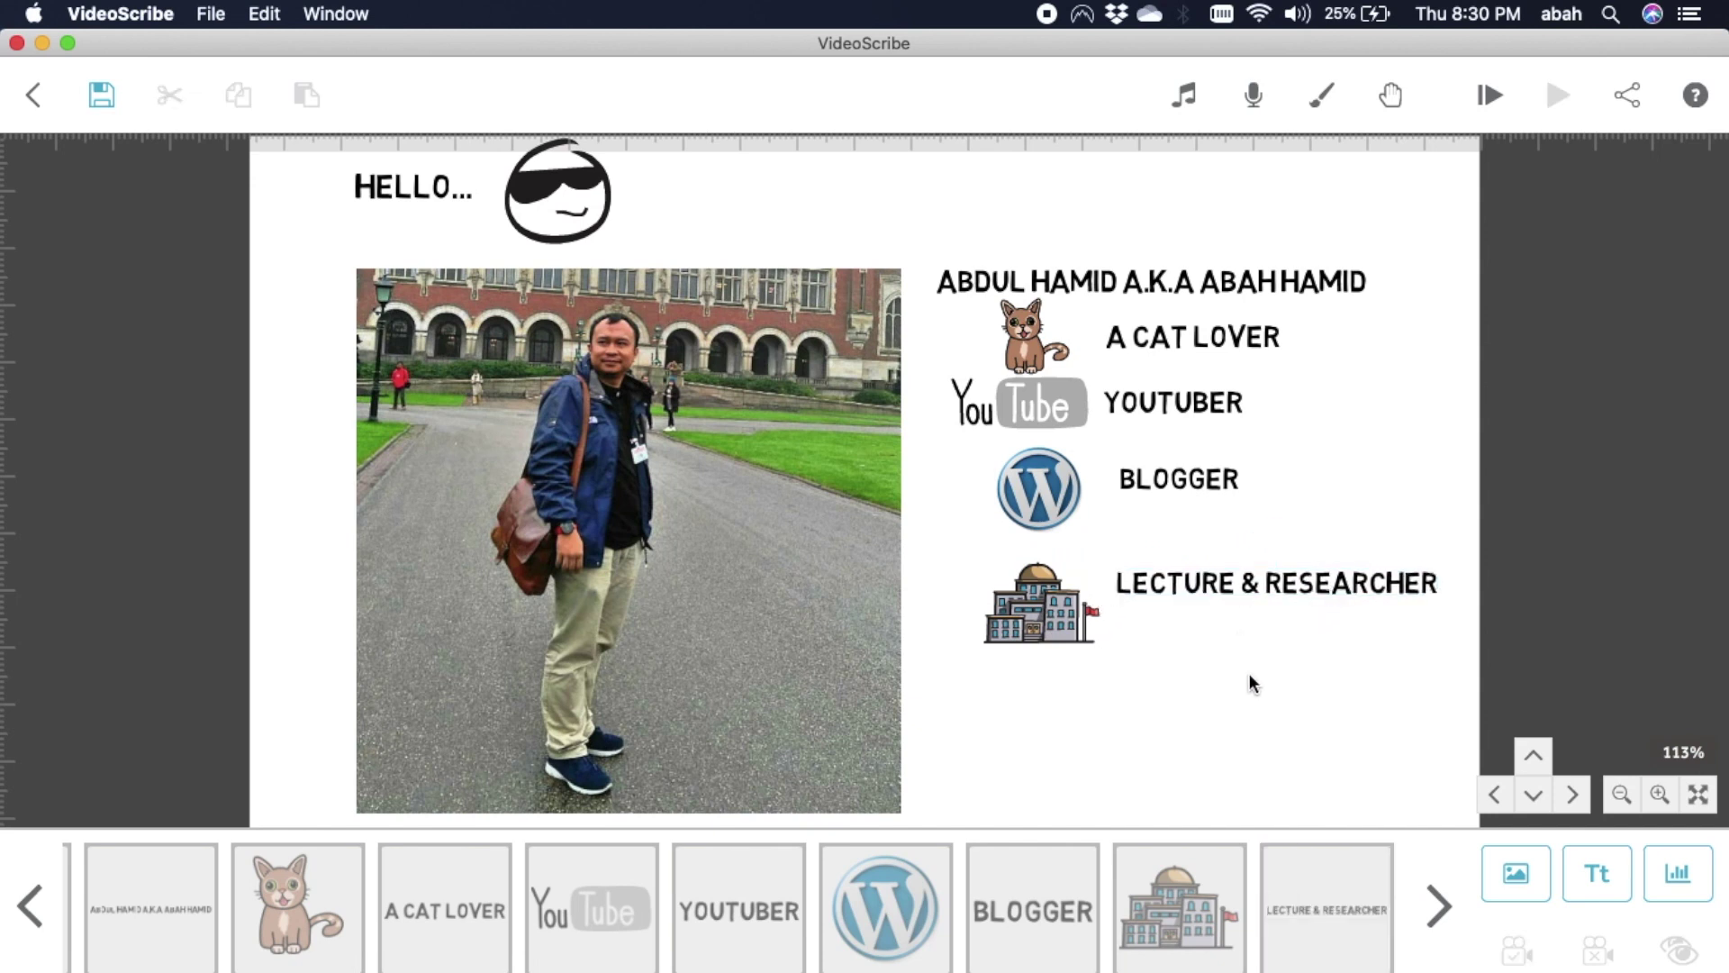
pyautogui.click(1302, 594)
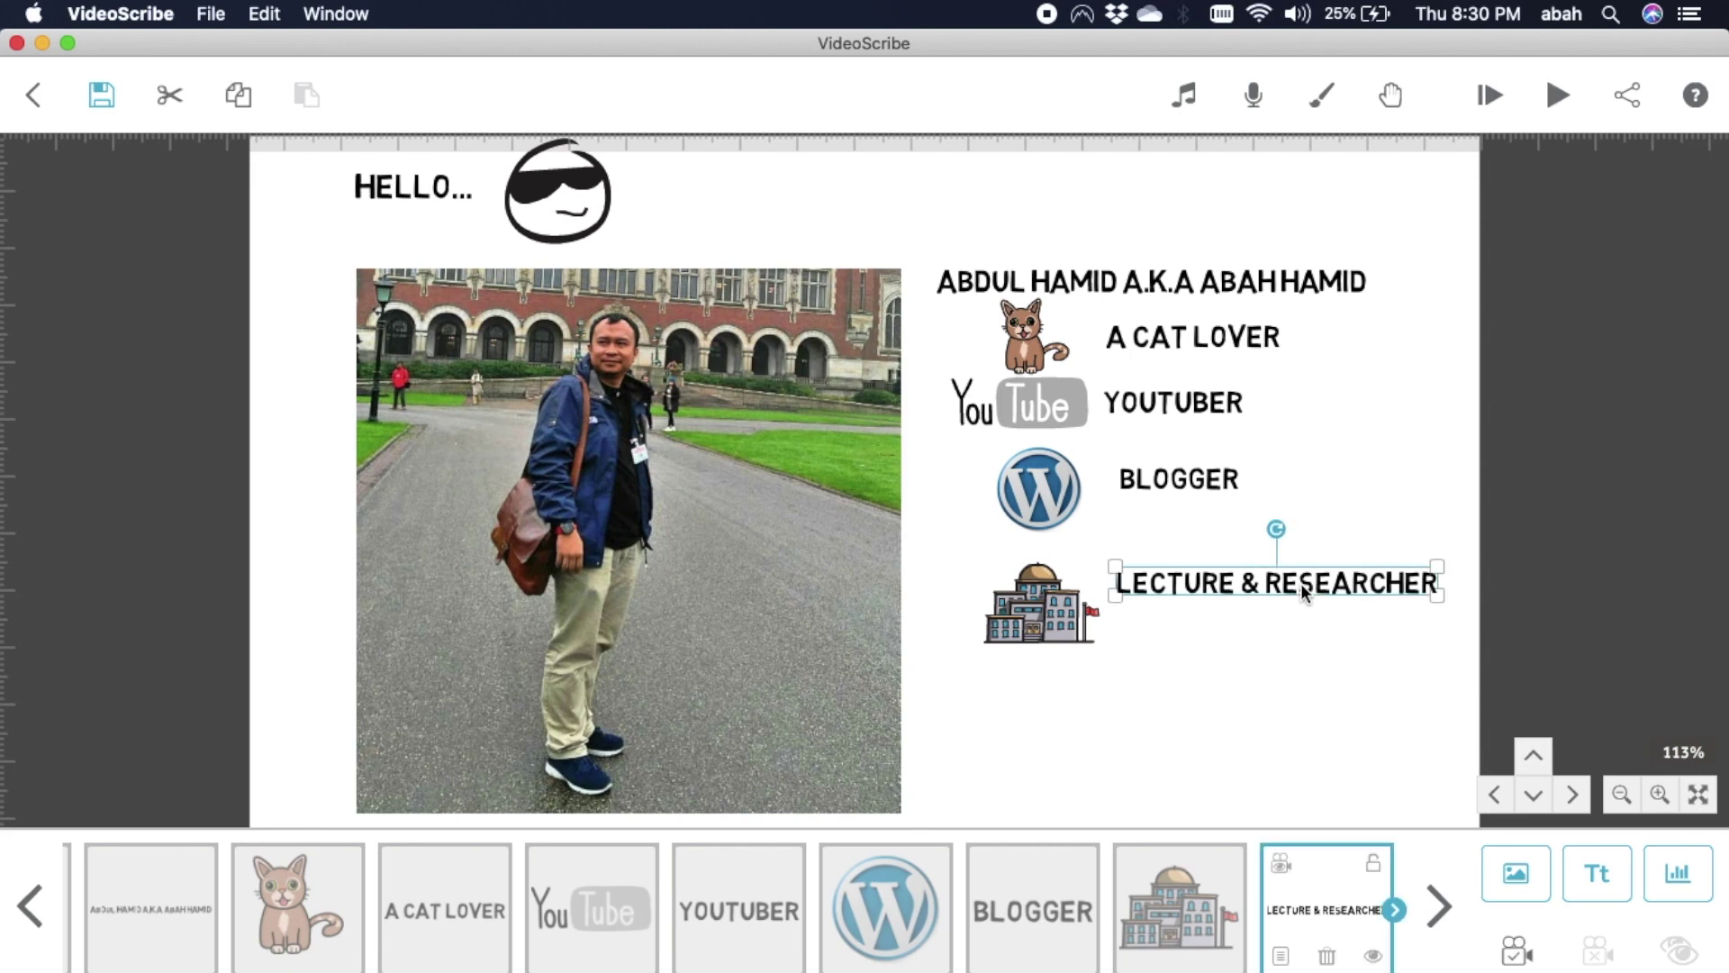
# Add an 'r' to the label's wording and review its graphic filters and animation styles.
pyautogui.doubleClick(1303, 594)
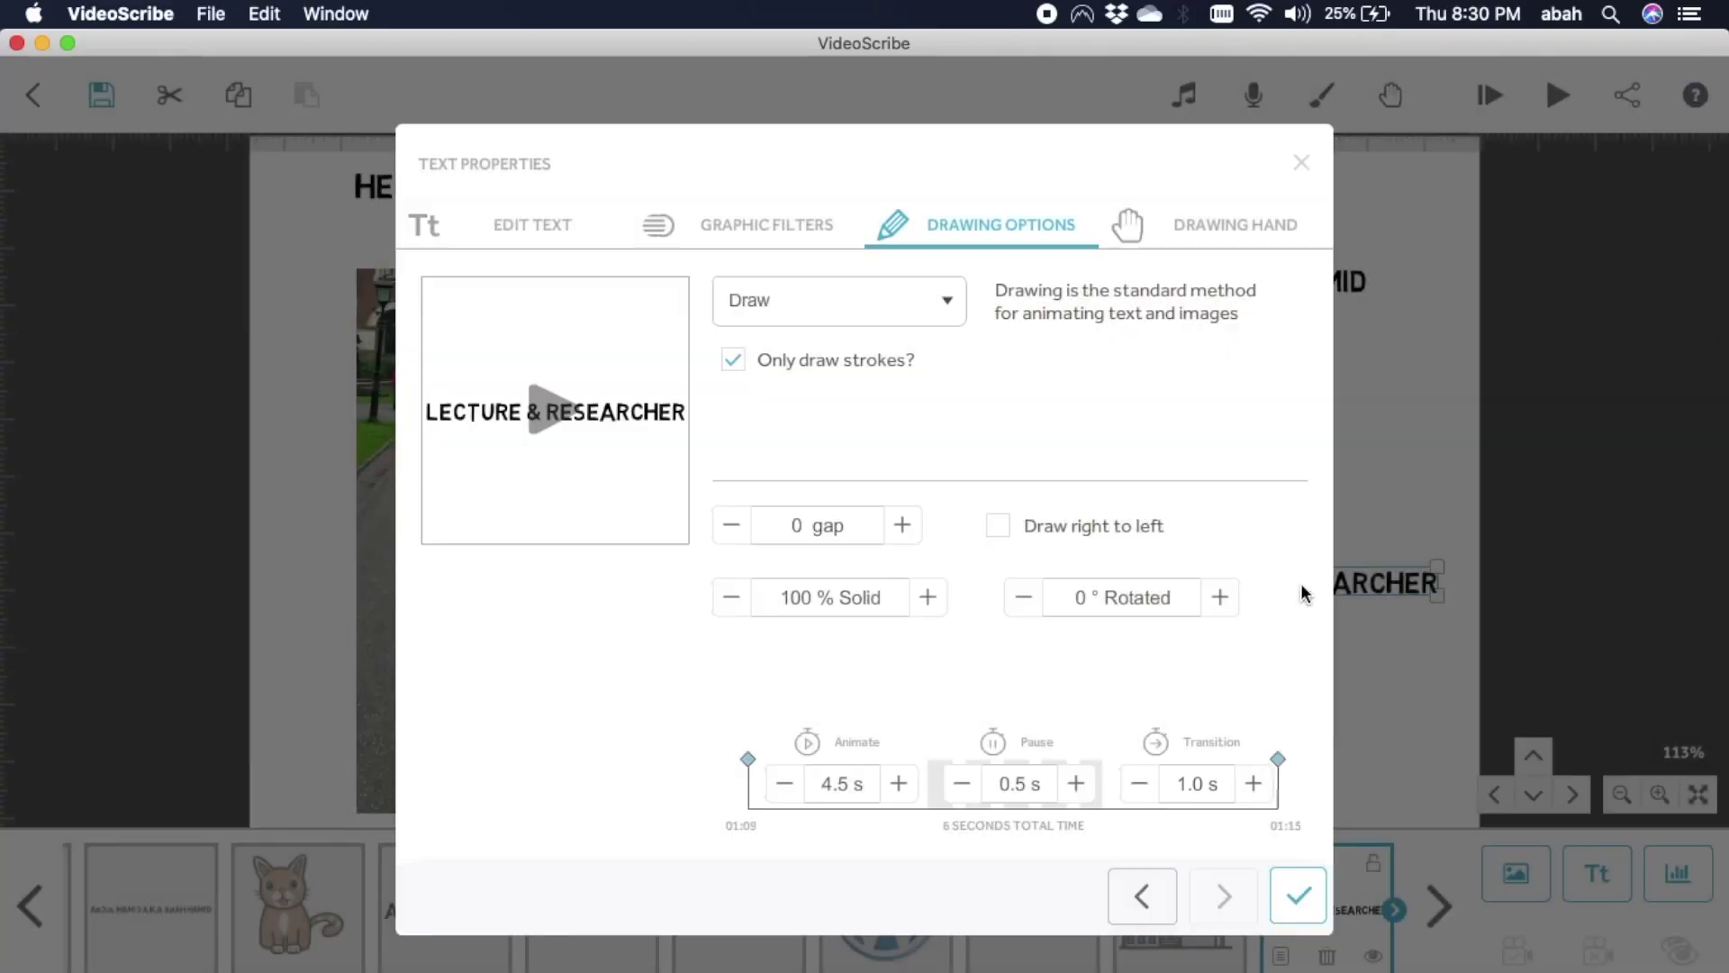
pyautogui.click(428, 234)
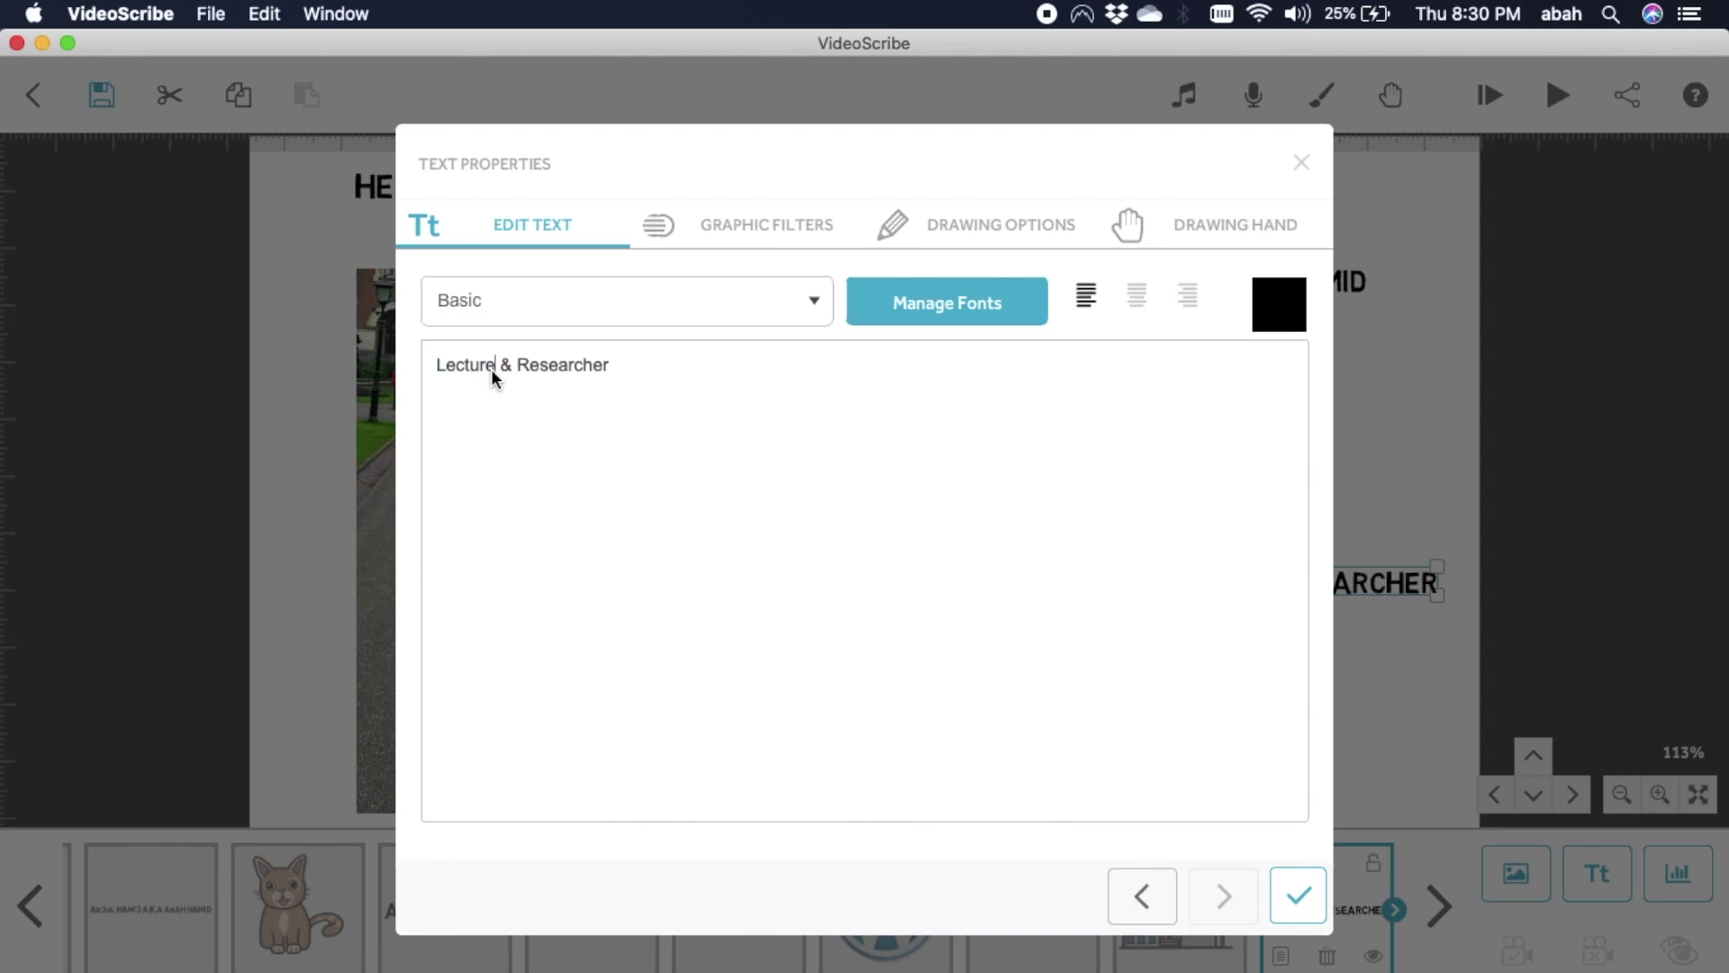
pyautogui.write('r')
pyautogui.click(770, 231)
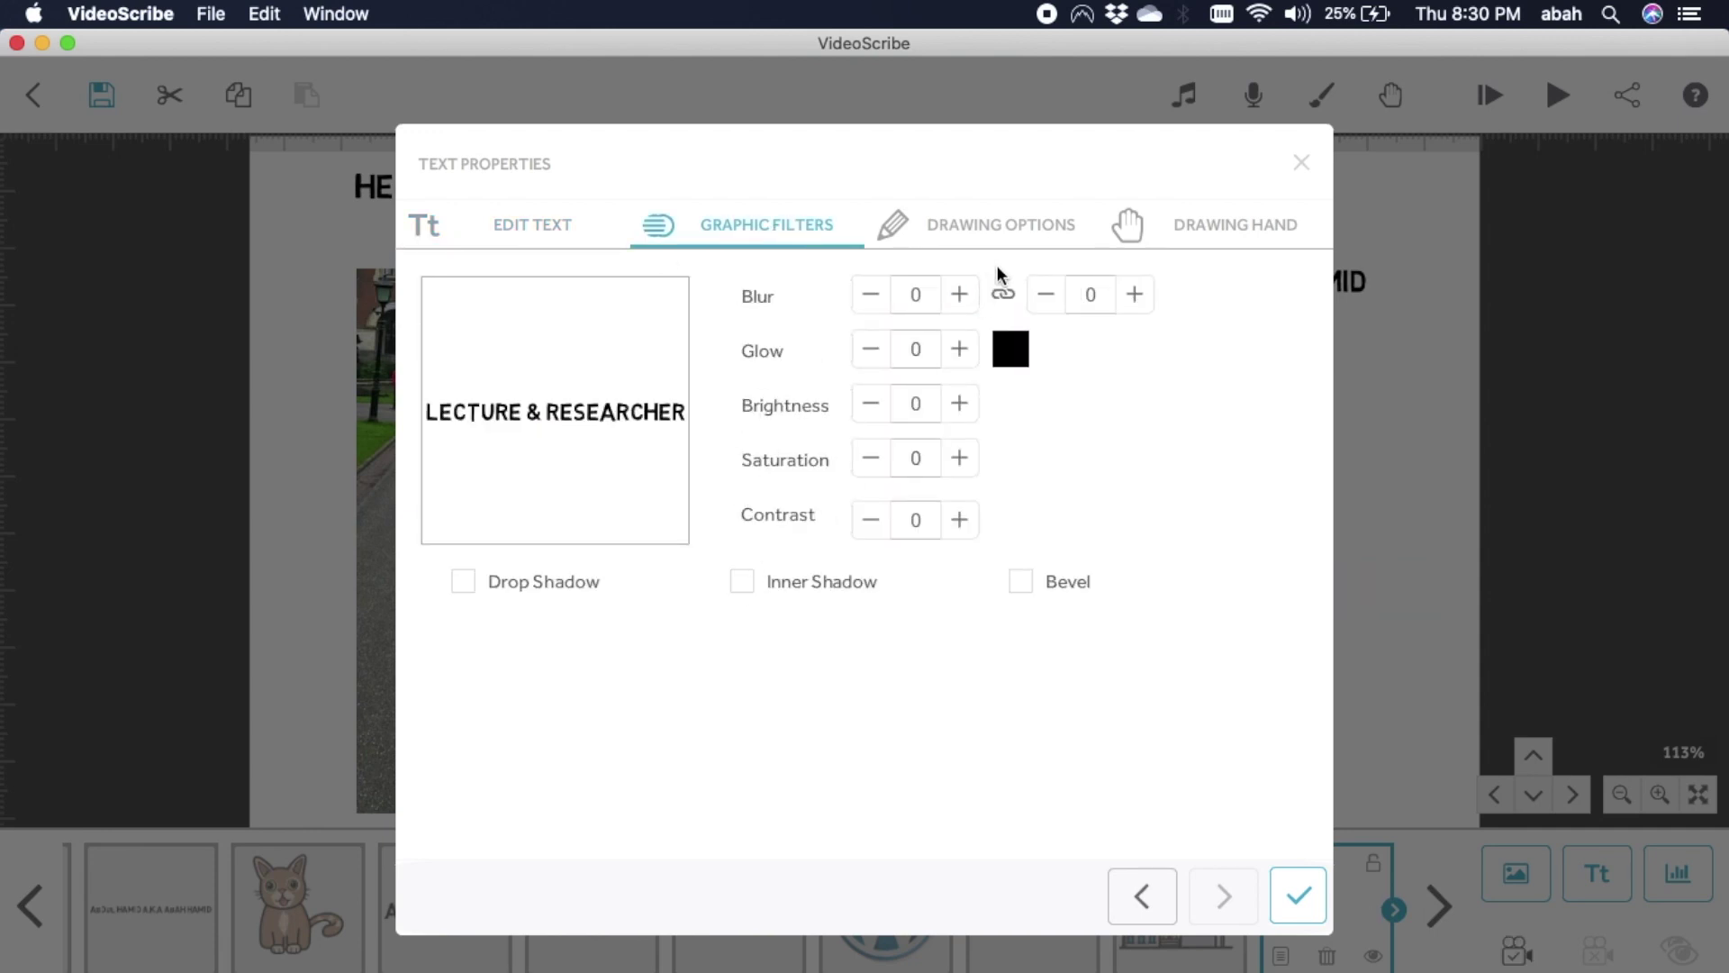
pyautogui.click(1016, 229)
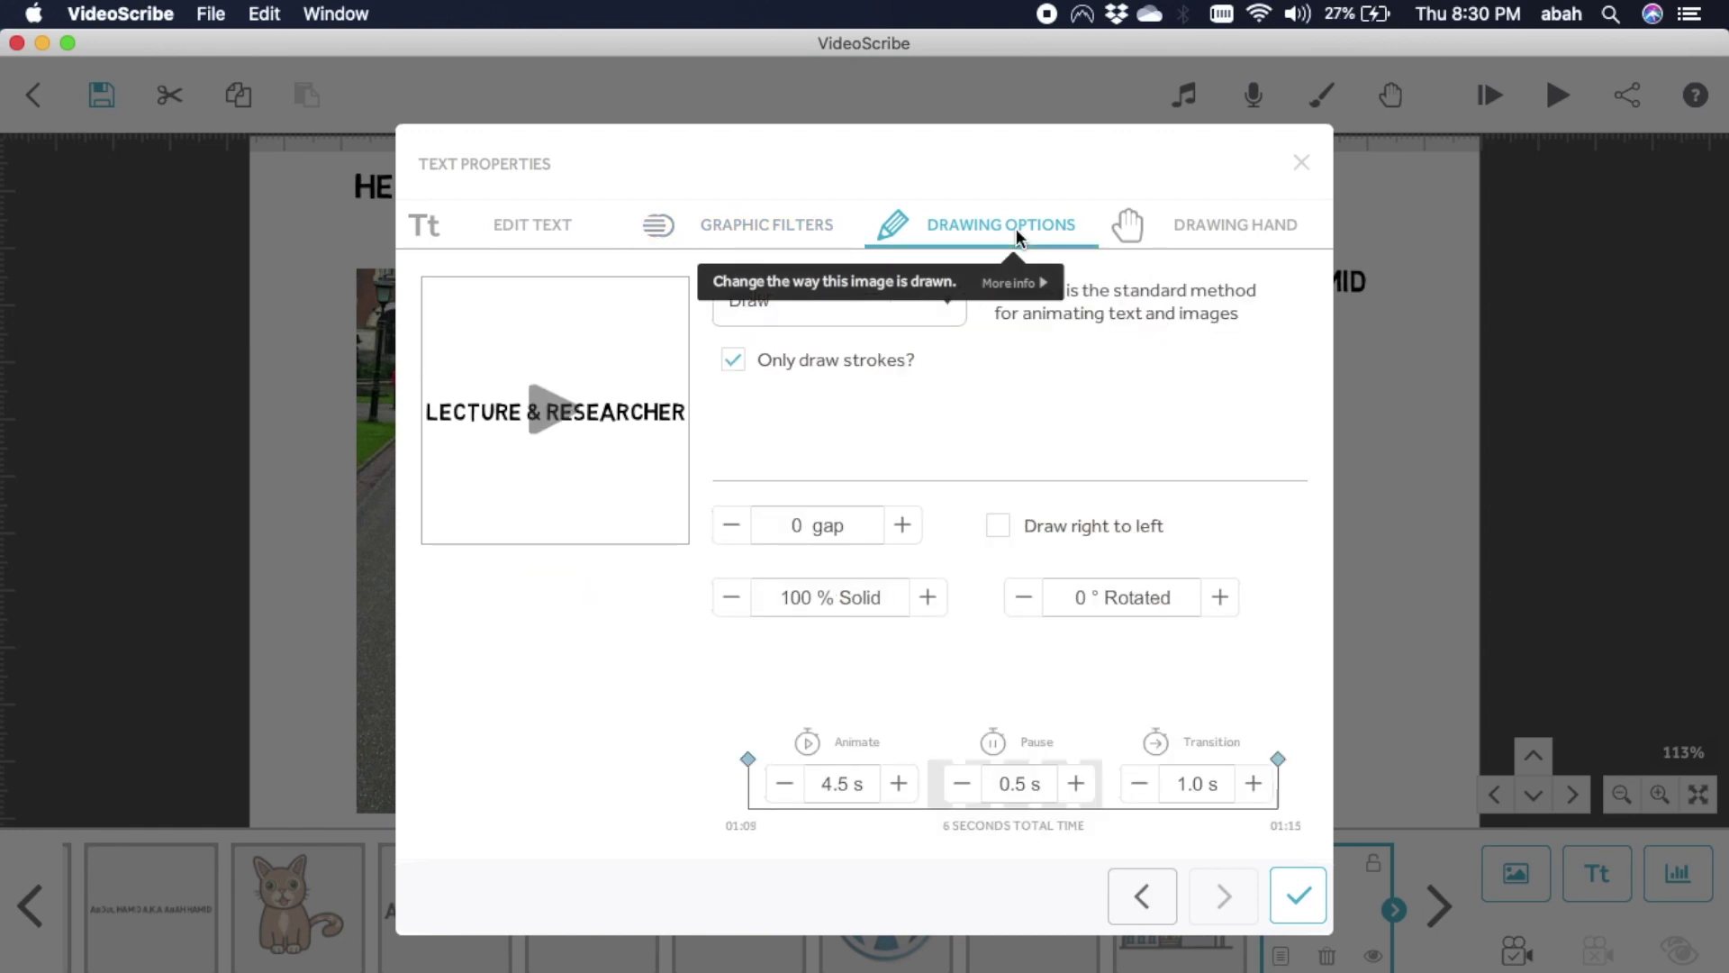
pyautogui.click(951, 299)
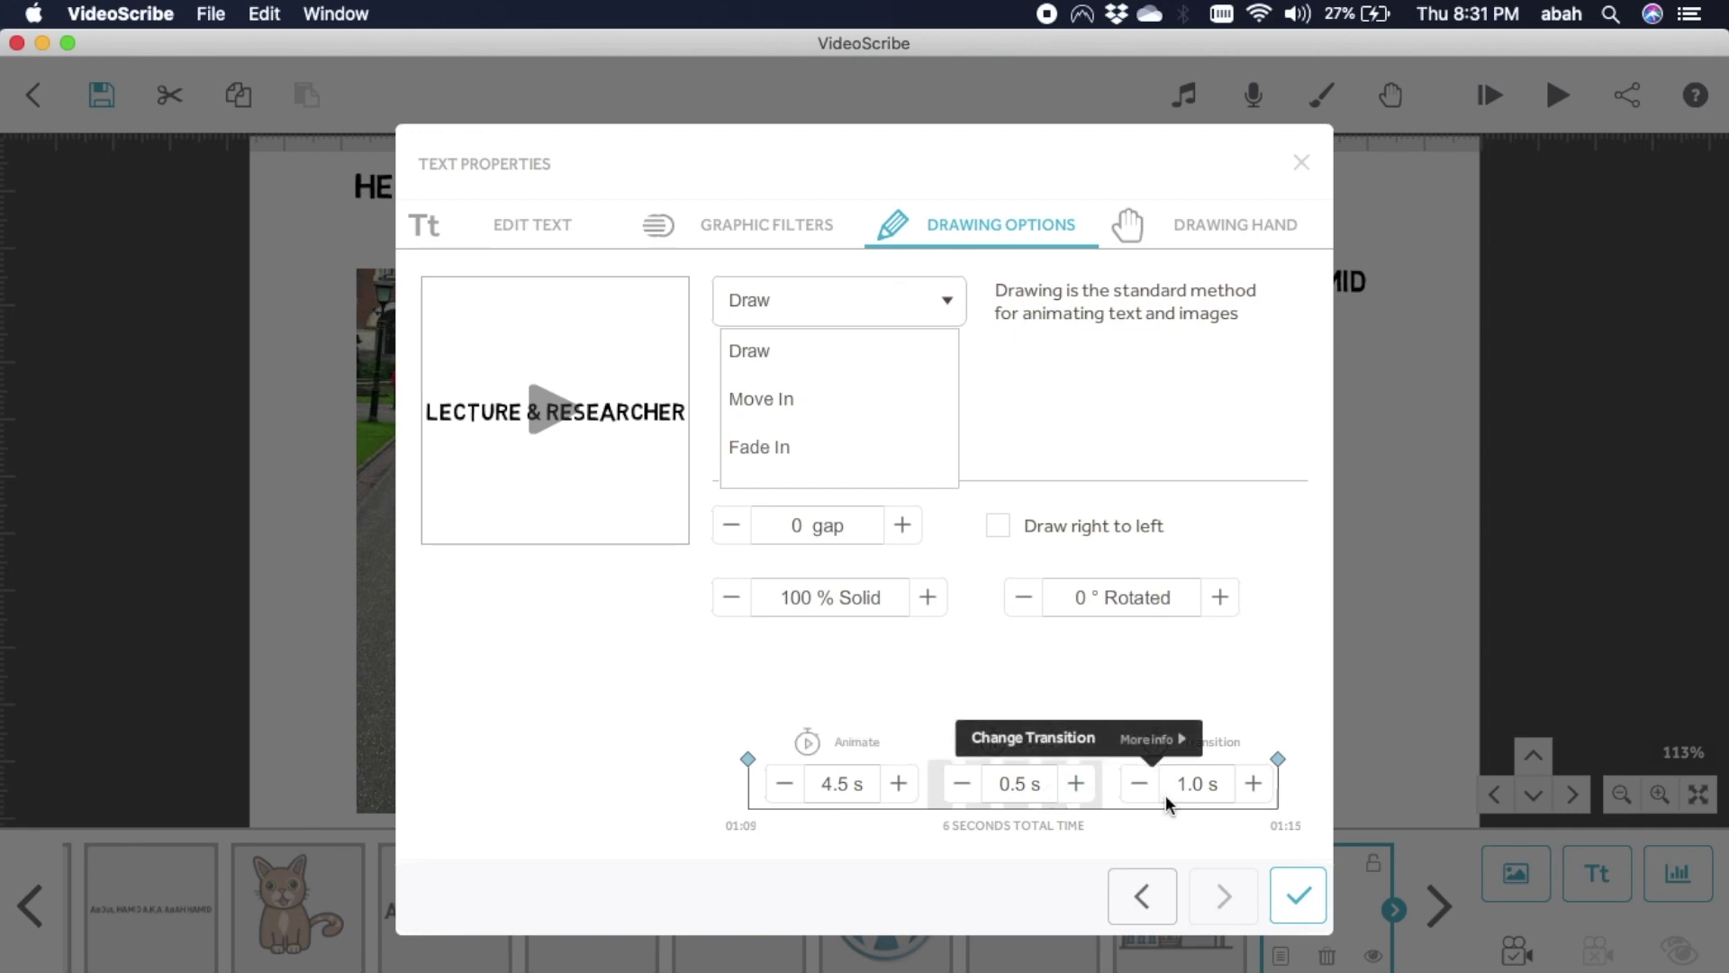
# Preview the first hand, no hand and mechanical-arm drawing hands, then close without applying.
pyautogui.click(1203, 223)
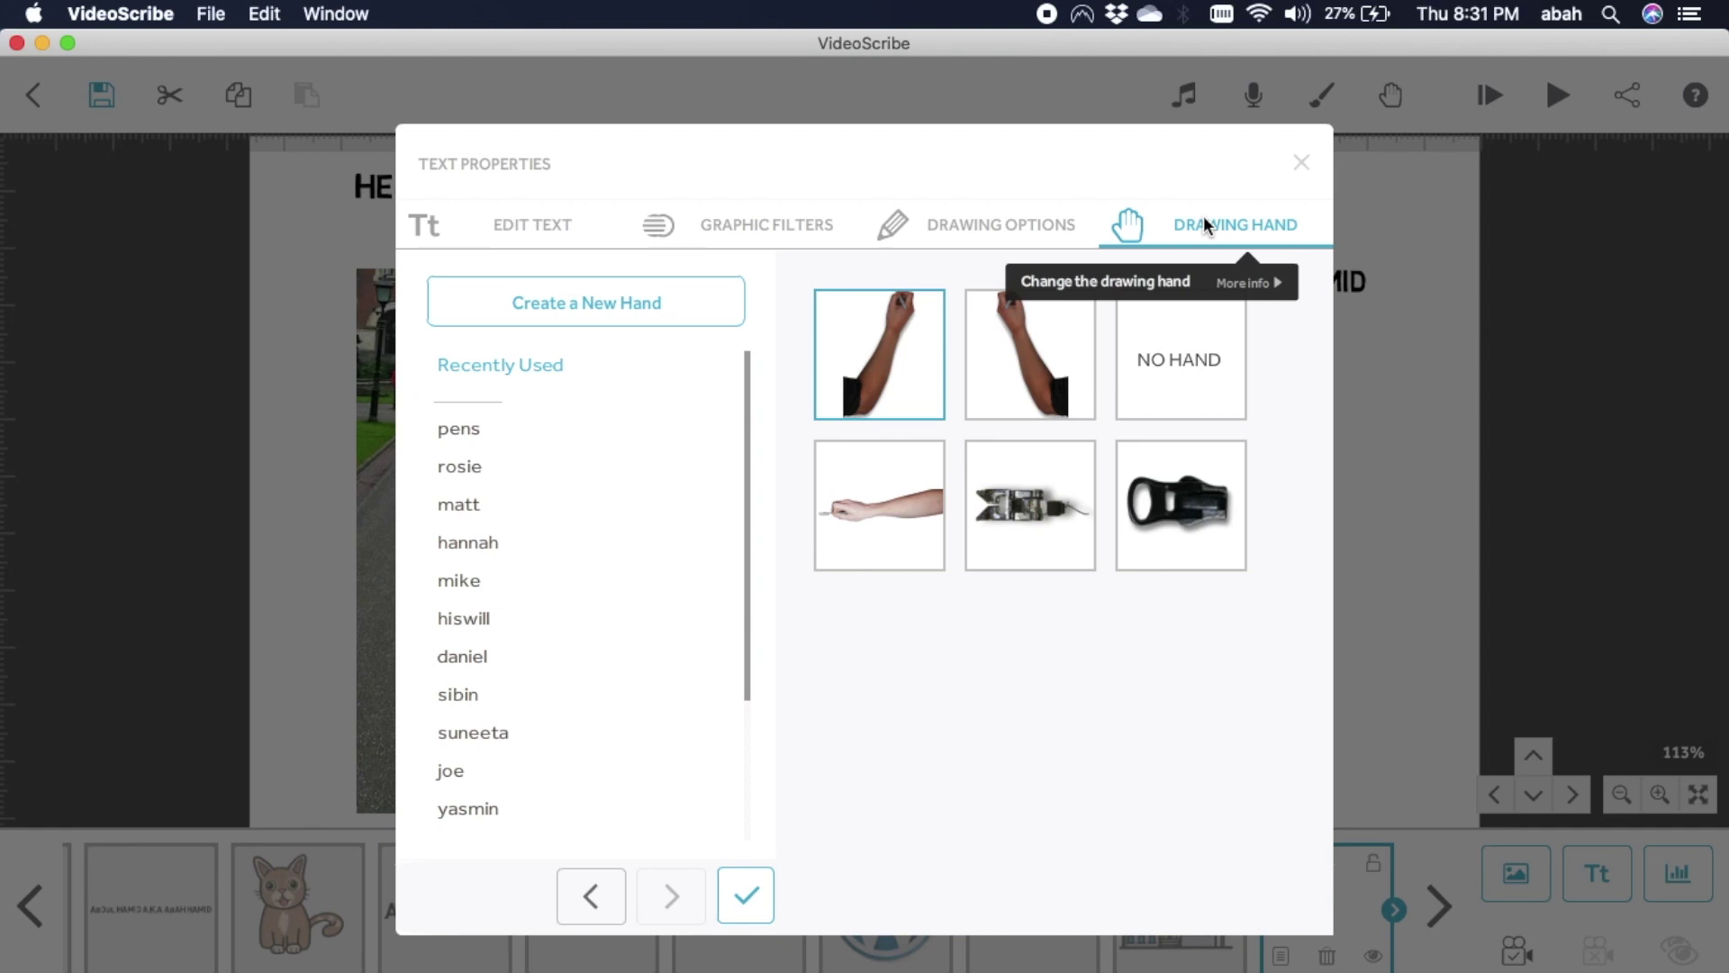
pyautogui.click(905, 372)
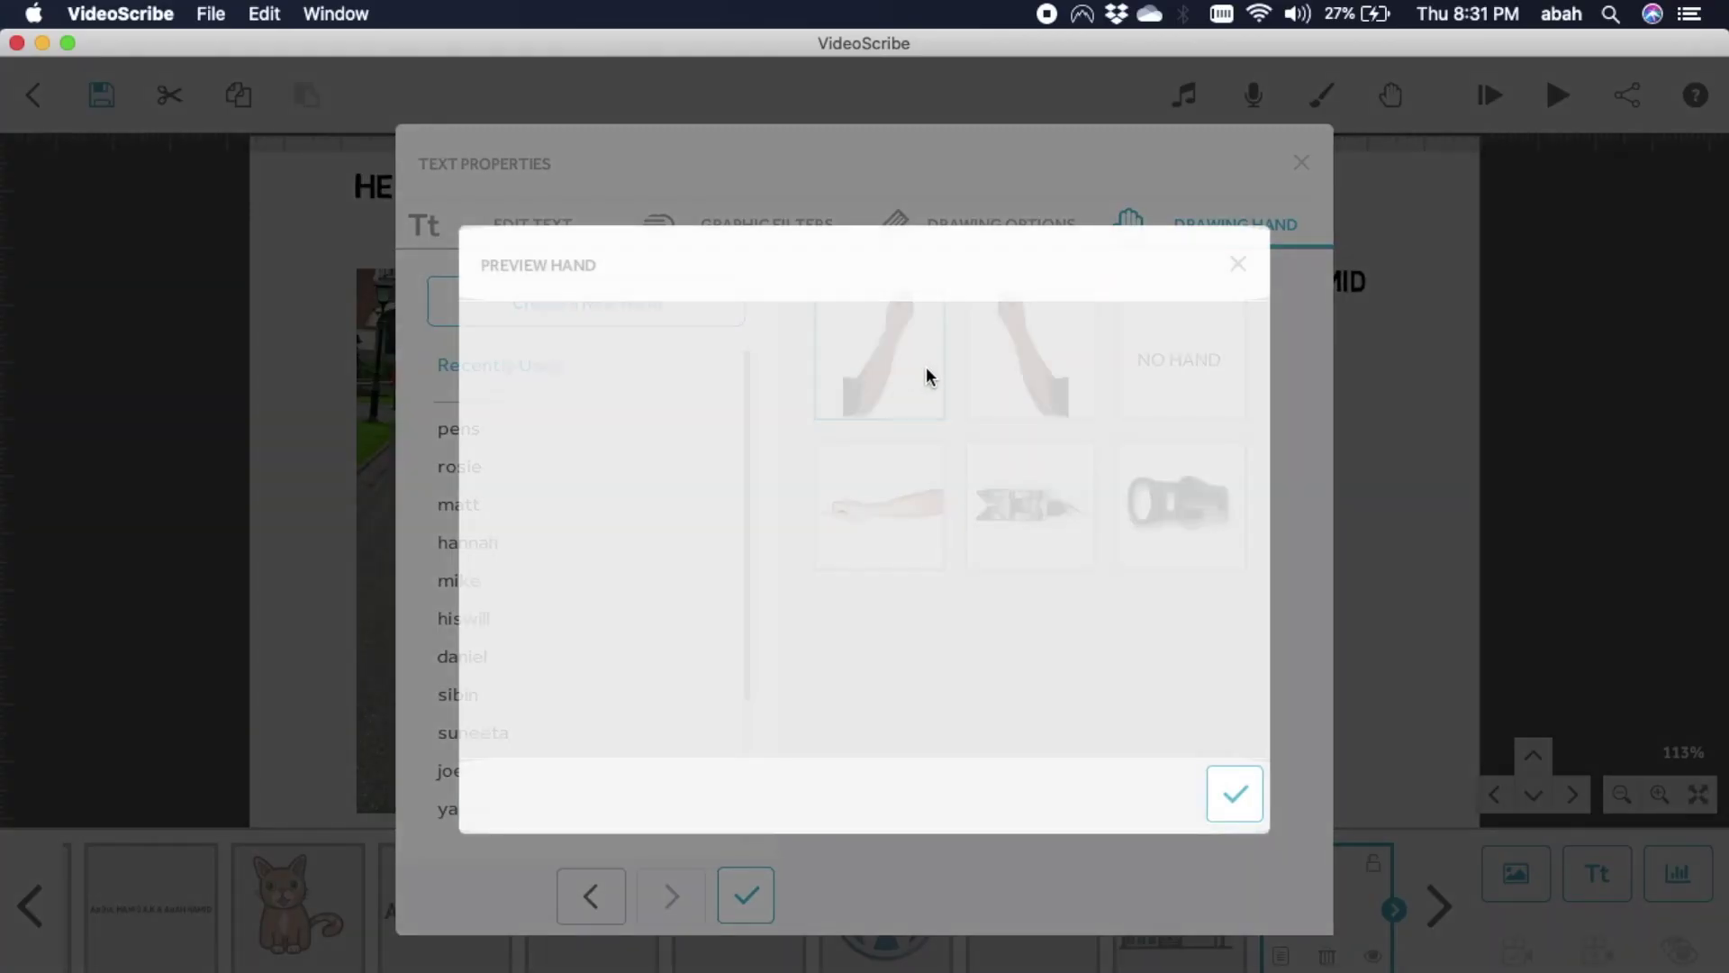
pyautogui.click(1239, 265)
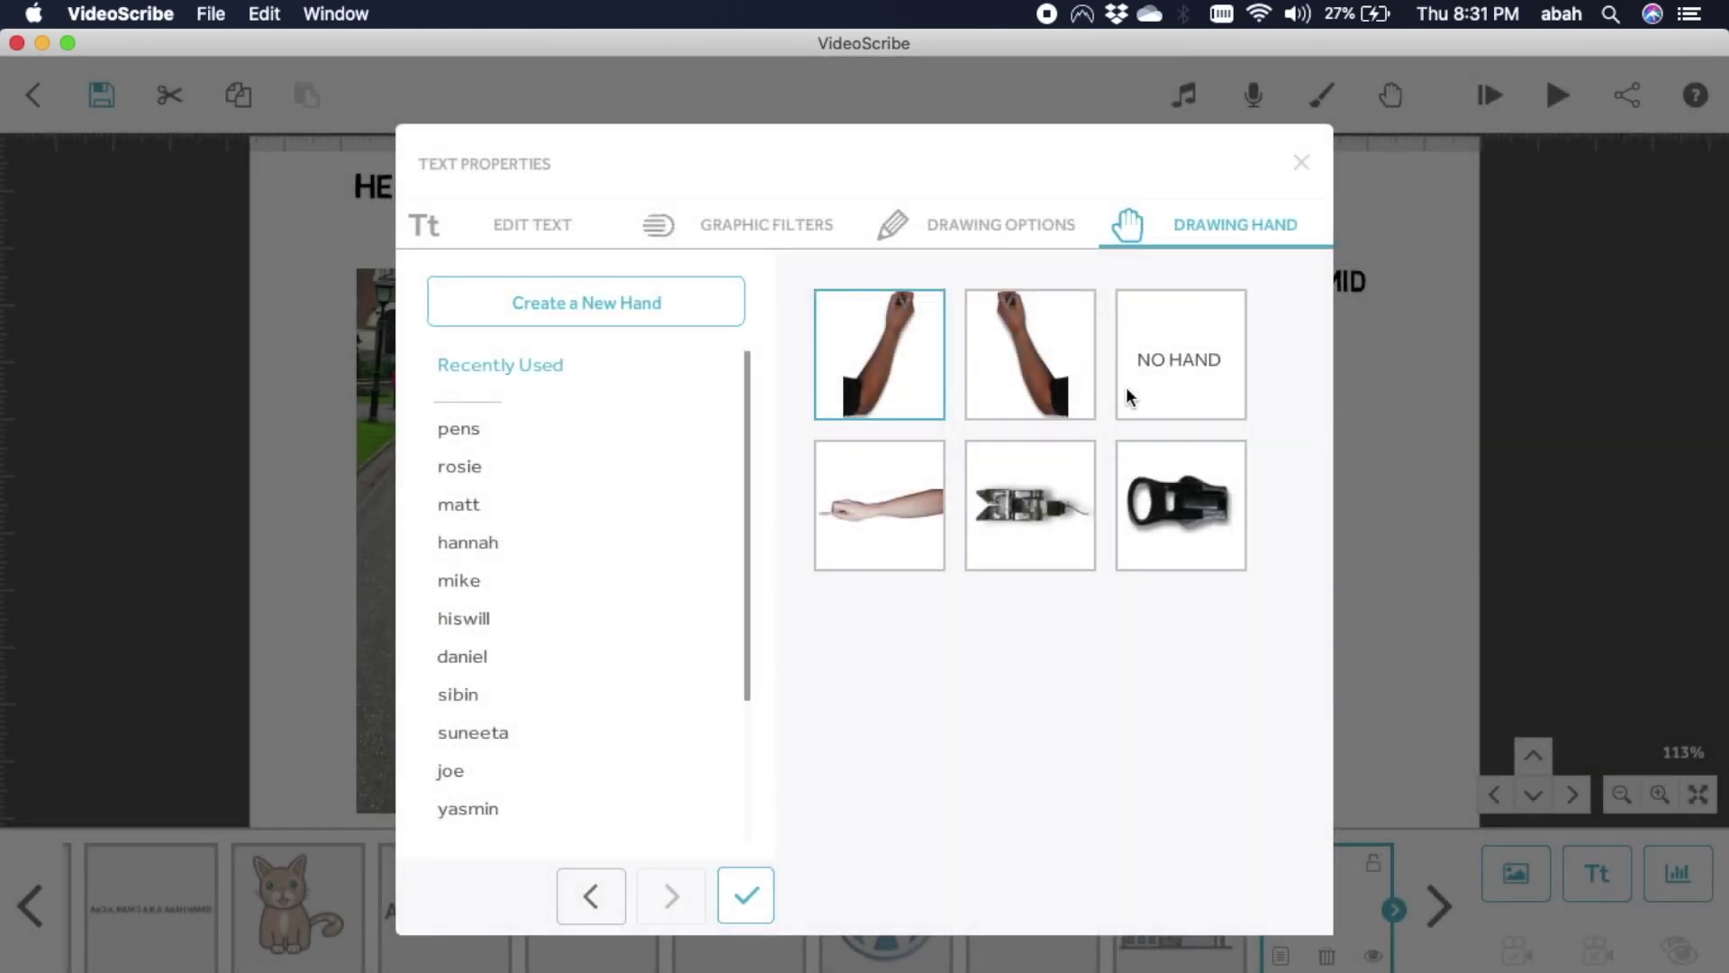
pyautogui.click(1139, 388)
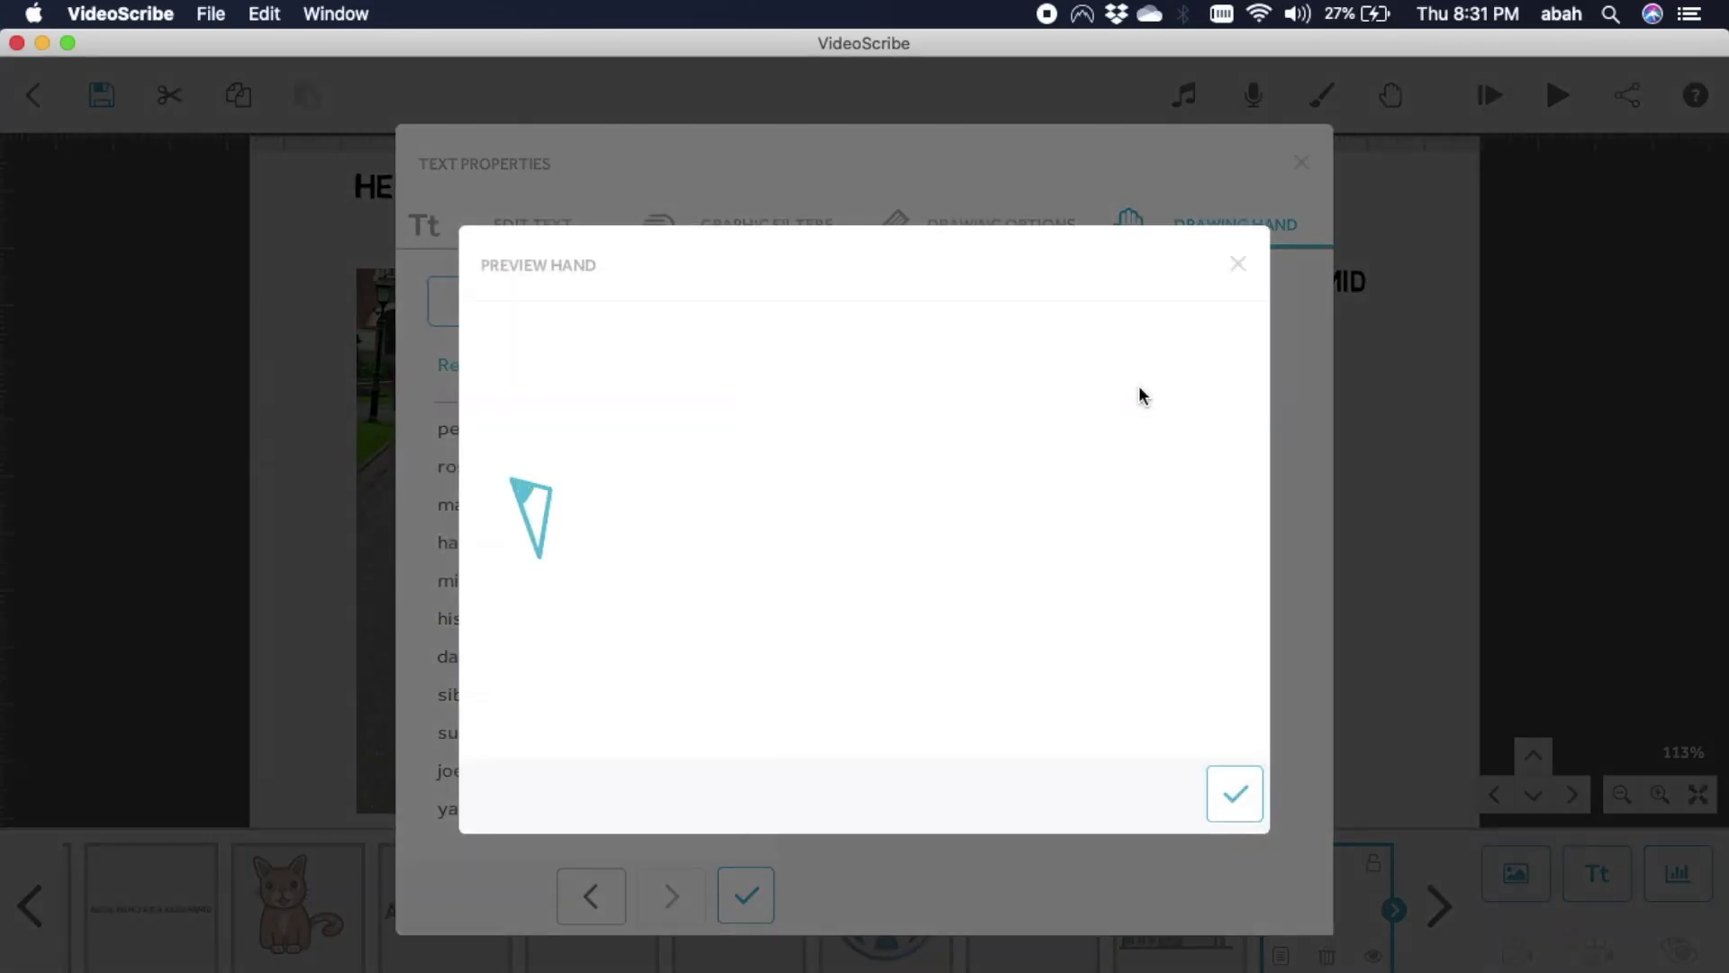
pyautogui.click(1239, 265)
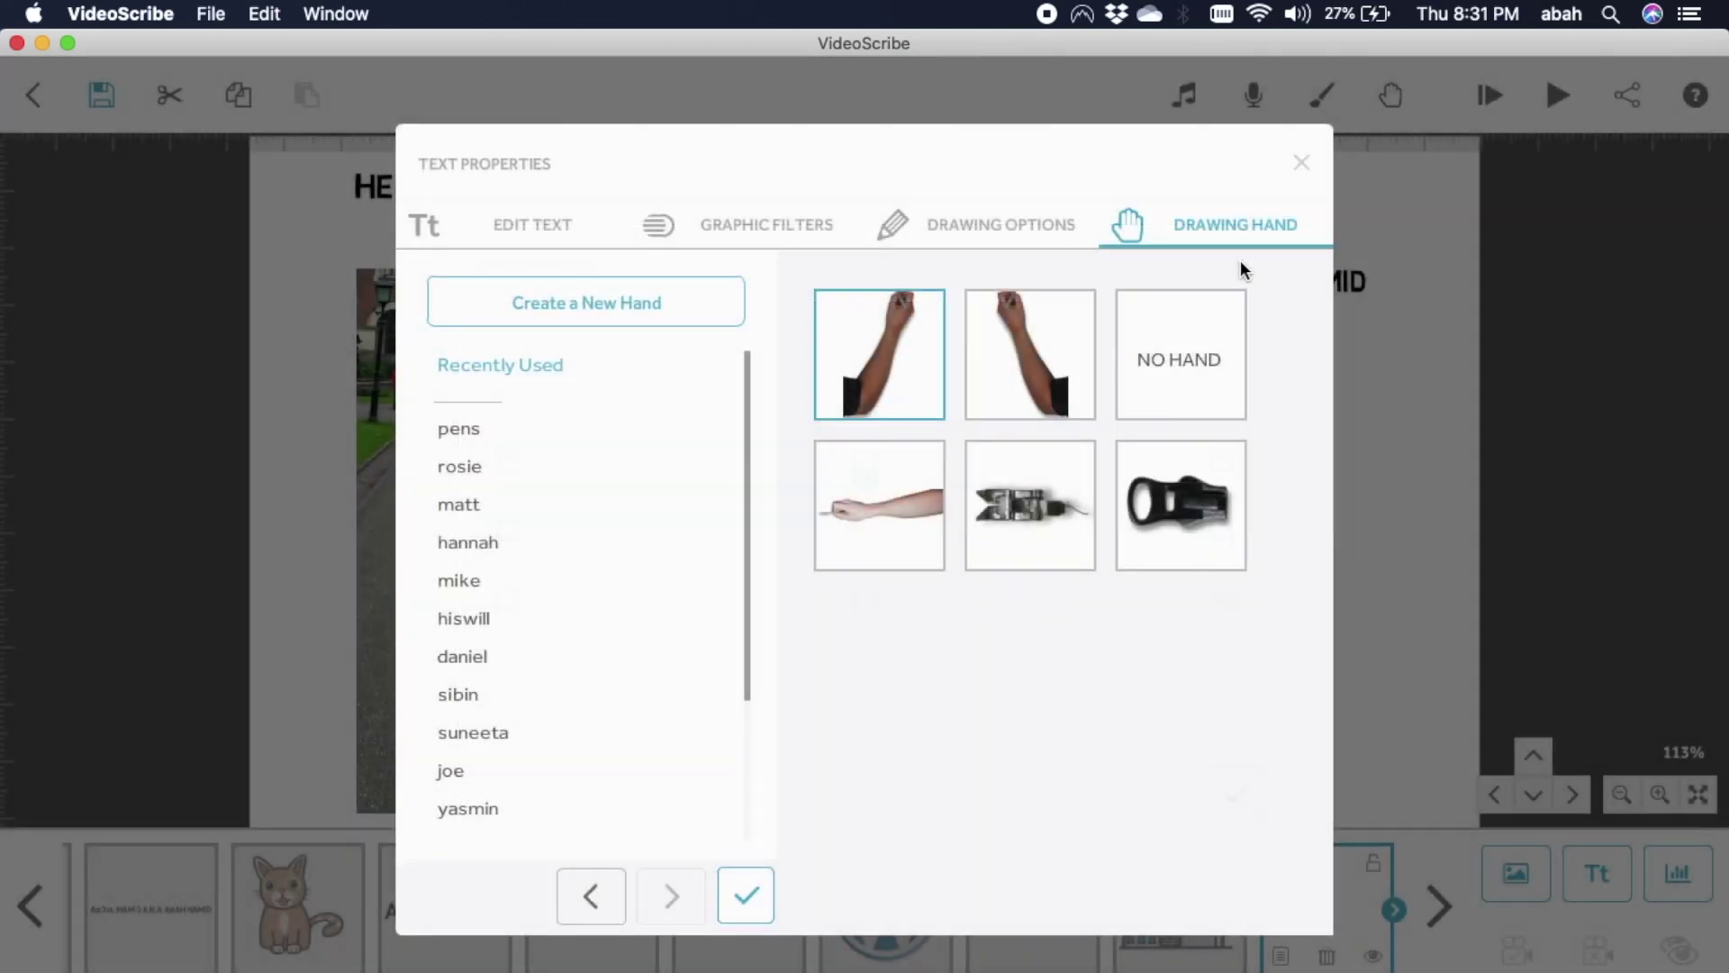
pyautogui.click(1025, 510)
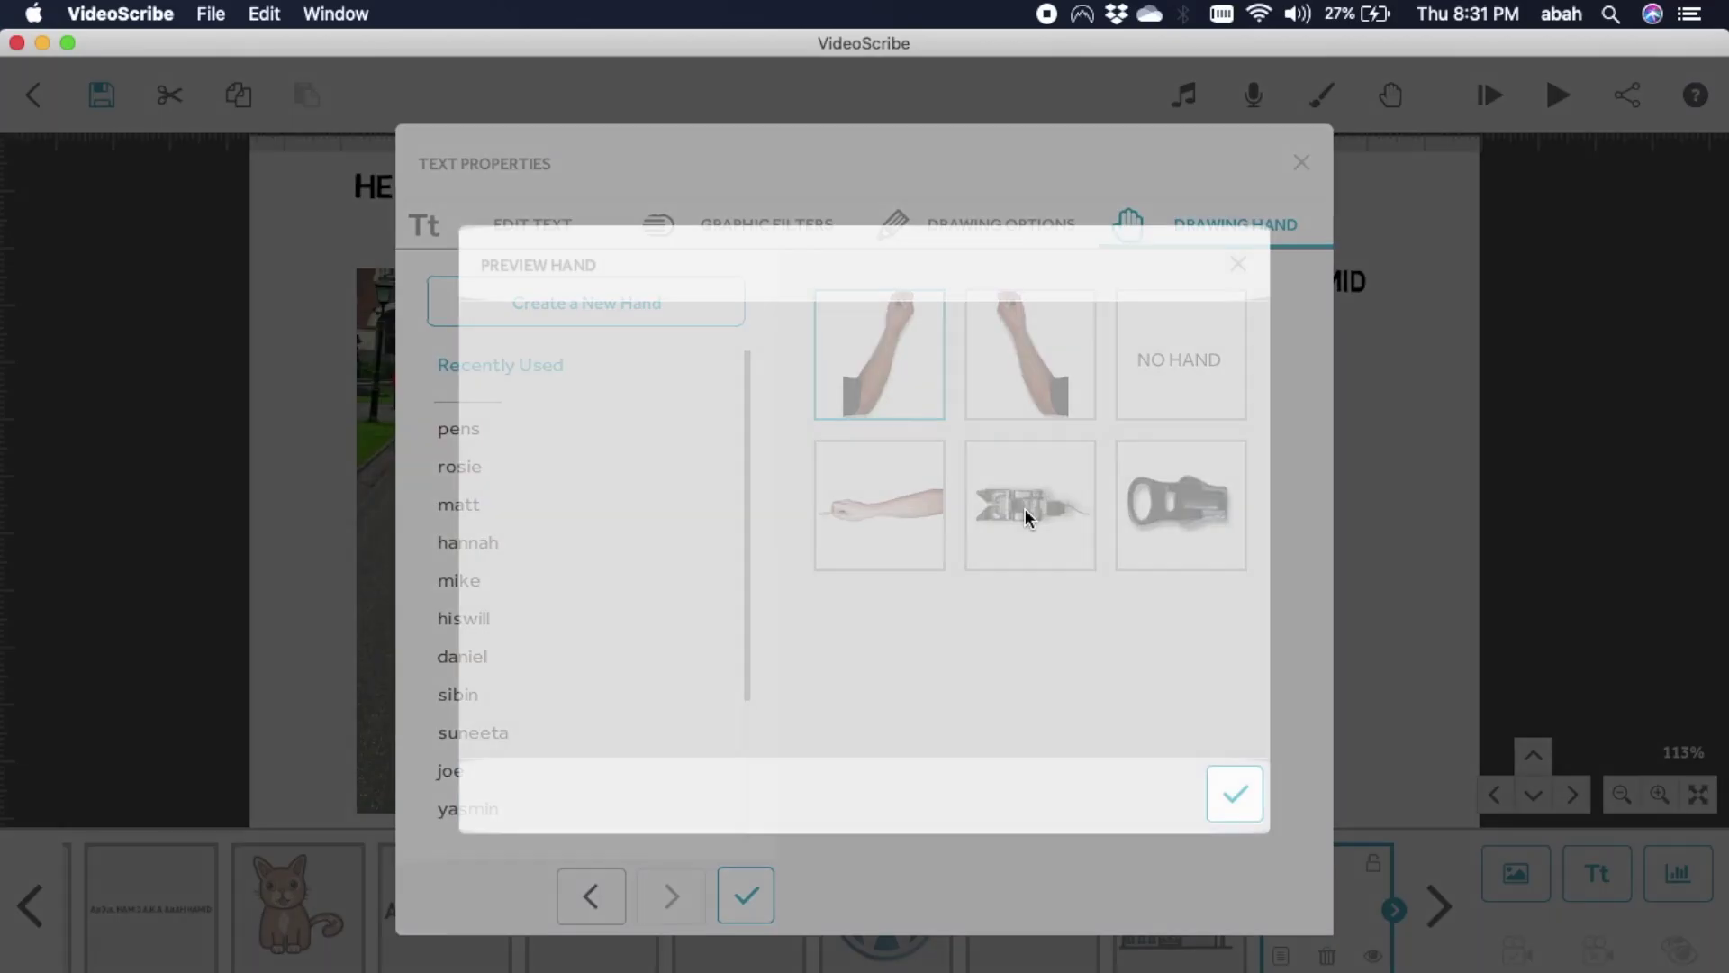
pyautogui.click(1237, 265)
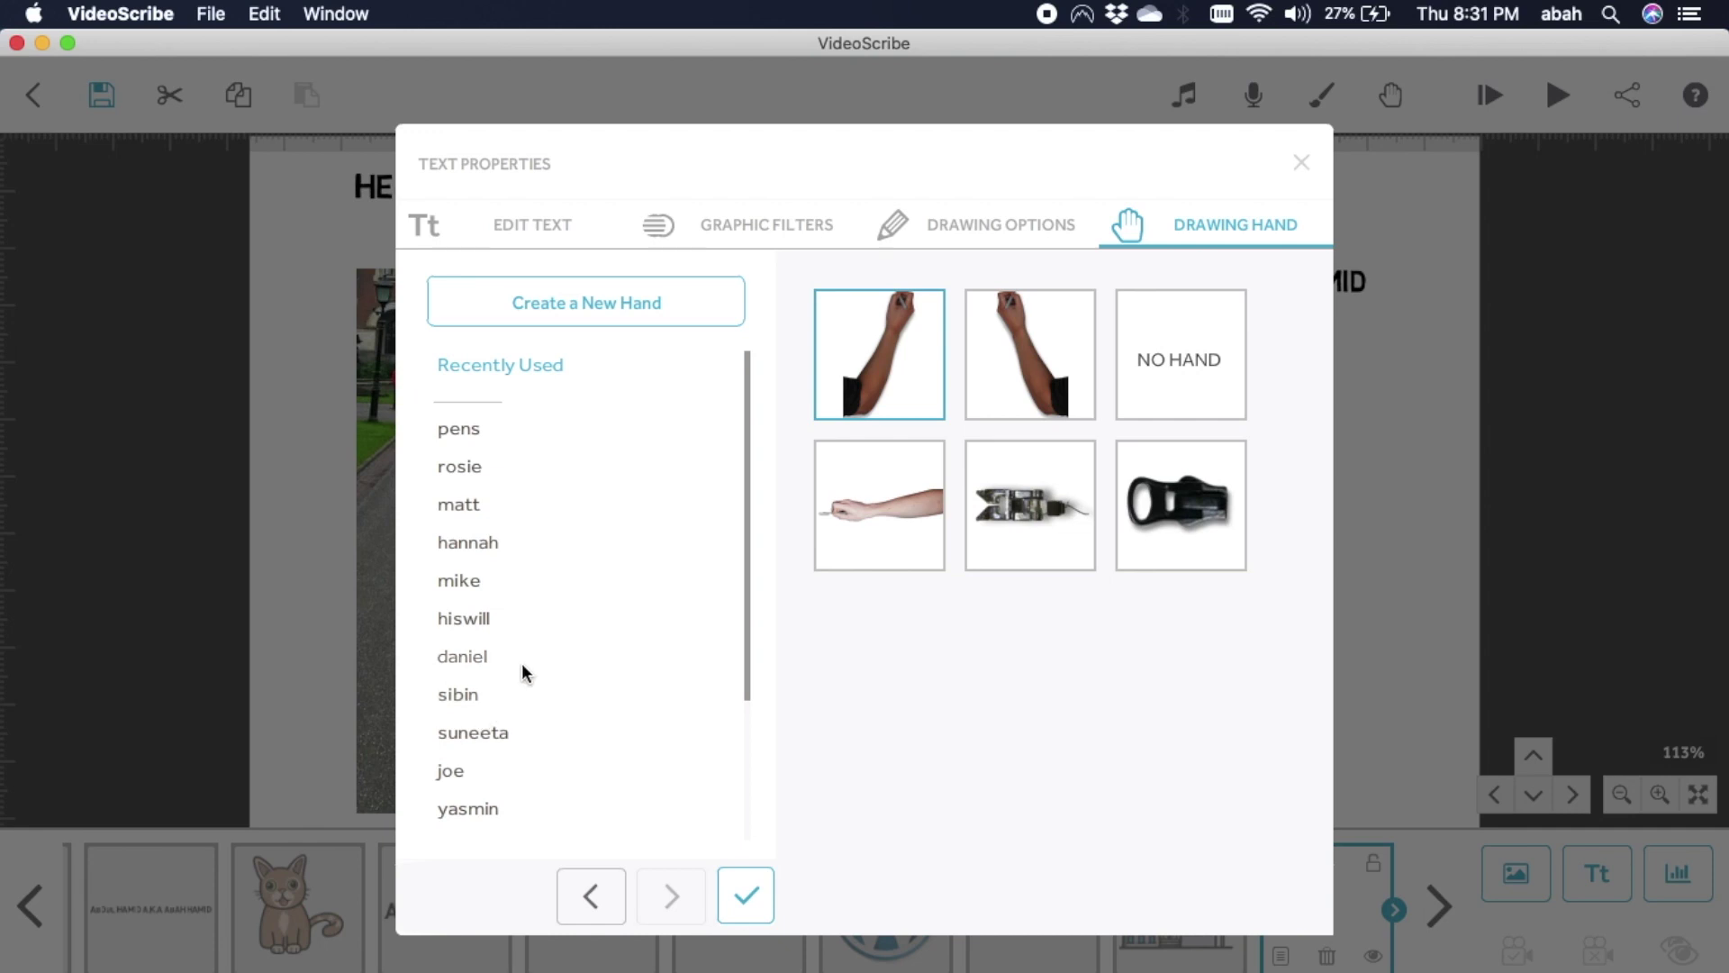
pyautogui.click(1302, 163)
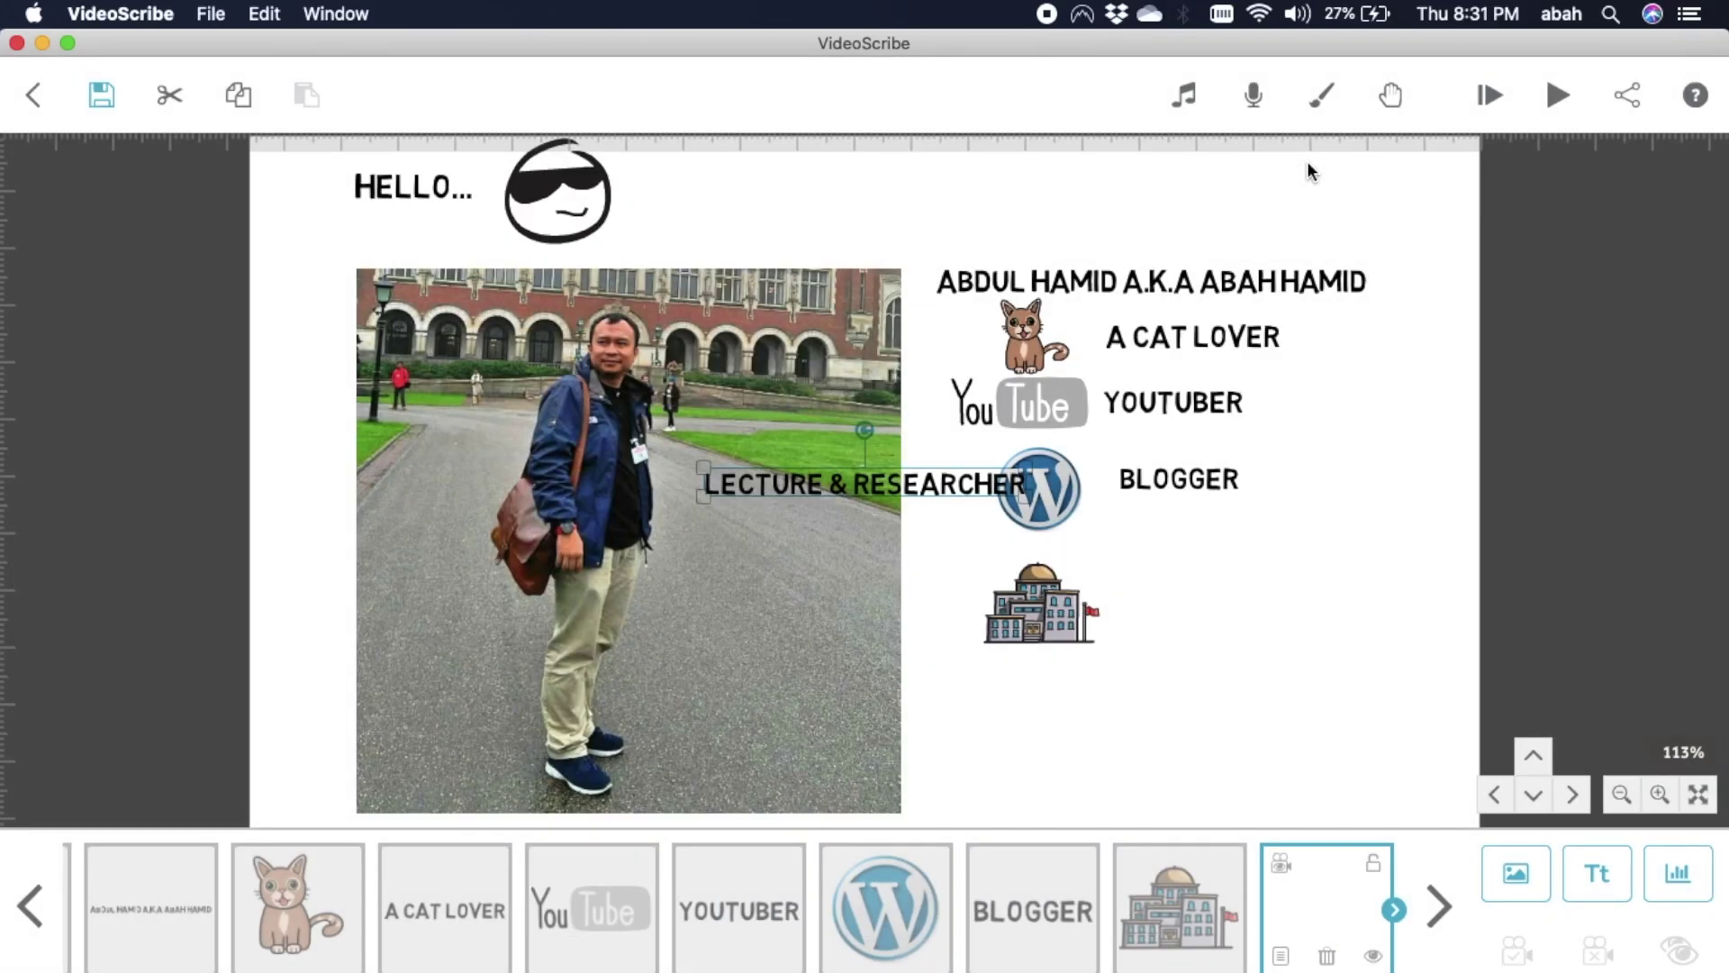
# Correct the label to 'LECTURER & RESEARCHER' and place it beside the building icon.
pyautogui.doubleClick(973, 477)
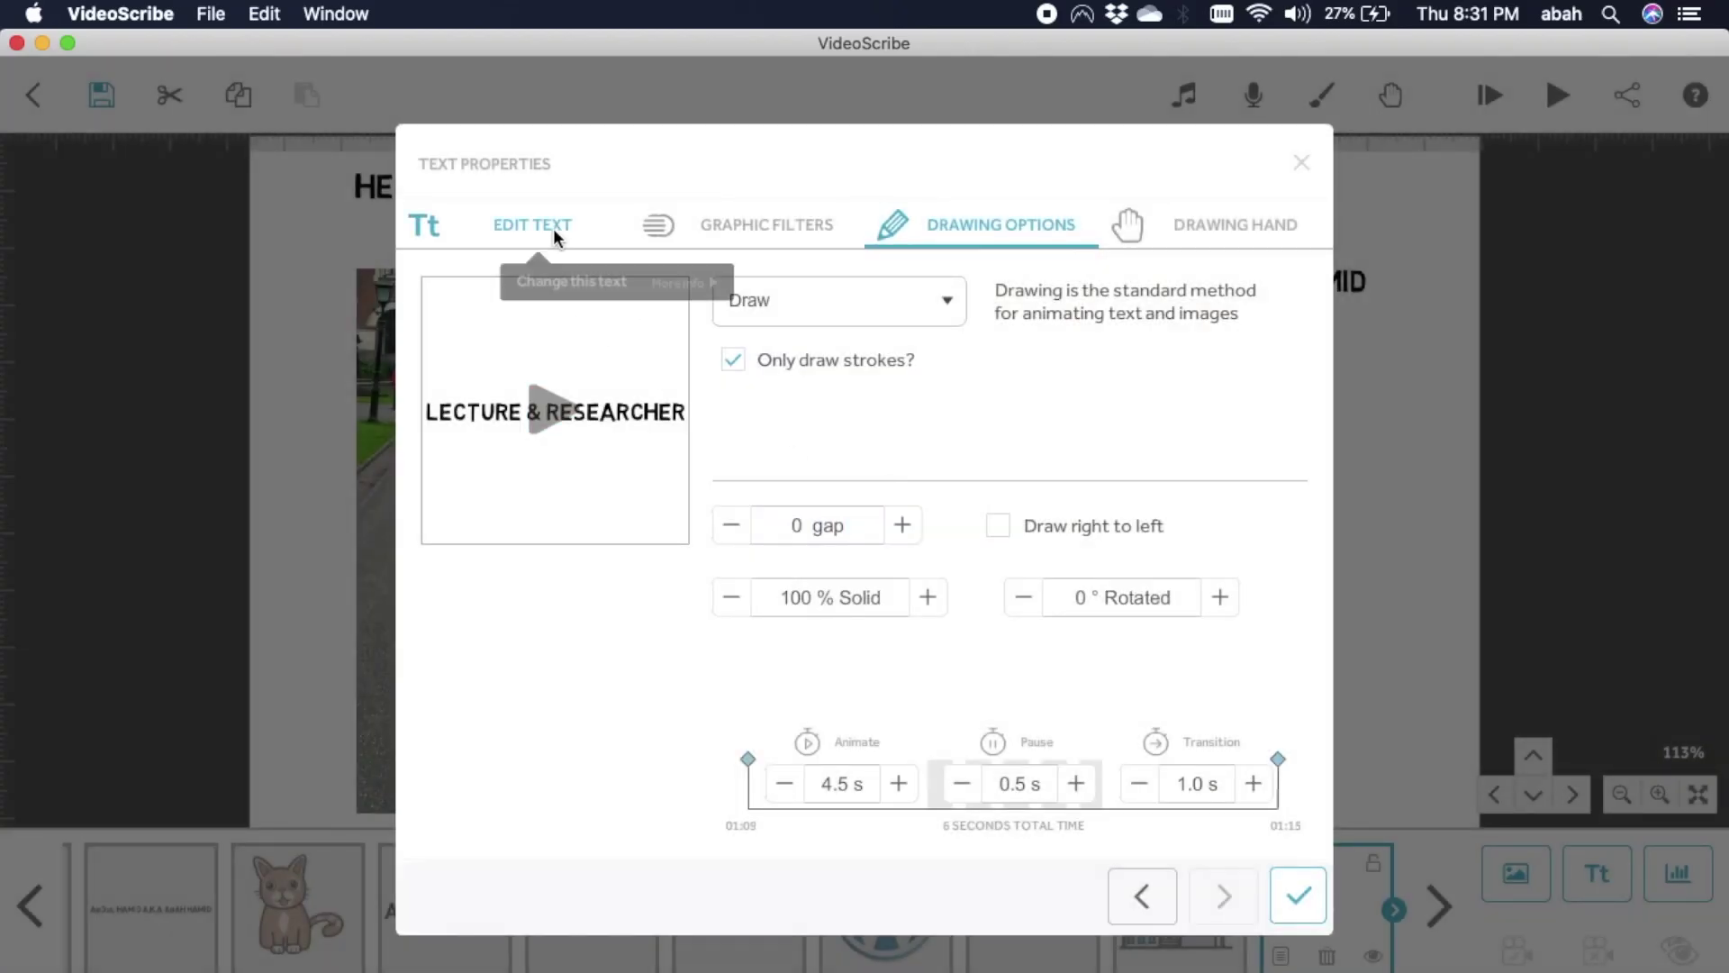
pyautogui.click(553, 227)
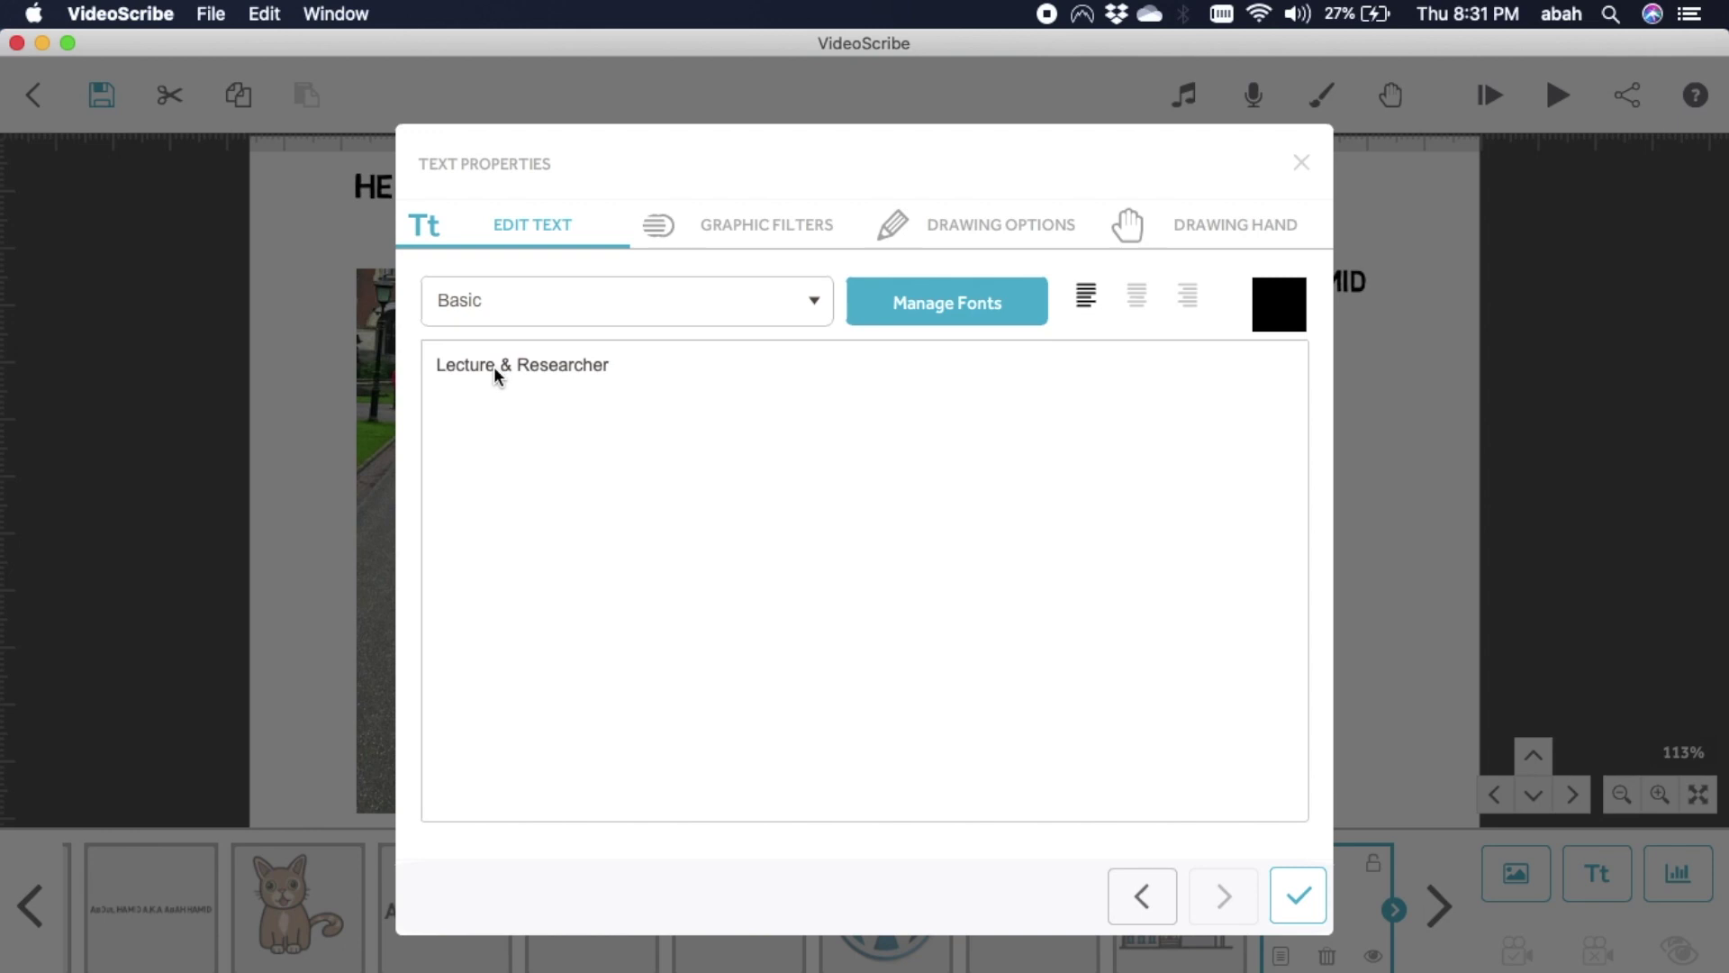
pyautogui.write('r')
pyautogui.click(1304, 913)
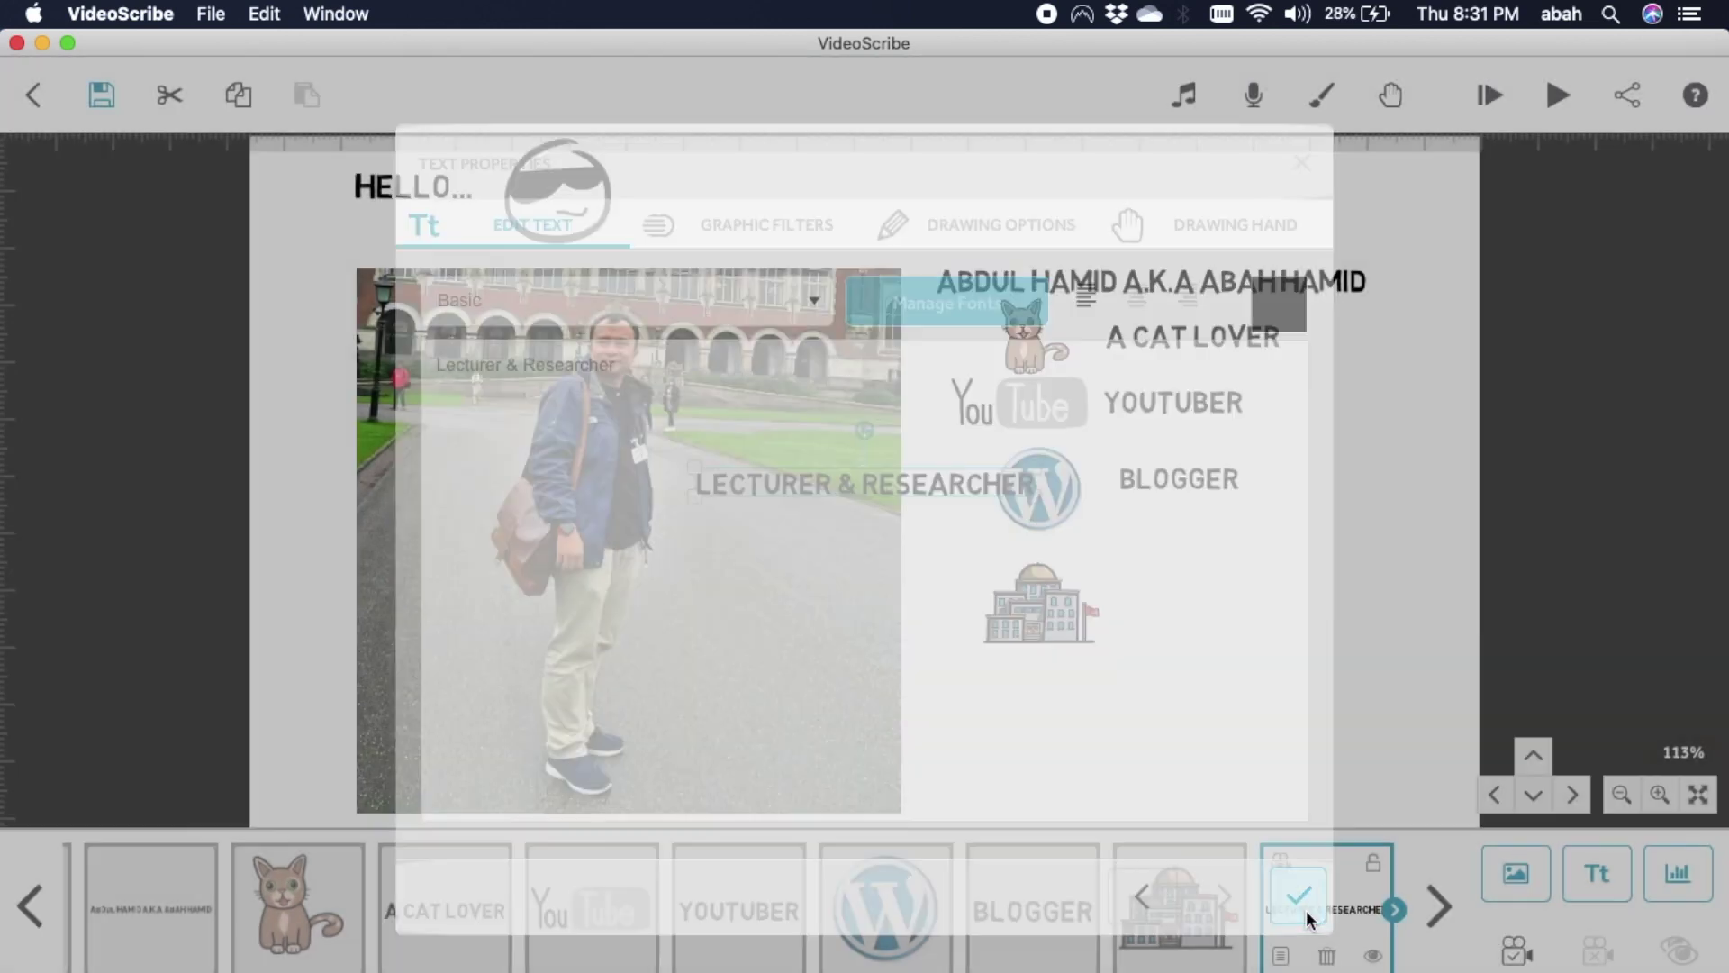
pyautogui.moveTo(921, 484); pyautogui.dragTo(1345, 592)
pyautogui.click(1364, 769)
pyautogui.hotkey('ctrl', 'Up')
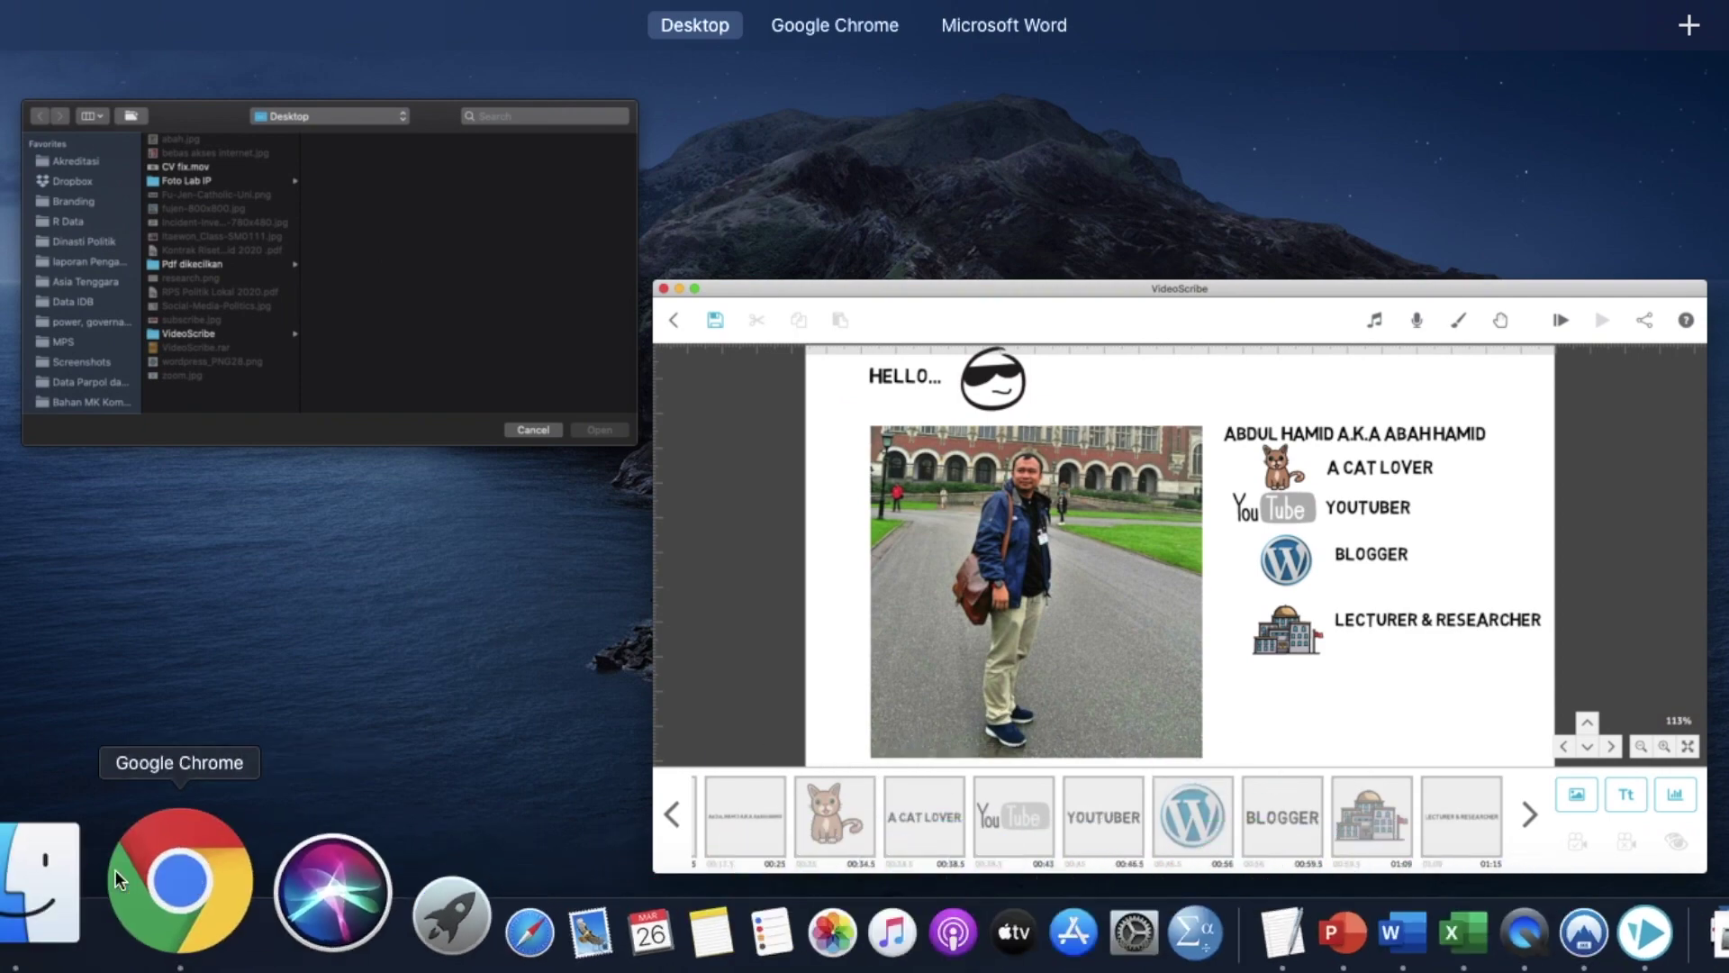
# In Chrome, search 'profil' and open the author's profile page.
pyautogui.click(149, 906)
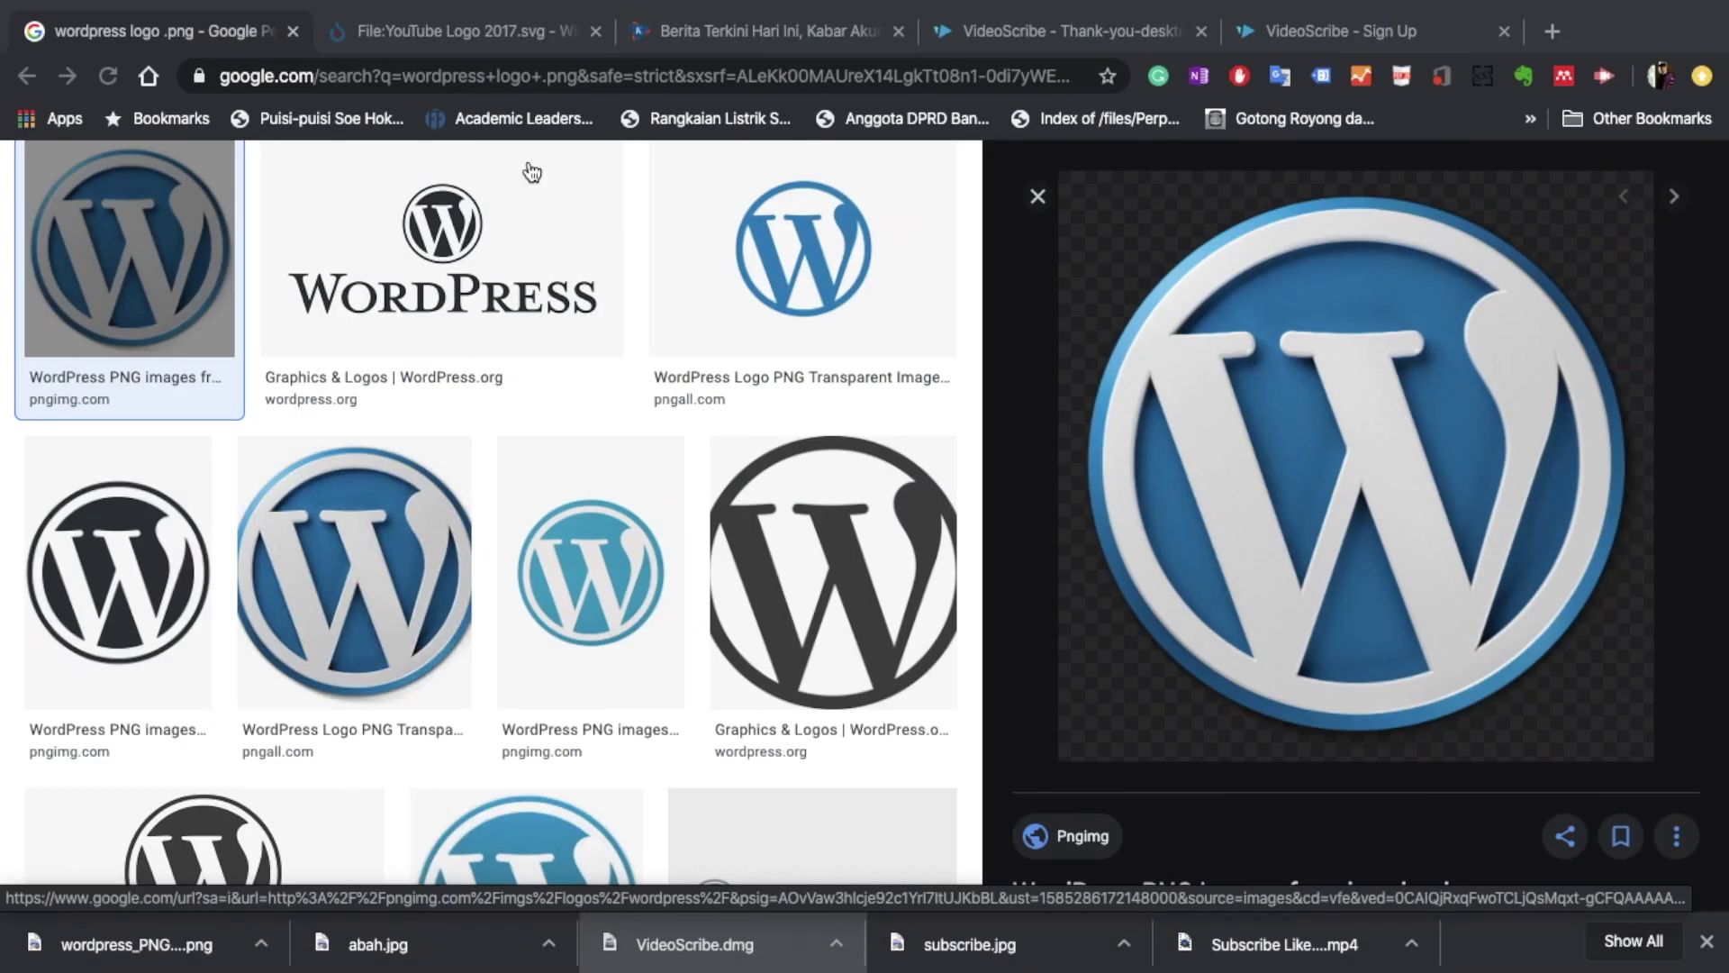
pyautogui.click(770, 31)
pyautogui.click(782, 86)
pyautogui.write('profil')
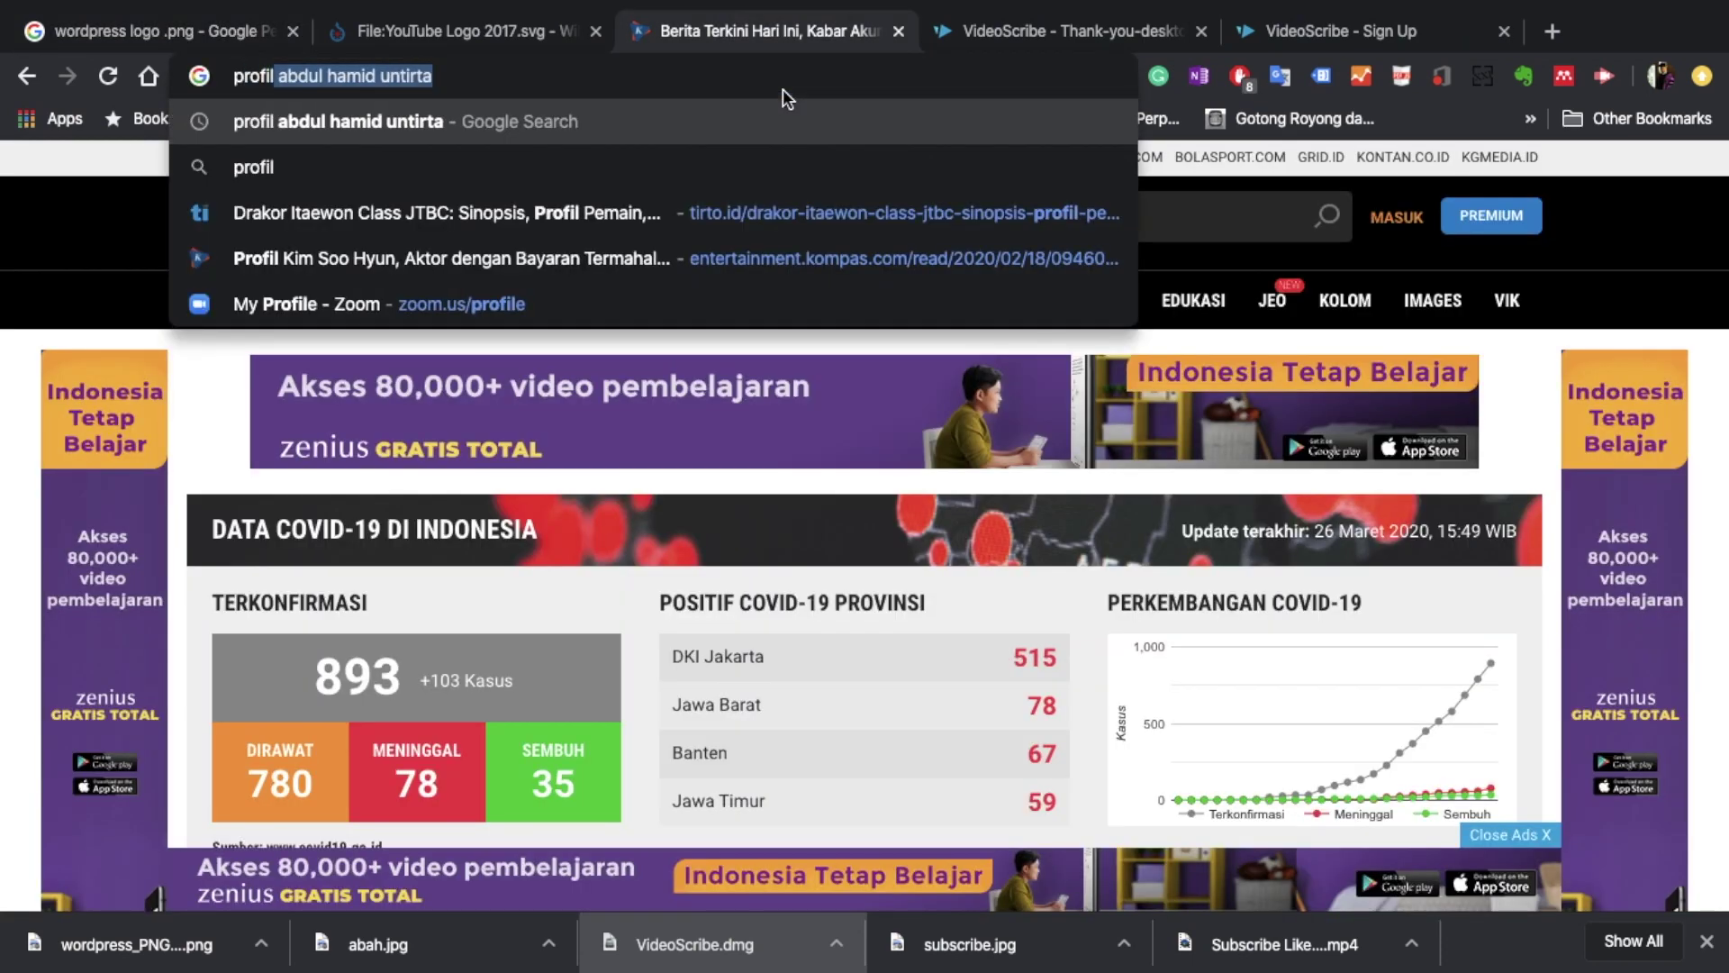
pyautogui.press('Return')
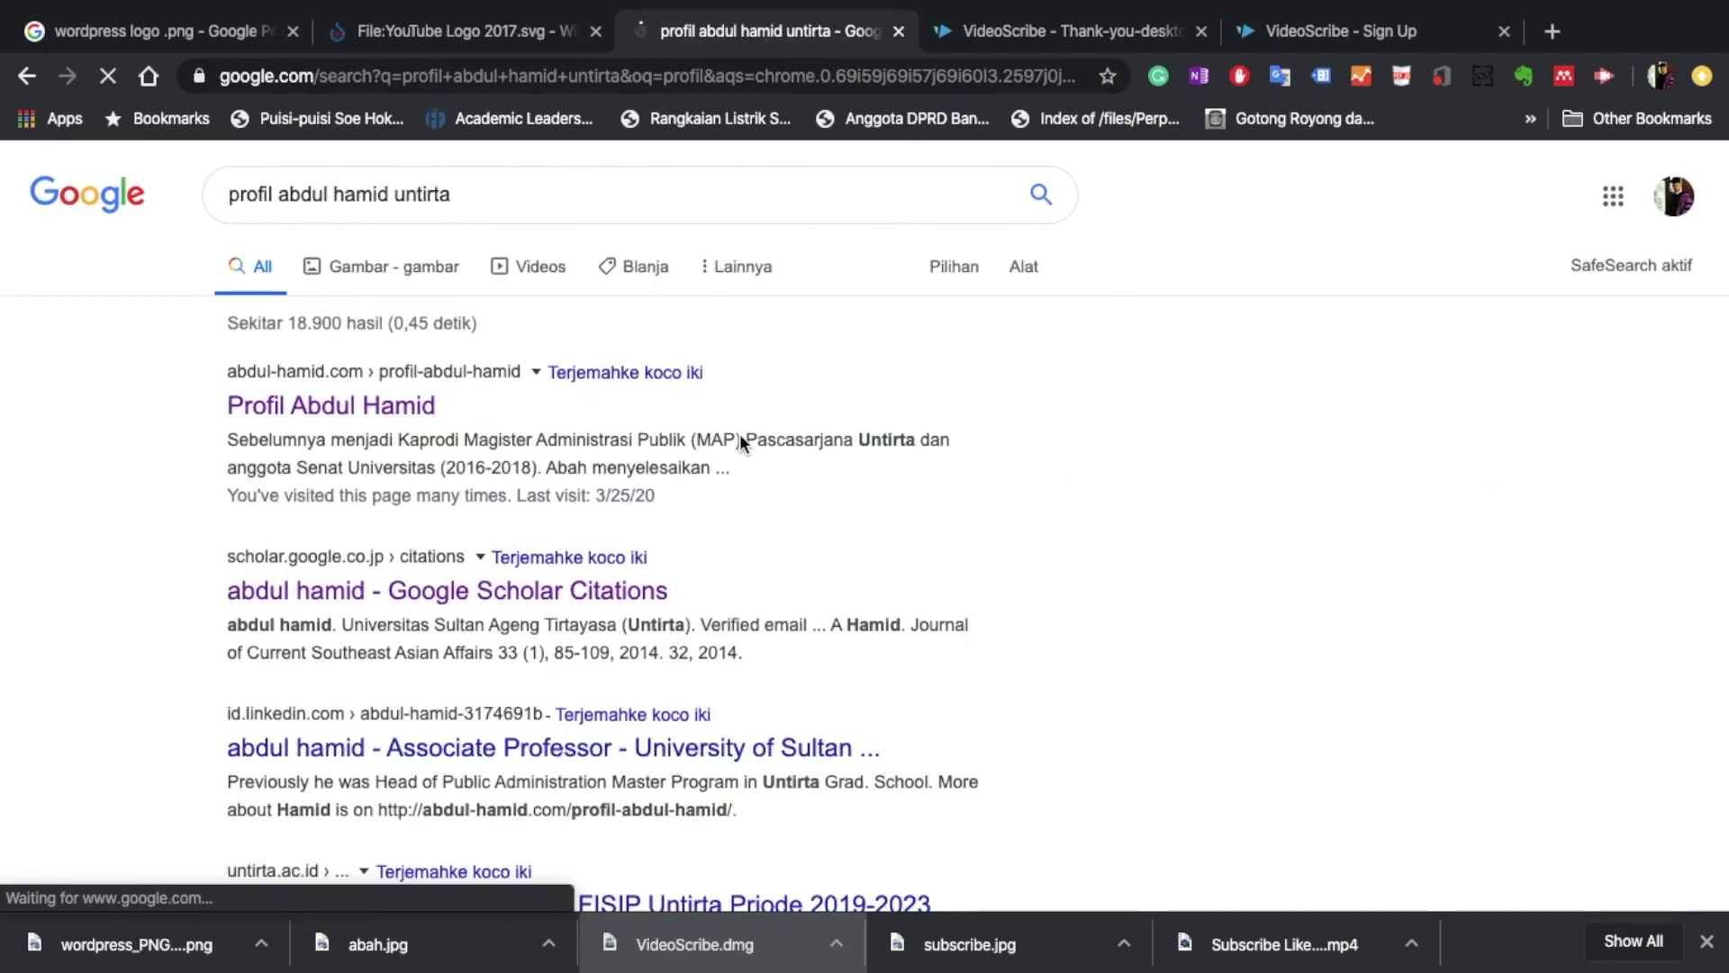
pyautogui.click(362, 410)
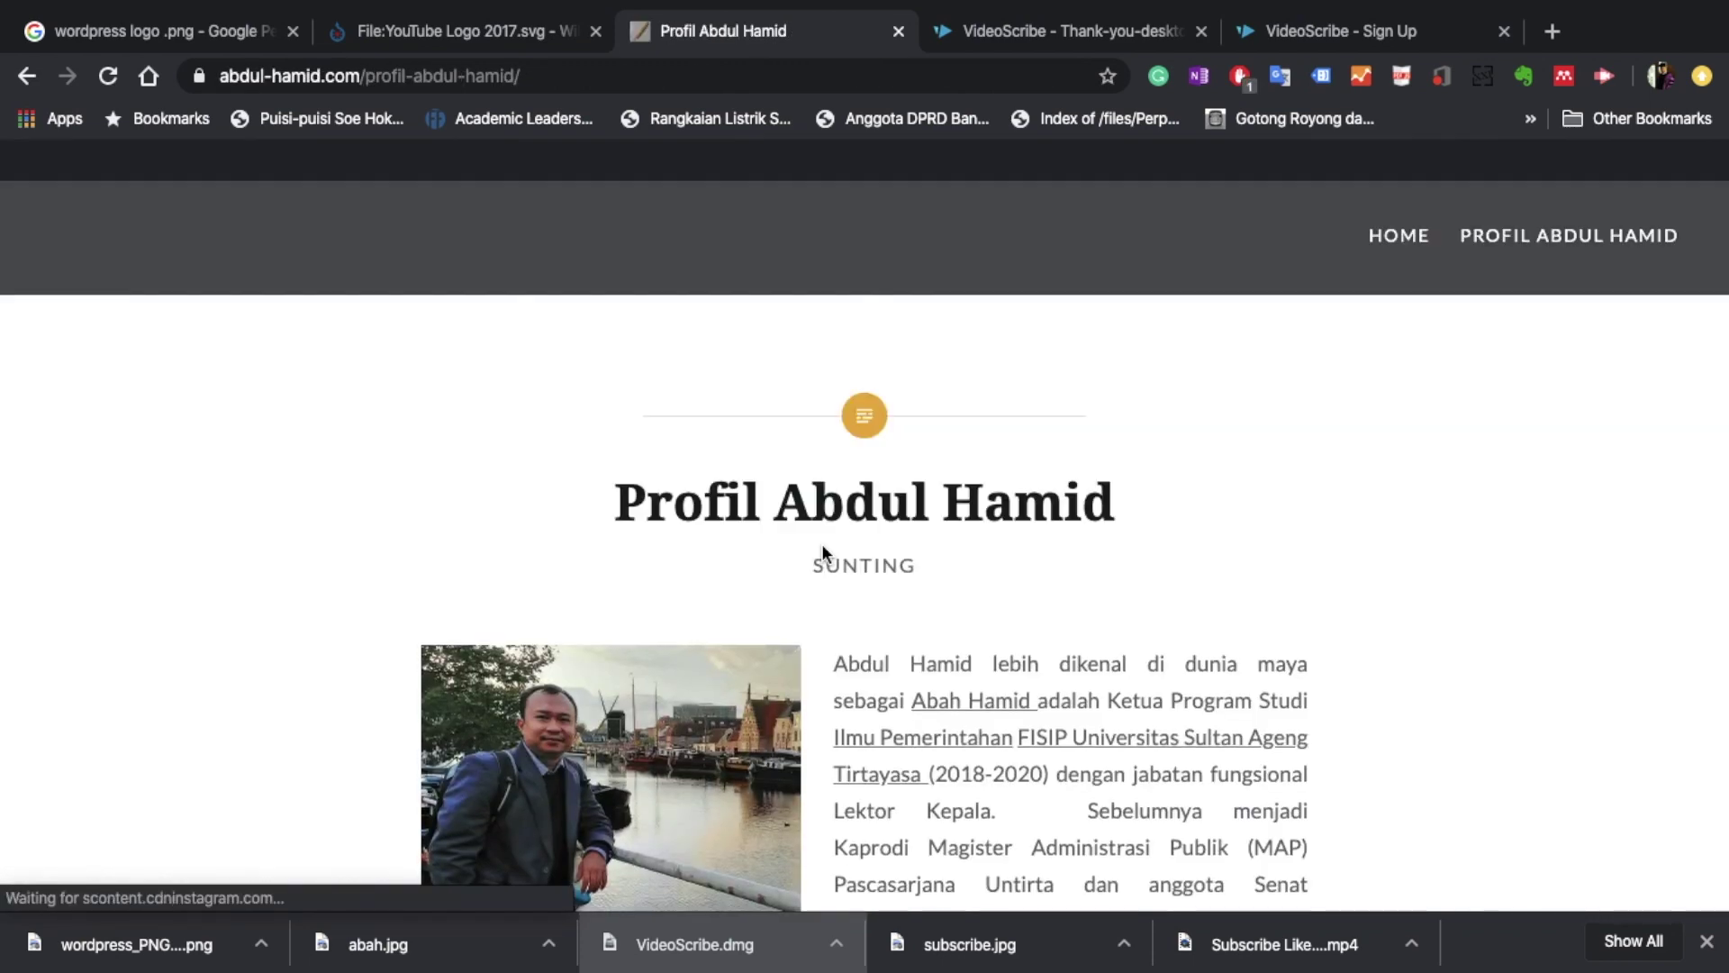
# Copy the Scopus ID sentence from the profile page and return to VideoScribe.
pyautogui.scroll(-15, 821, 543)
pyautogui.scroll(-5, 821, 543)
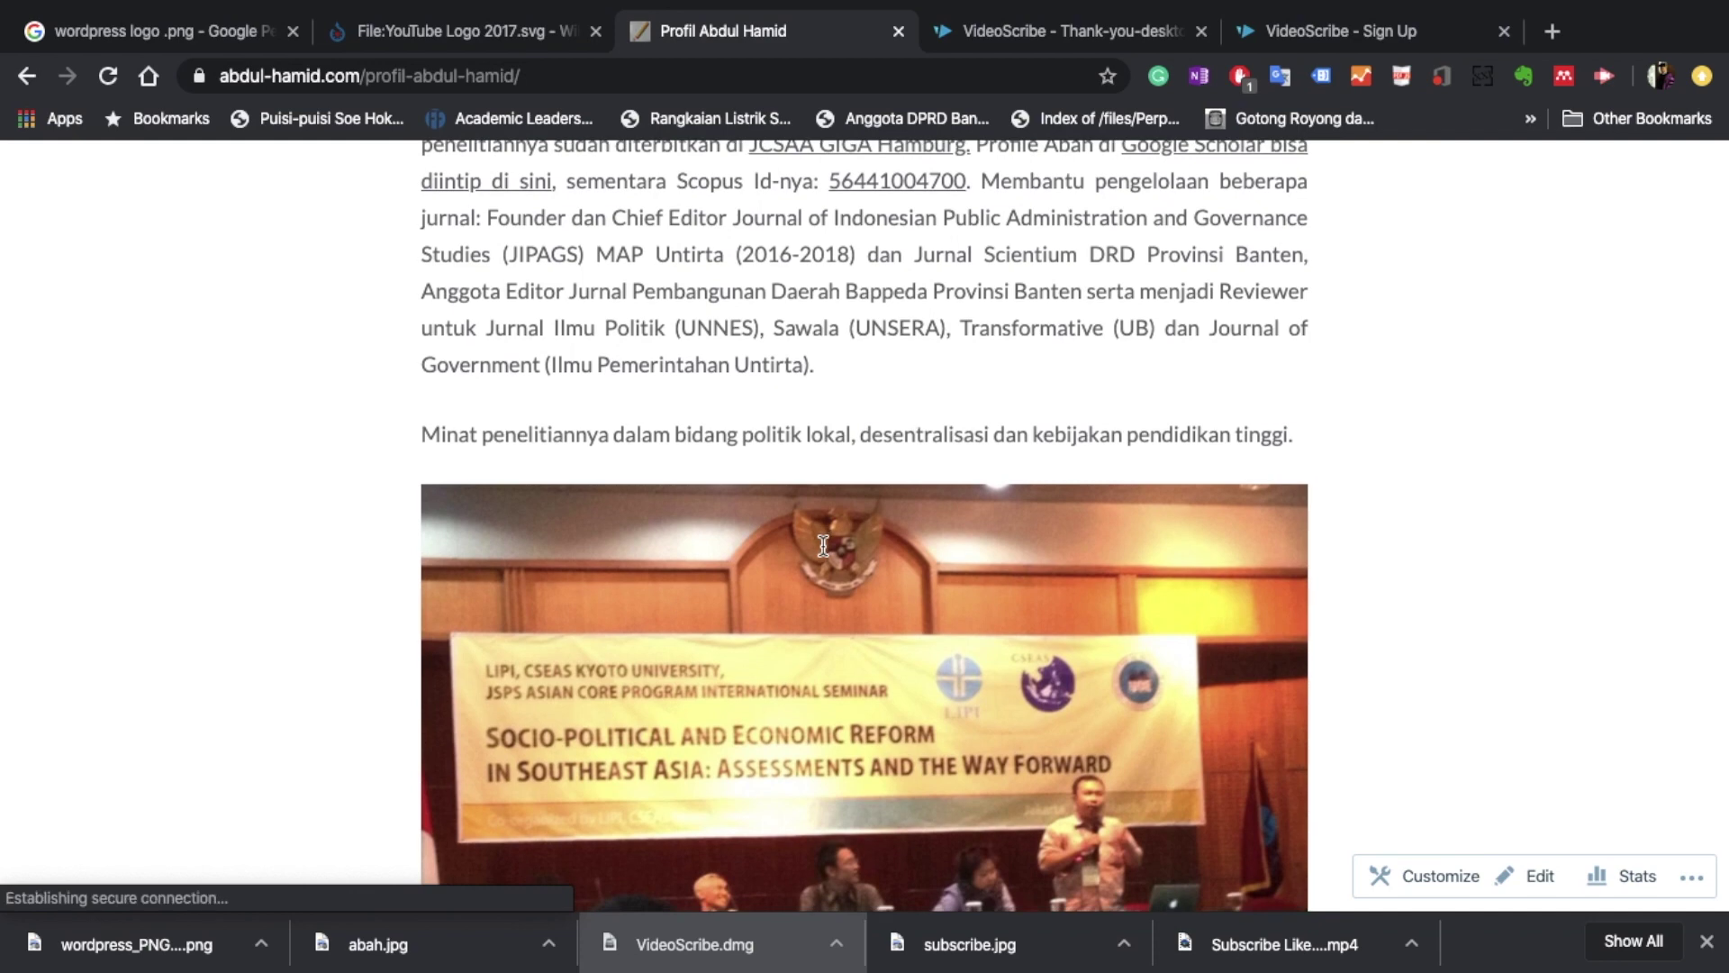
pyautogui.scroll(1, 967, 358)
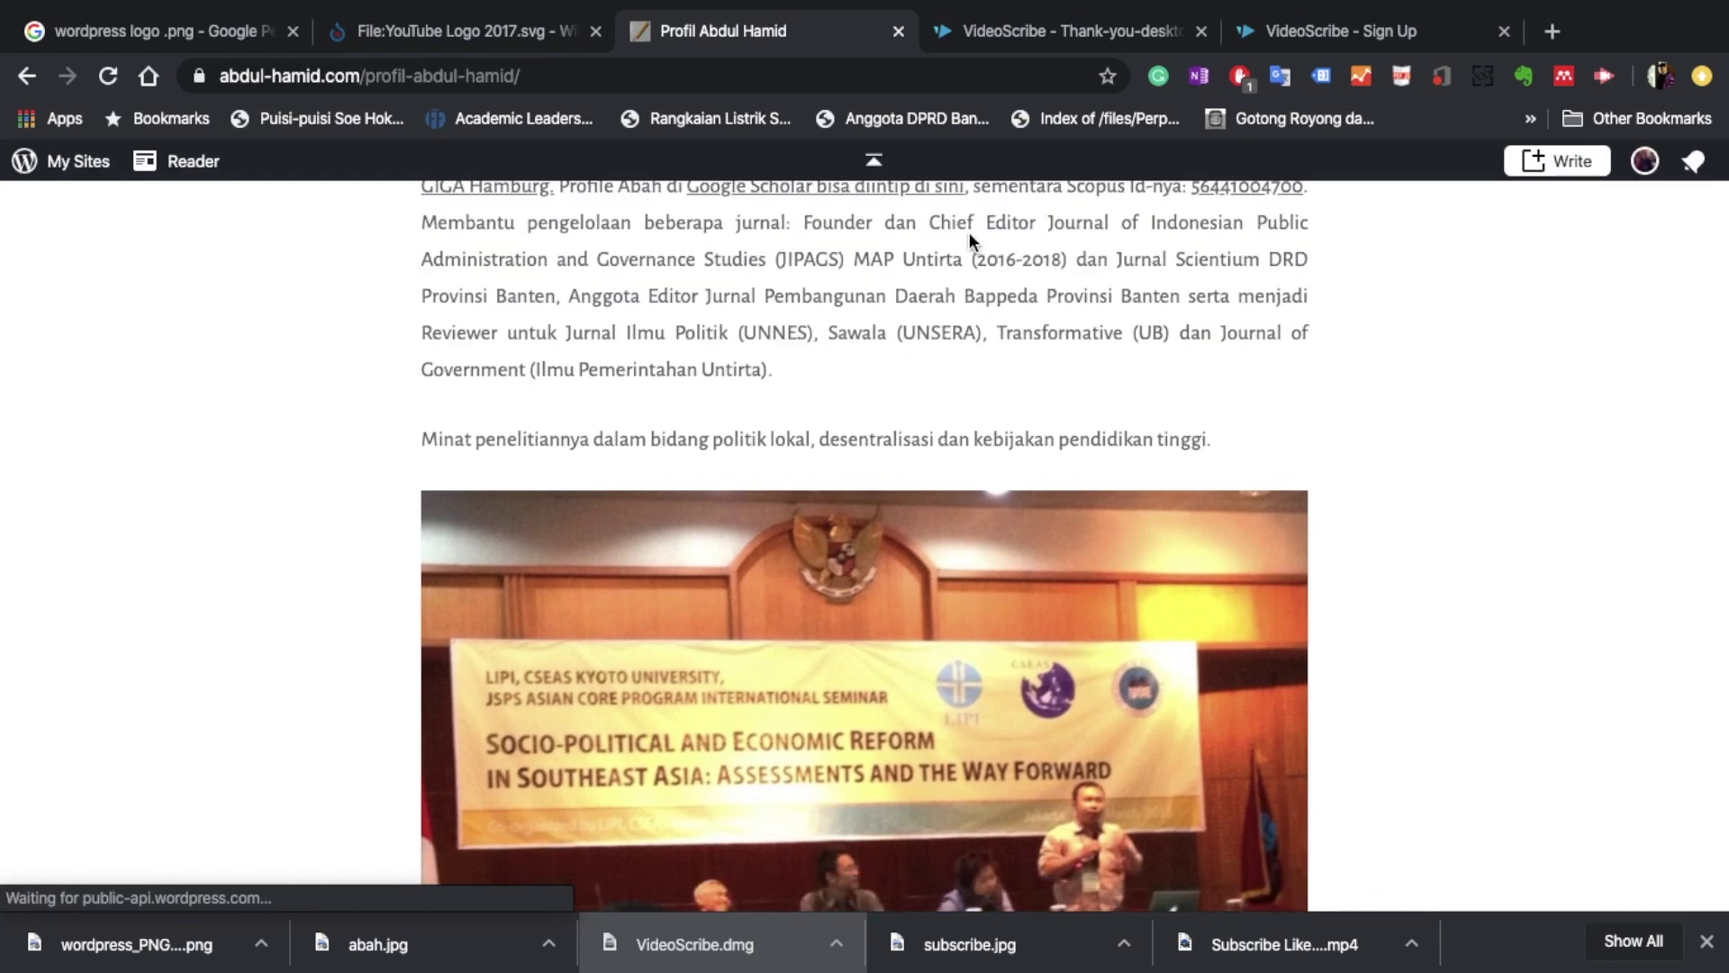
pyautogui.scroll(5, 966, 225)
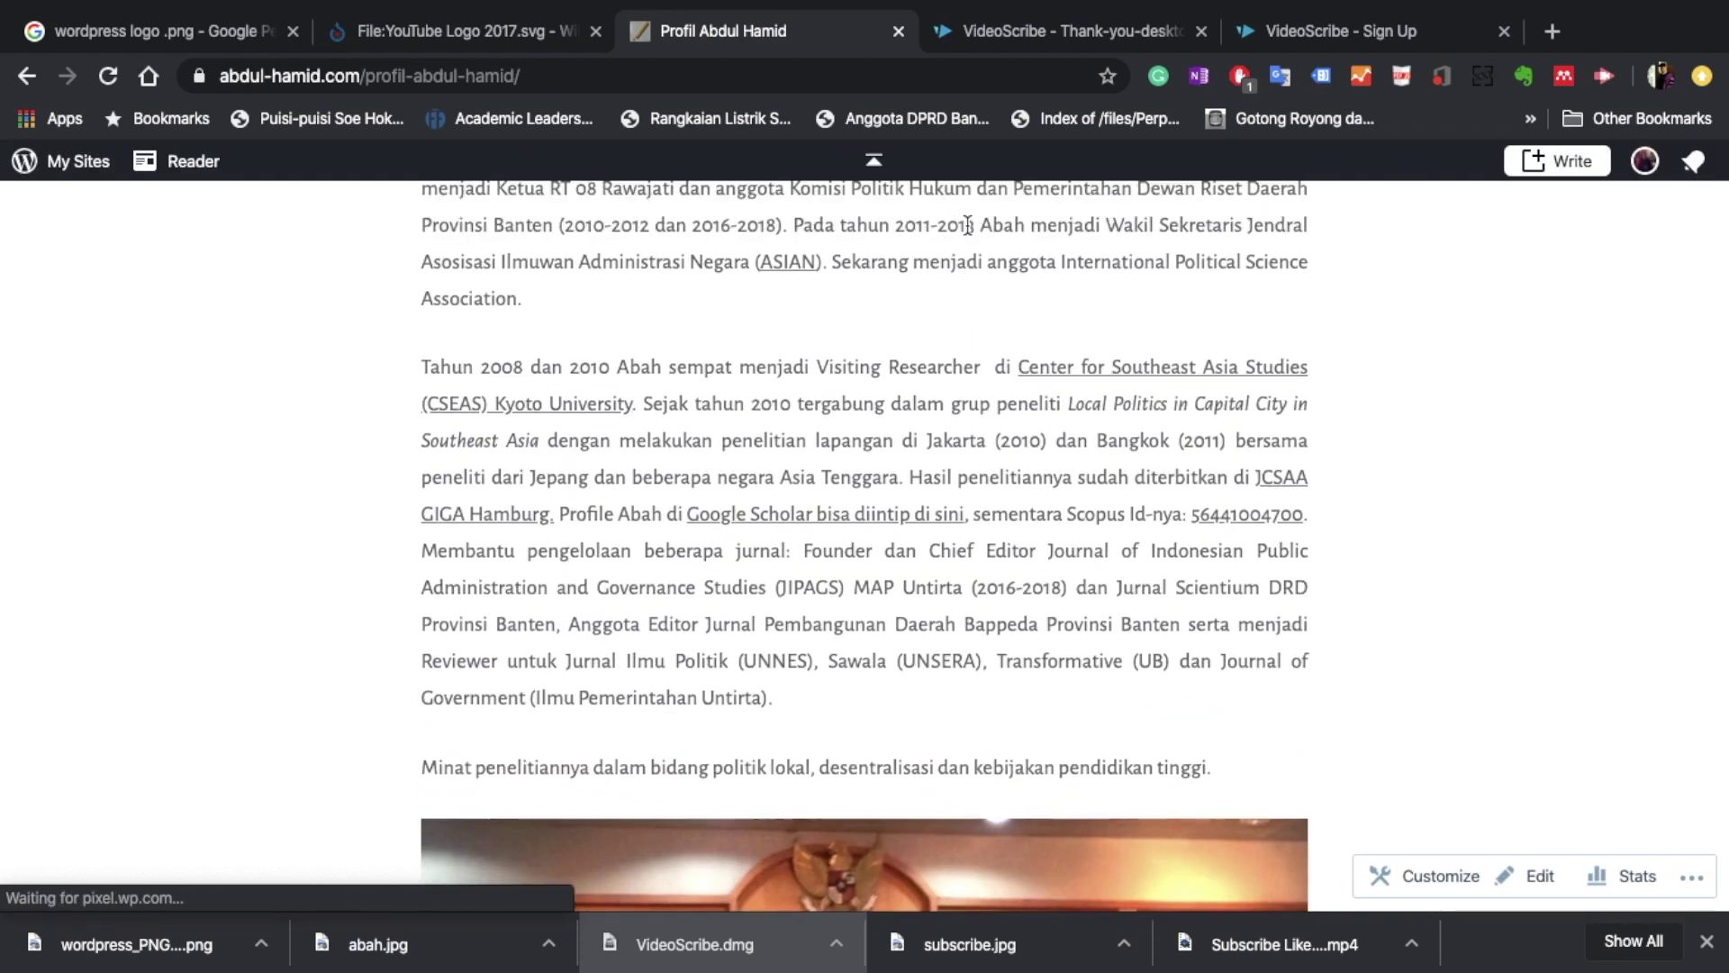
pyautogui.scroll(-10, 967, 225)
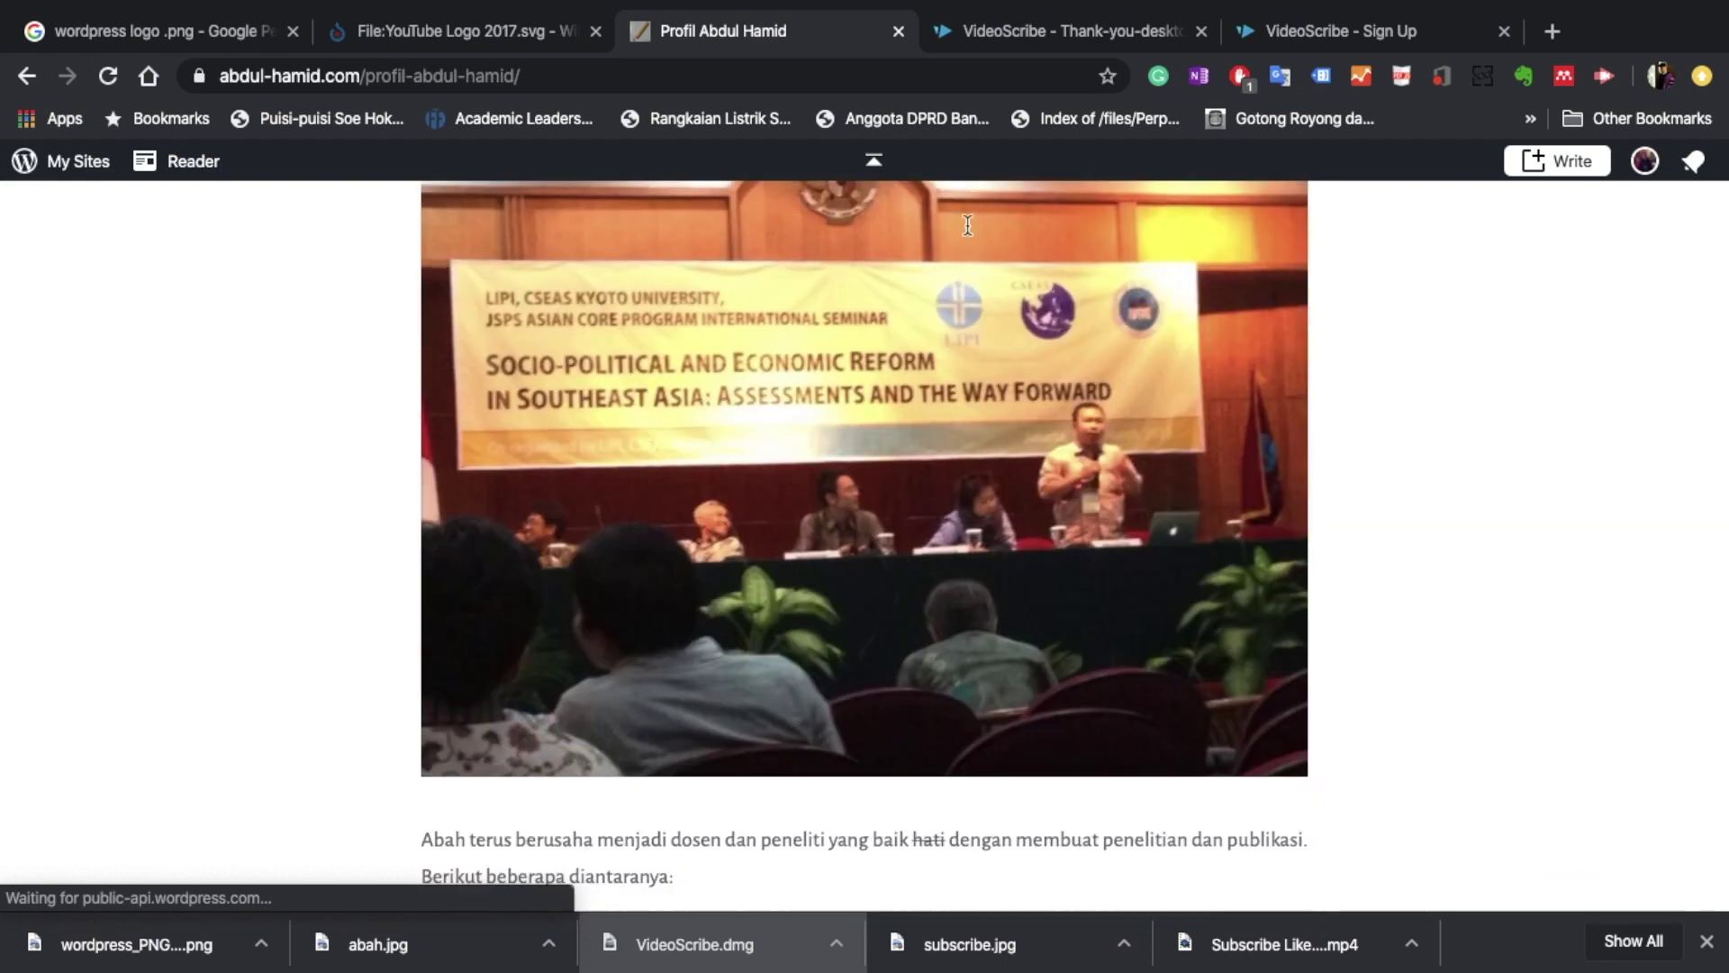
pyautogui.scroll(10, 967, 224)
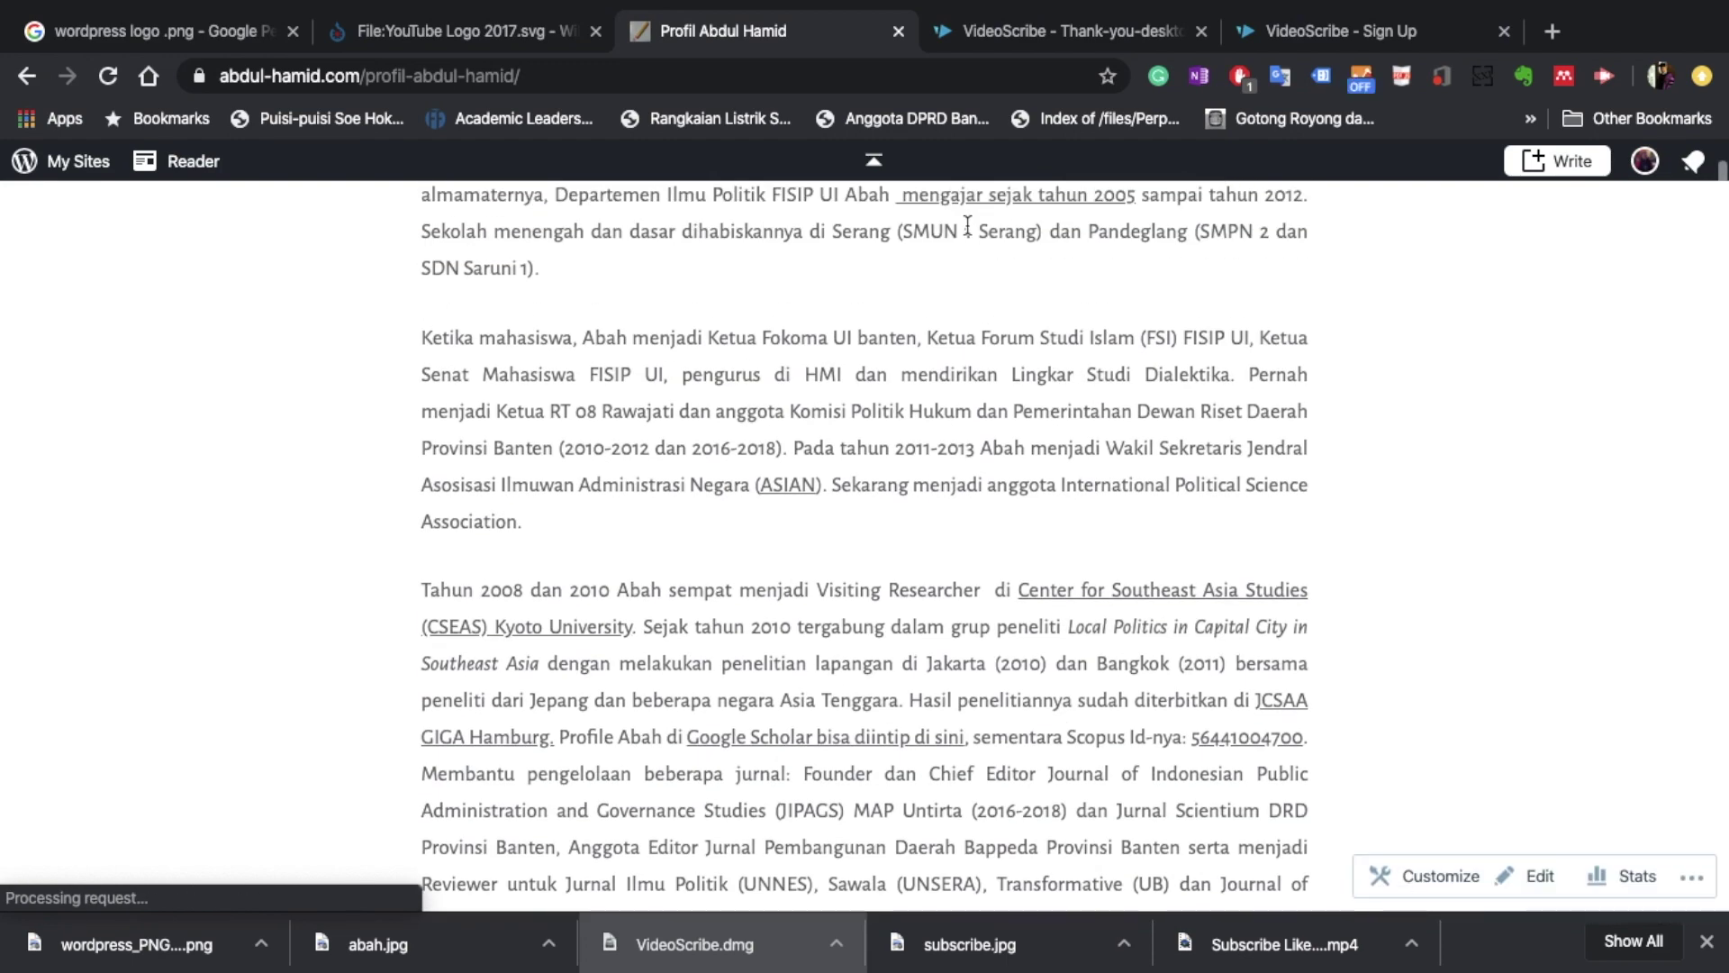
pyautogui.scroll(-1, 967, 225)
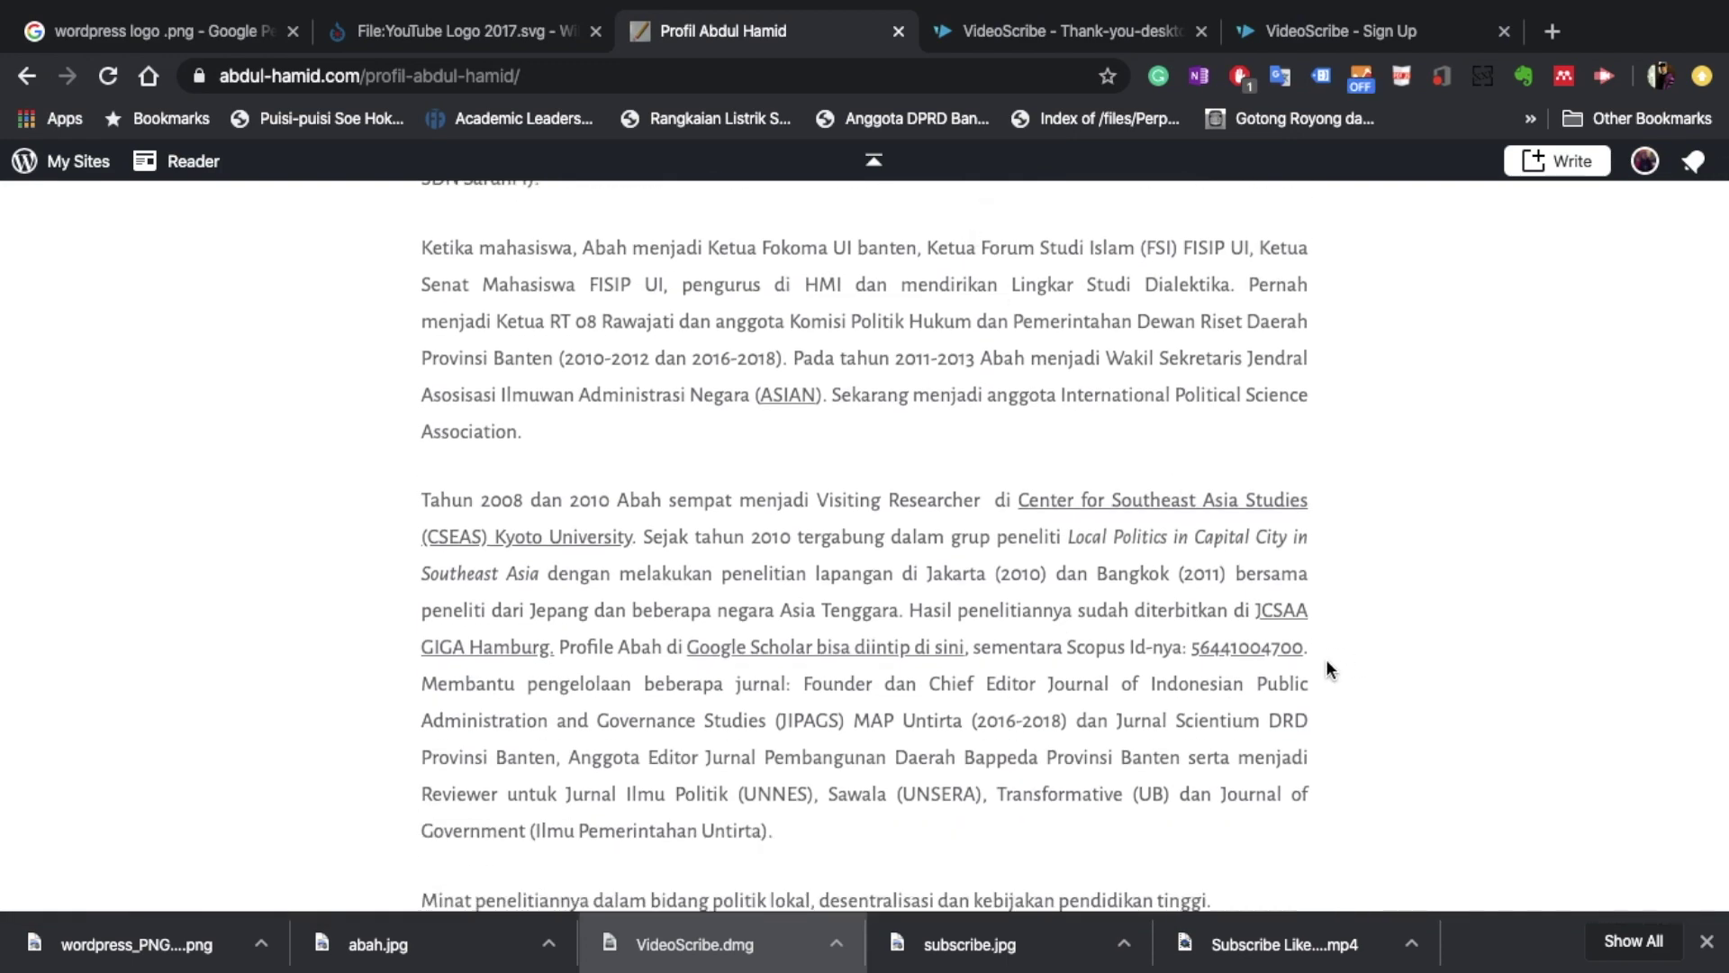
pyautogui.moveTo(1307, 655); pyautogui.dragTo(1069, 650)
pyautogui.press('super+c')
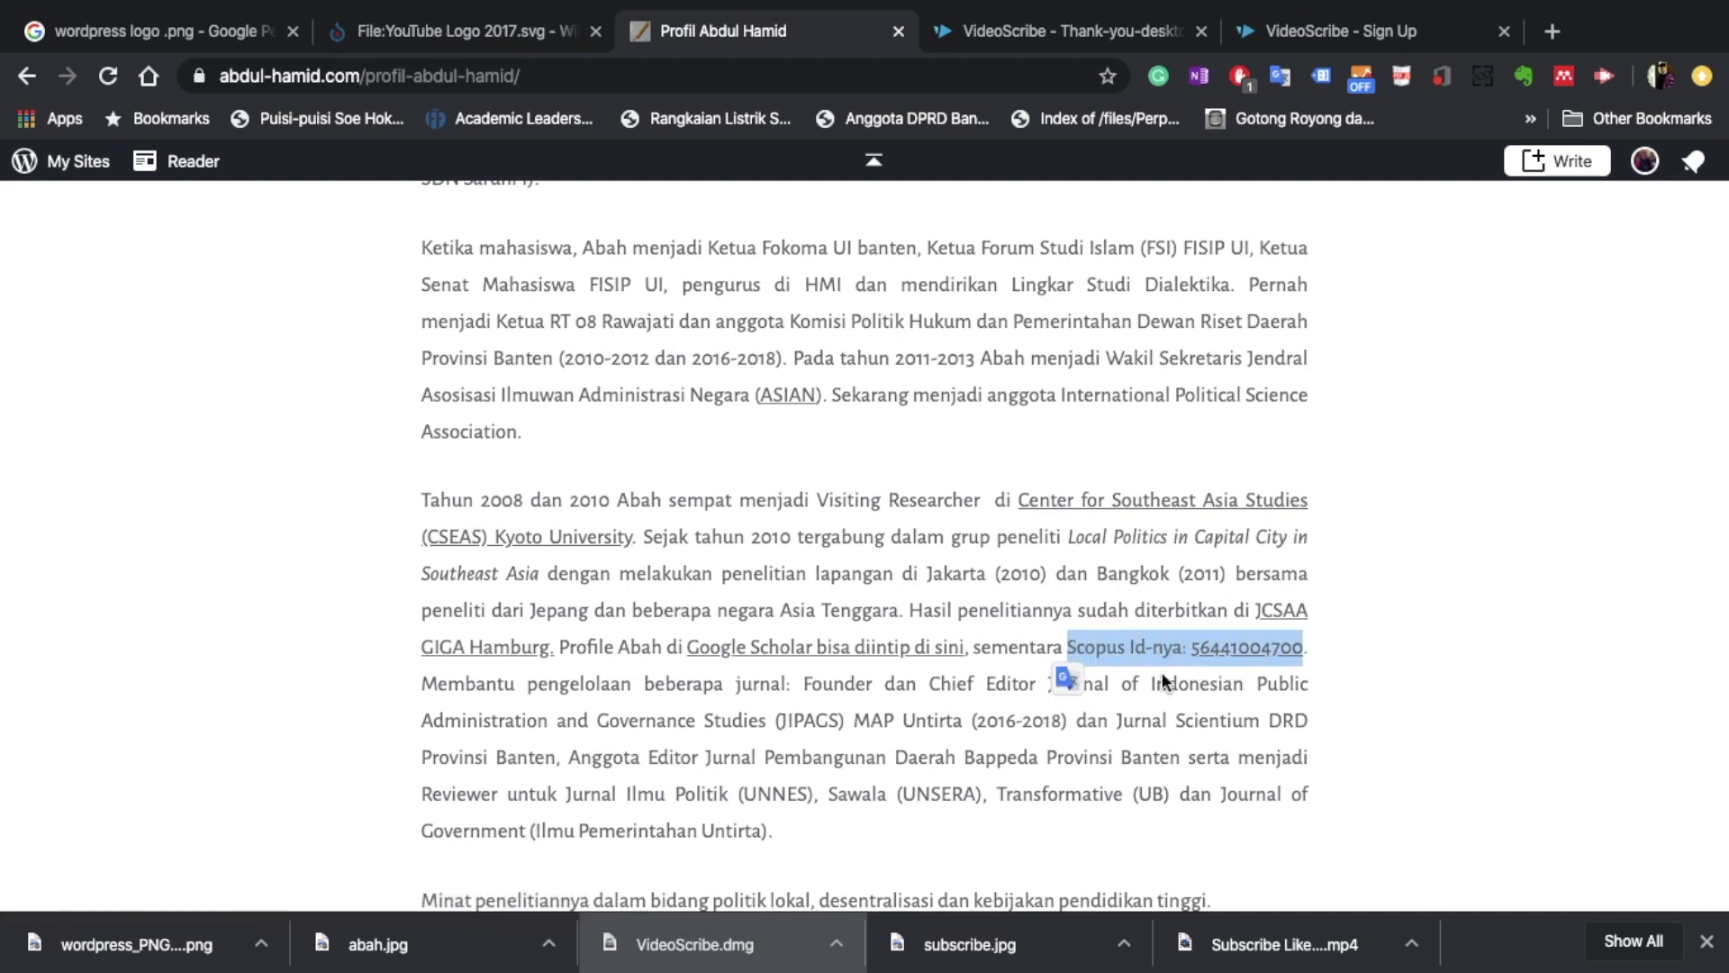
pyautogui.hotkey('ctrl', 'Right')
pyautogui.hotkey('ctrl', 'Left')
pyautogui.hotkey('ctrl', 'Left')
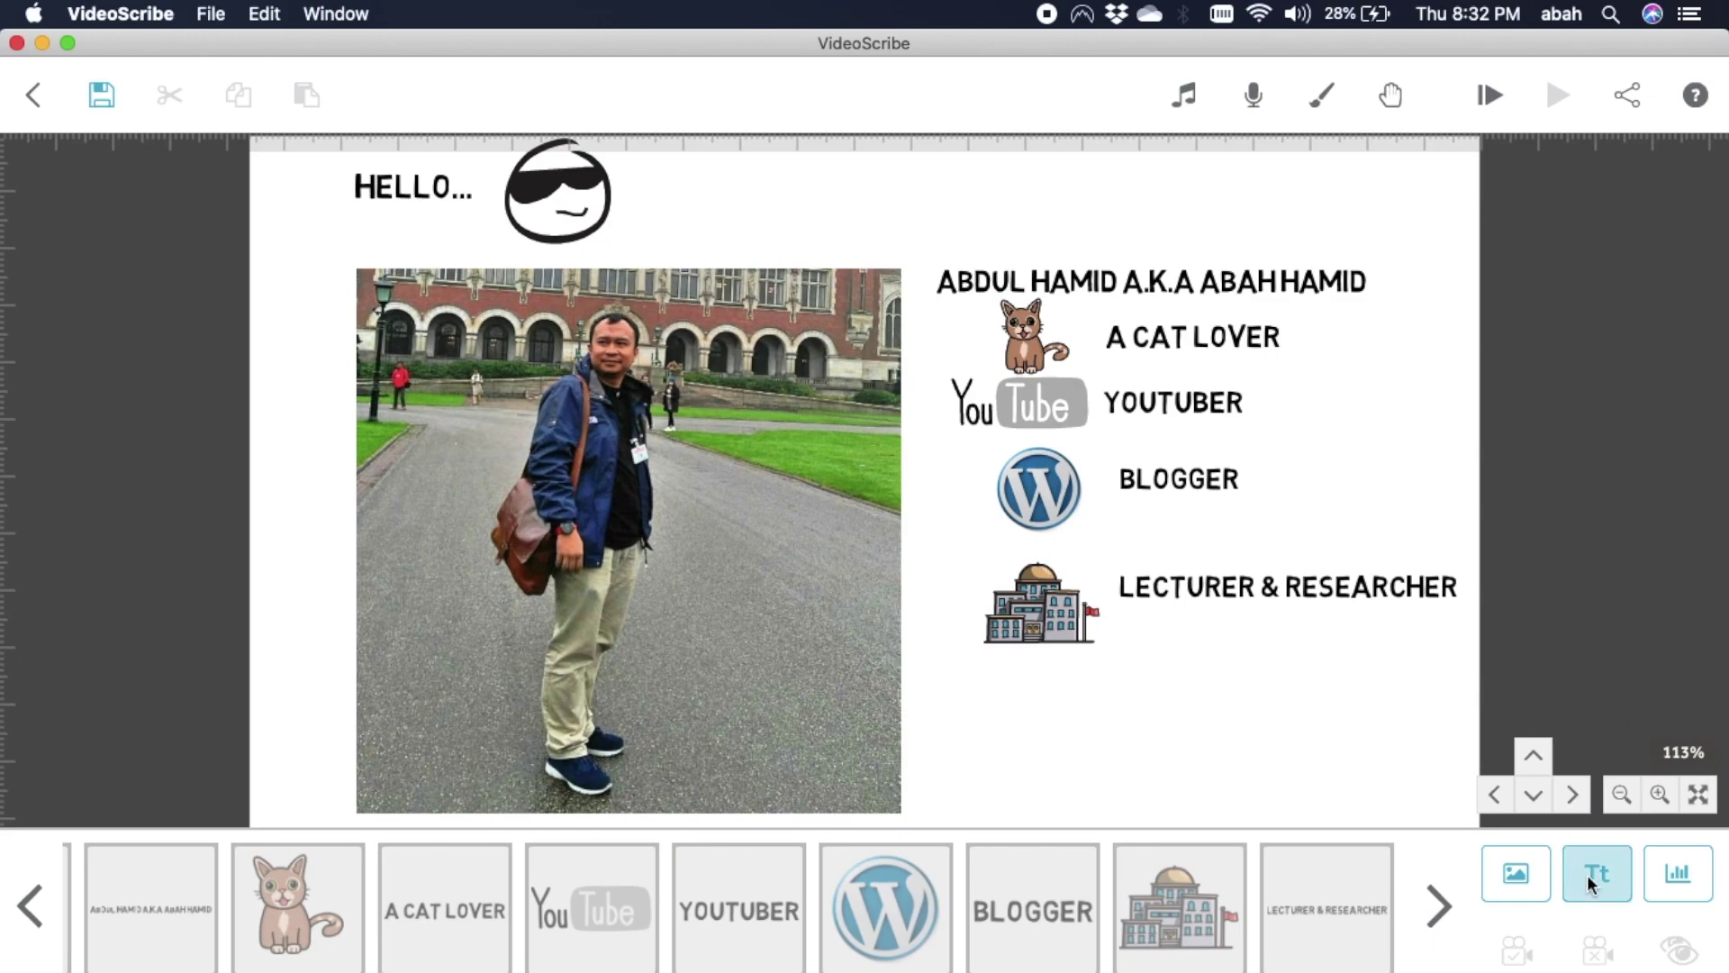
# Paste the Scopus ID as new text, trim the '-nya:' suffix, and place it under LECTURER & RESEARCHER.
pyautogui.click(1590, 875)
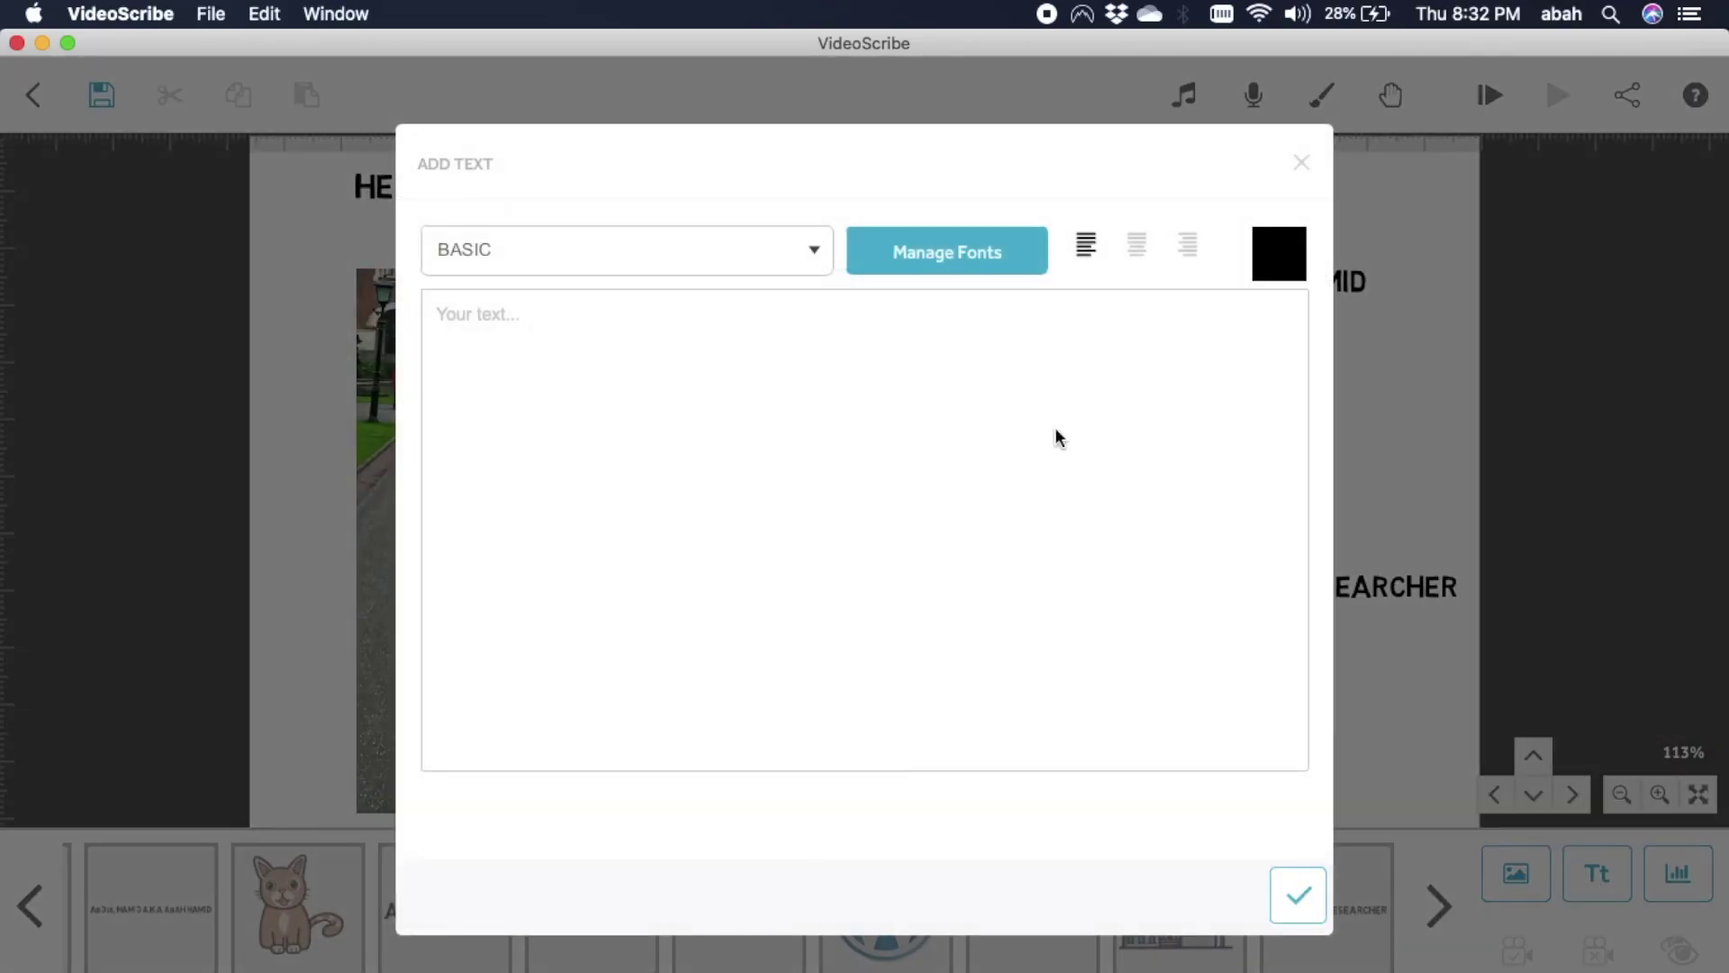
pyautogui.press('super+v')
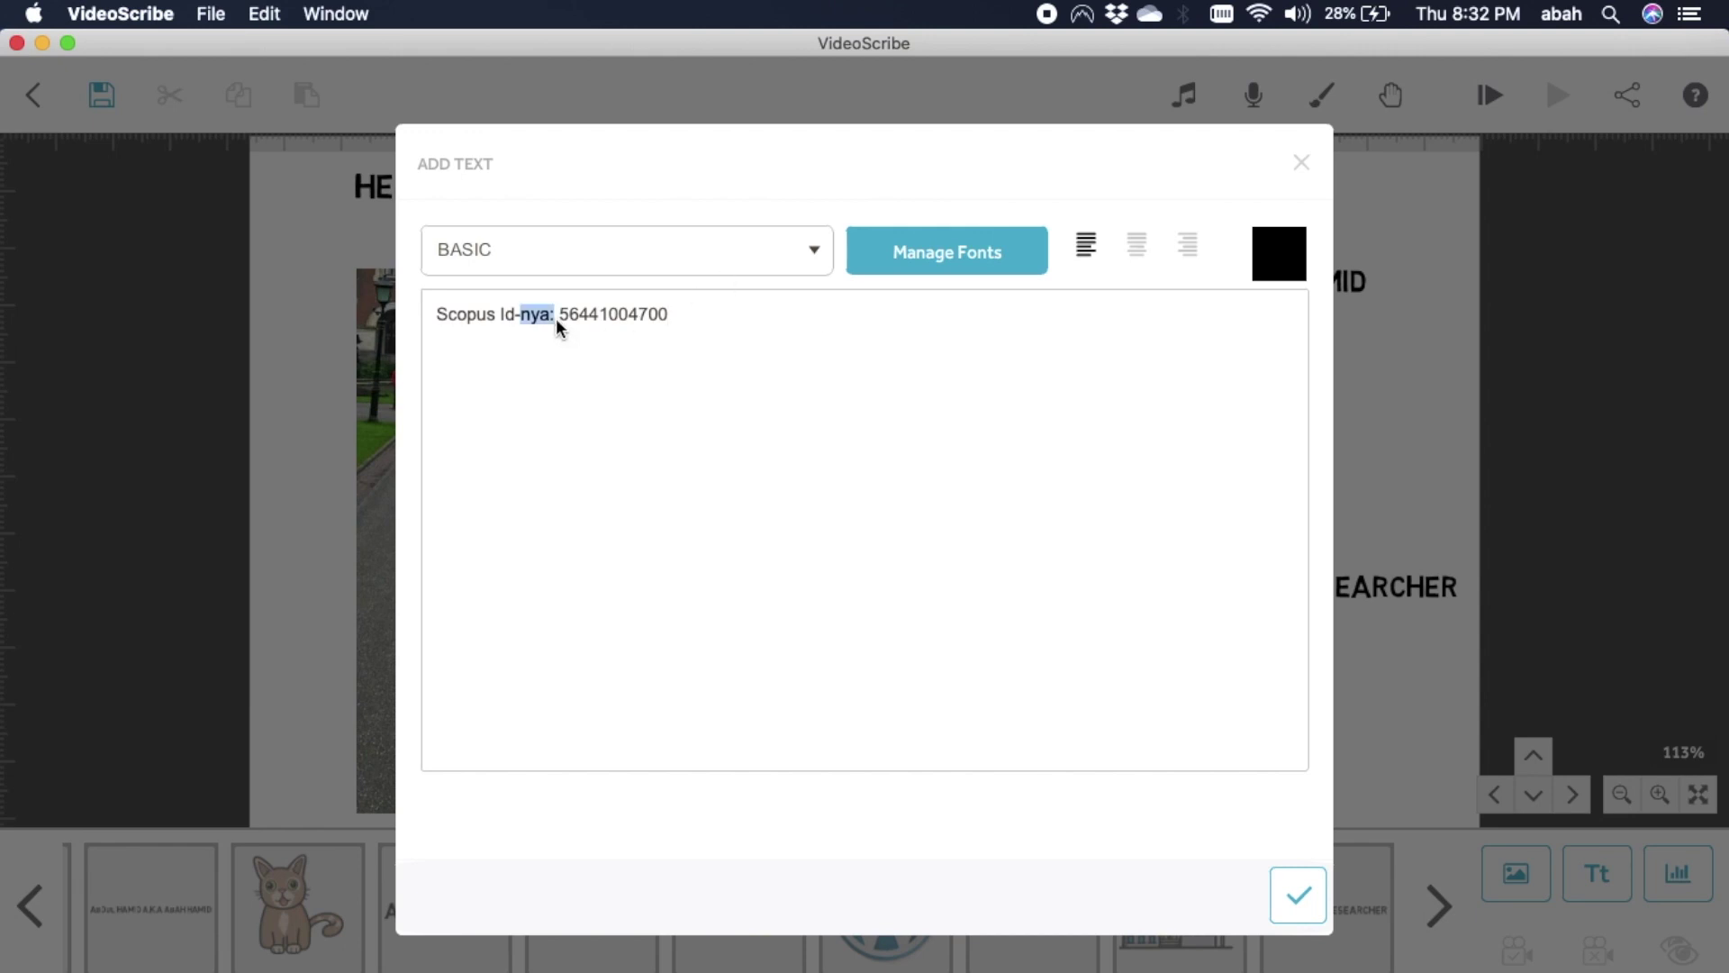
pyautogui.press('BackSpace')
pyautogui.press('BackSpace')
pyautogui.click(1298, 895)
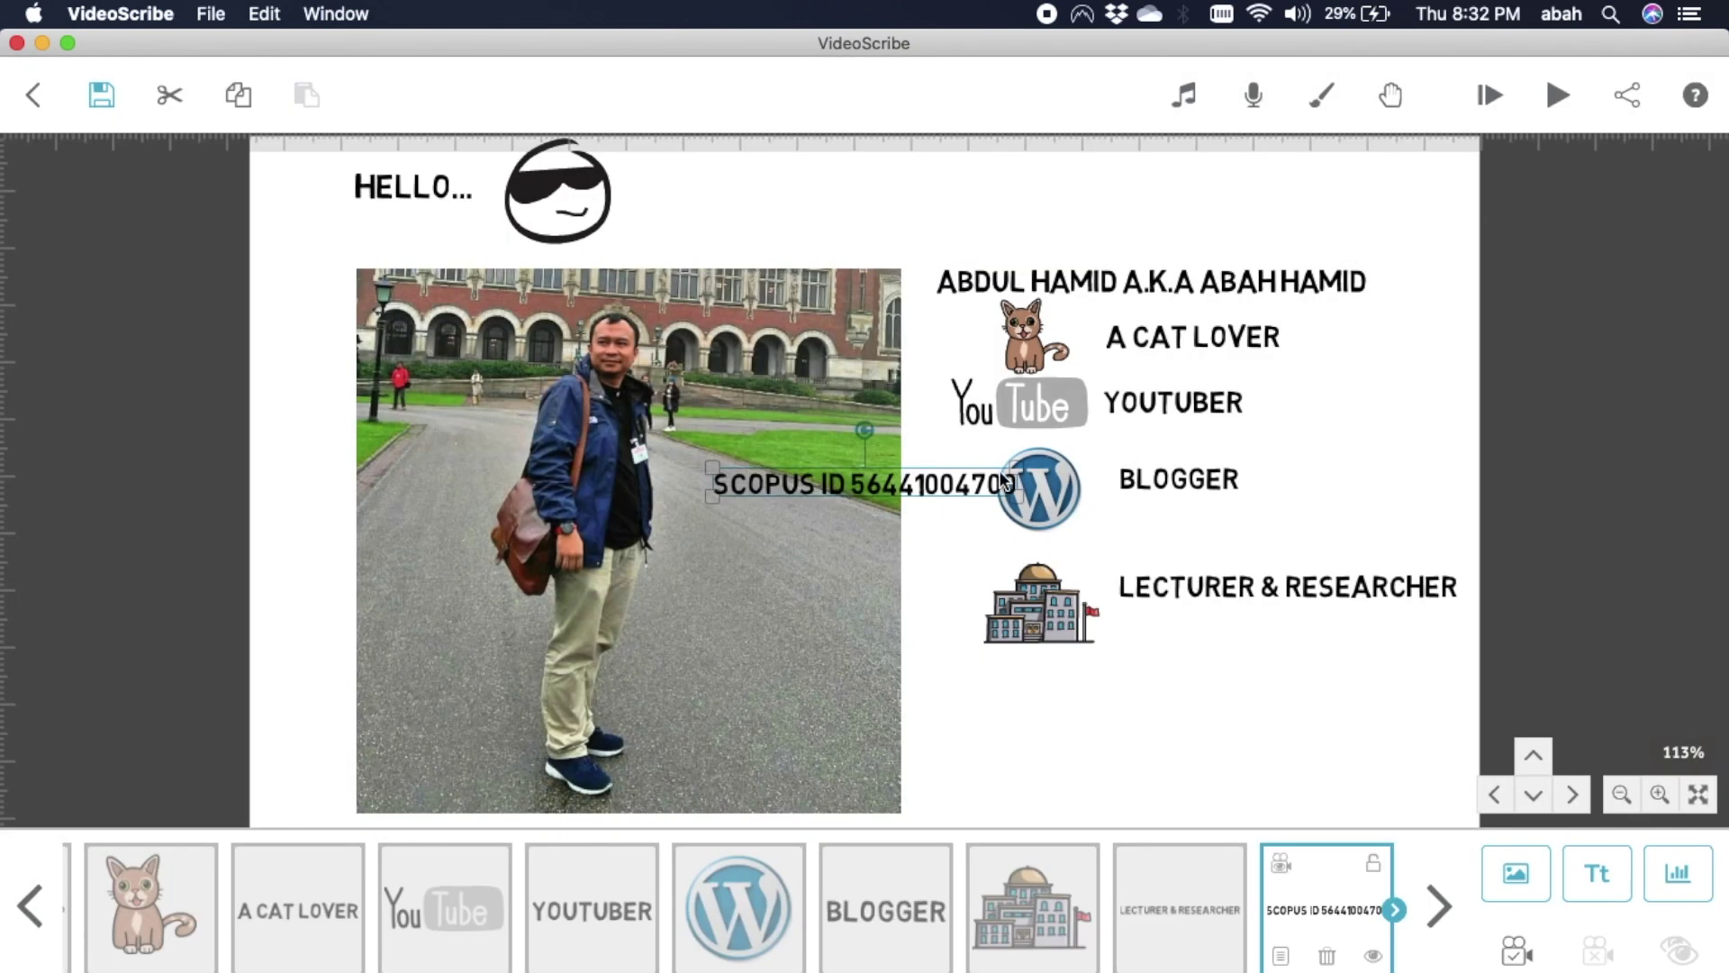
pyautogui.moveTo(1006, 483); pyautogui.dragTo(1365, 629)
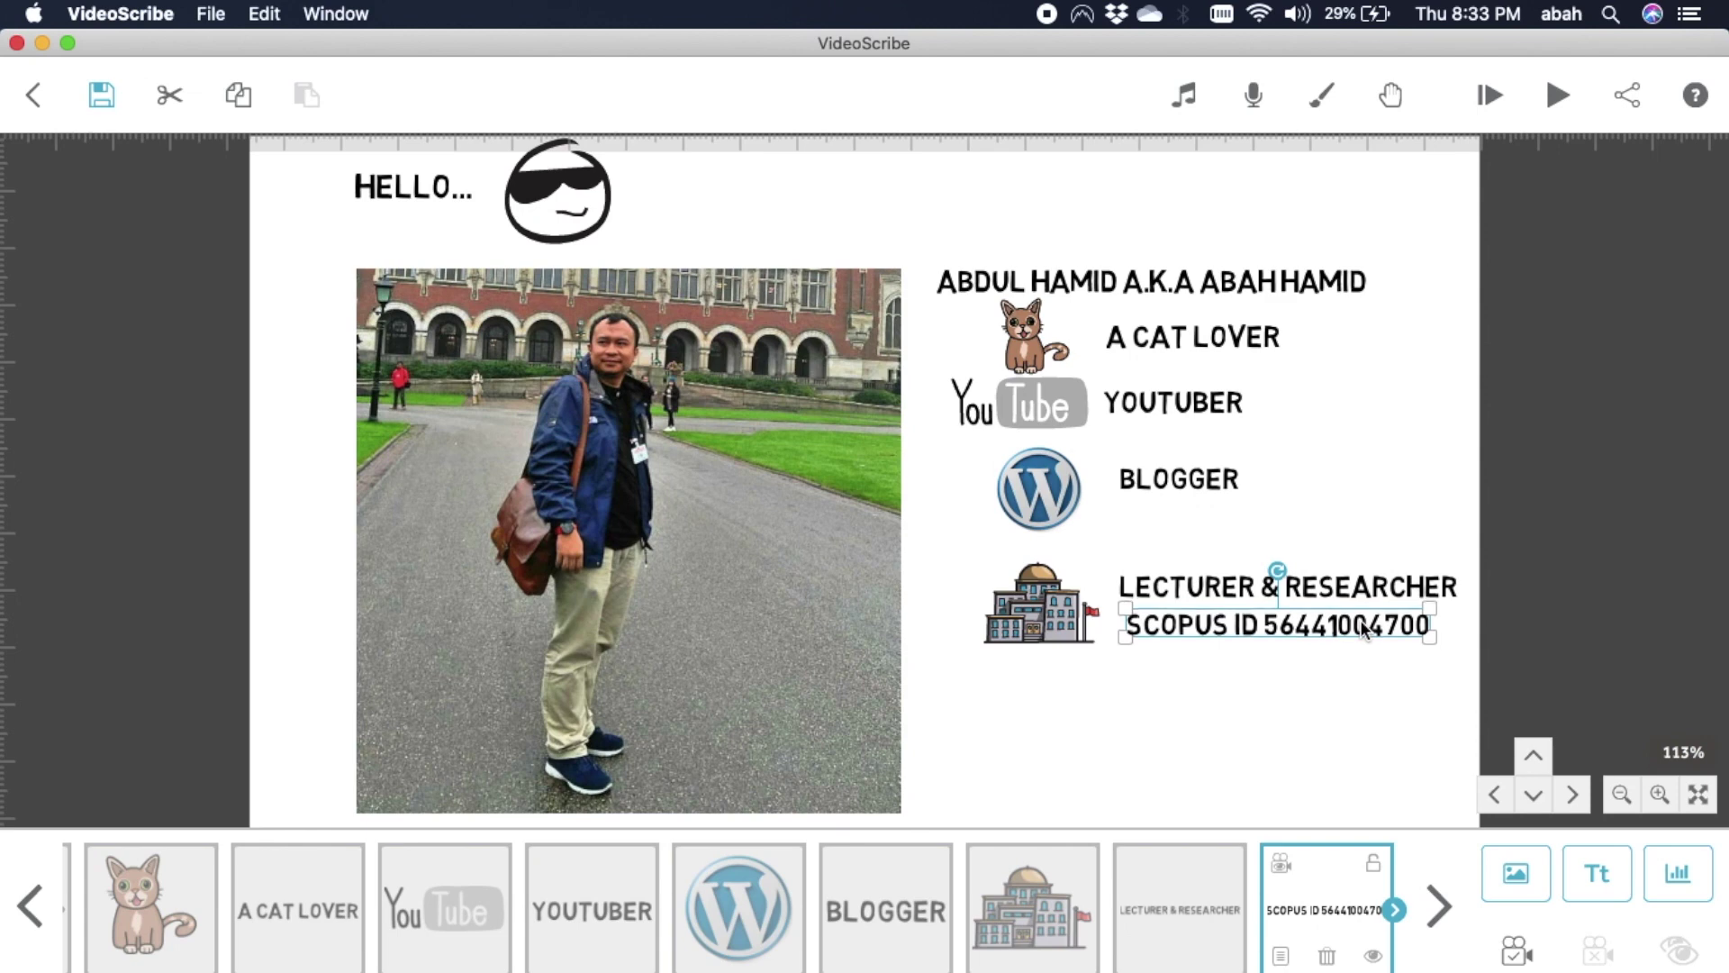
# Enlarge the name heading and reposition it above the role list.
pyautogui.click(1217, 283)
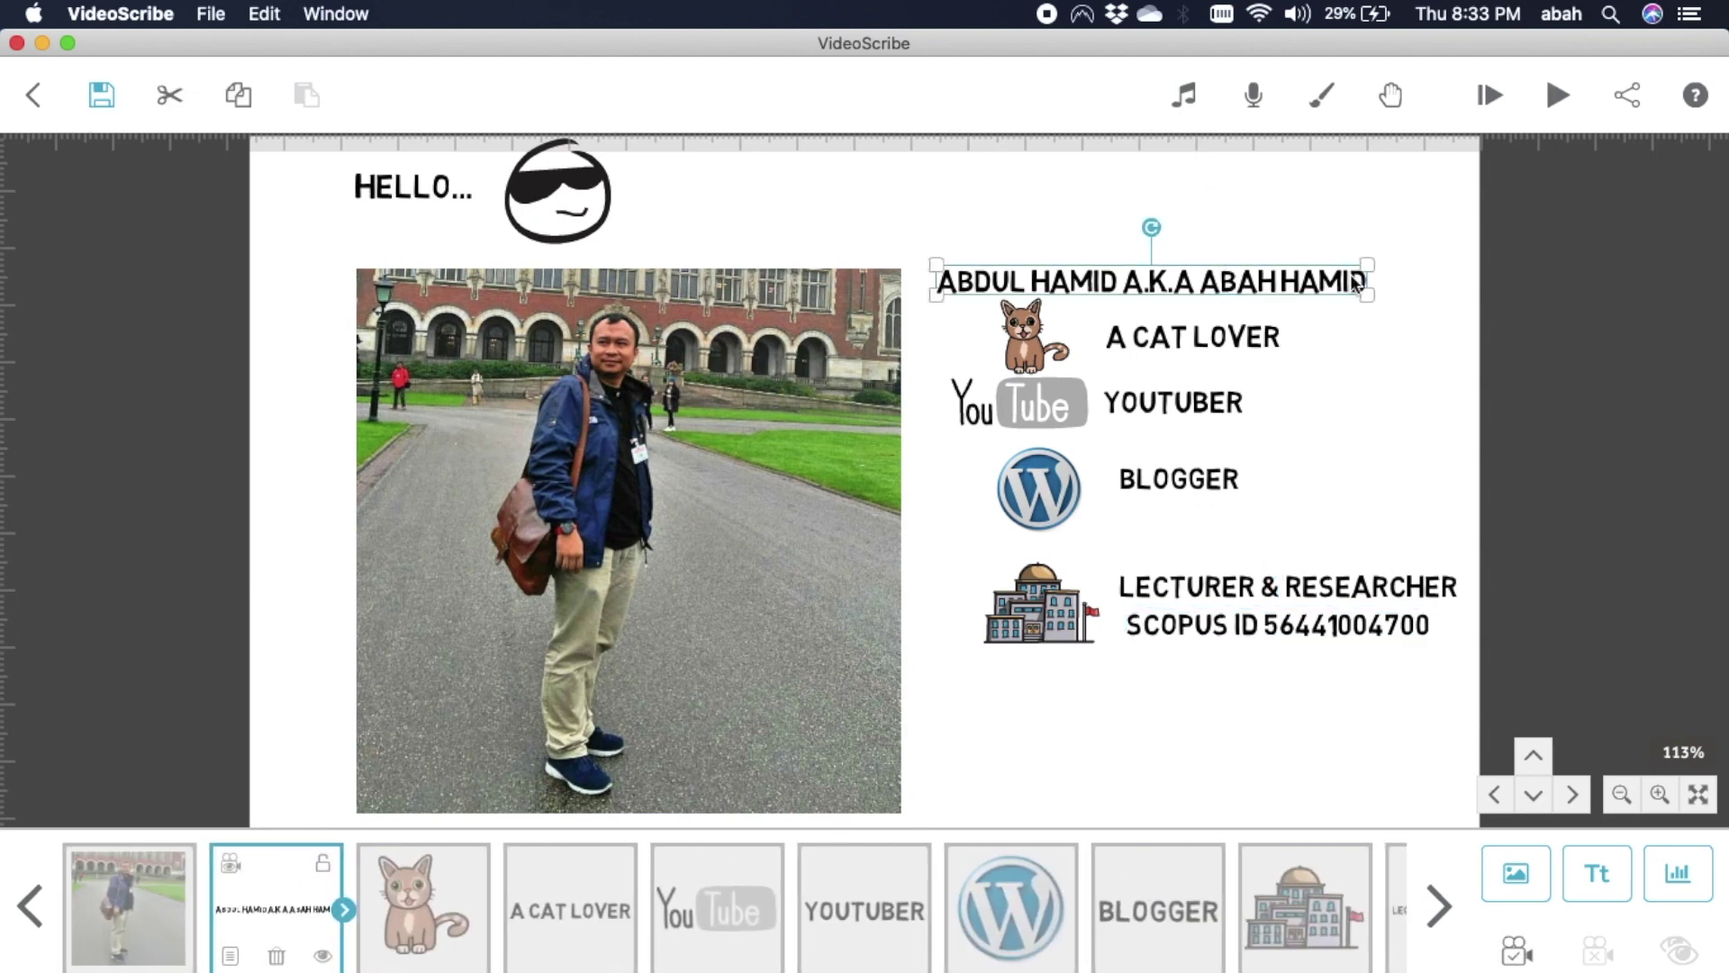
pyautogui.moveTo(1365, 265); pyautogui.dragTo(1428, 261)
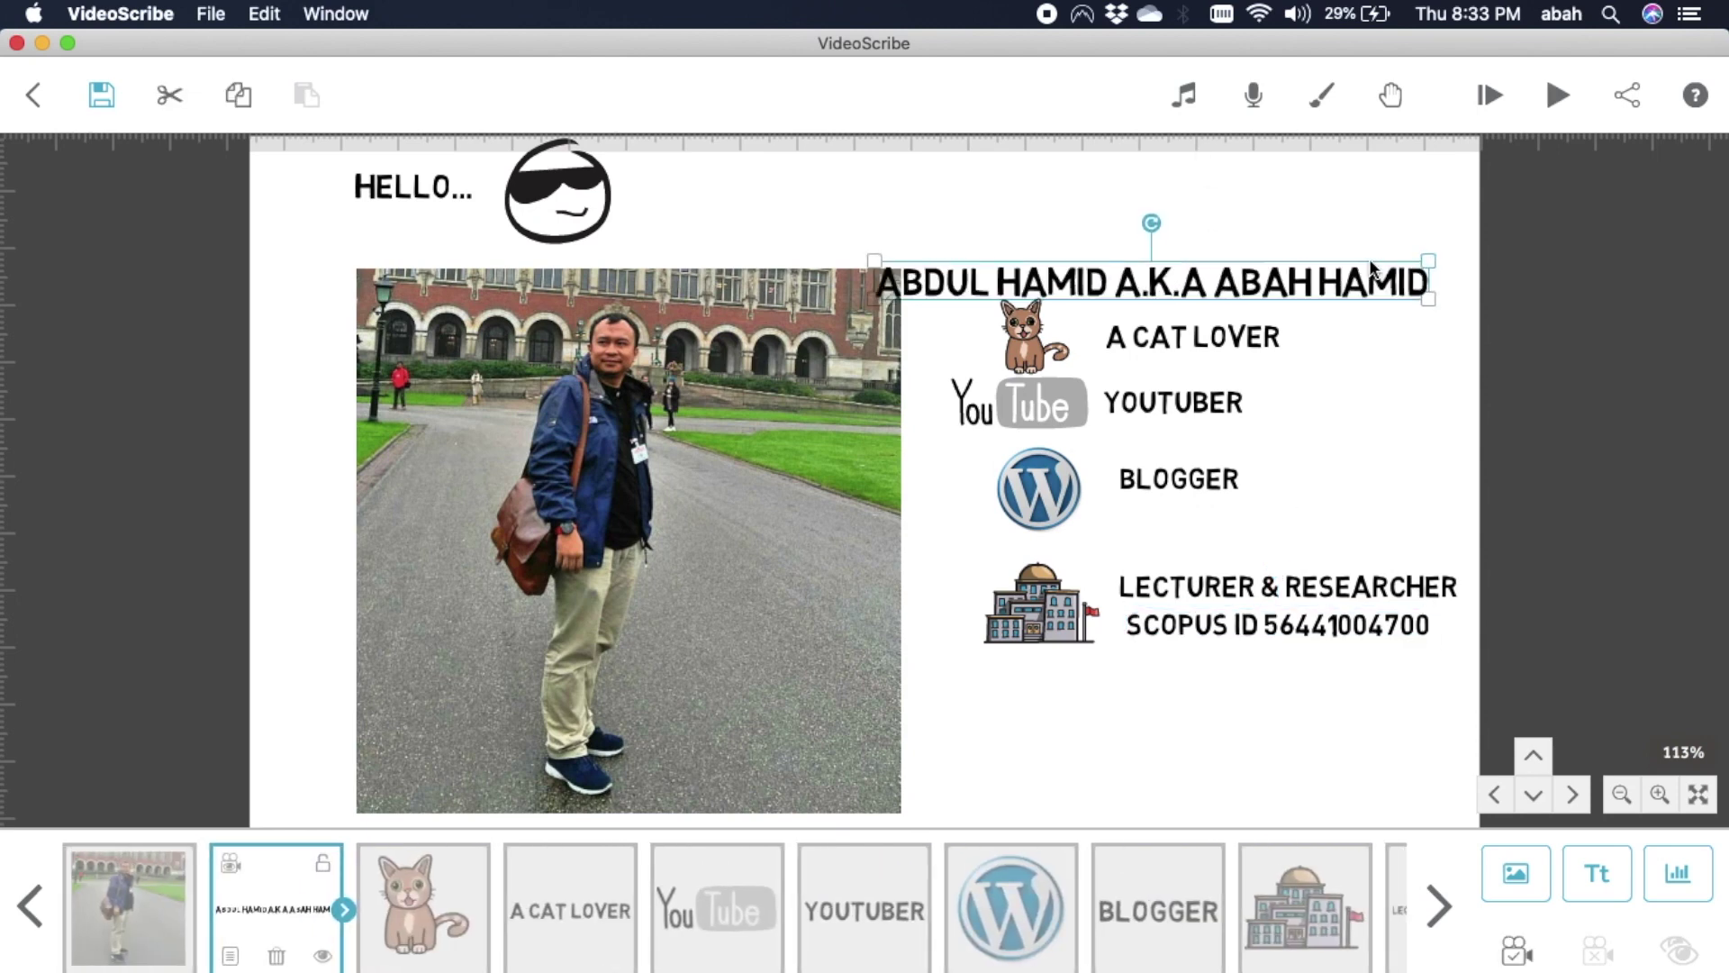
pyautogui.moveTo(1286, 290); pyautogui.dragTo(1333, 277)
pyautogui.click(1203, 749)
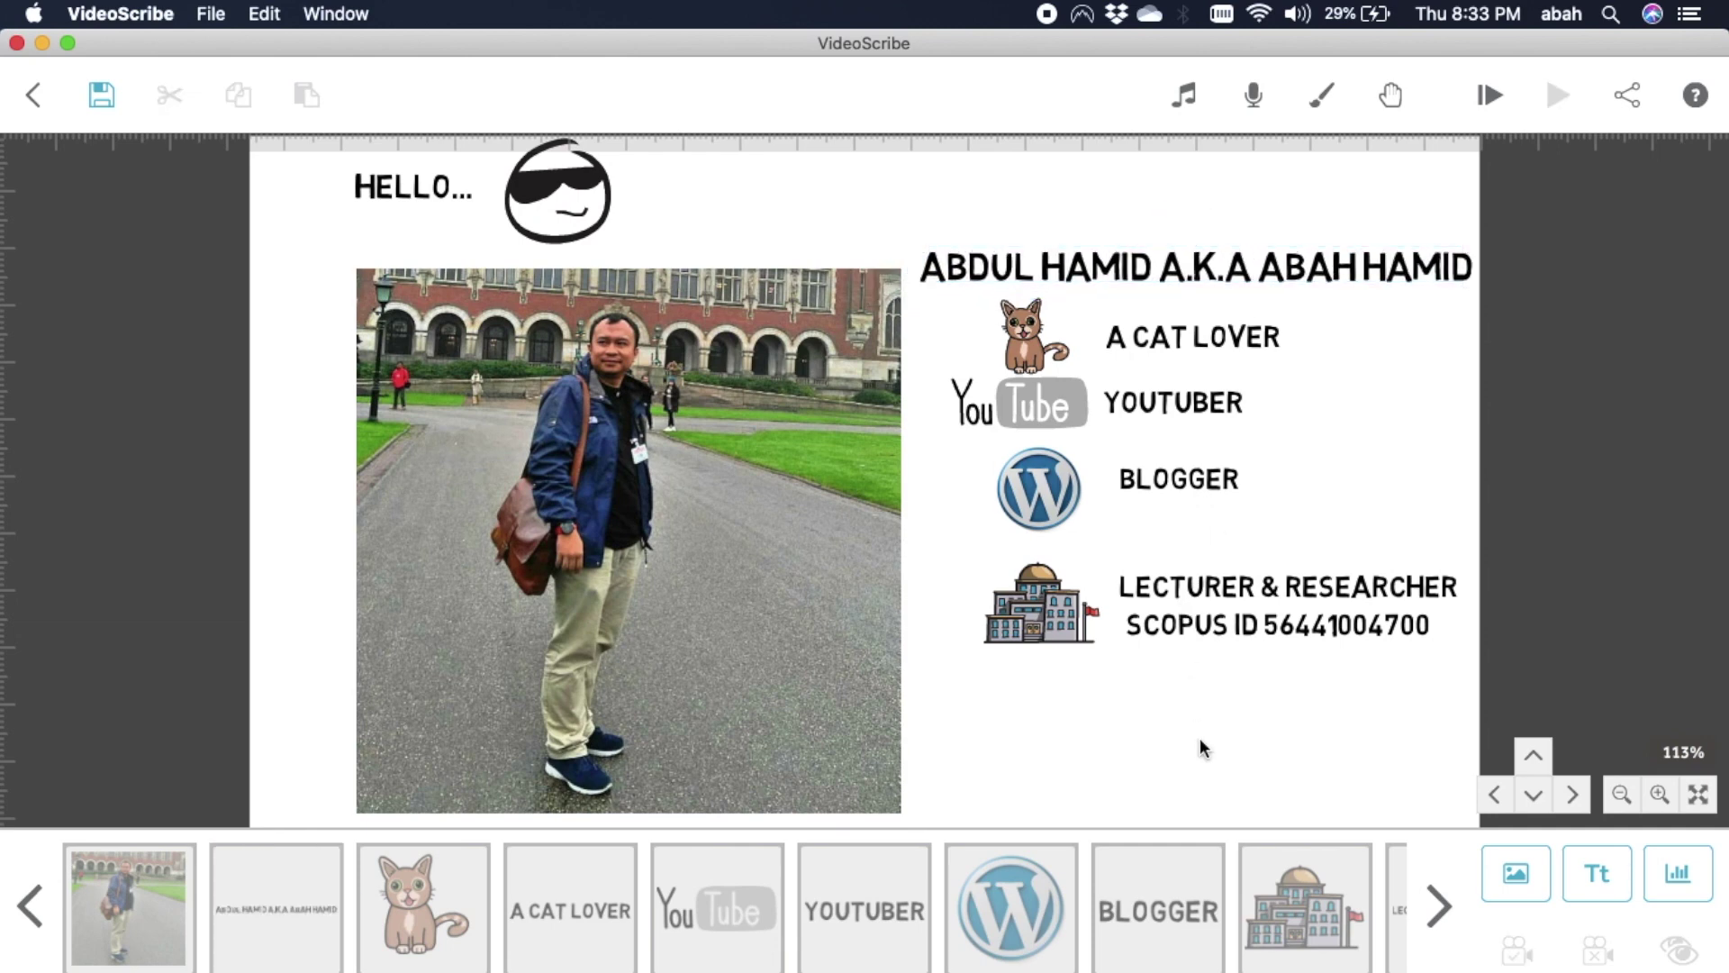
pyautogui.scroll(-3, 1202, 749)
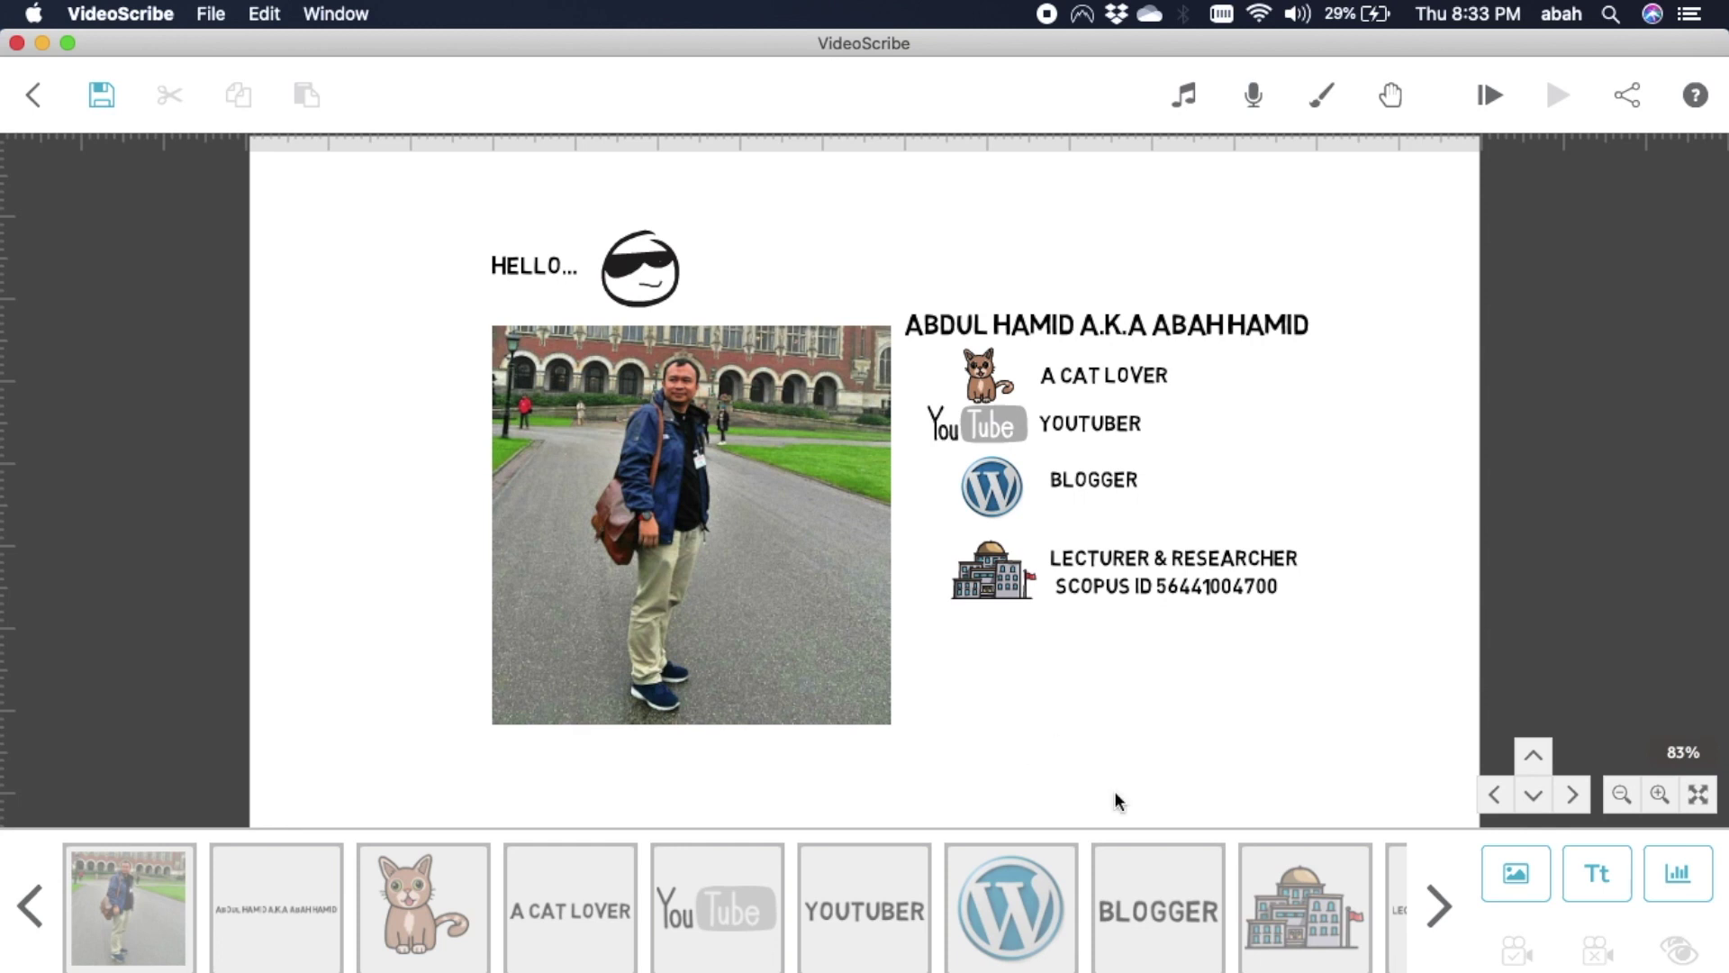
# Add the Subscribe image and shrink it to a small button below the Scopus ID line.
pyautogui.click(1542, 885)
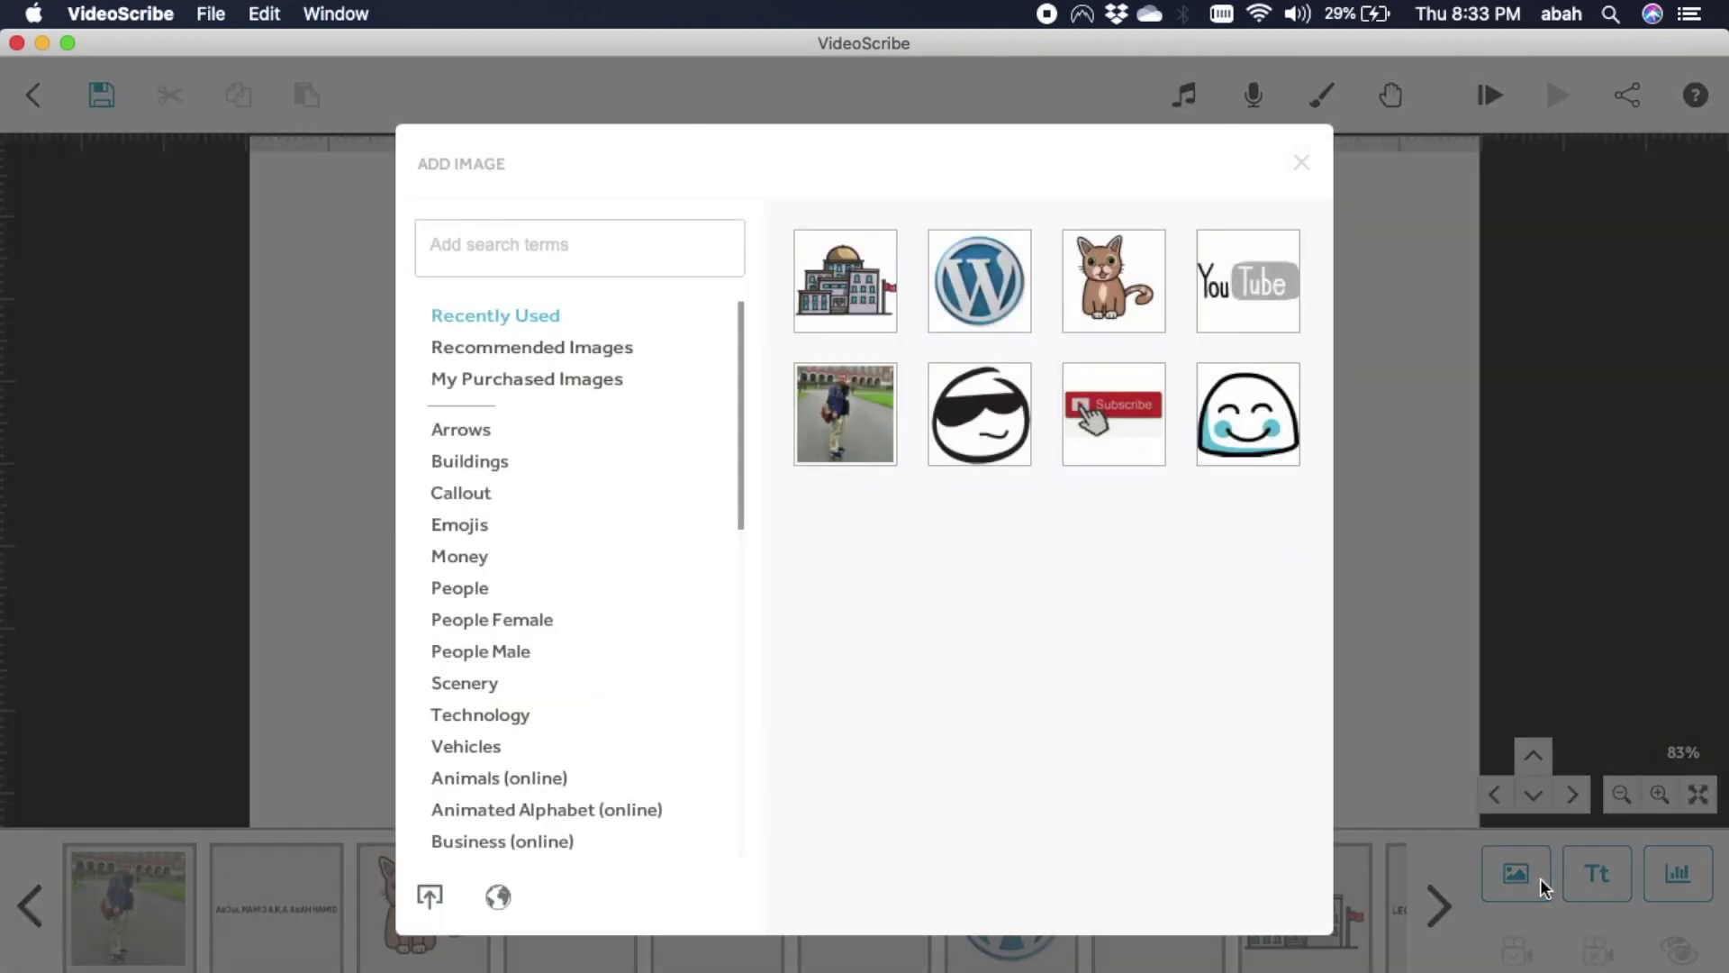
pyautogui.click(1122, 440)
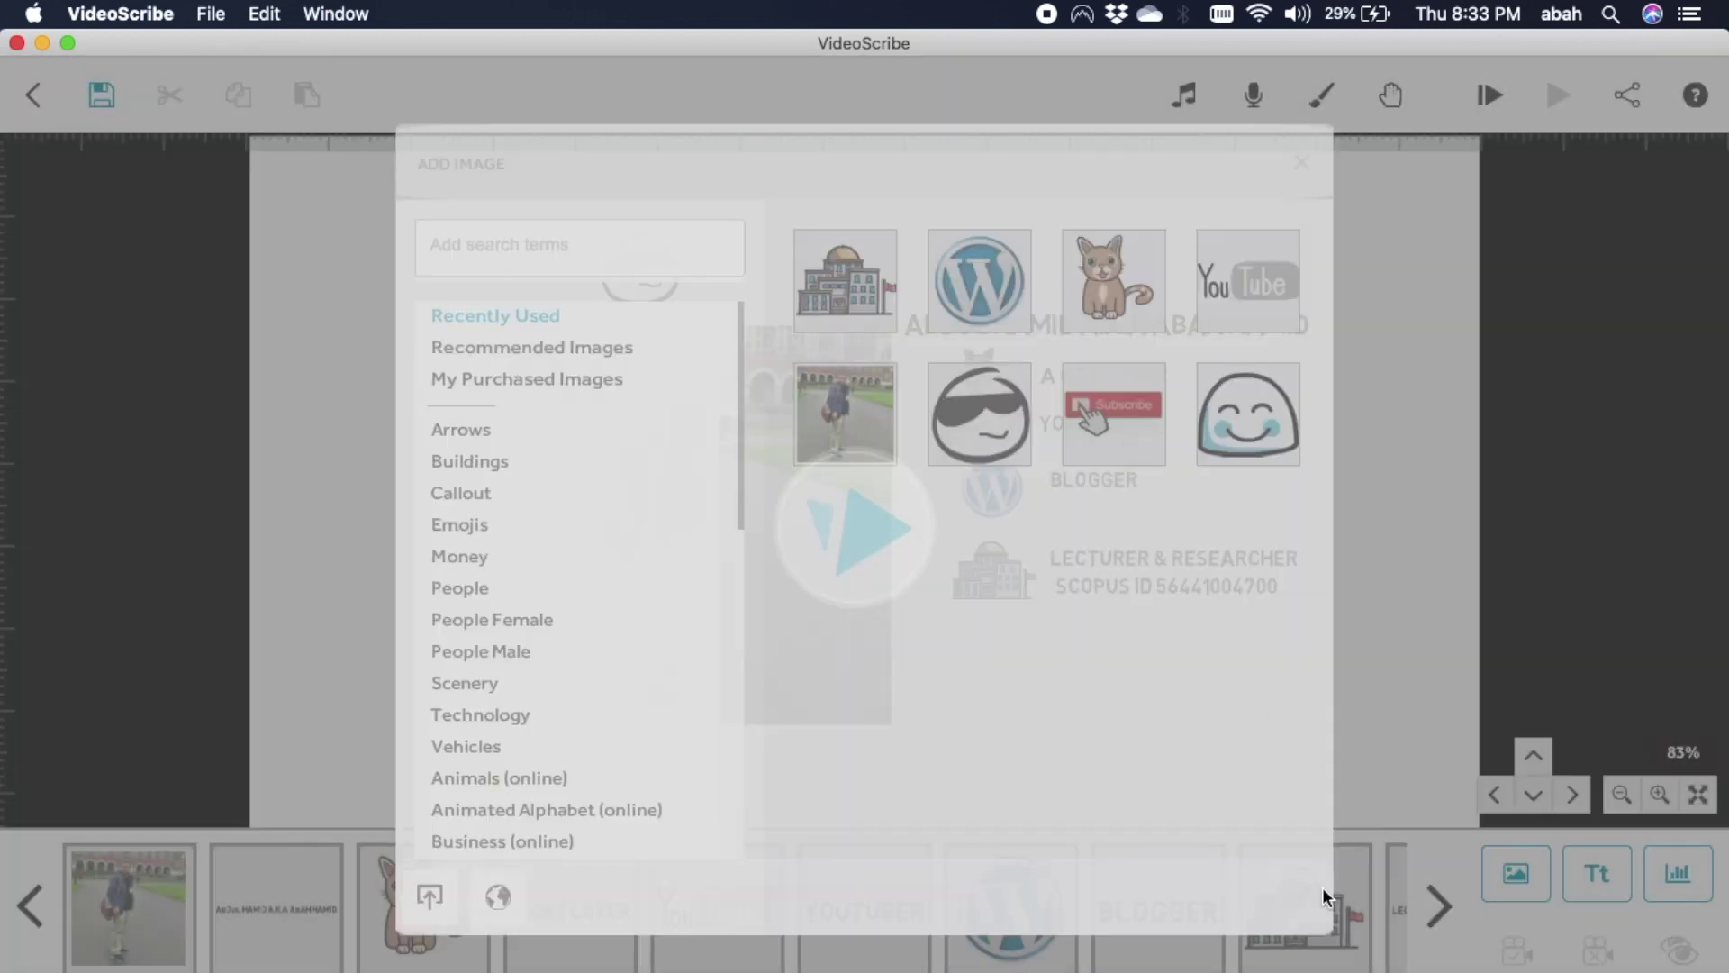
pyautogui.moveTo(1119, 606); pyautogui.dragTo(1052, 661)
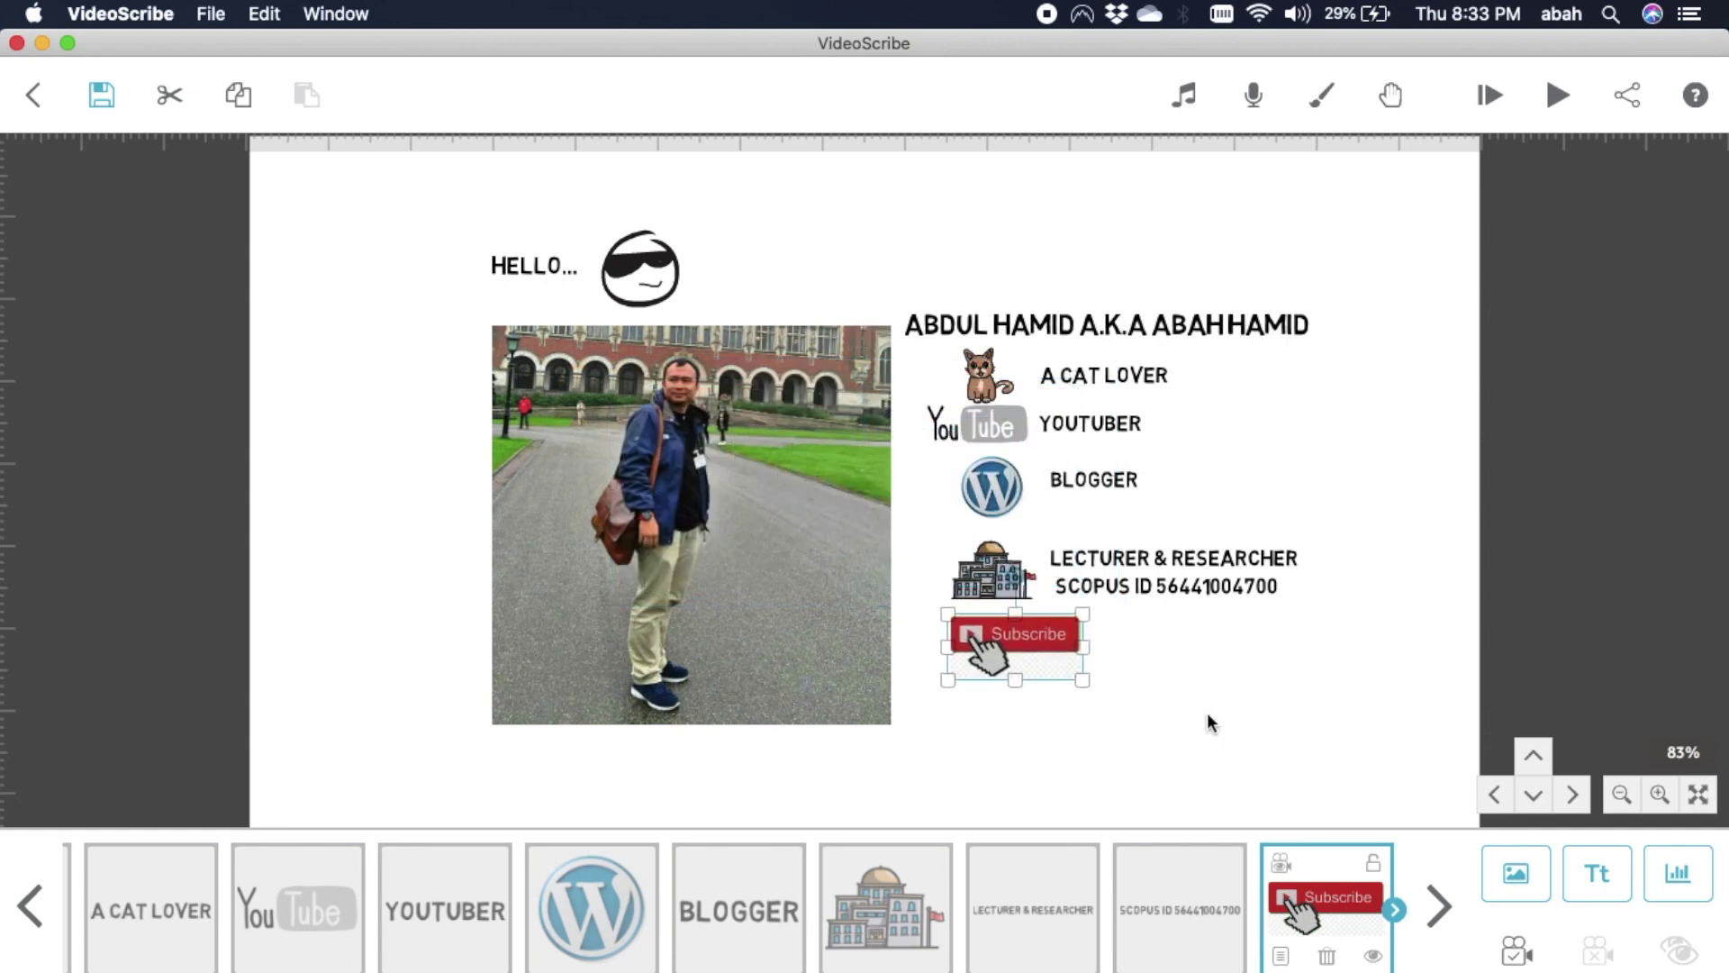
pyautogui.click(1289, 737)
# Add a text line with the YouTube channel handle beside the Subscribe button.
pyautogui.click(1585, 884)
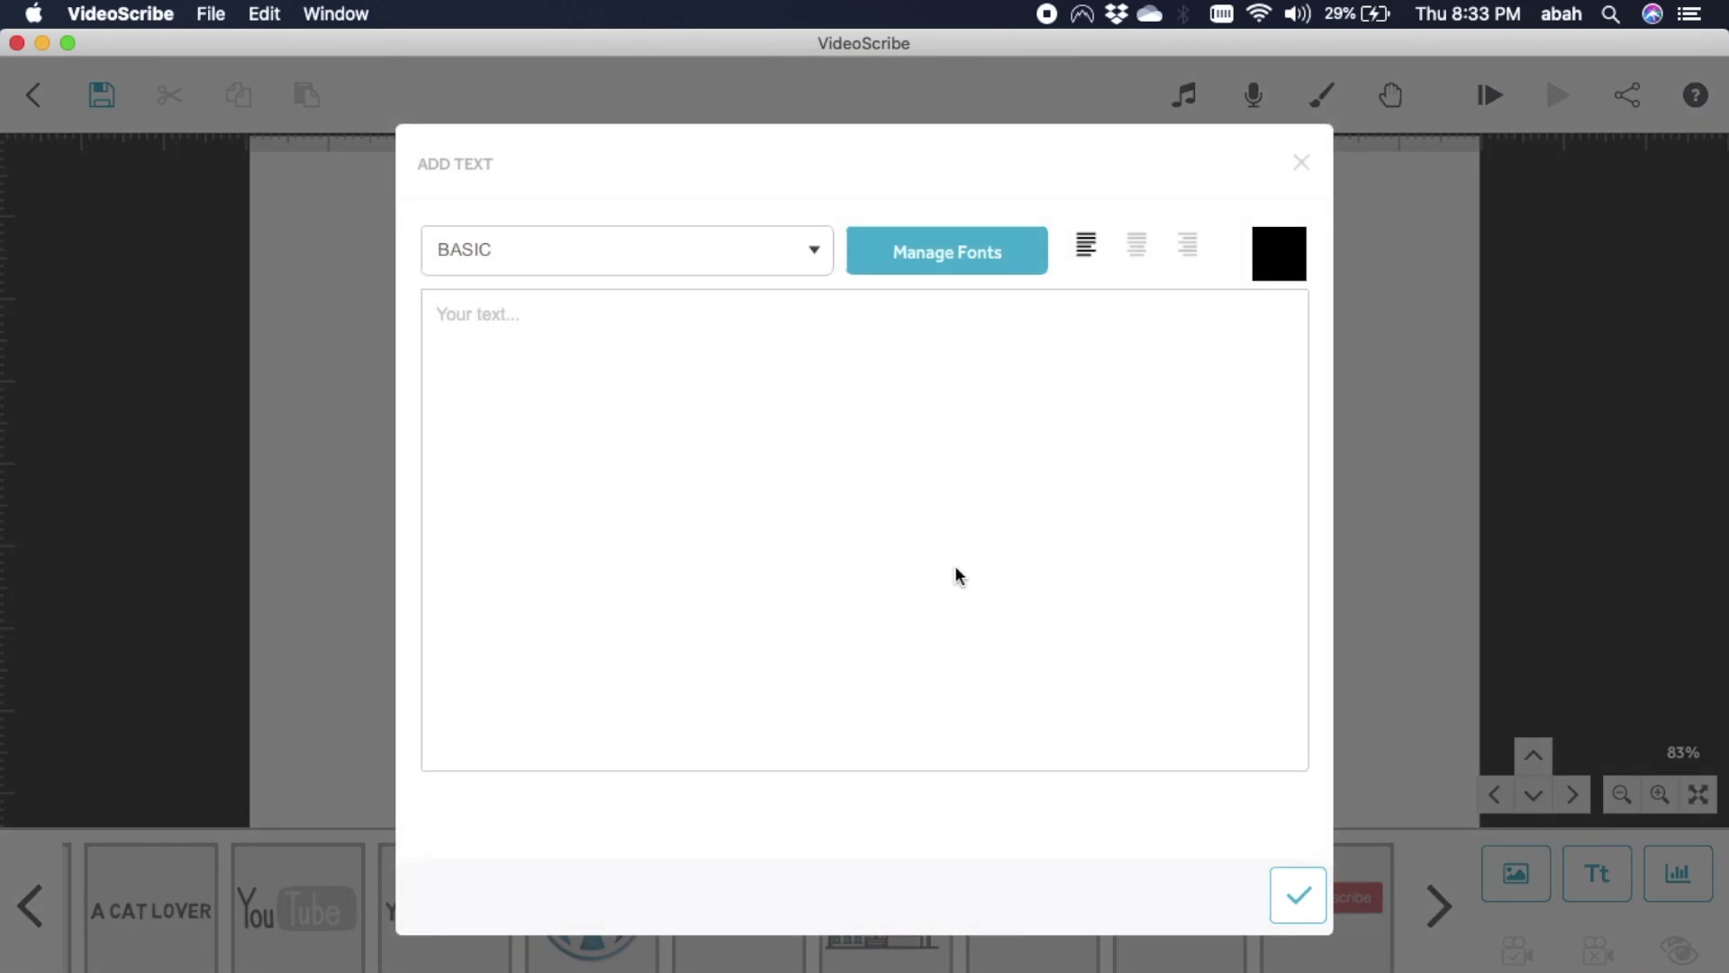
pyautogui.click(956, 577)
pyautogui.write('/abahhamid')
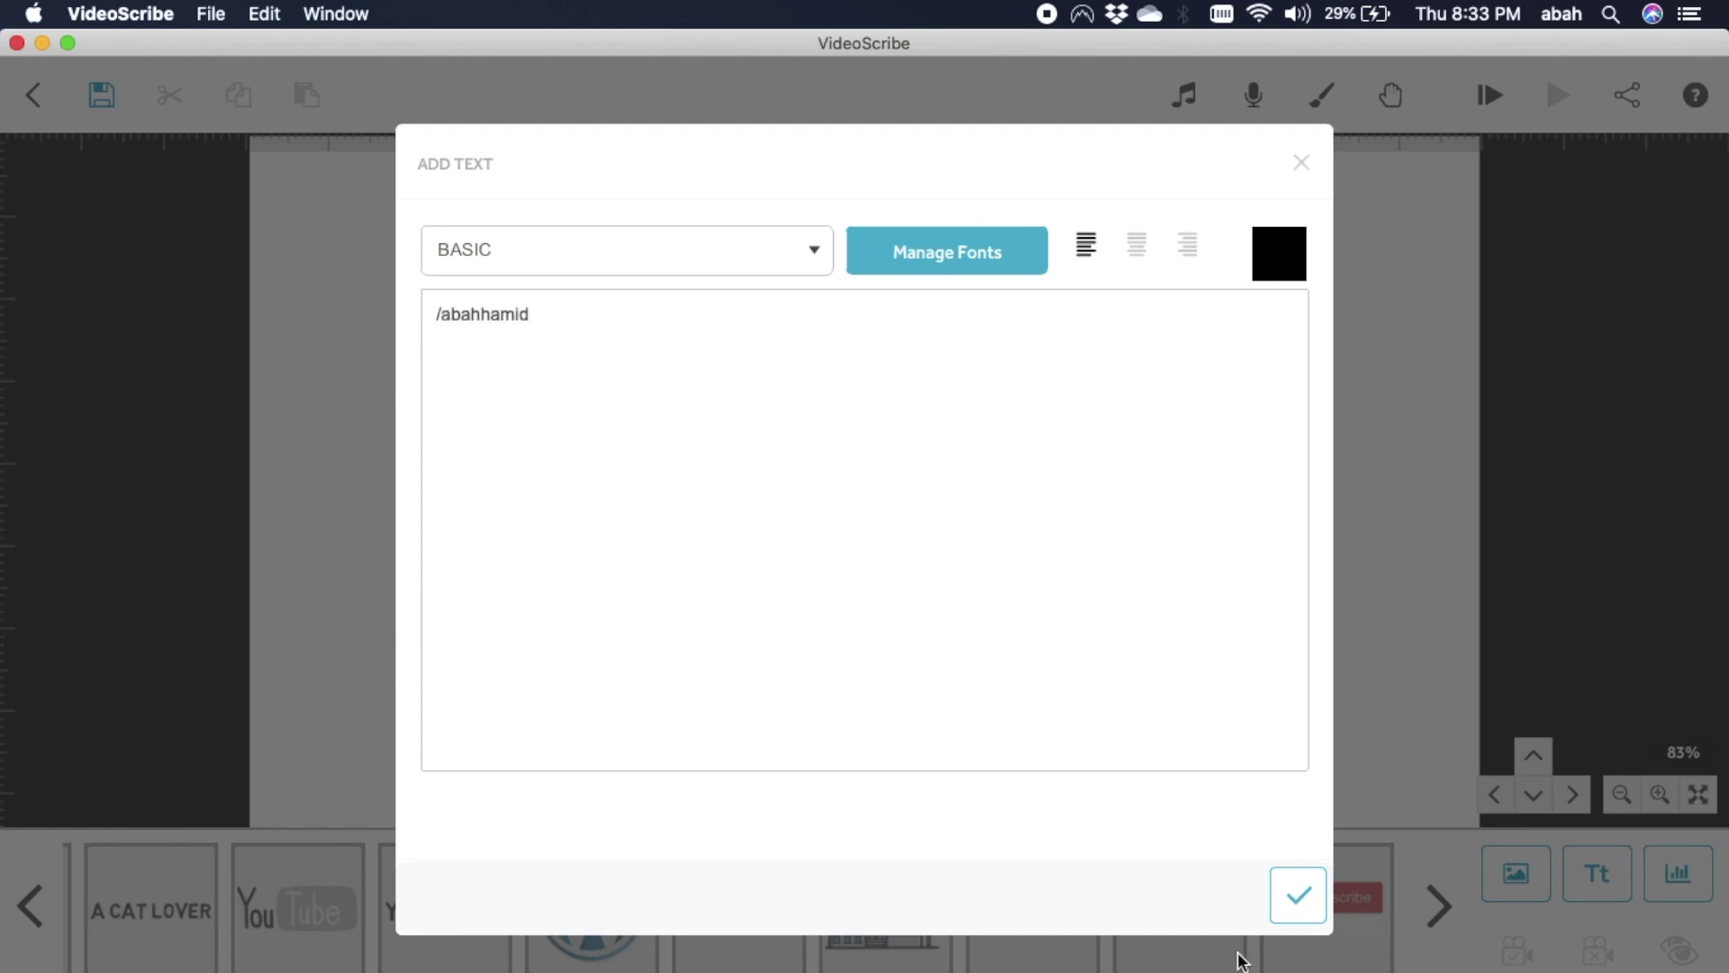
pyautogui.click(1306, 906)
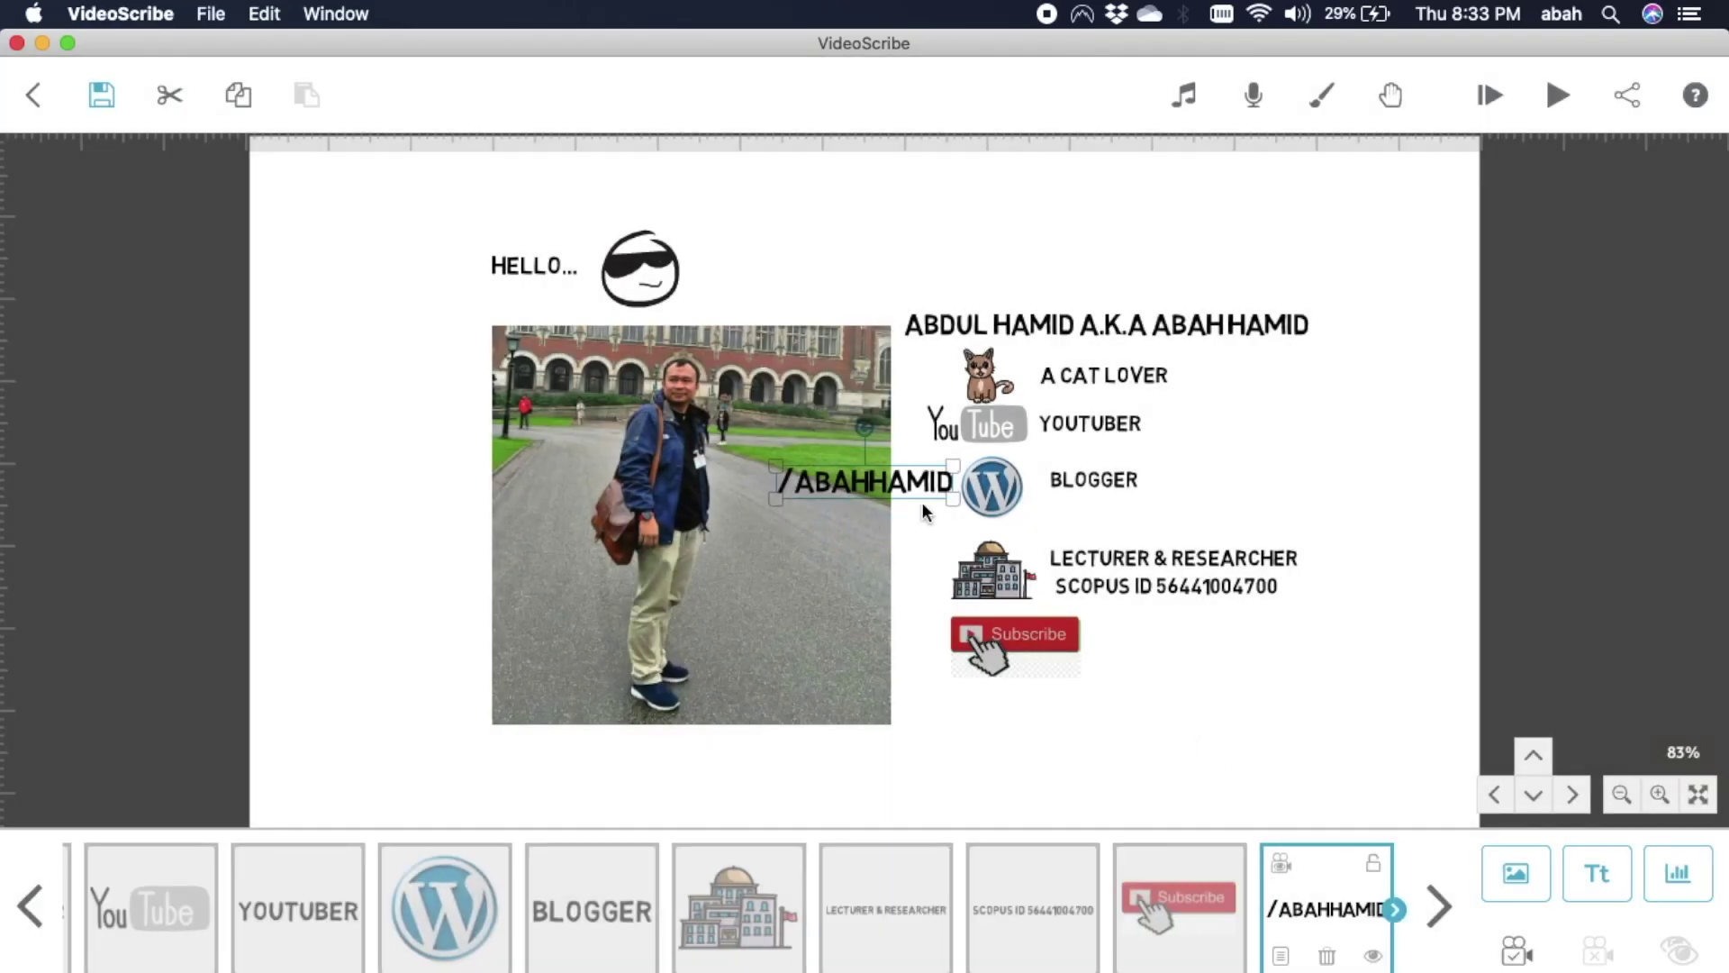
pyautogui.moveTo(911, 487); pyautogui.dragTo(1232, 641)
pyautogui.click(1293, 762)
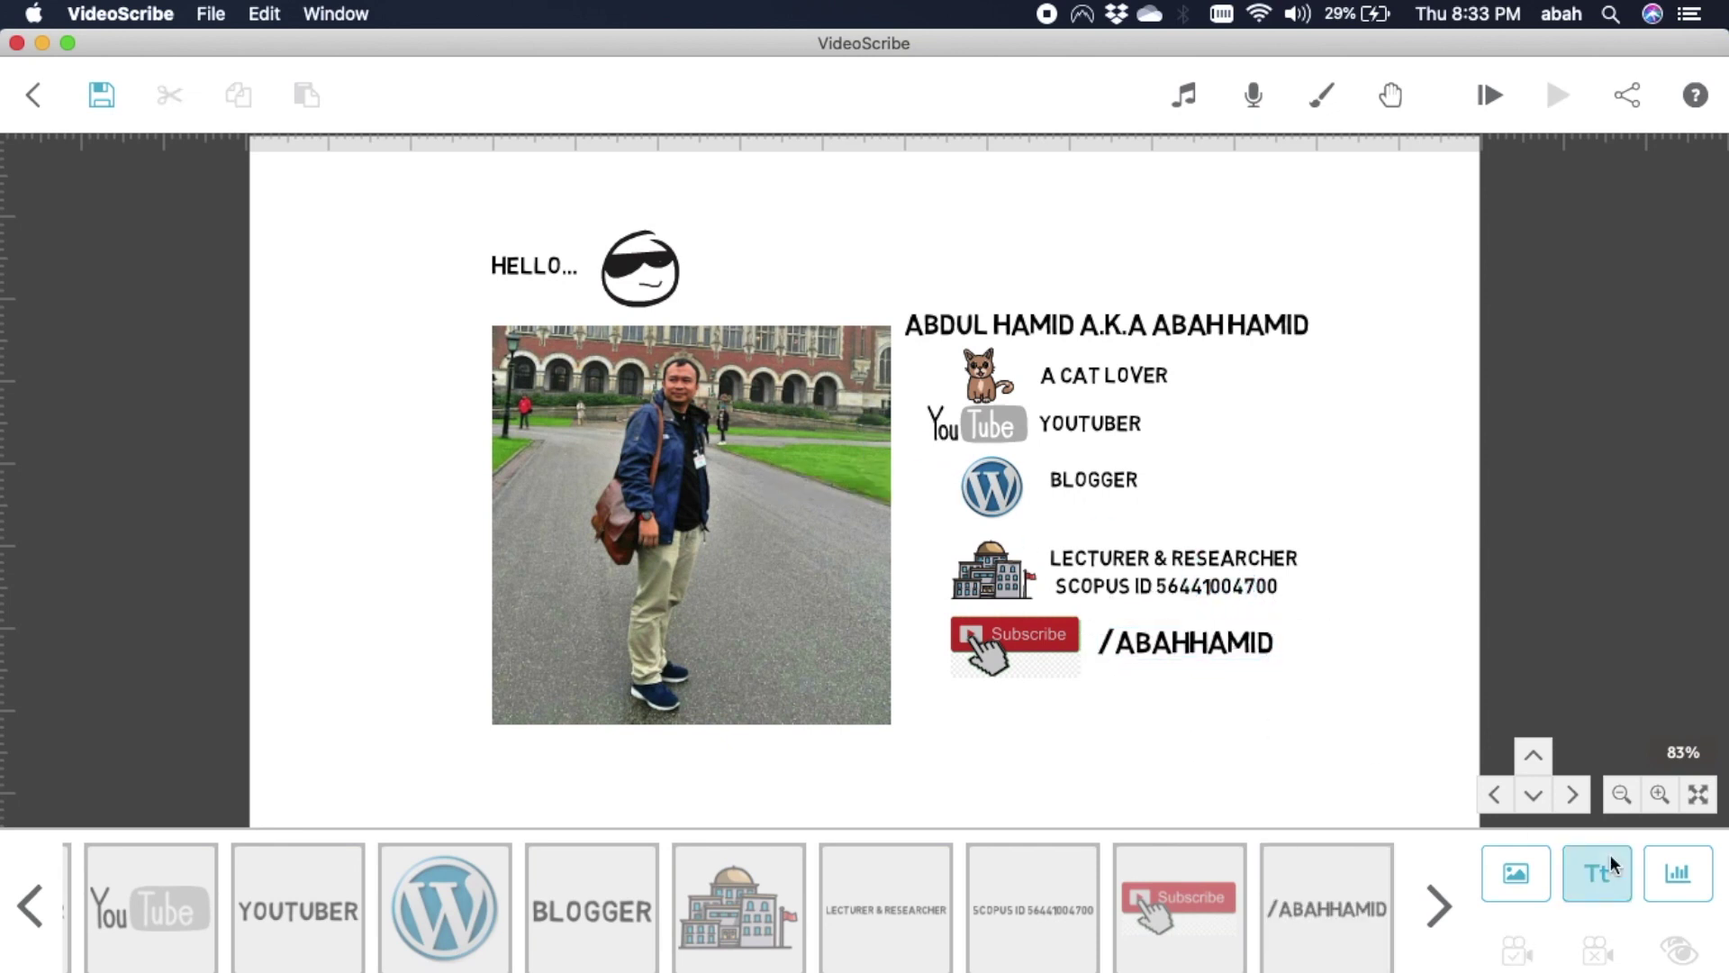
# Add a 'Visit' line with the website address below the YouTube handle line.
pyautogui.click(1602, 878)
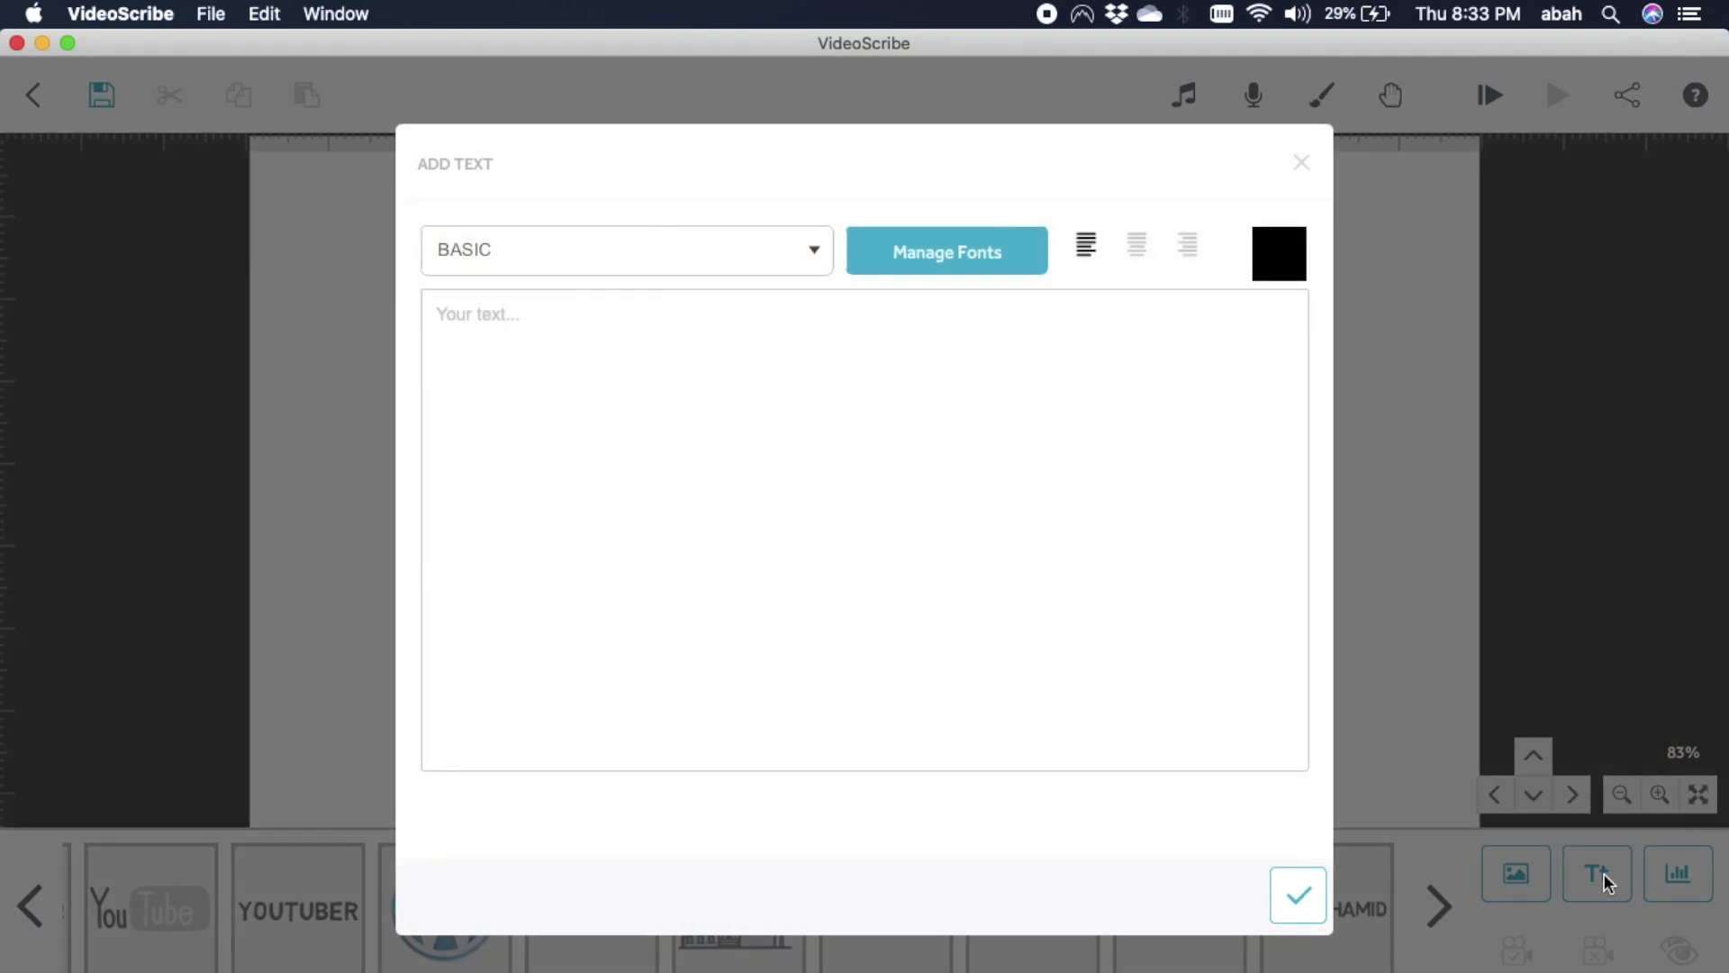
pyautogui.write('Visit www.abdul-hamid.com')
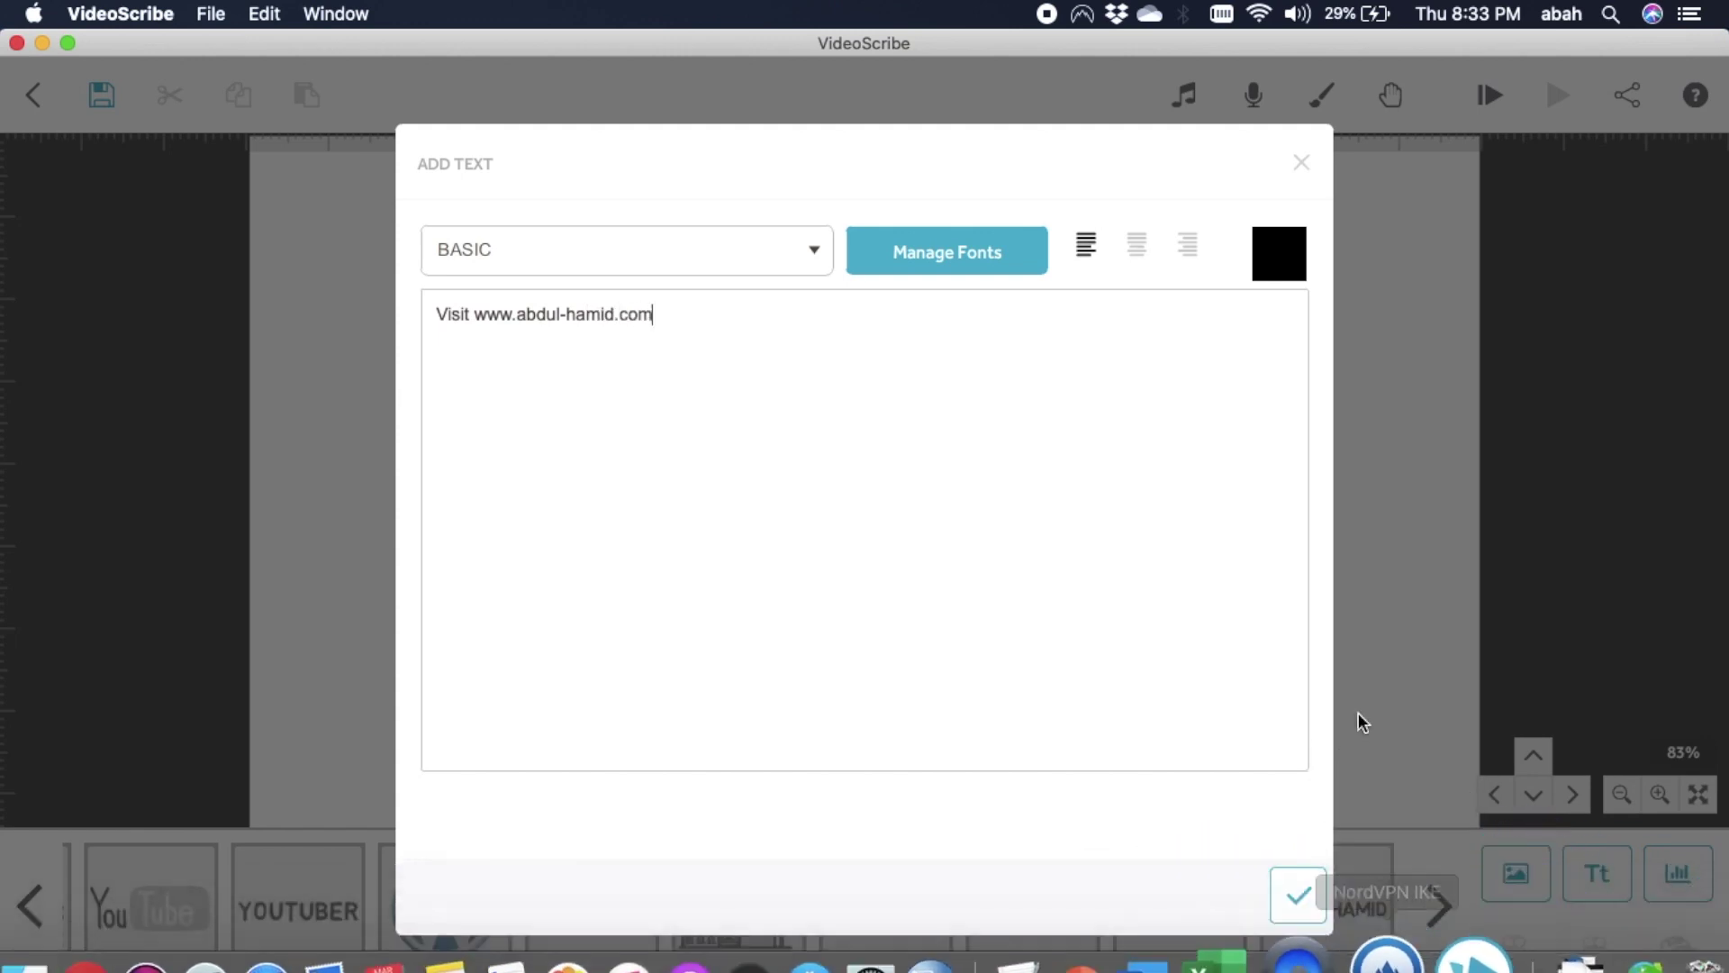
pyautogui.click(1298, 895)
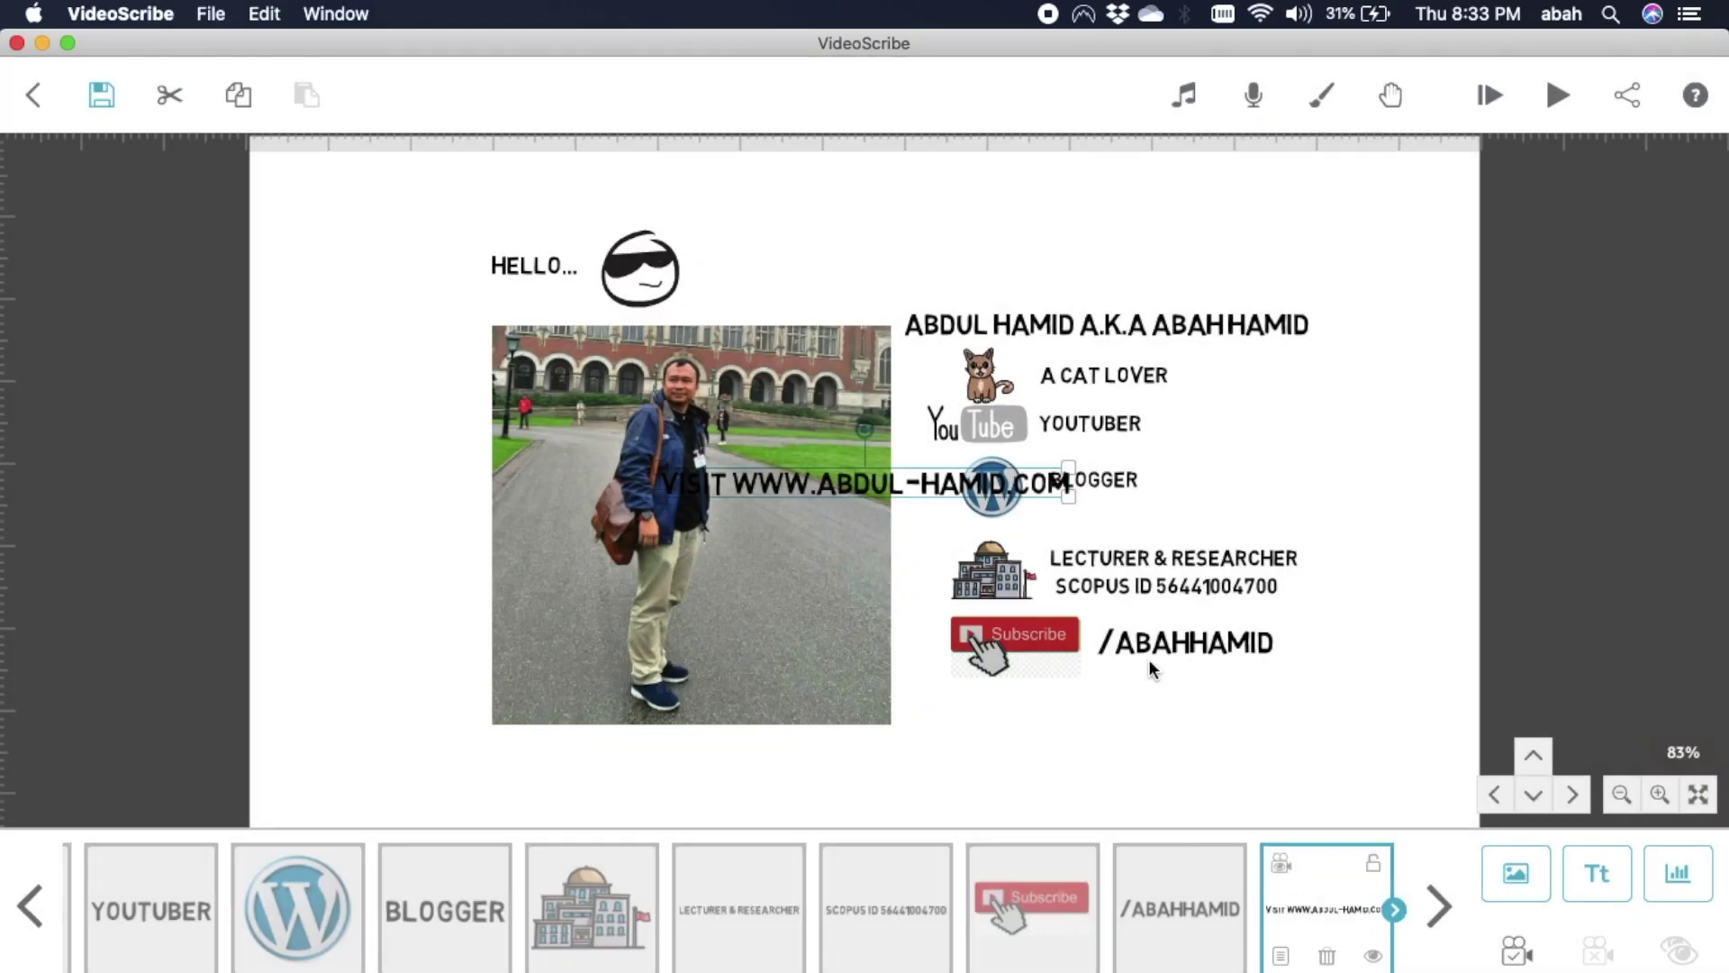
pyautogui.moveTo(932, 486); pyautogui.dragTo(1209, 700)
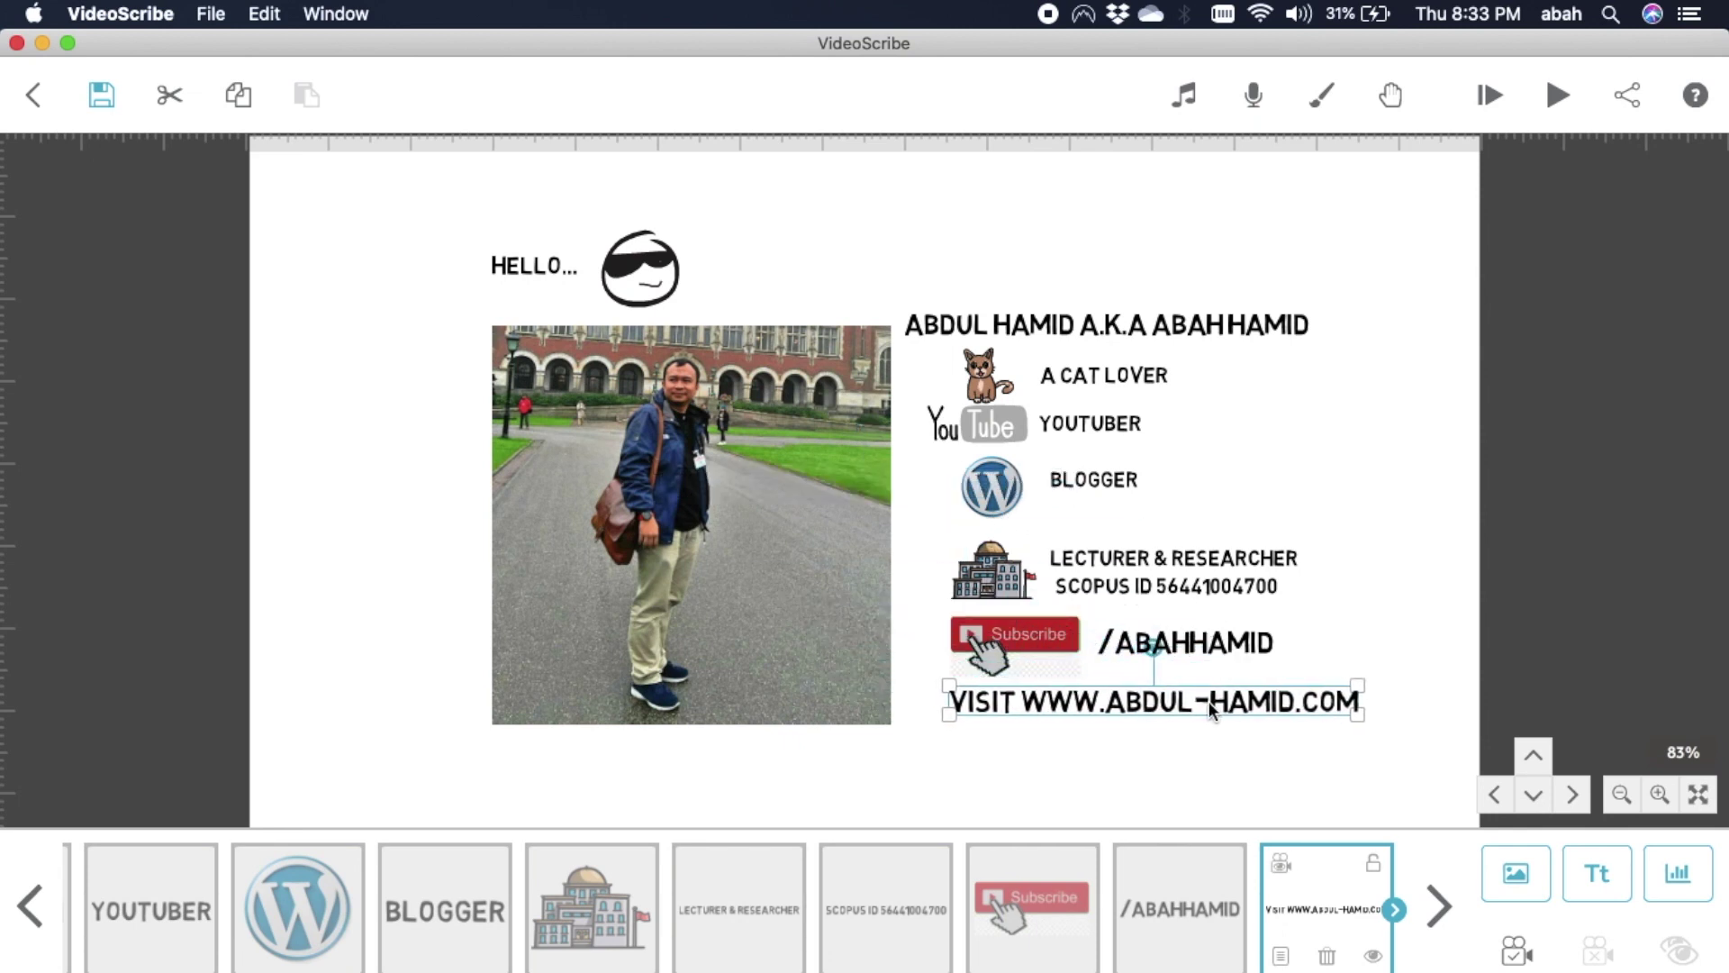
pyautogui.click(1334, 478)
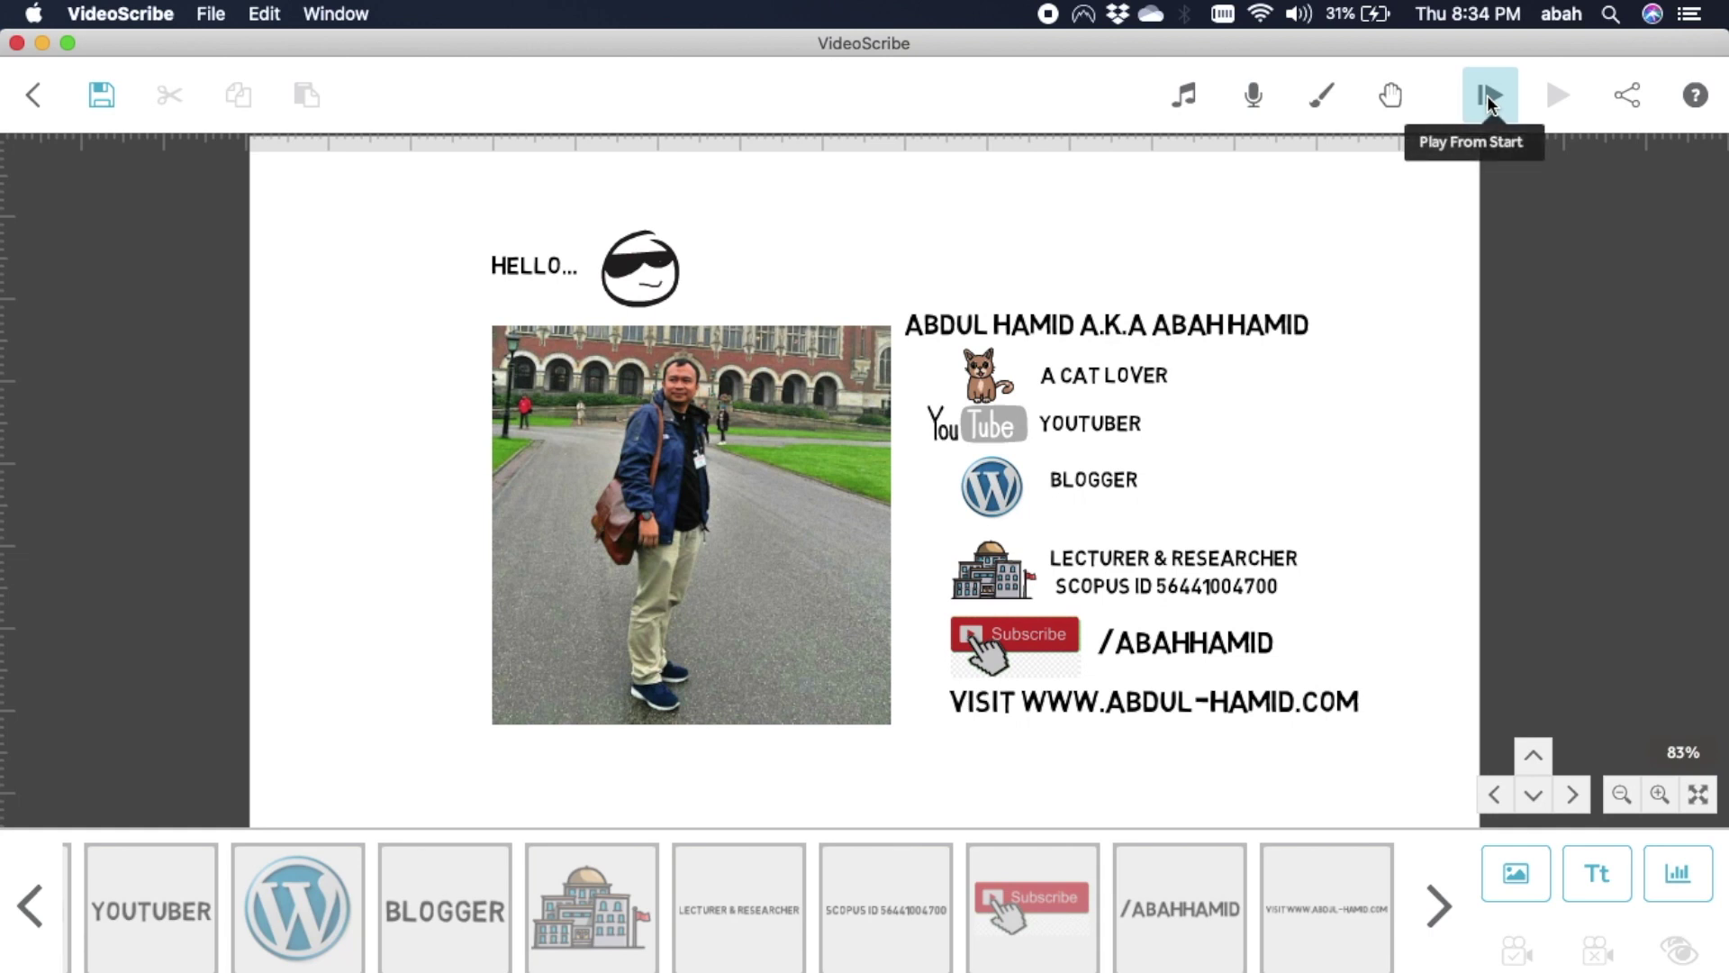
pyautogui.click(1488, 95)
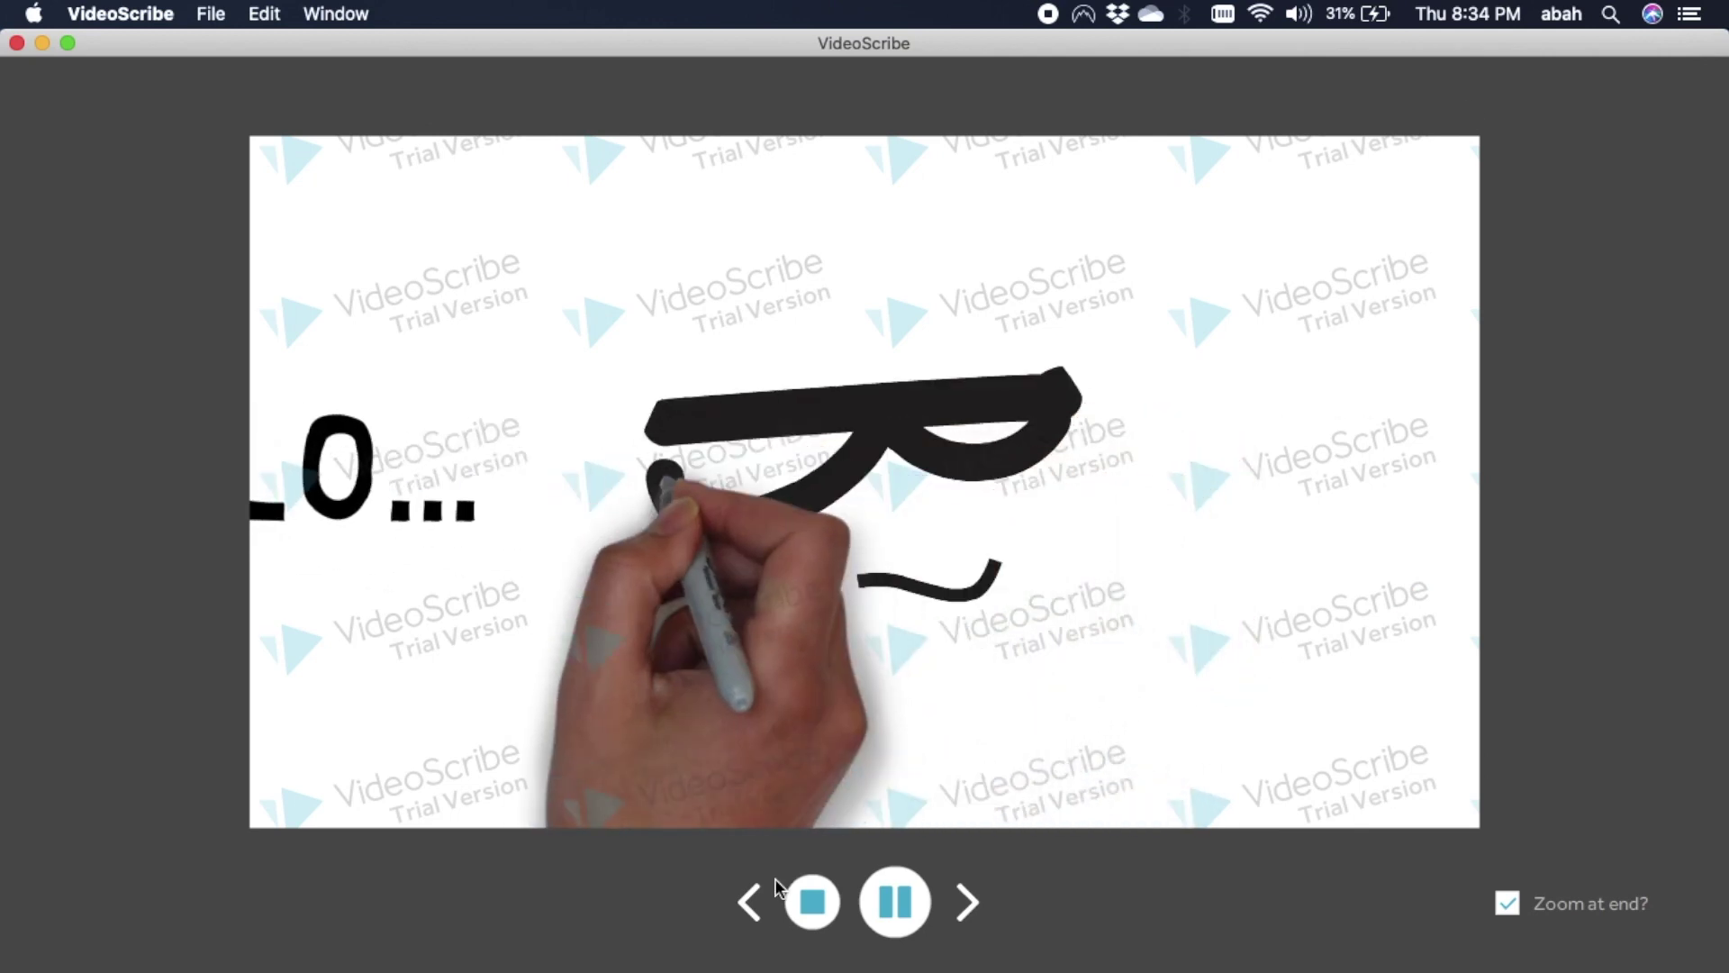
pyautogui.click(815, 903)
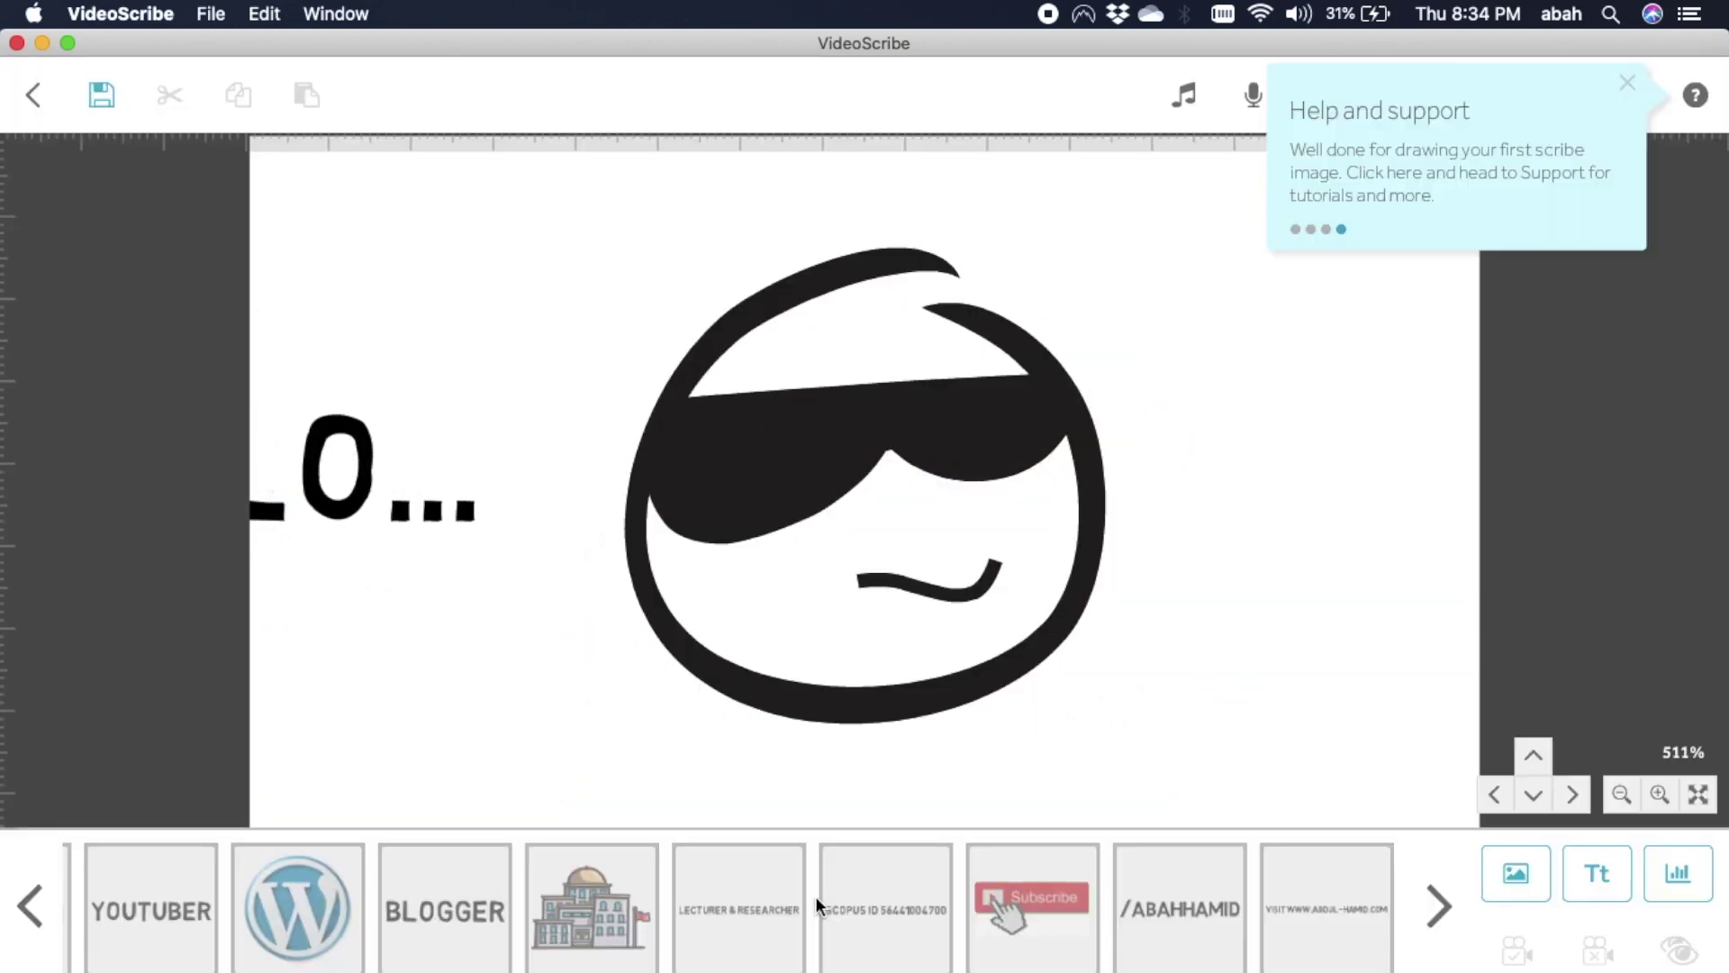
pyautogui.click(1621, 83)
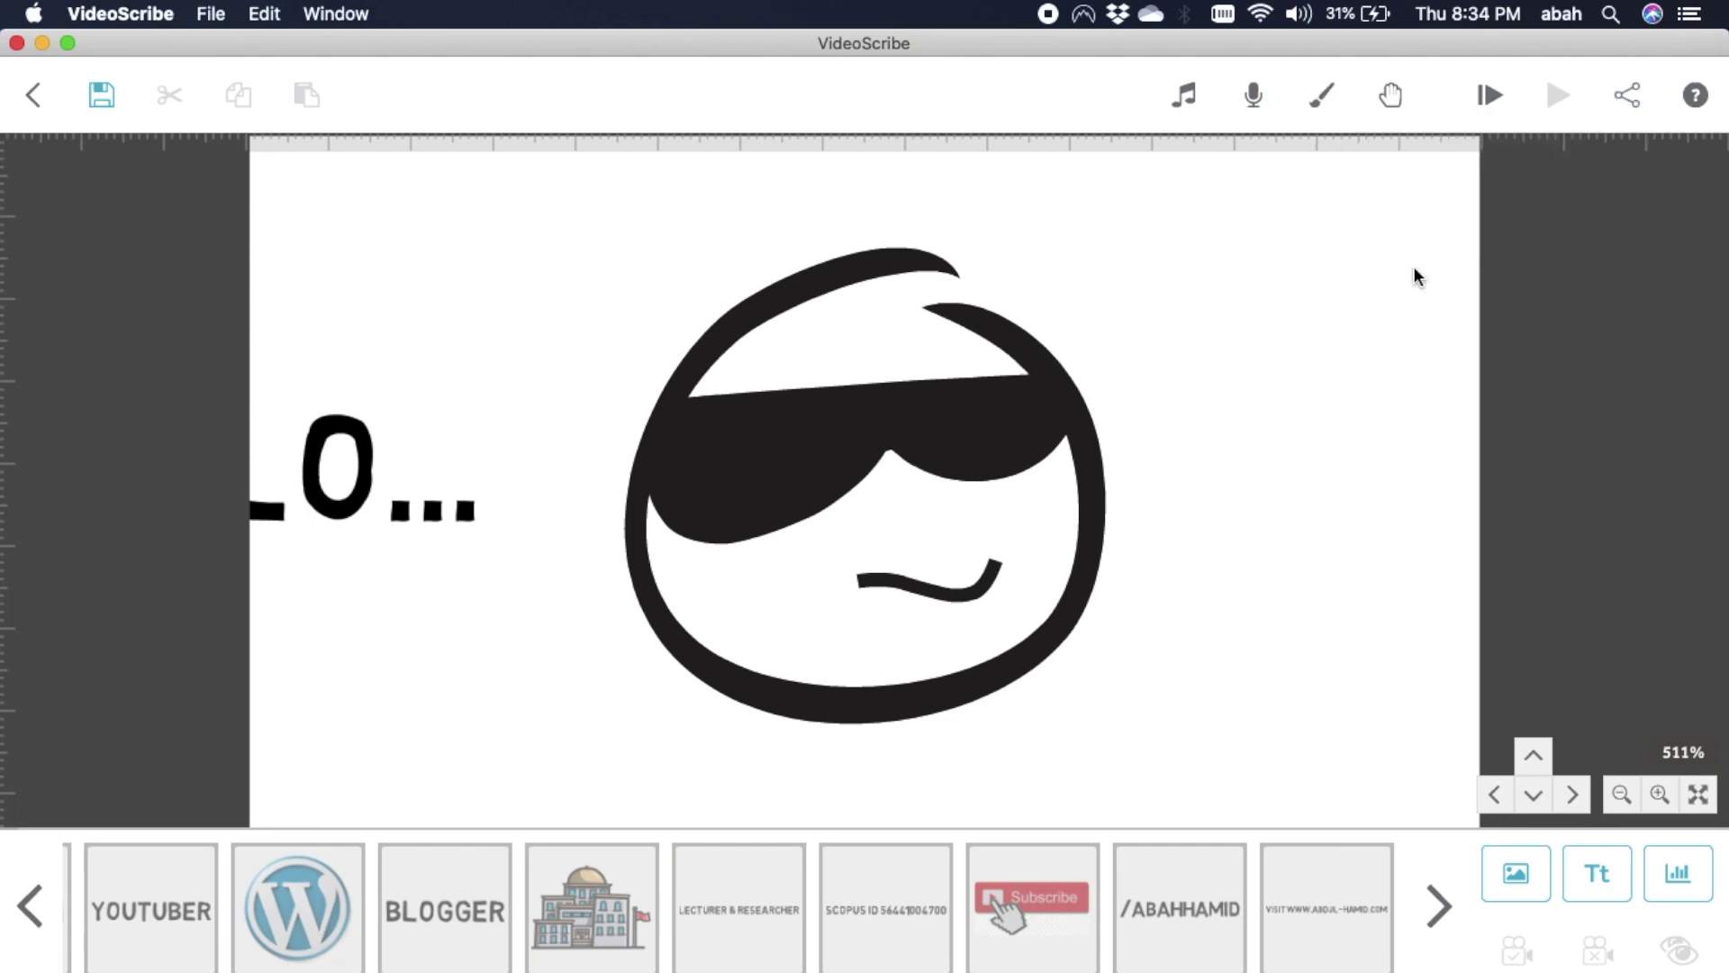
# Apply the speckled granite texture as the scribe background, then bring up the music tracks.
pyautogui.click(1320, 93)
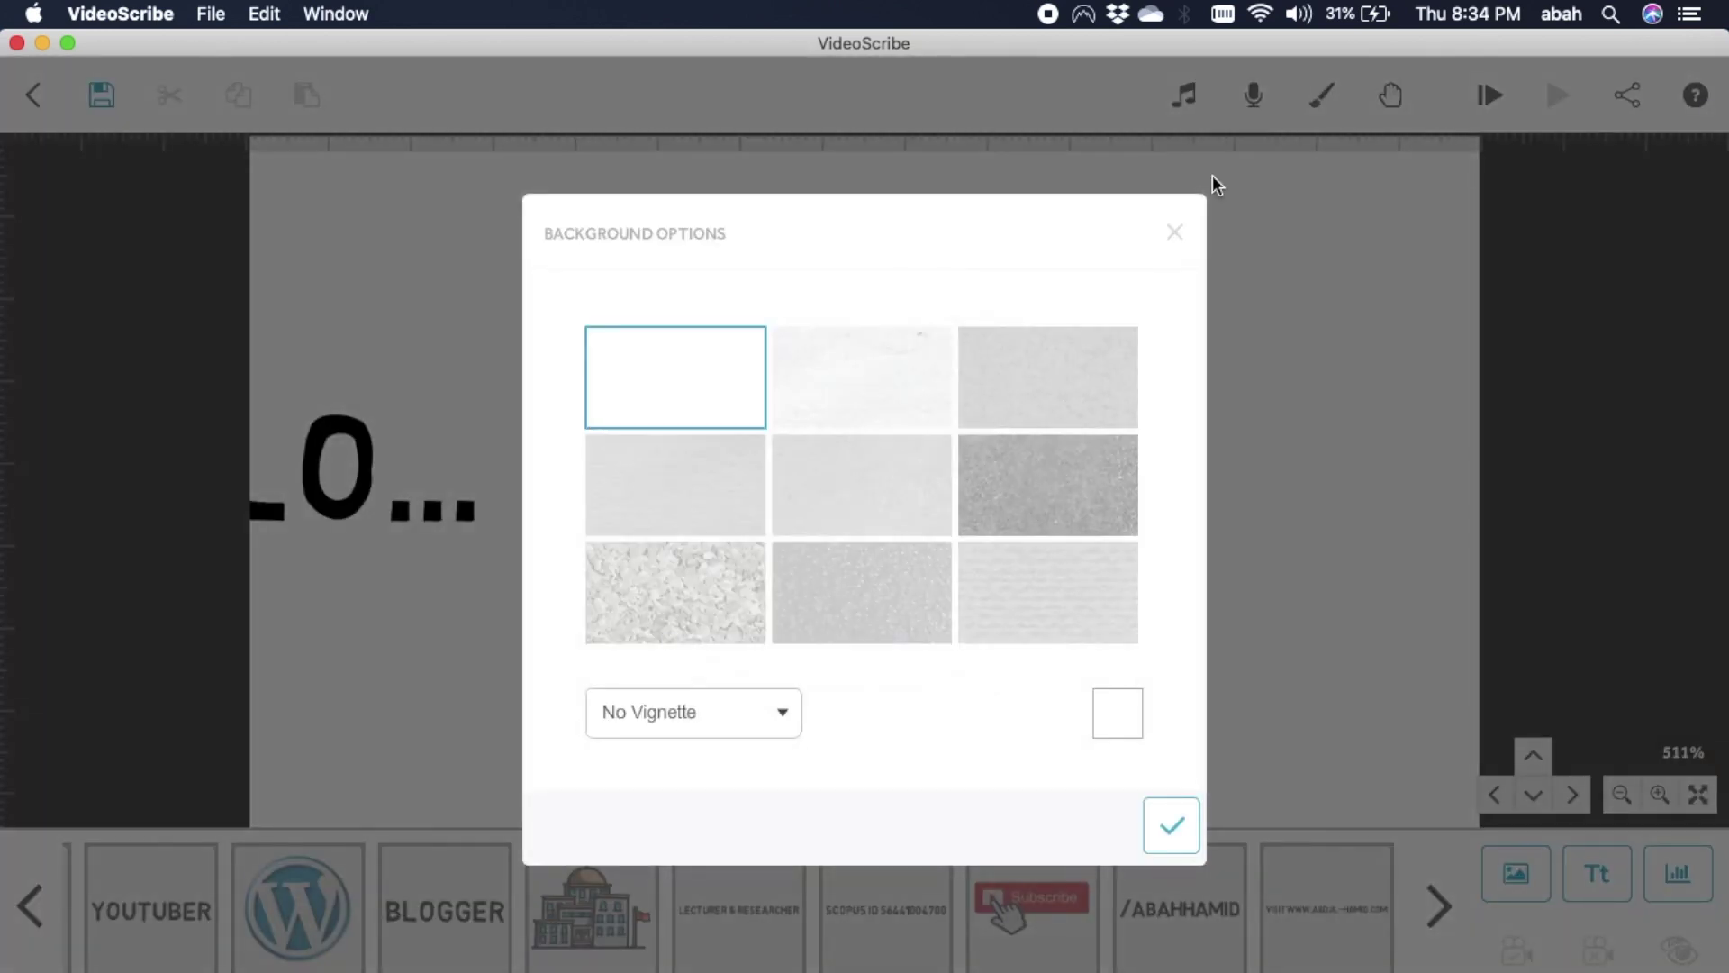
pyautogui.click(1036, 568)
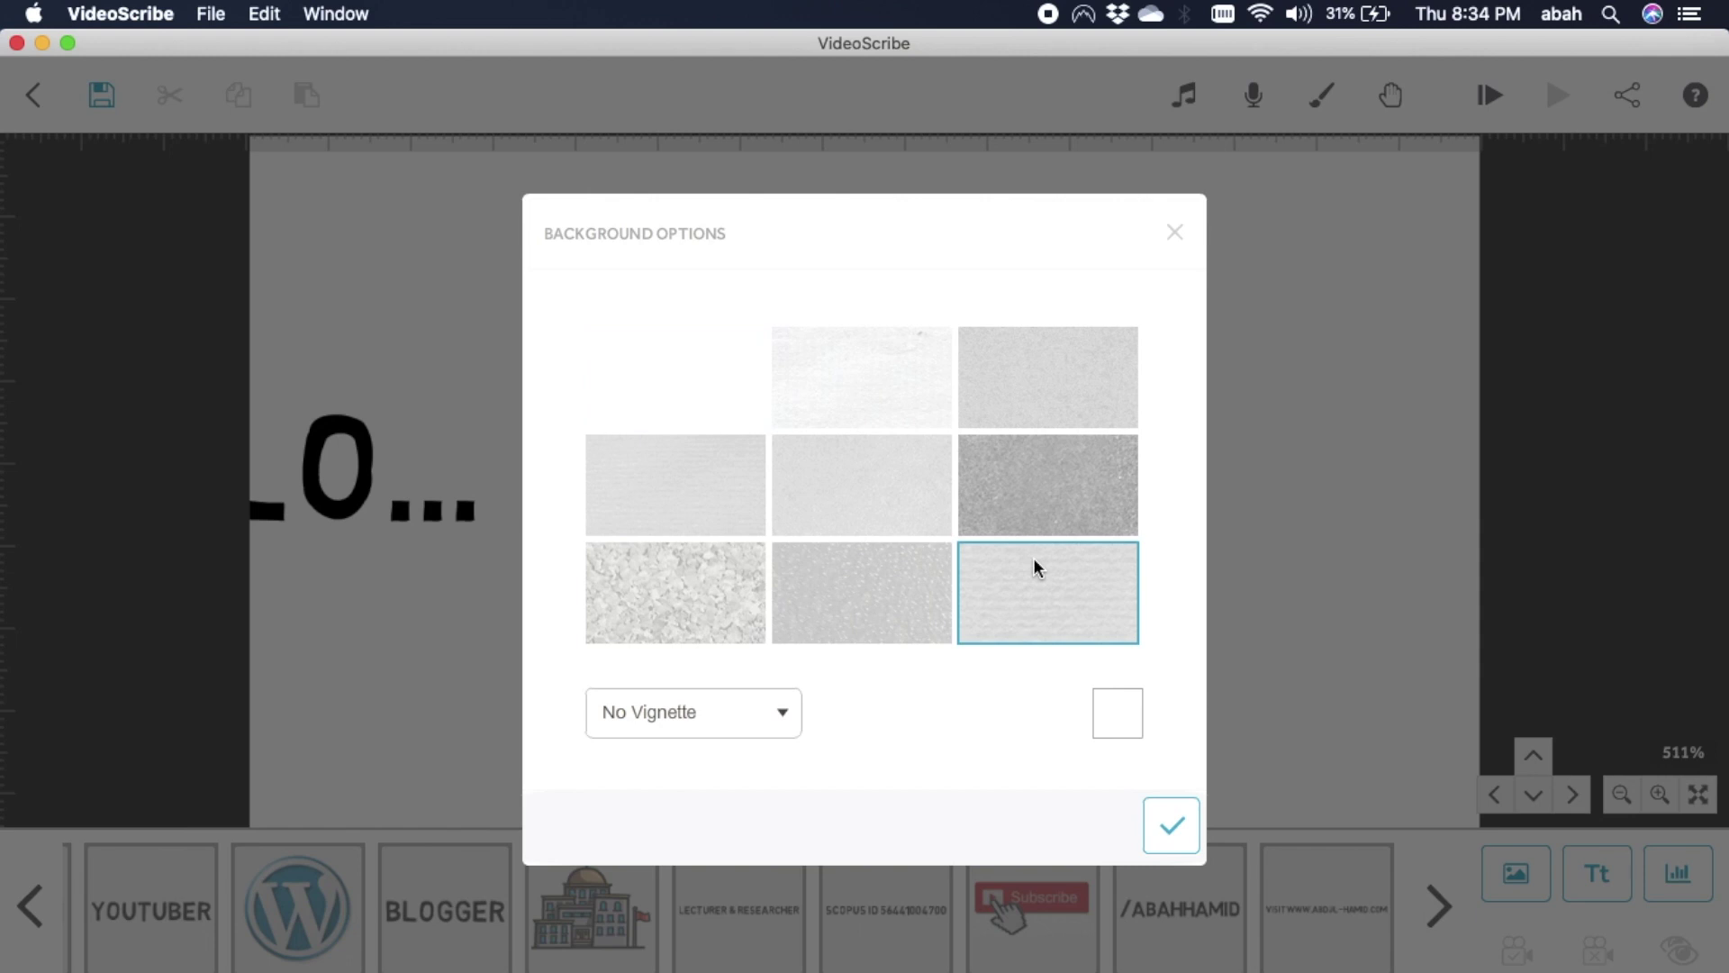
pyautogui.click(728, 580)
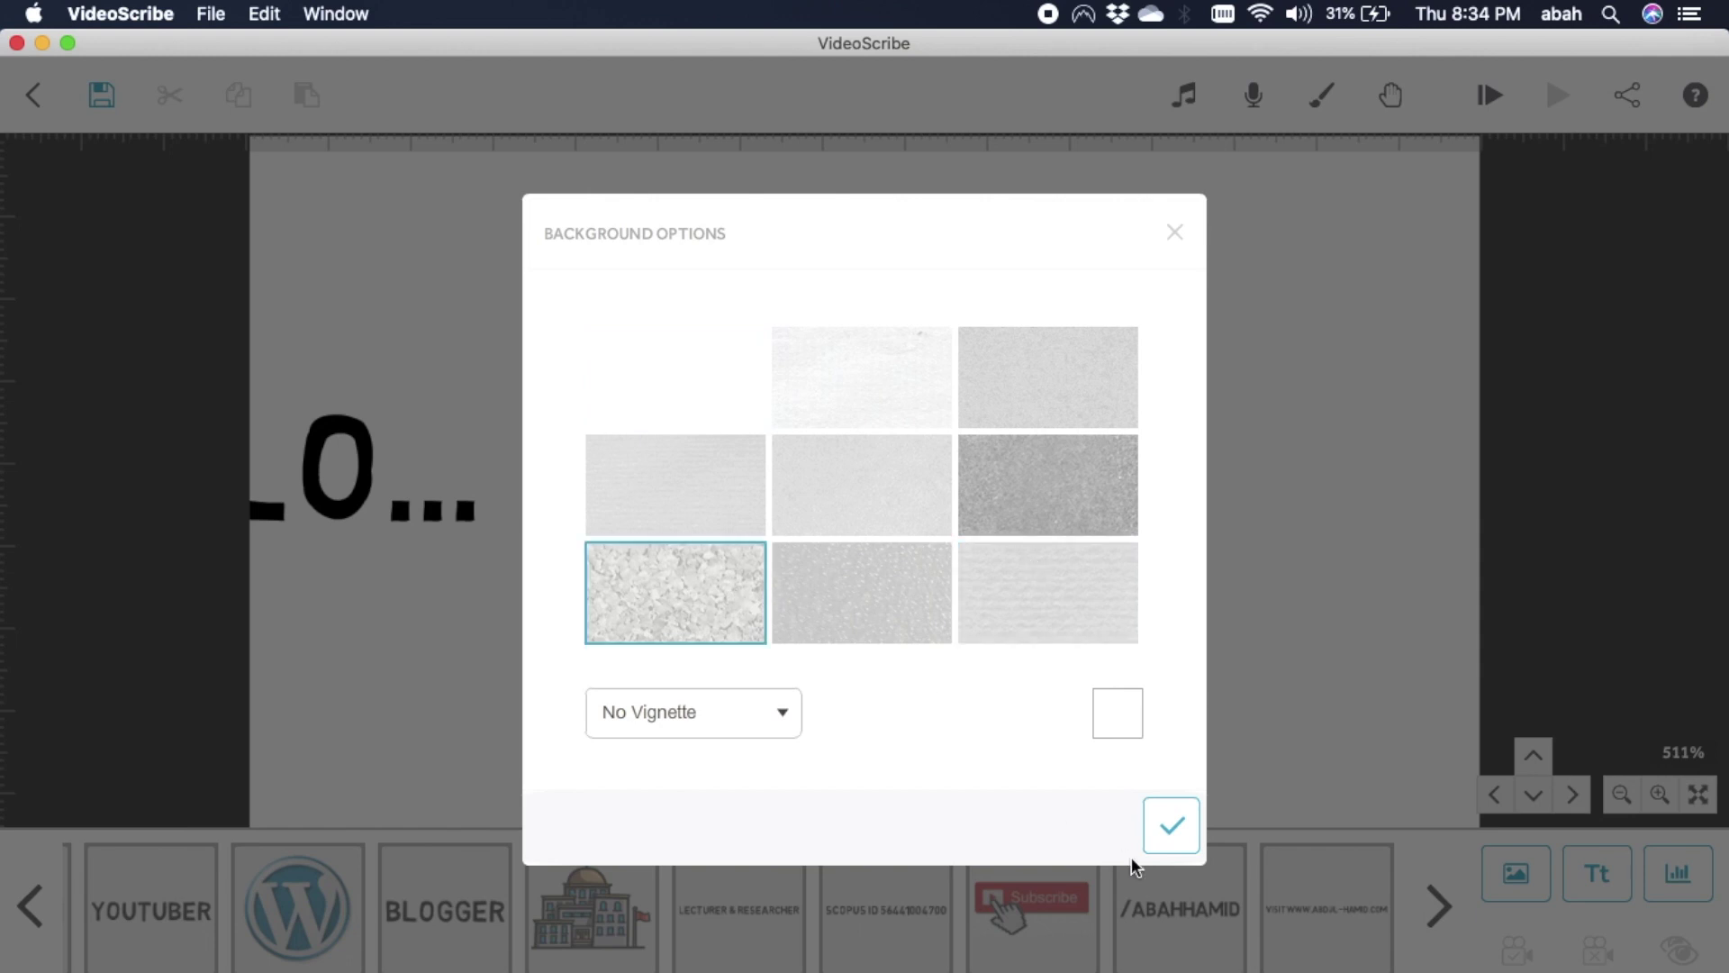
pyautogui.click(1169, 821)
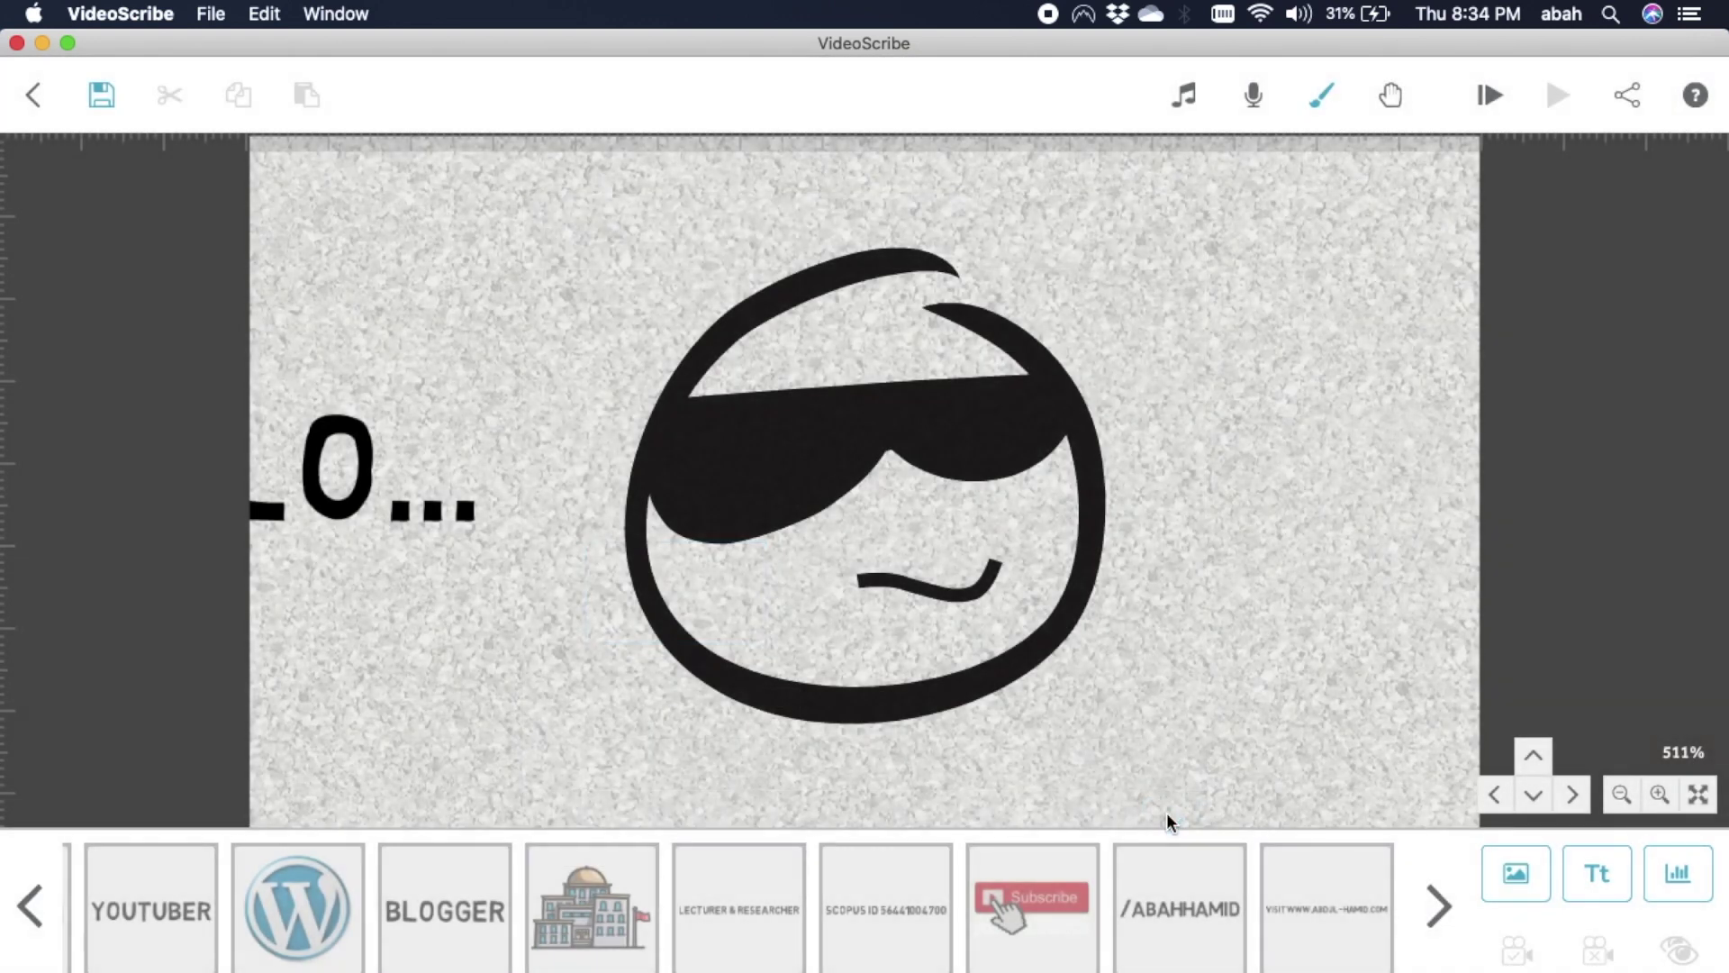
pyautogui.click(1185, 97)
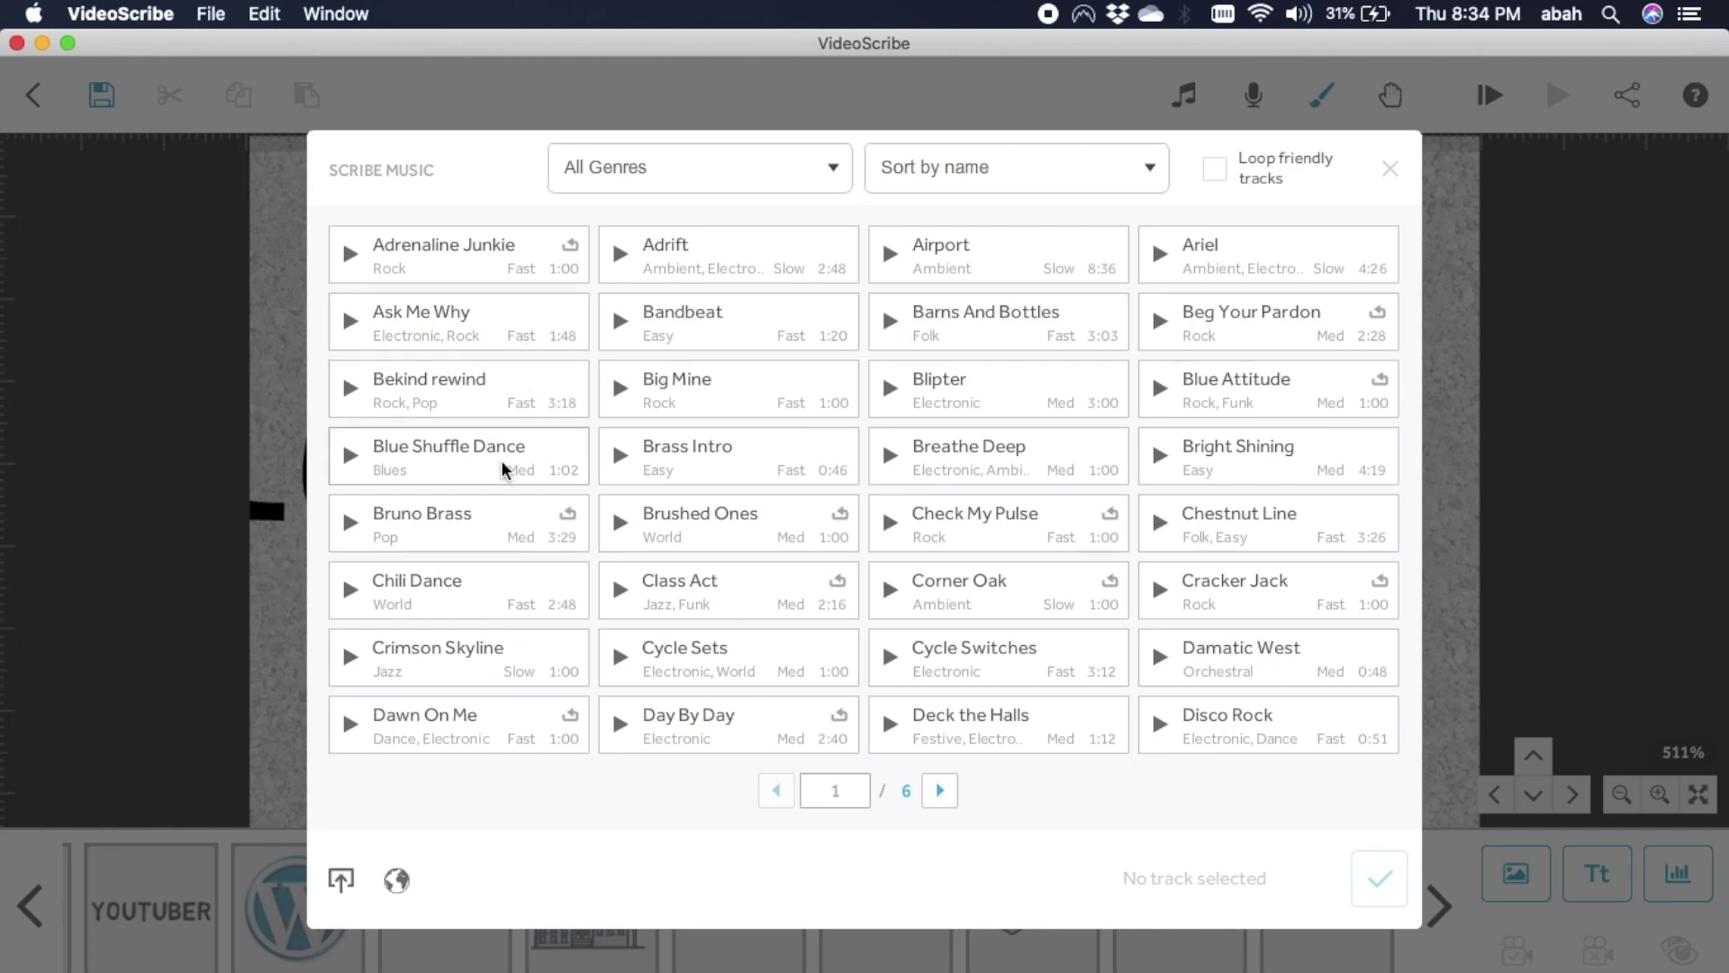
# Select the Bruno Brass track and confirm it as the scribe music.
pyautogui.click(502, 527)
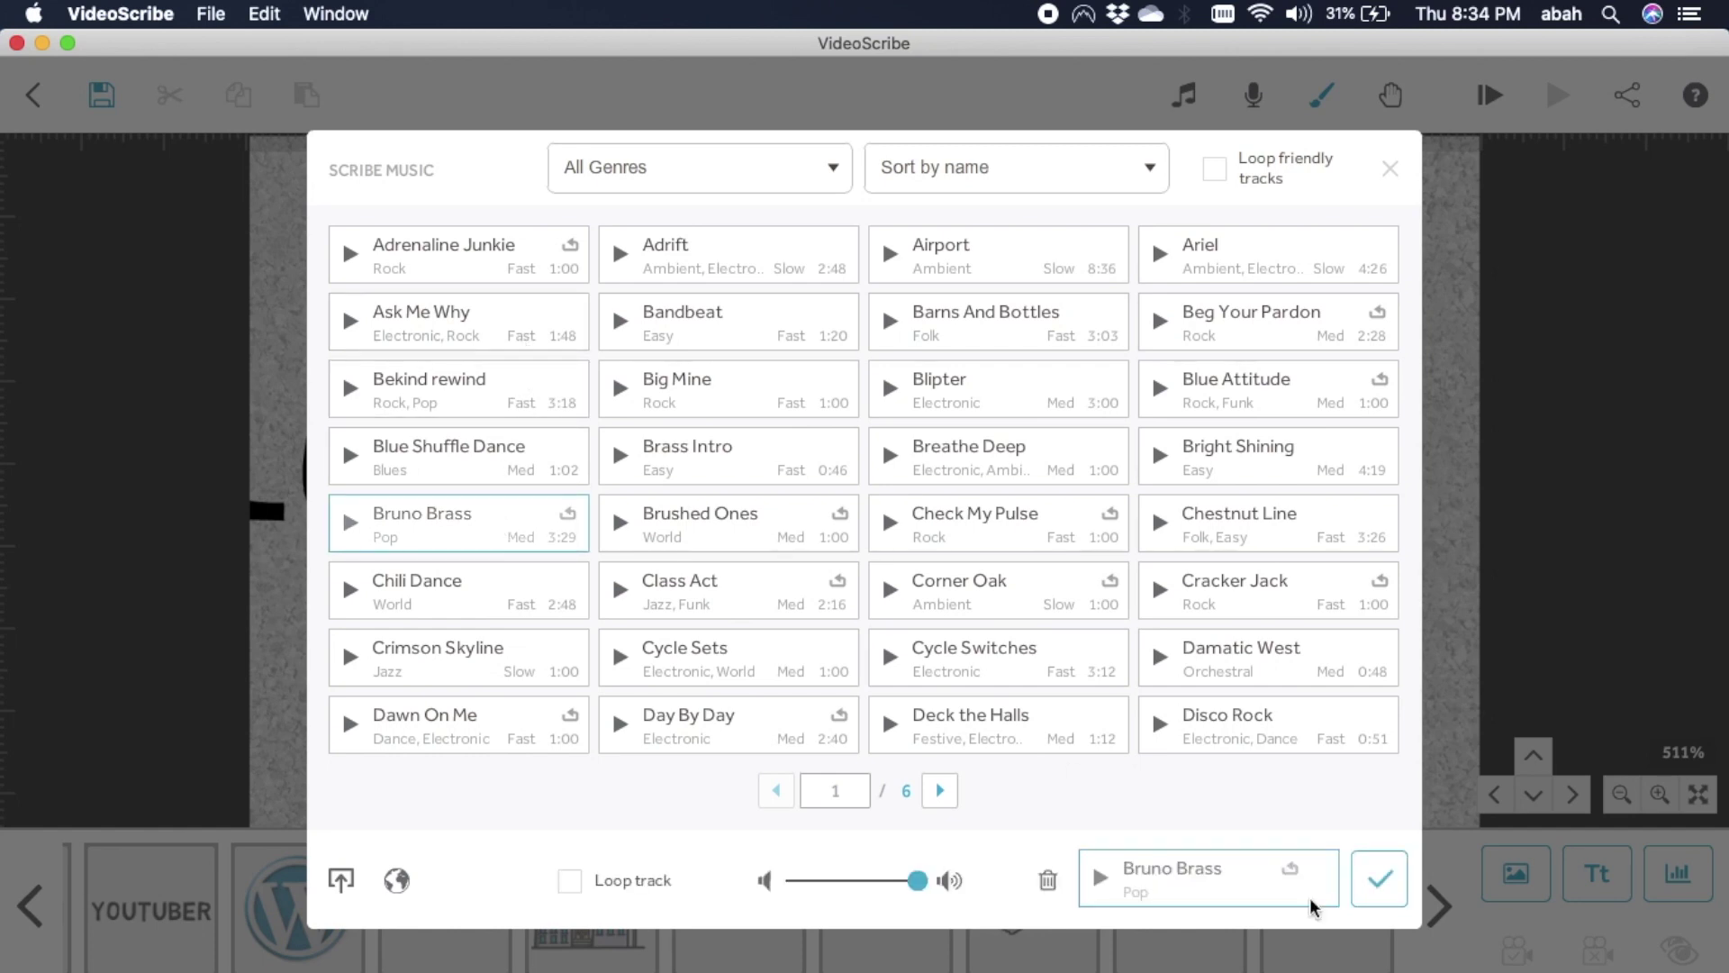
pyautogui.click(1379, 878)
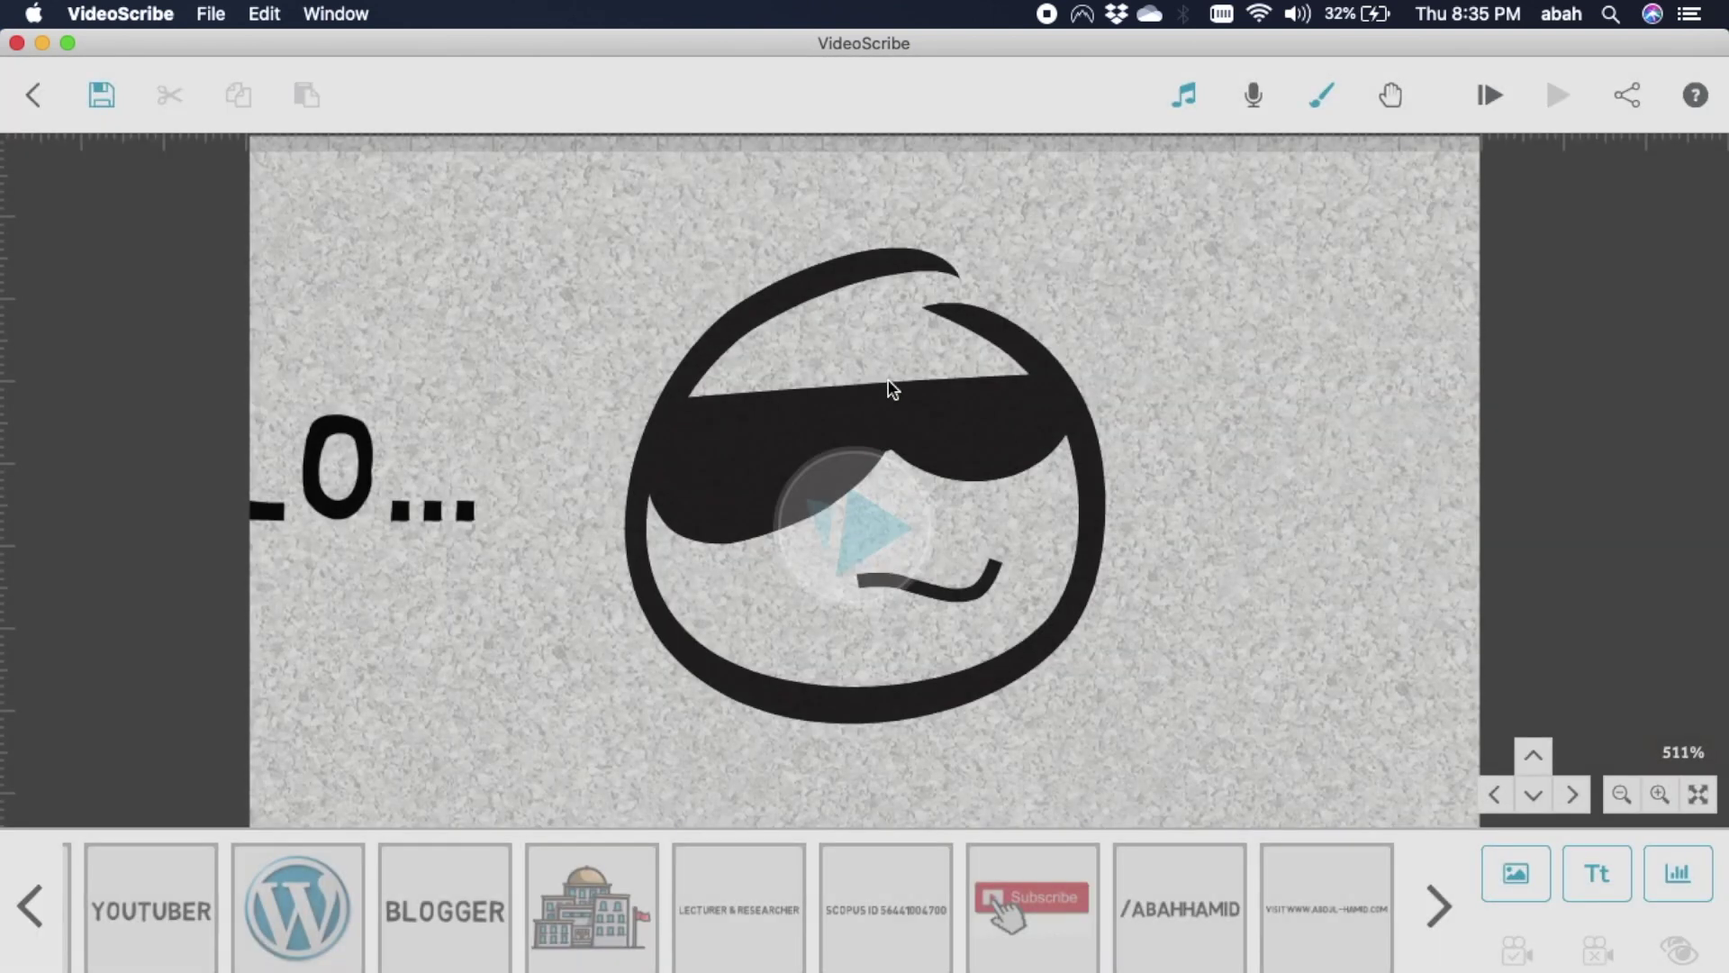
# Set the sunglasses face to 2.0 s animation and 0.5 s transition, then play from that element.
pyautogui.doubleClick(890, 384)
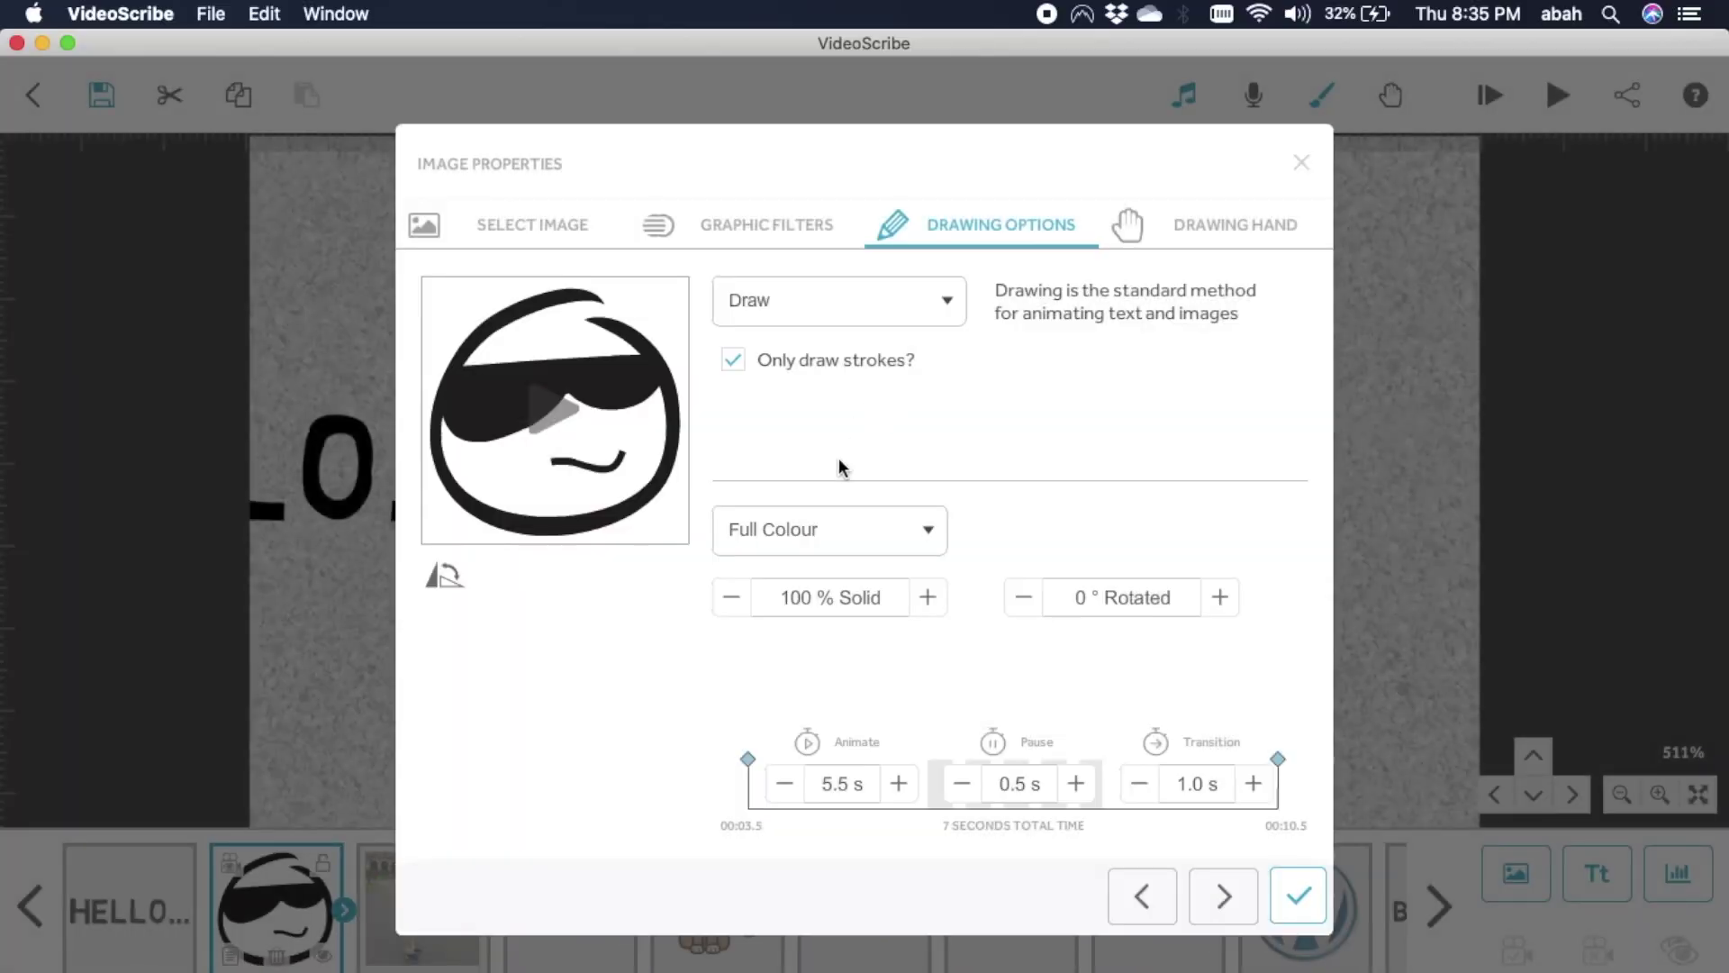
pyautogui.tripleClick(785, 783)
pyautogui.click(785, 783)
pyautogui.click(786, 783)
pyautogui.click(1140, 783)
pyautogui.click(1305, 902)
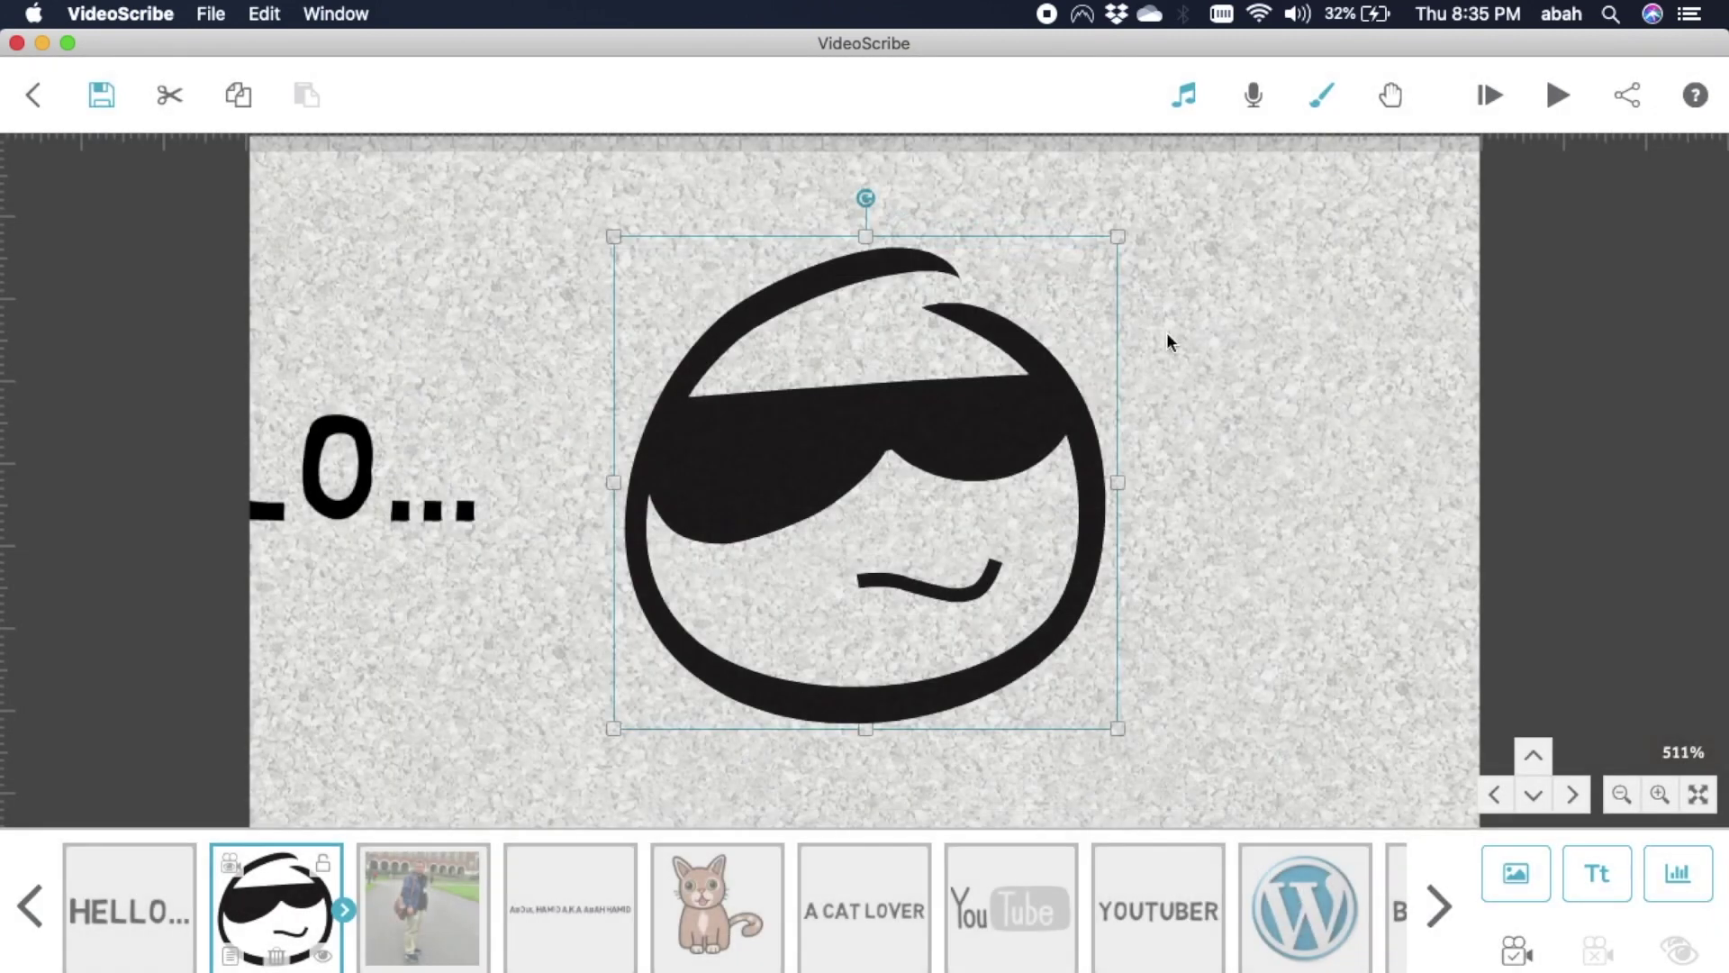
pyautogui.click(1554, 94)
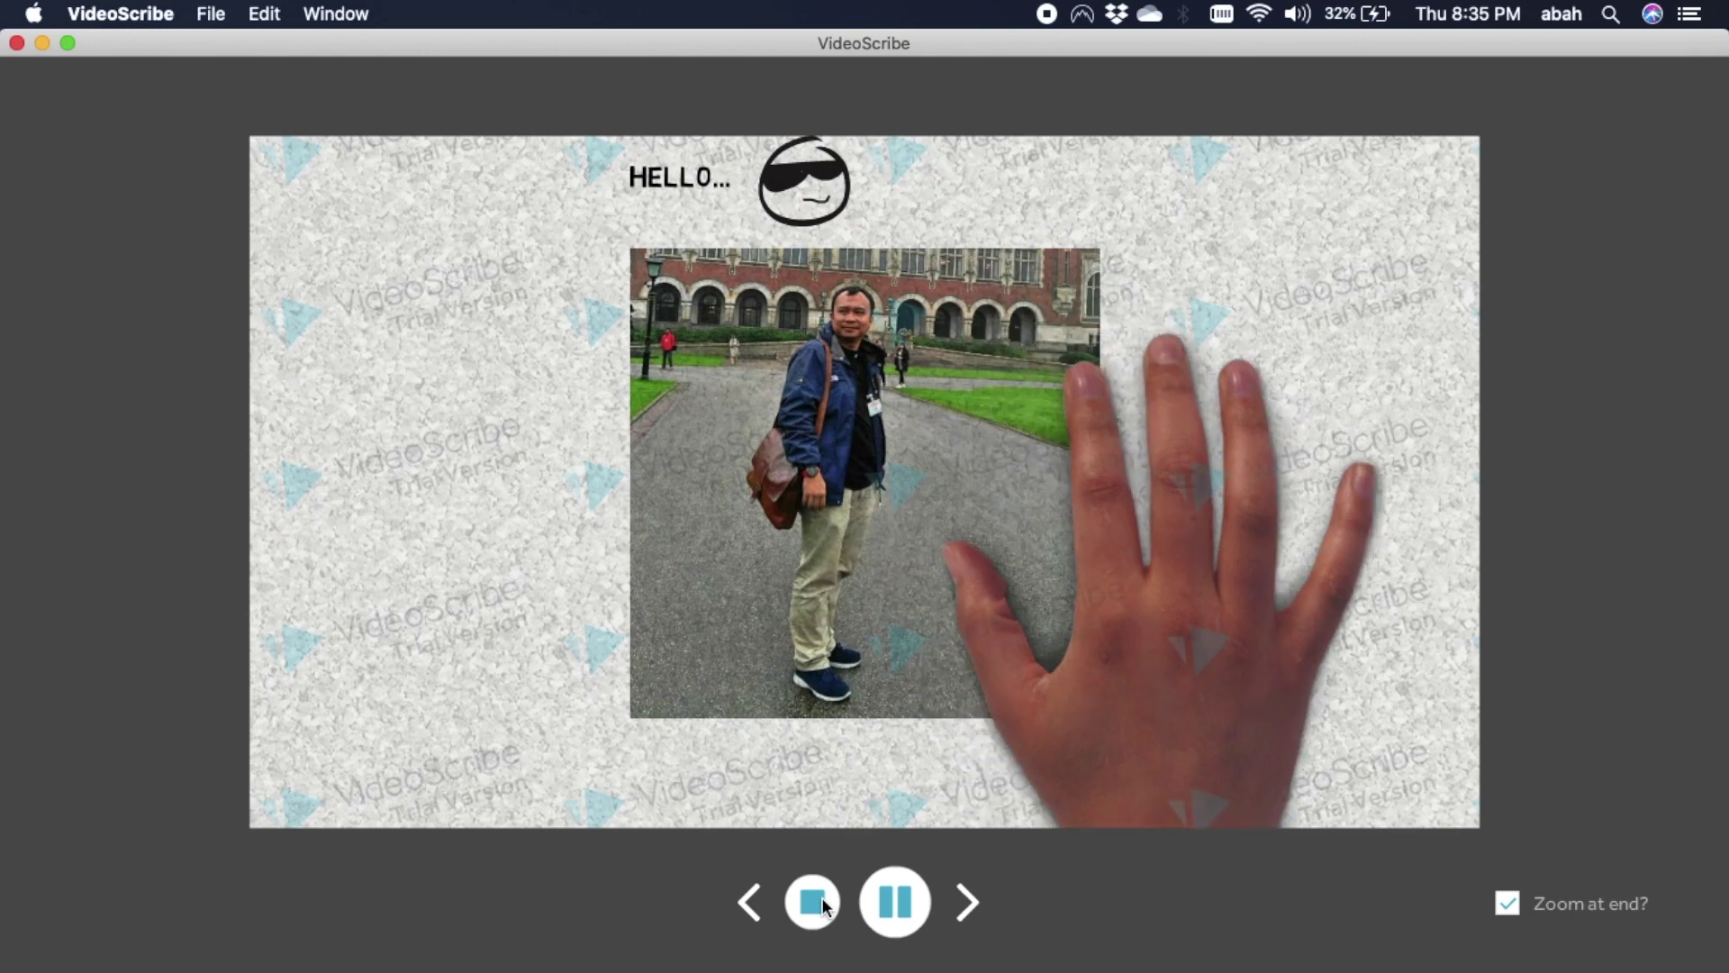
# Stop the preview, dismiss the Help and support popup, and open the Share or Download Scribe dialog.
pyautogui.click(813, 901)
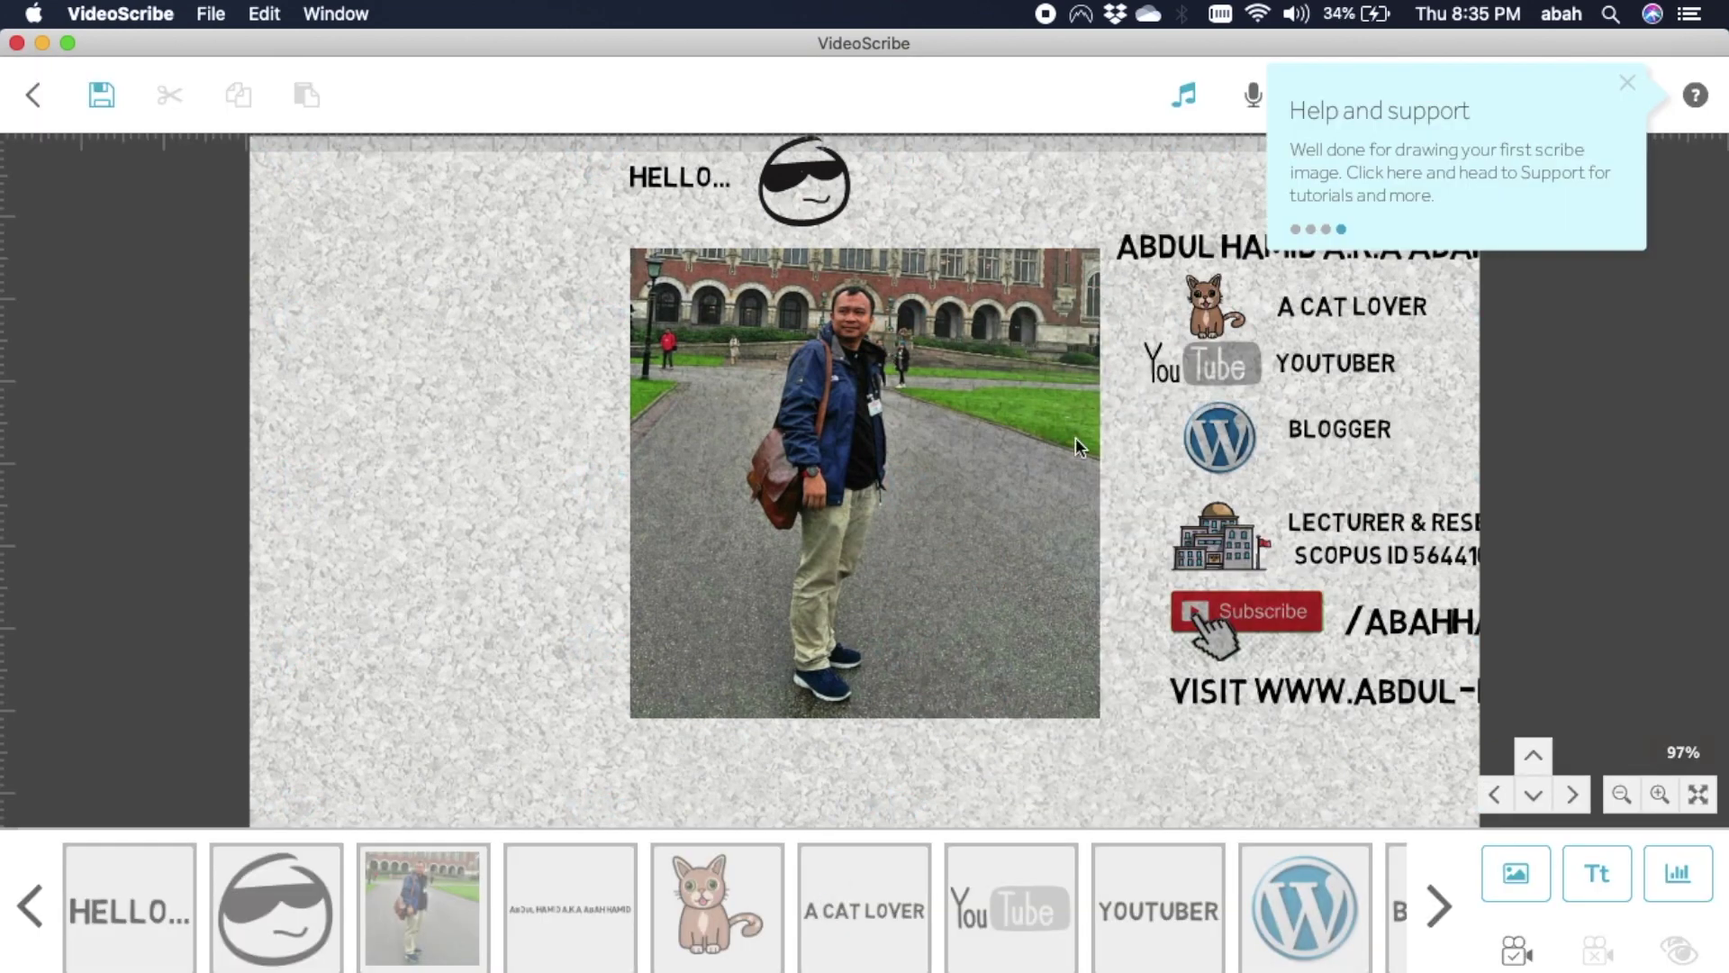
pyautogui.click(1627, 83)
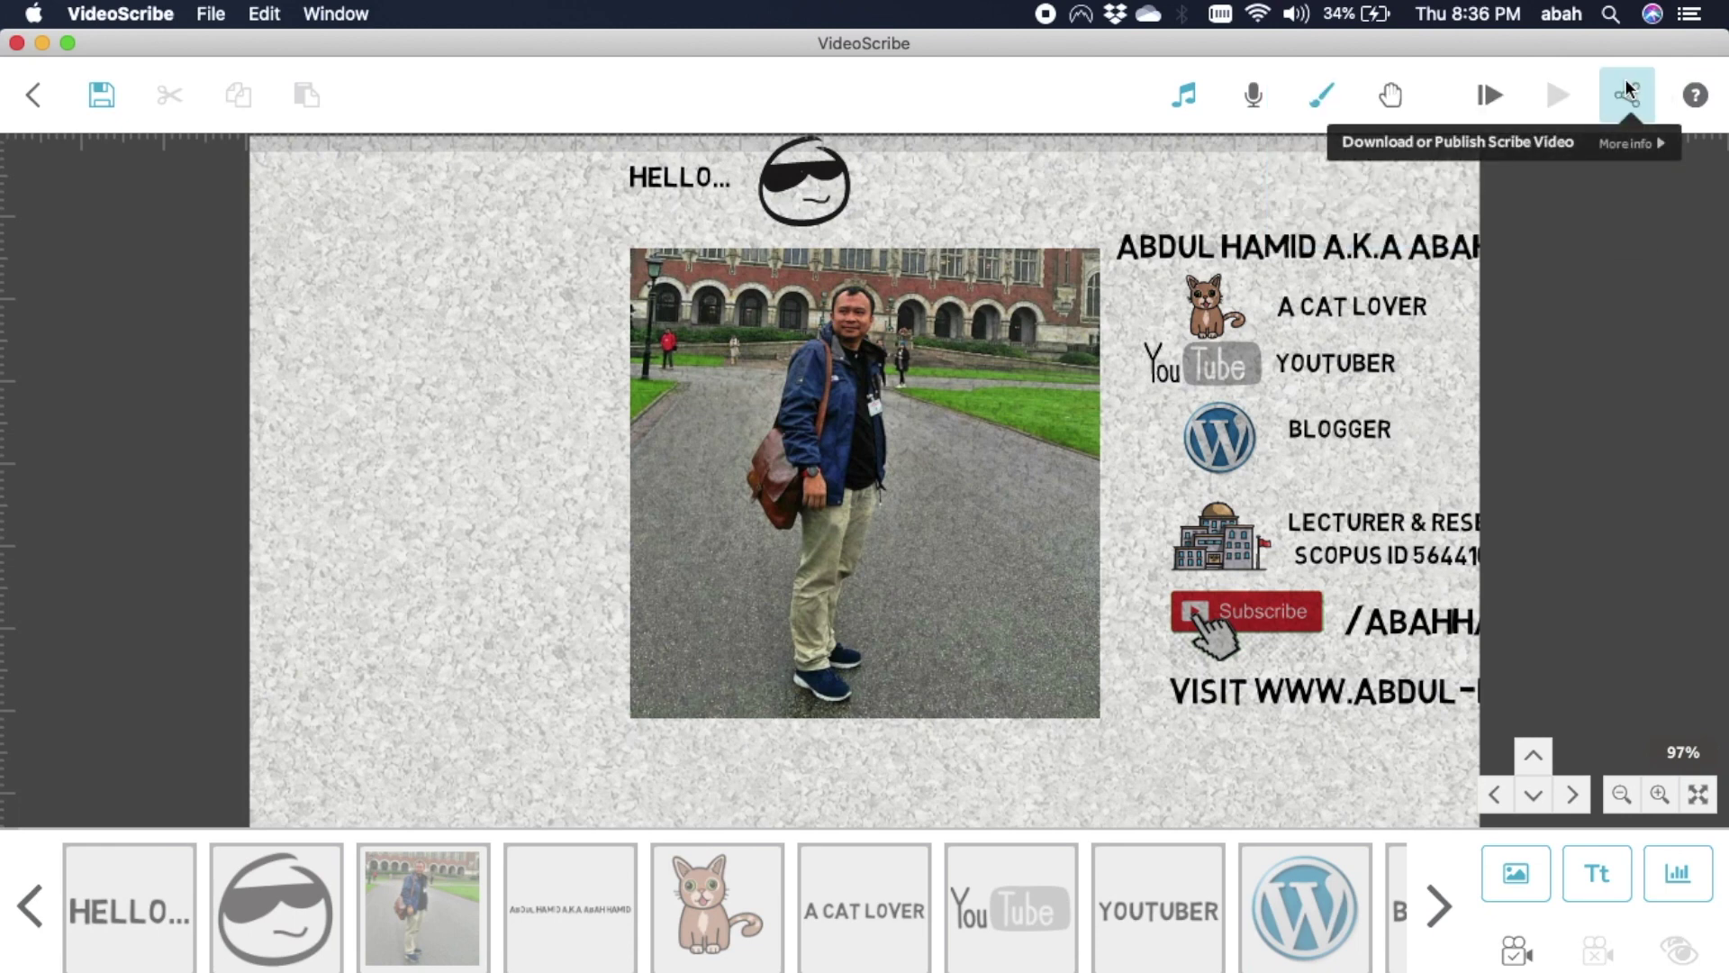
pyautogui.click(1627, 88)
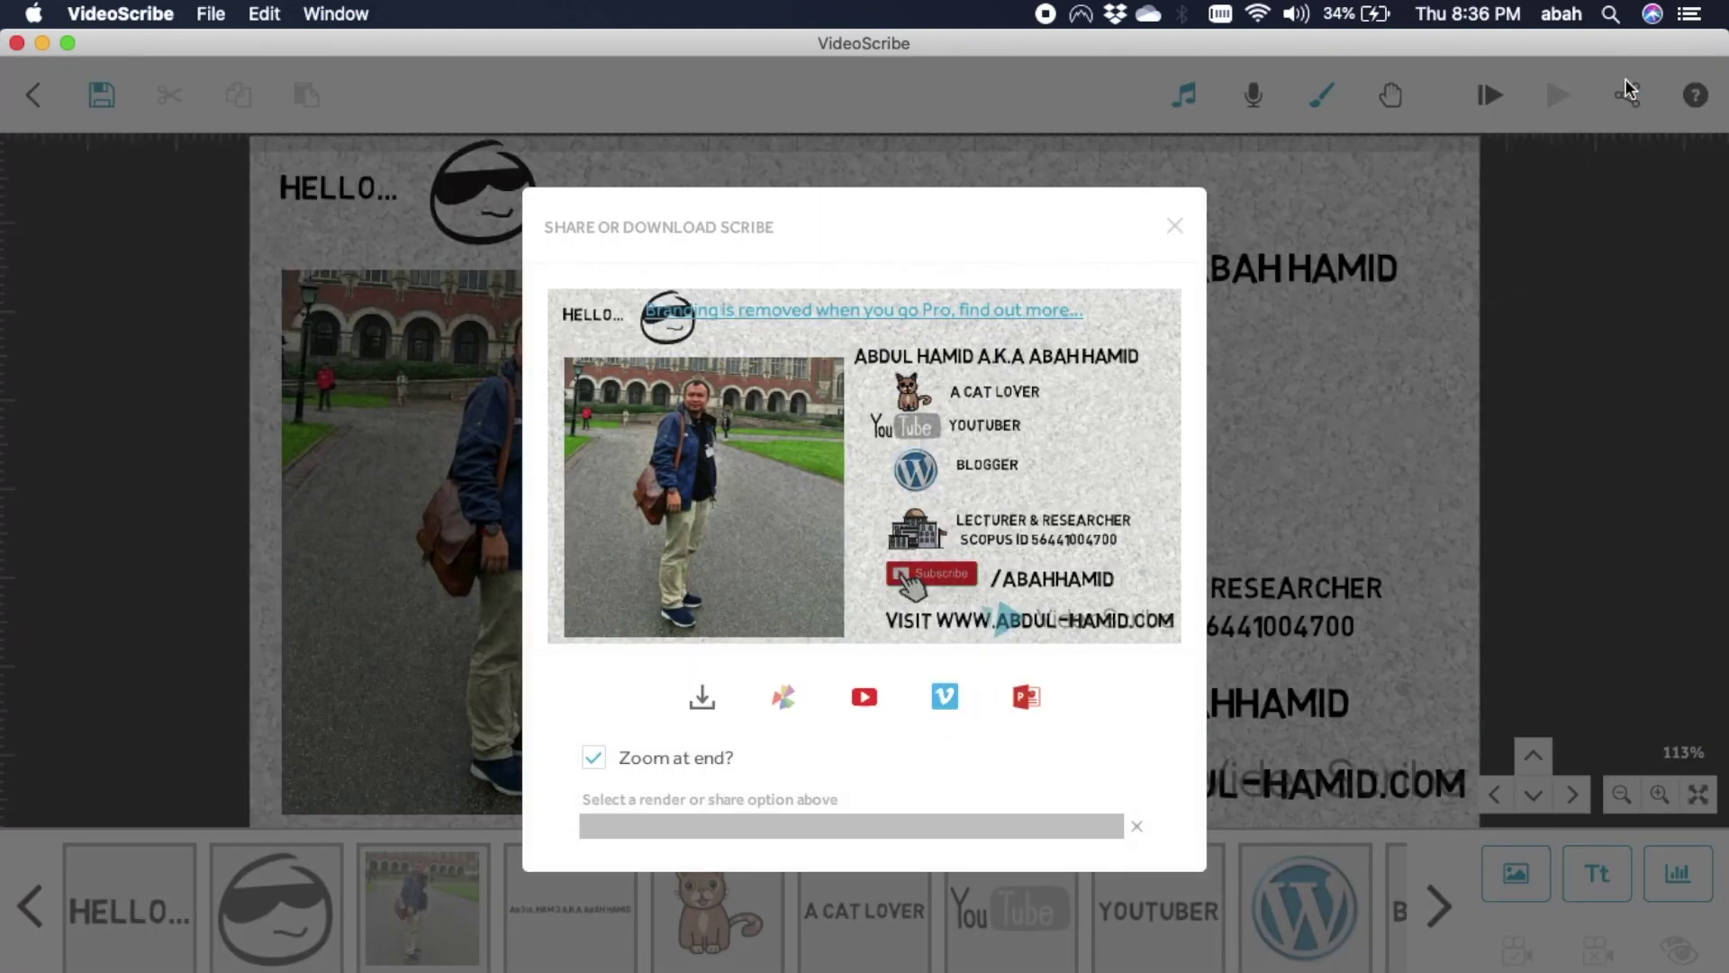